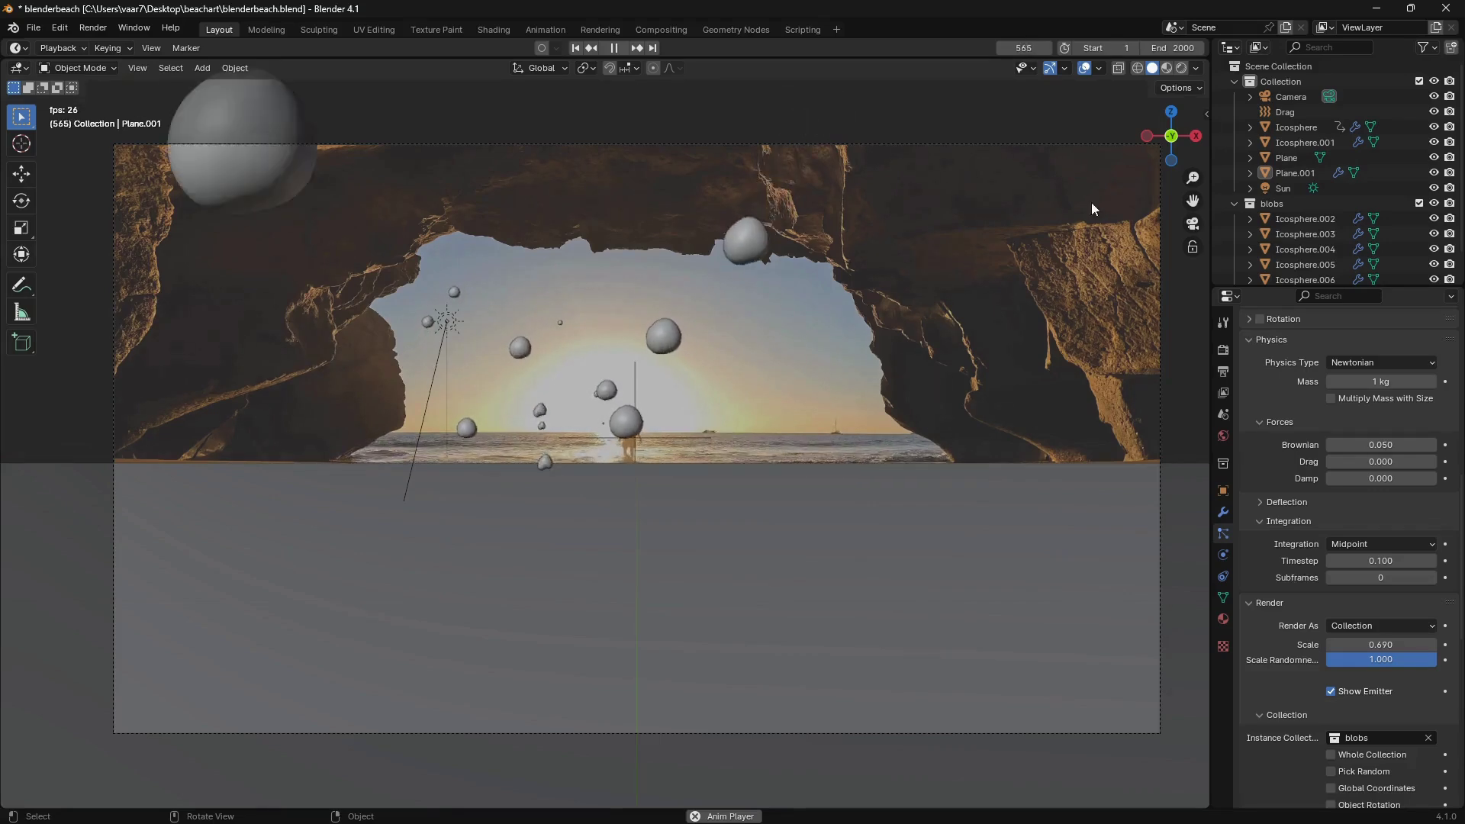
Play back the beach scene through the camera and examine the floating blobs' motion around the walking figure
{"action": "left_click", "coordinate": [1180, 69]}
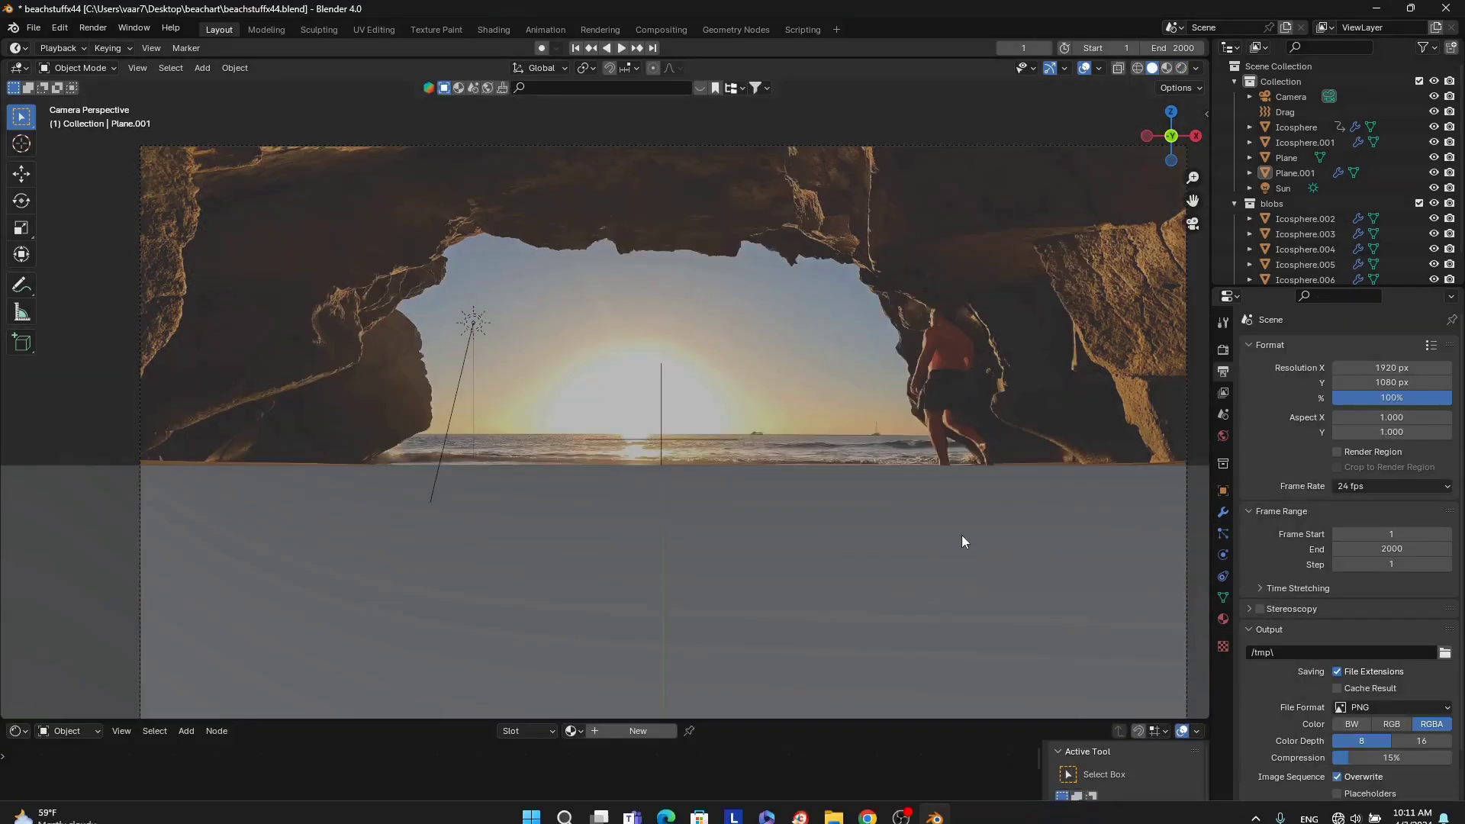
{"action": "key", "text": "space"}
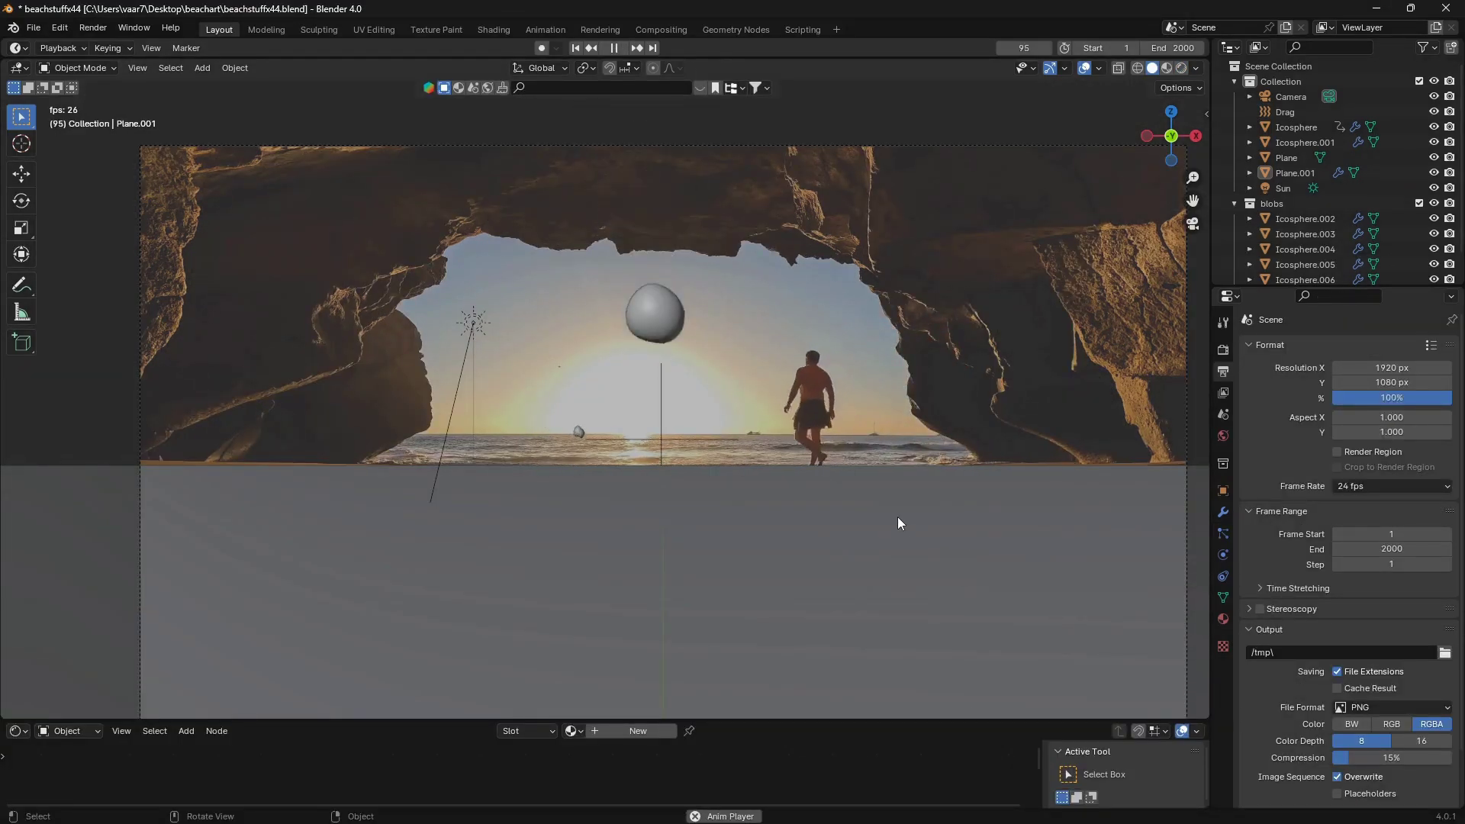
{"action": "scroll", "coordinate": [885, 521], "scroll_direction": "up", "scroll_amount": 2}
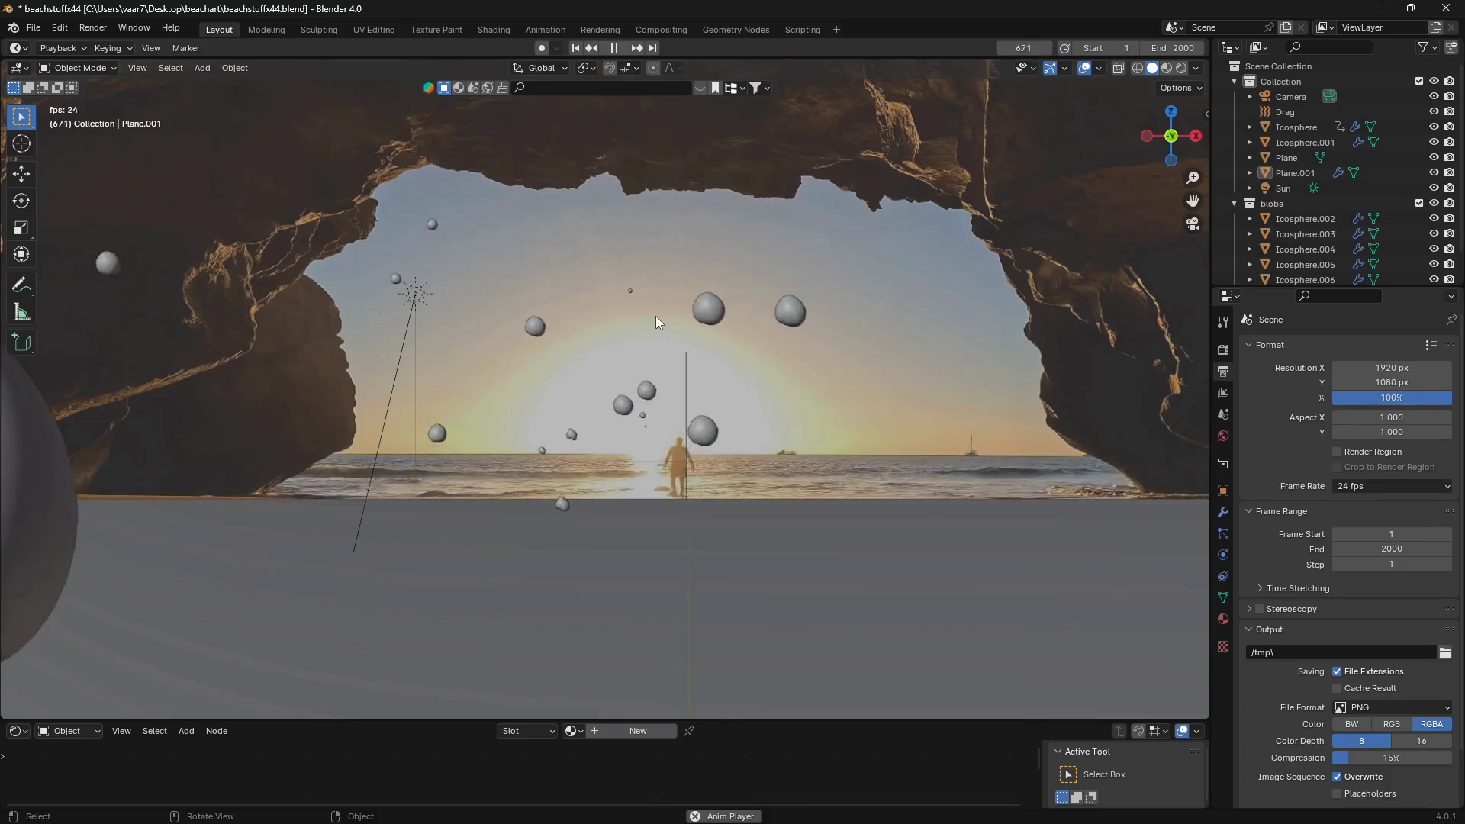
{"action": "scroll", "coordinate": [613, 364], "scroll_direction": "down", "scroll_amount": 2}
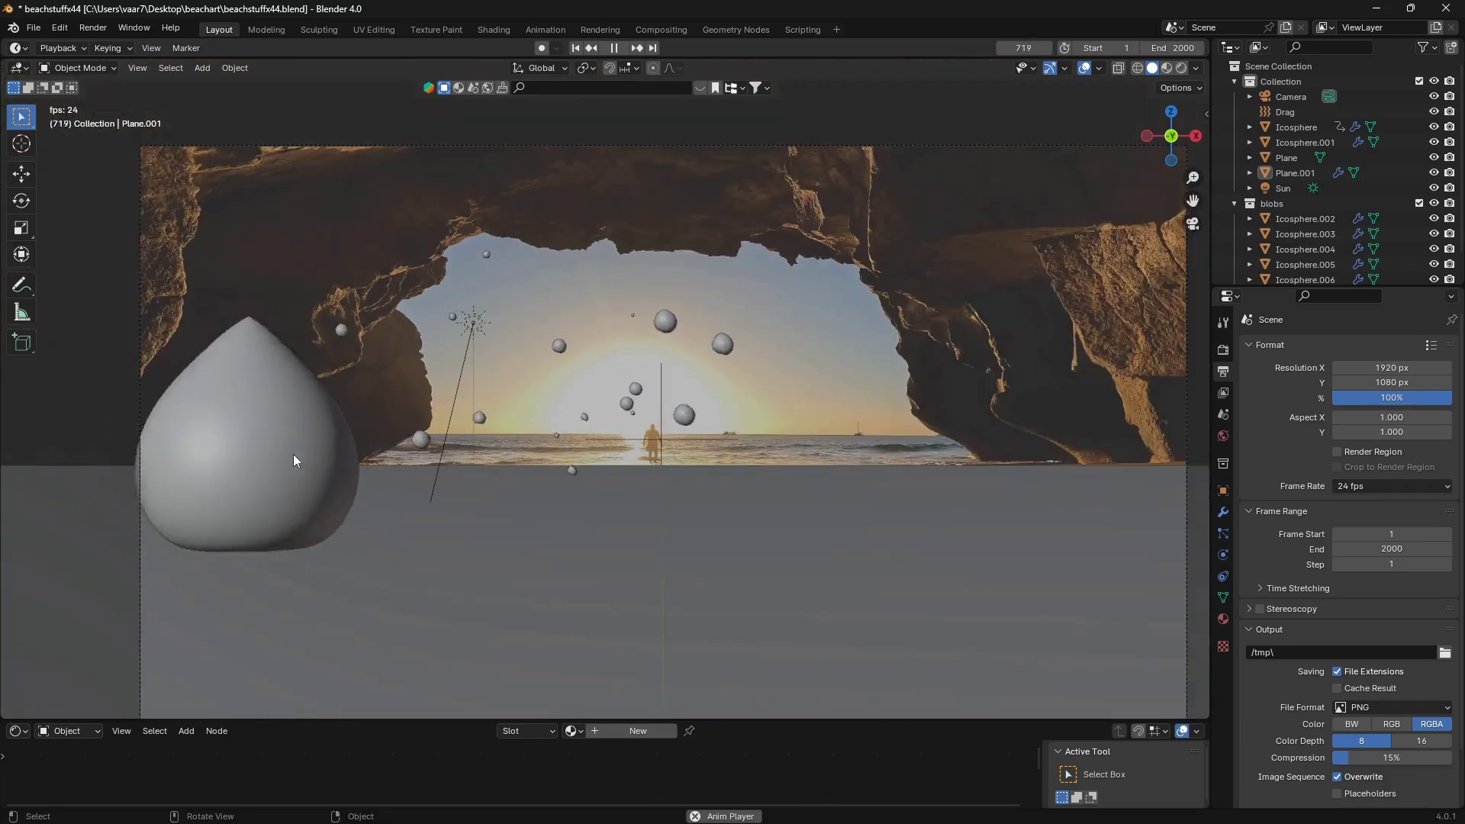
{"action": "scroll", "coordinate": [296, 461], "scroll_direction": "up", "scroll_amount": 2}
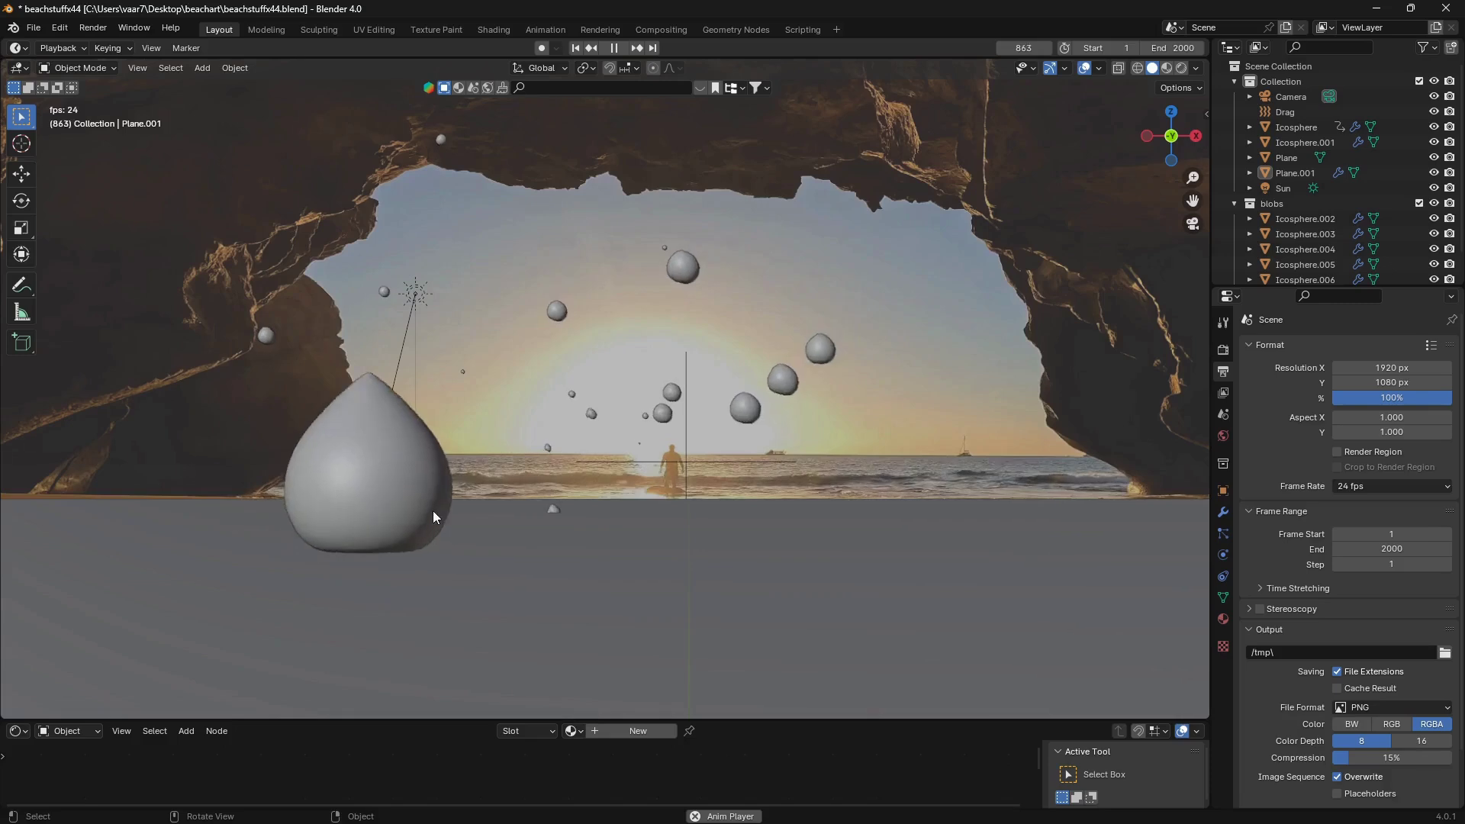
Select the large blob in the foreground, inspect its keyframes in the timeline, and stop the playback
{"action": "left_click", "coordinate": [433, 492]}
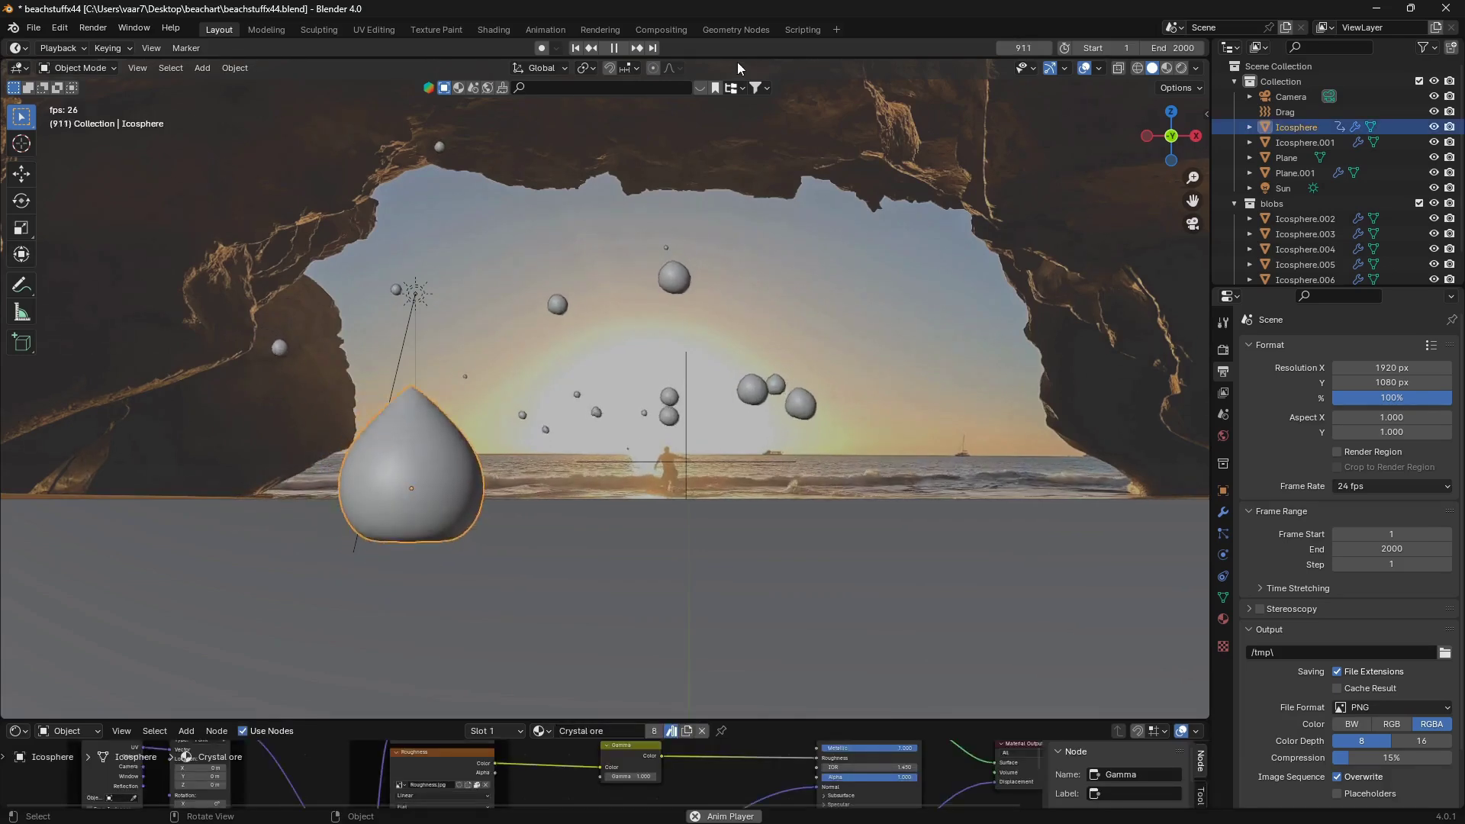
{"action": "left_click_drag", "start_coordinate": [638, 58], "coordinate": [634, 135]}
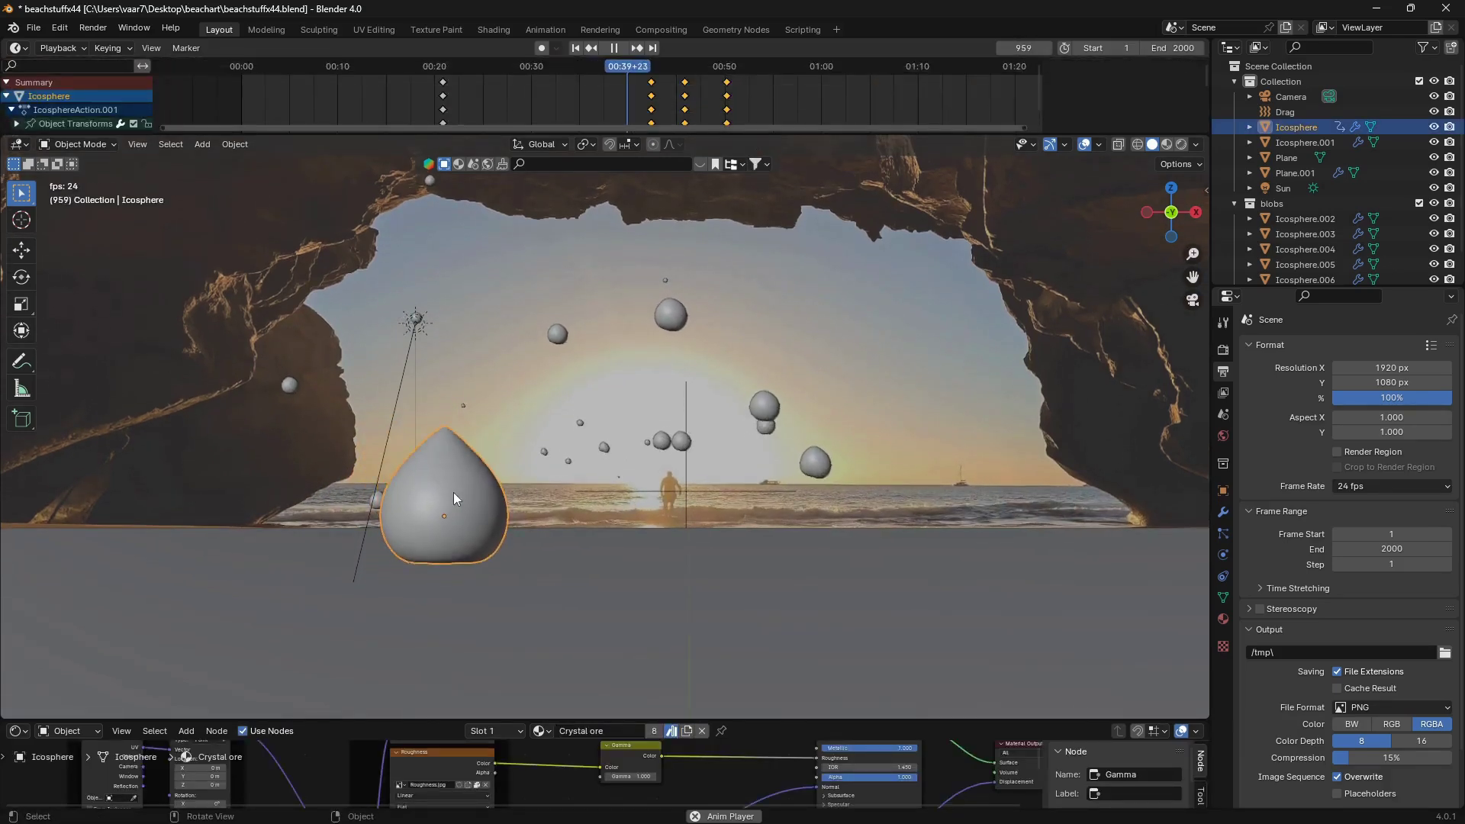
{"action": "key", "text": "space"}
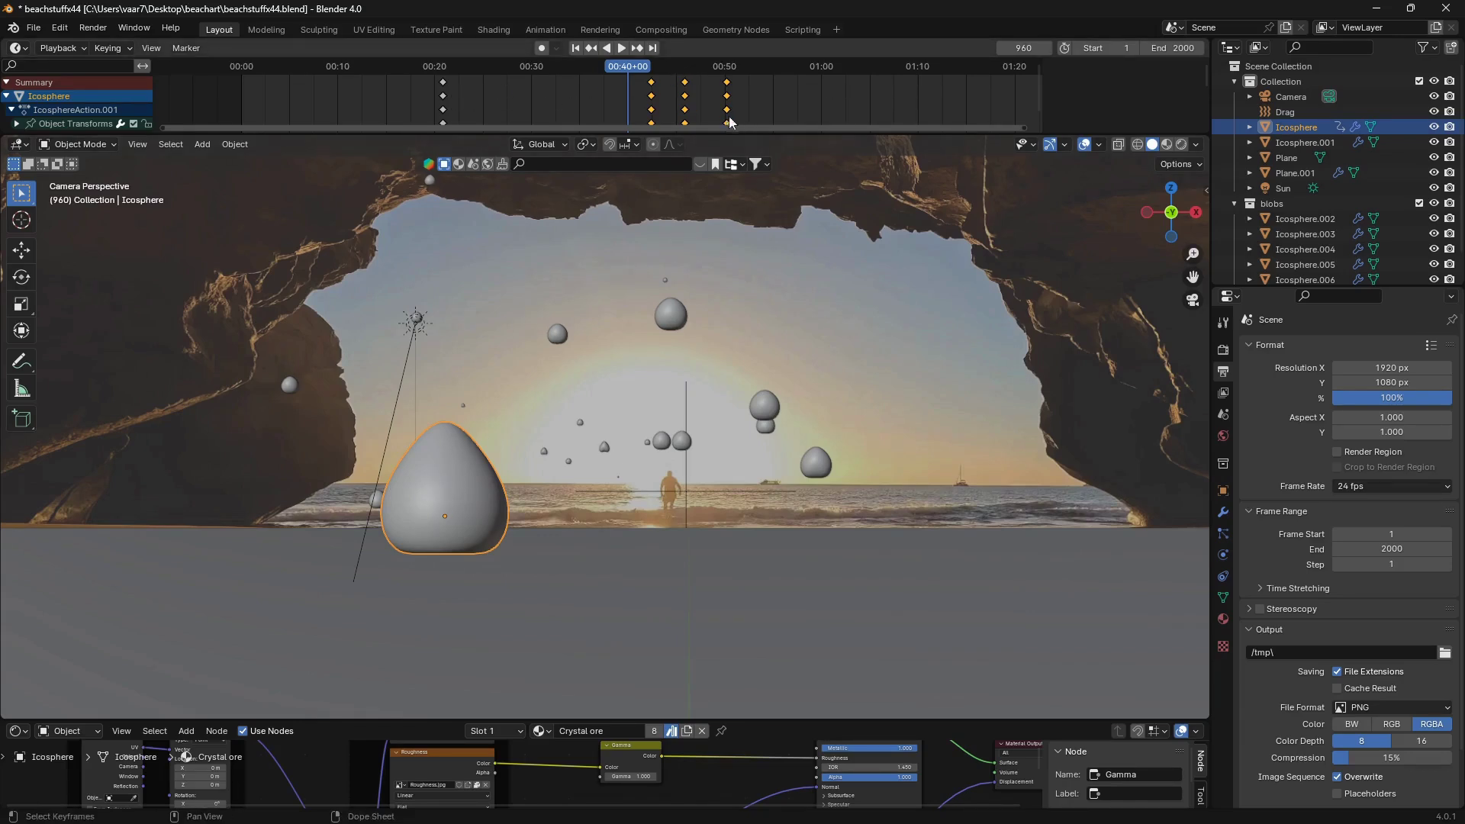
{"action": "left_click_drag", "start_coordinate": [602, 133], "coordinate": [603, 60]}
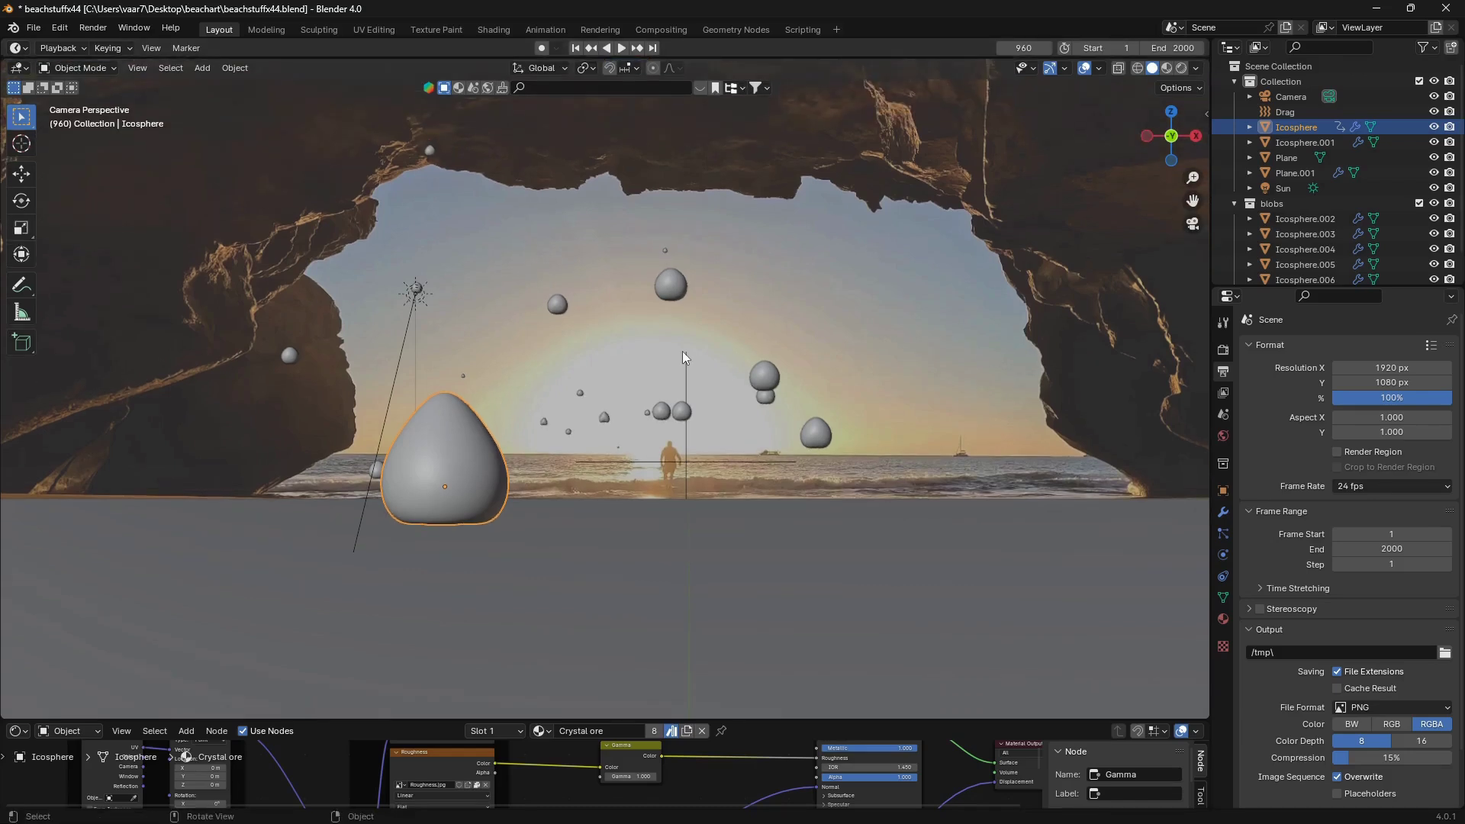
Select the upright emitter plane Plane.001 outside the camera view and remove its existing particle system
{"action": "middle_click_drag", "start_coordinate": [683, 351], "coordinate": [769, 413]}
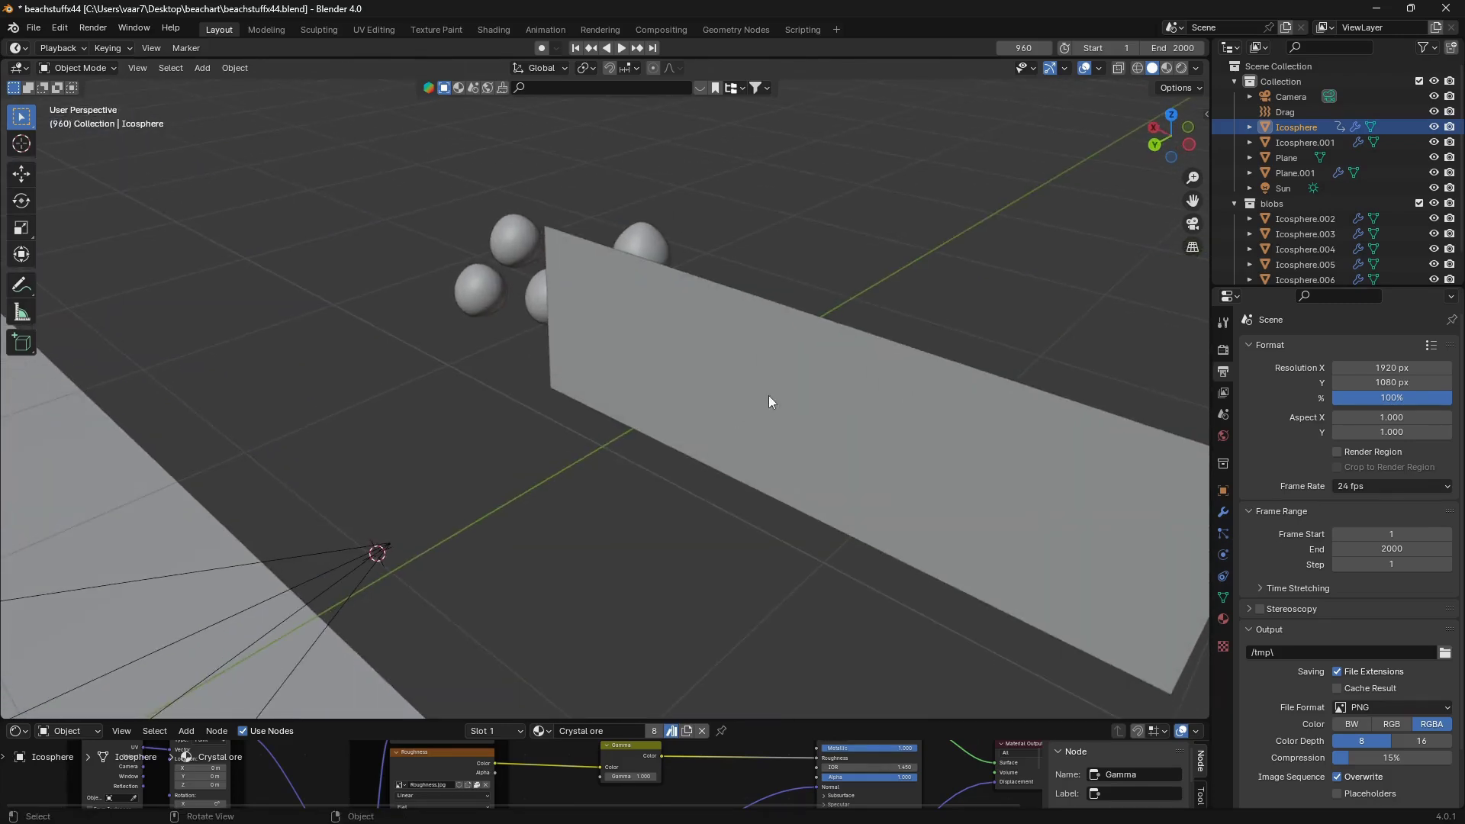
{"action": "left_click", "coordinate": [769, 403]}
{"action": "scroll", "coordinate": [721, 403], "scroll_direction": "down", "scroll_amount": 8}
{"action": "middle_click_drag", "start_coordinate": [506, 464], "coordinate": [392, 442]}
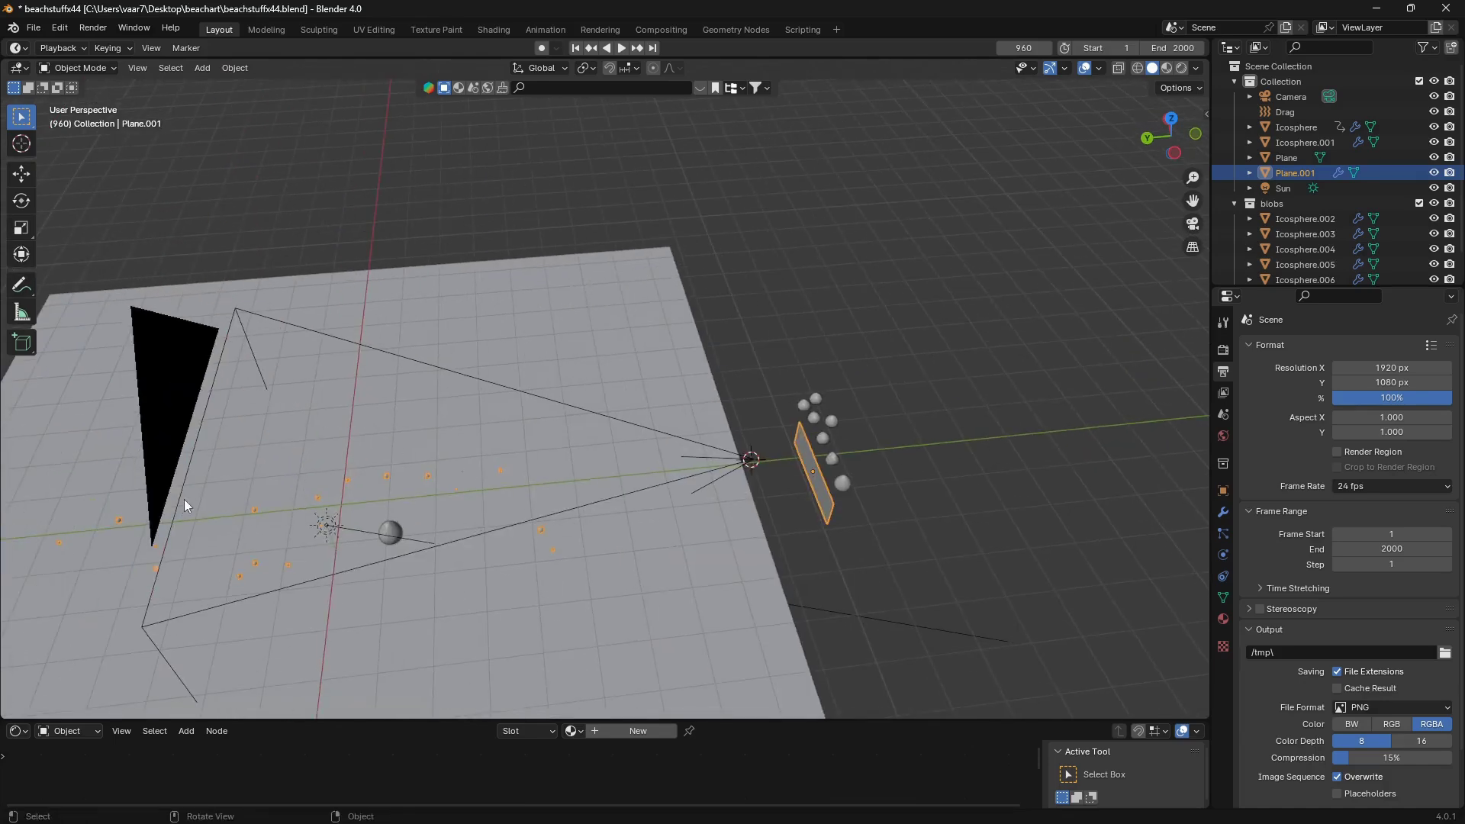
{"action": "scroll", "coordinate": [800, 457], "scroll_direction": "up", "scroll_amount": 3}
{"action": "scroll", "coordinate": [806, 461], "scroll_direction": "down", "scroll_amount": 1}
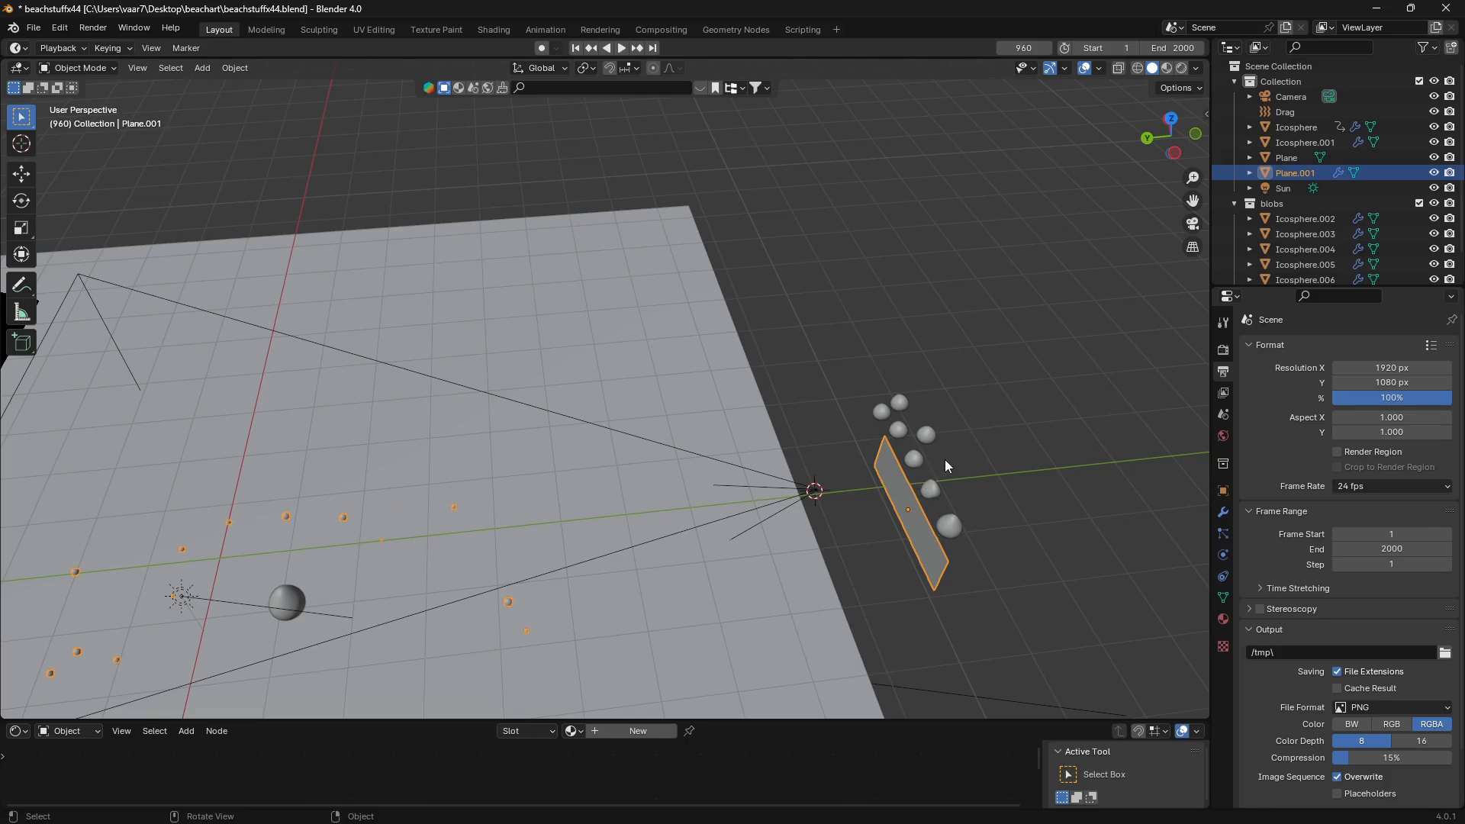
{"action": "scroll", "coordinate": [954, 491], "scroll_direction": "down", "scroll_amount": 1}
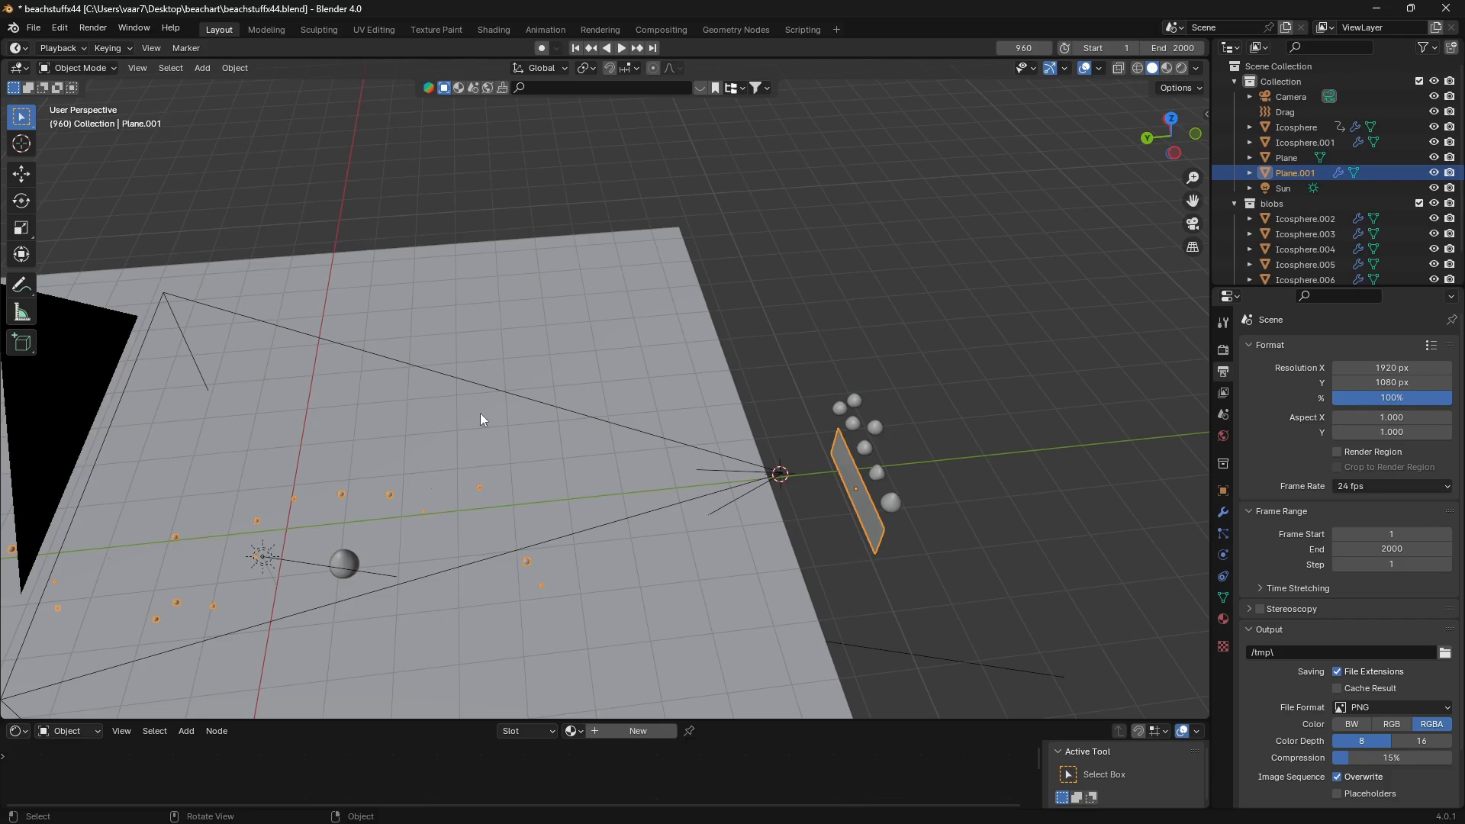
{"action": "scroll", "coordinate": [1182, 569], "scroll_direction": "up", "scroll_amount": 2}
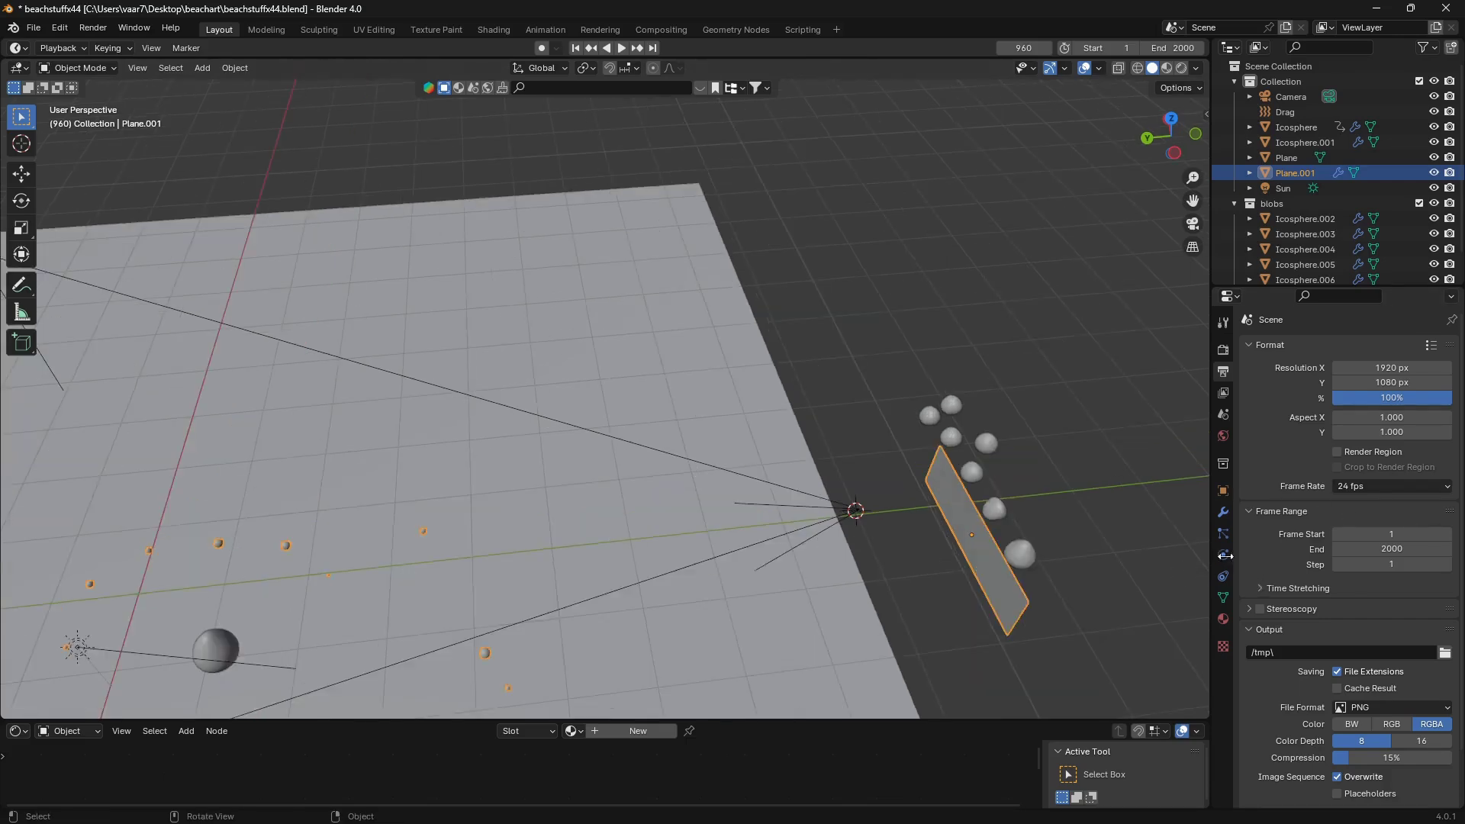
{"action": "left_click", "coordinate": [1223, 534]}
{"action": "left_click", "coordinate": [1452, 363]}
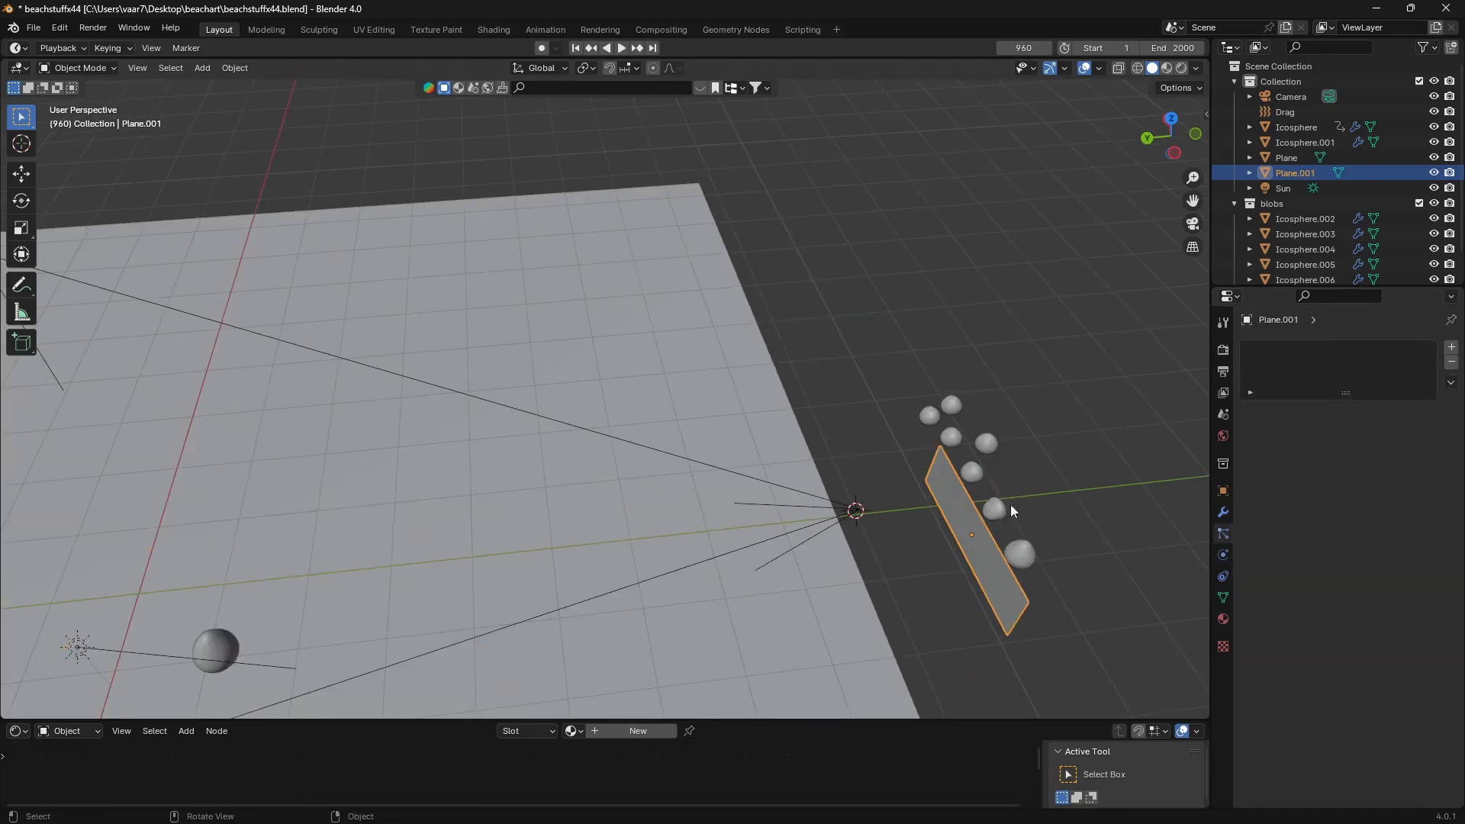
Add a new emitter particle system to the upright plane Plane.001
{"action": "scroll", "coordinate": [1010, 506], "scroll_direction": "up", "scroll_amount": 3}
{"action": "scroll", "coordinate": [590, 313], "scroll_direction": "down", "scroll_amount": 2}
{"action": "middle_click_drag", "start_coordinate": [735, 481], "coordinate": [624, 450]}
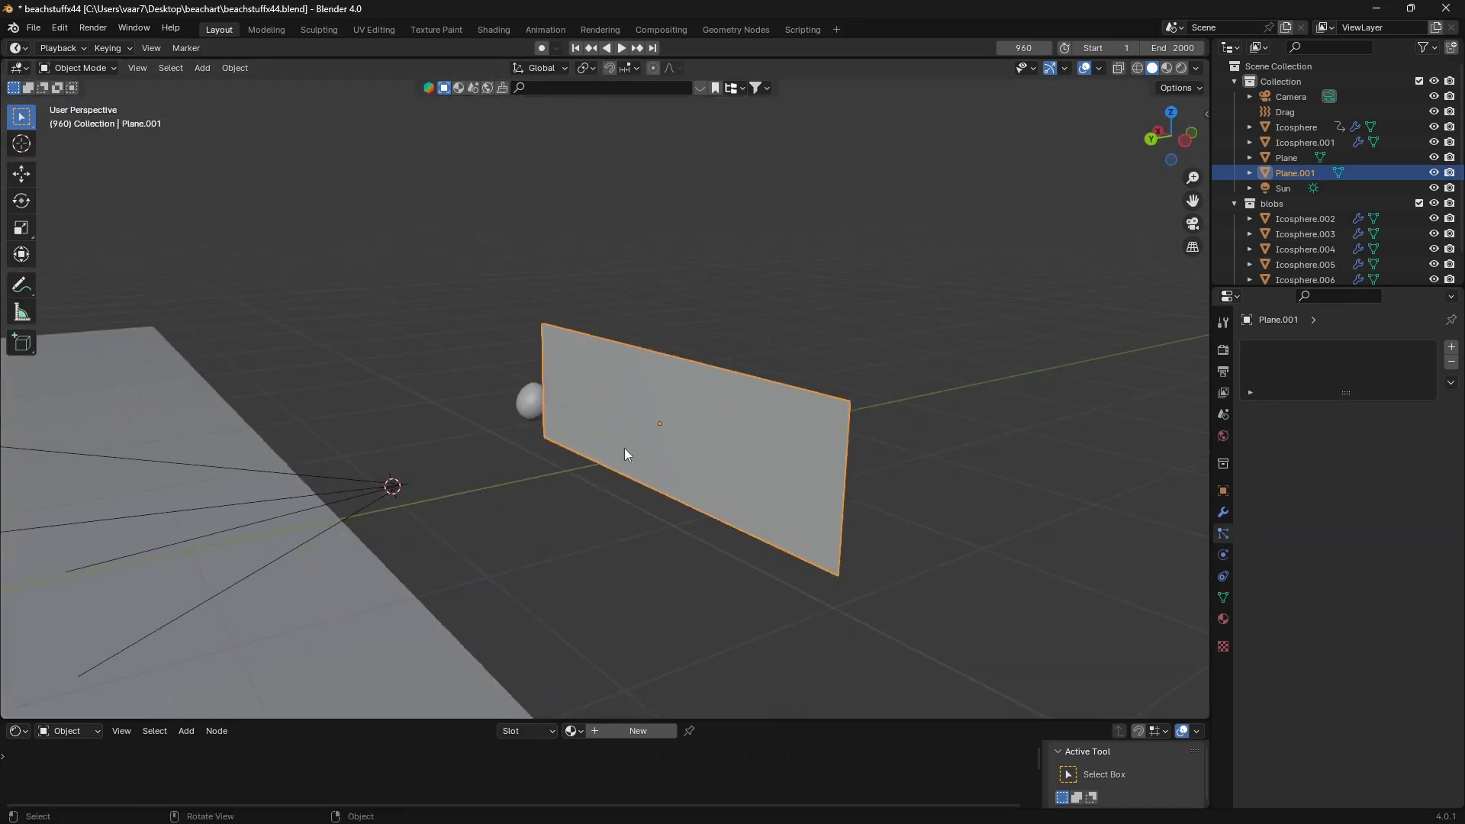
{"action": "left_click", "coordinate": [1453, 348]}
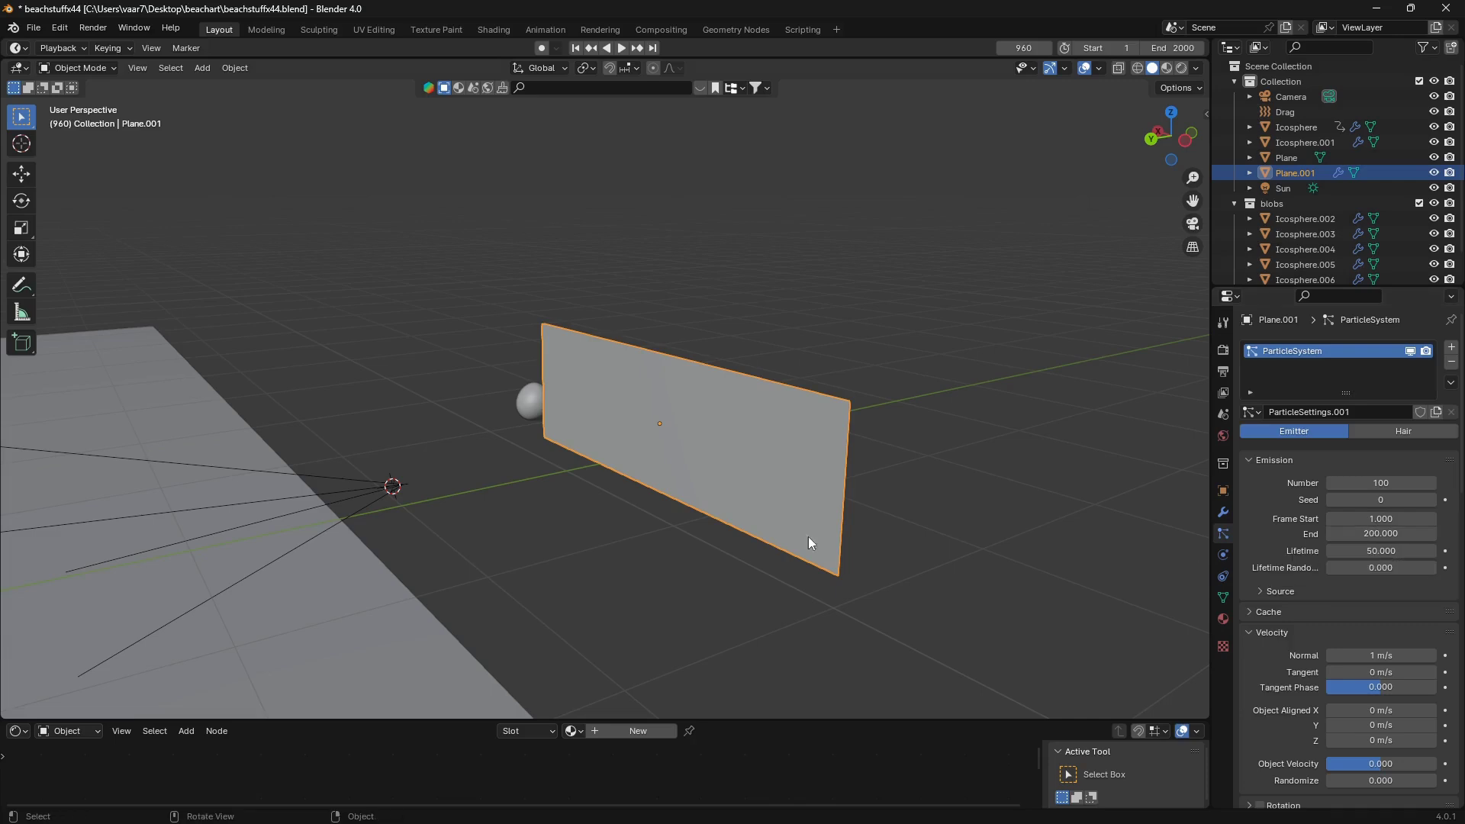
Set the particle system's emission end frame to 2000 and lifetime to 2000, and expand the timeline to show the frame range
{"action": "scroll", "coordinate": [802, 542], "scroll_direction": "up", "scroll_amount": 3}
{"action": "middle_click_drag", "start_coordinate": [794, 545], "coordinate": [791, 404]}
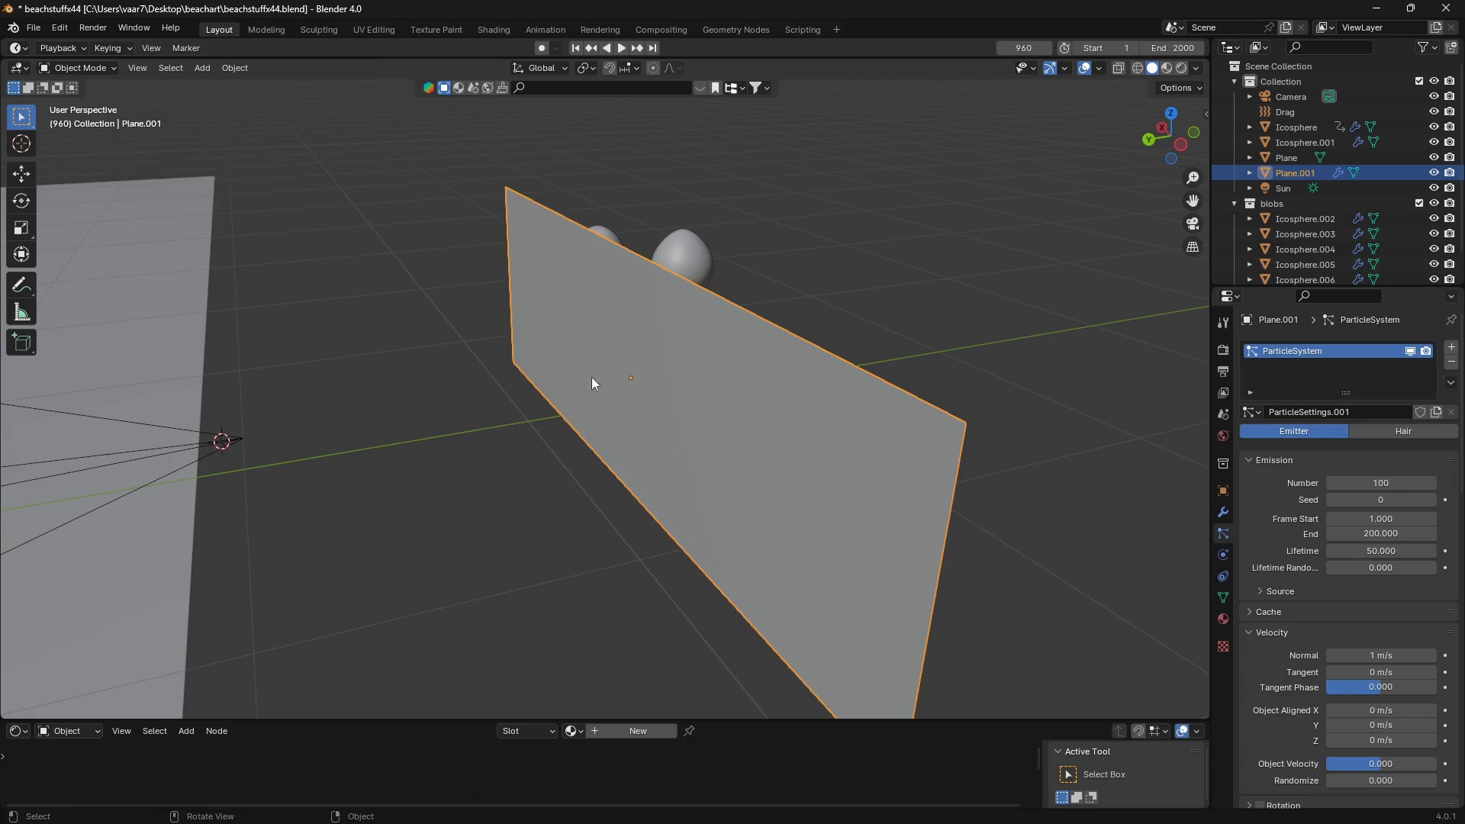
{"action": "middle_click_drag", "start_coordinate": [641, 432], "coordinate": [620, 313]}
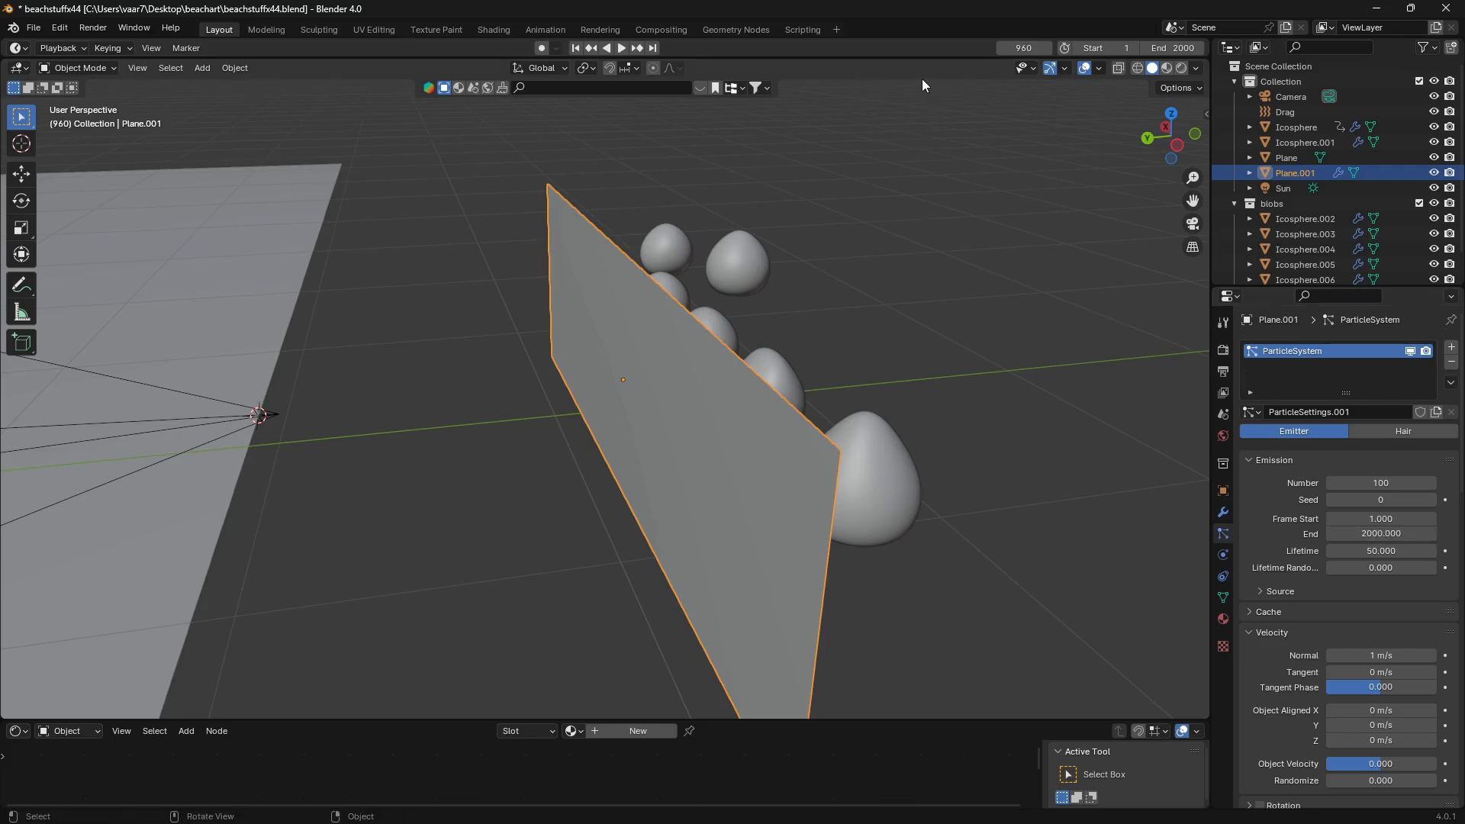
{"action": "left_click_drag", "start_coordinate": [925, 60], "coordinate": [930, 98]}
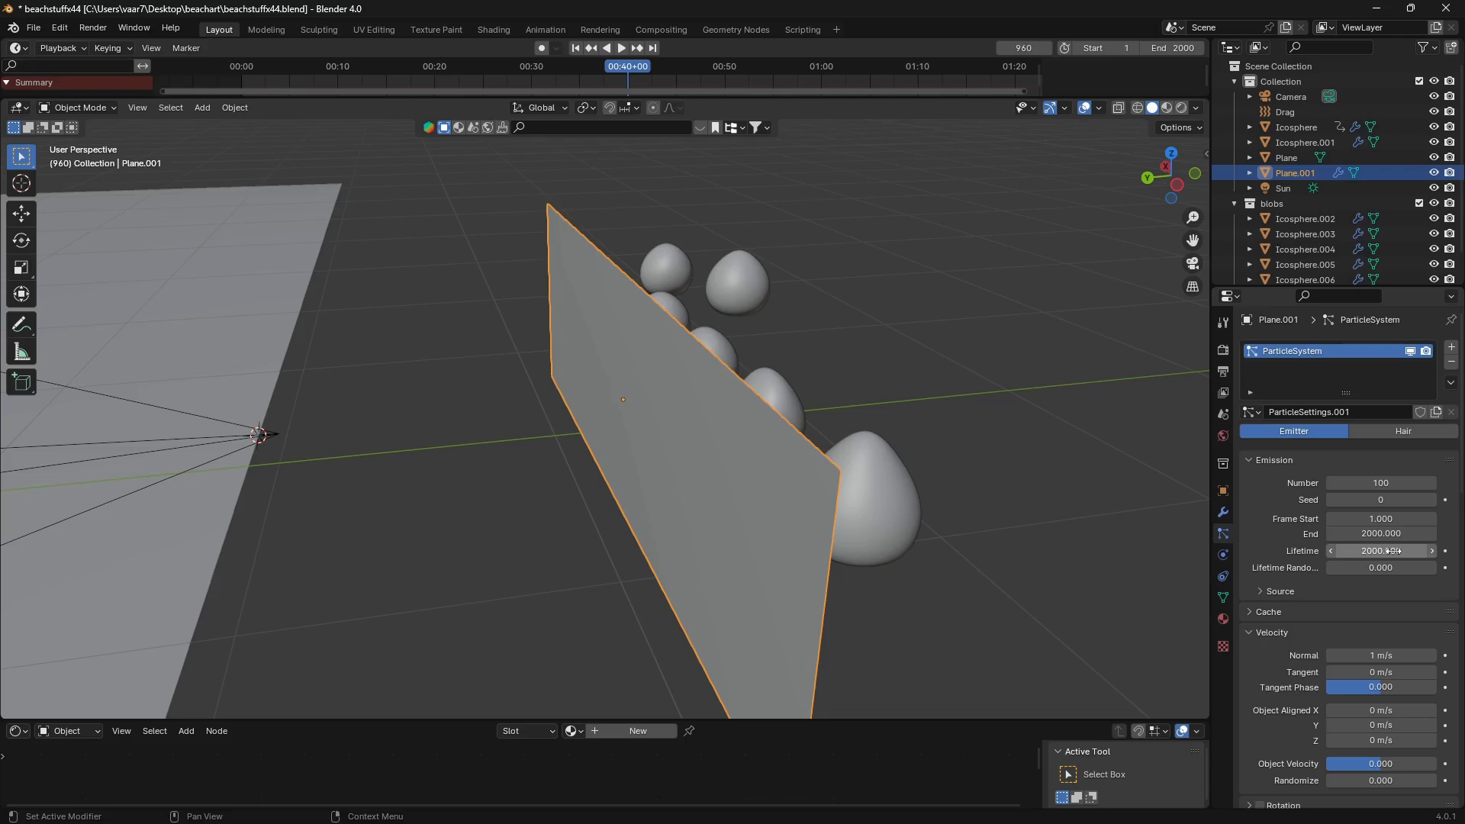
Play the animation while viewing the emitter plane from the side, stop it, and return to frame 1
{"action": "scroll", "coordinate": [730, 470], "scroll_direction": "down", "scroll_amount": 3}
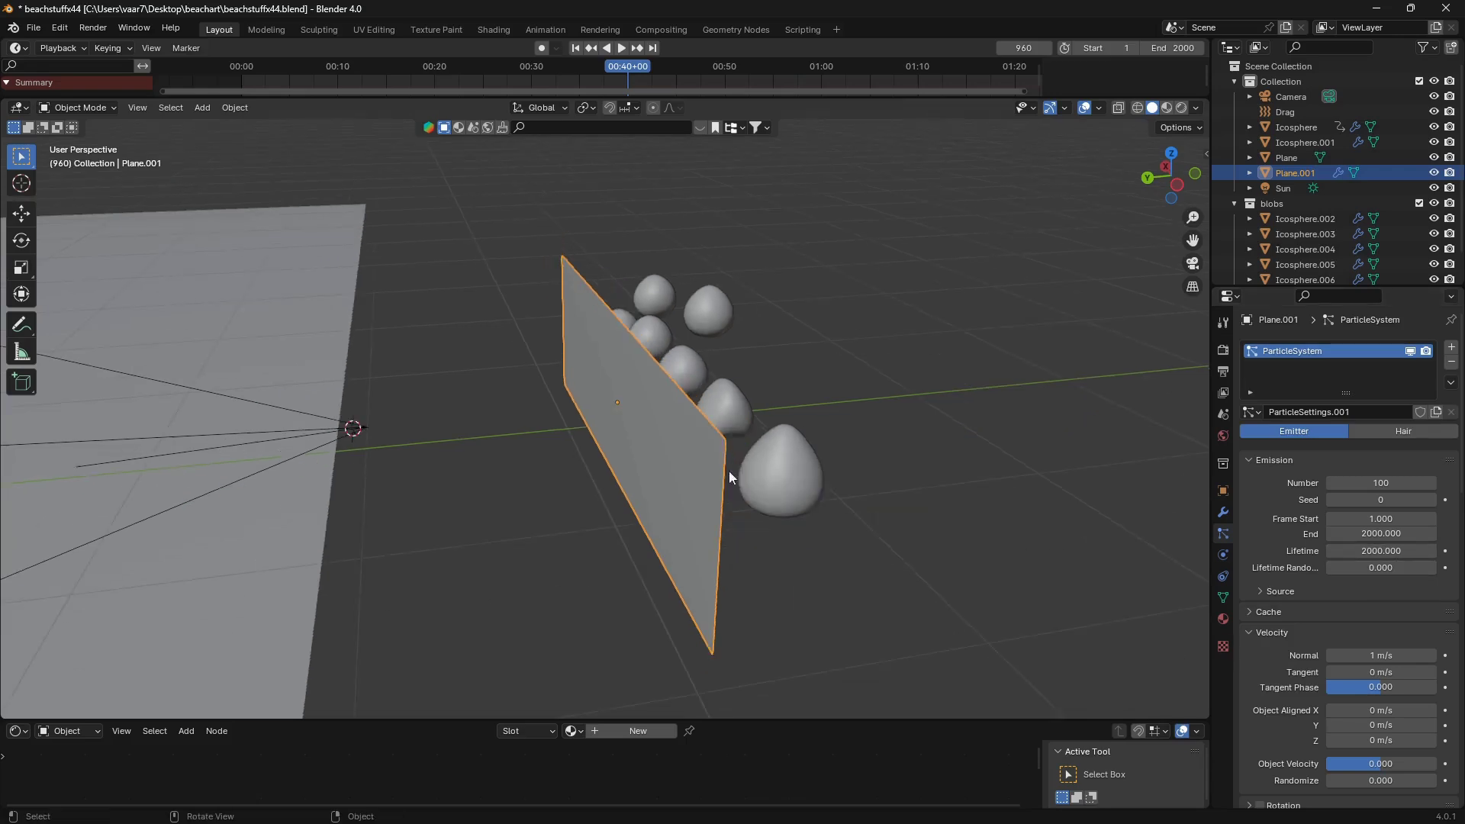
{"action": "scroll", "coordinate": [715, 469], "scroll_direction": "up", "scroll_amount": 3}
{"action": "scroll", "coordinate": [715, 461], "scroll_direction": "down", "scroll_amount": 3}
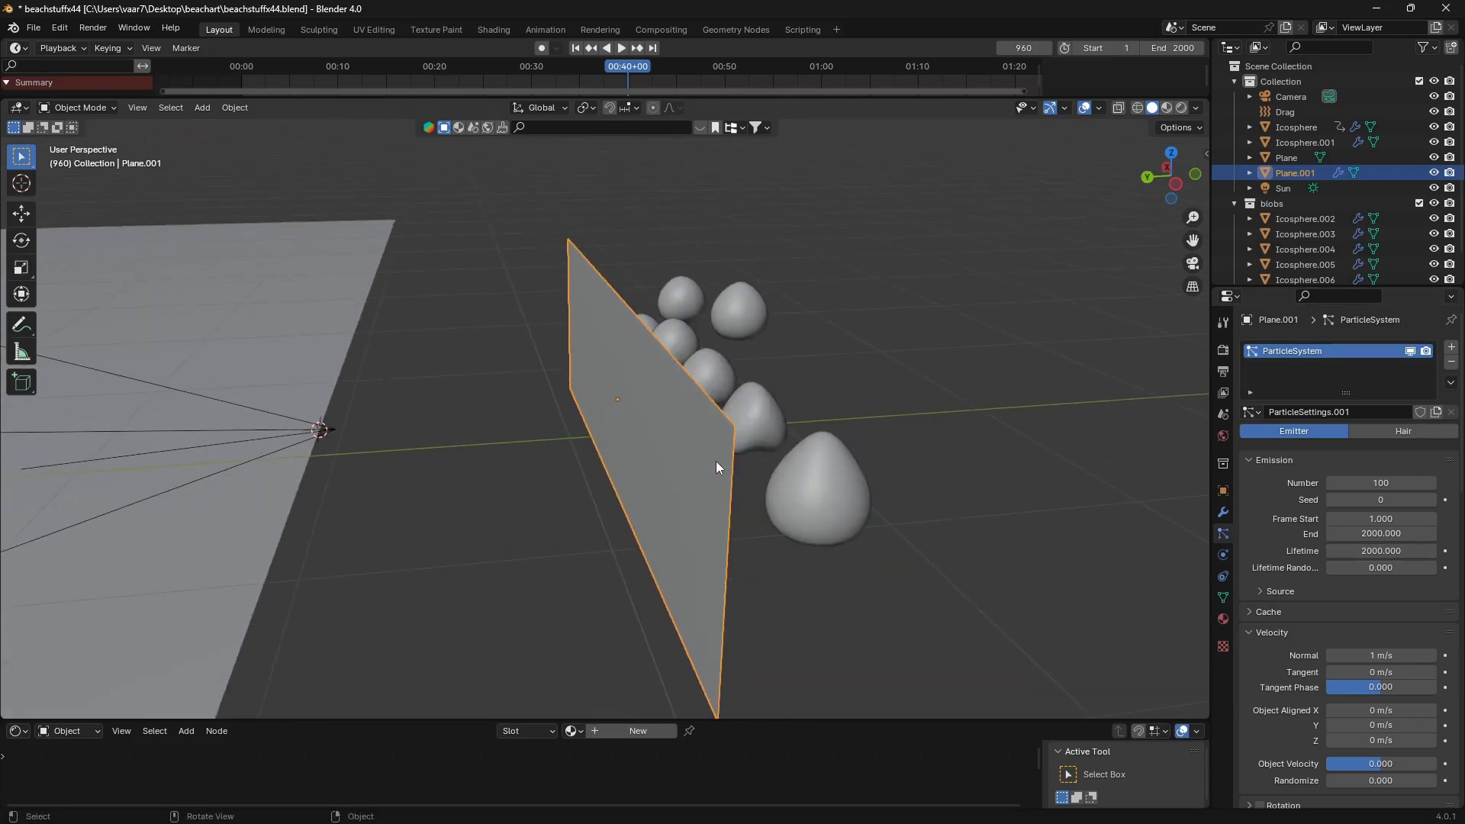
{"action": "key", "text": "space"}
{"action": "scroll", "coordinate": [712, 507], "scroll_direction": "up", "scroll_amount": 2}
{"action": "middle_click_drag", "start_coordinate": [711, 519], "coordinate": [625, 465]}
{"action": "scroll", "coordinate": [633, 454], "scroll_direction": "up", "scroll_amount": 3}
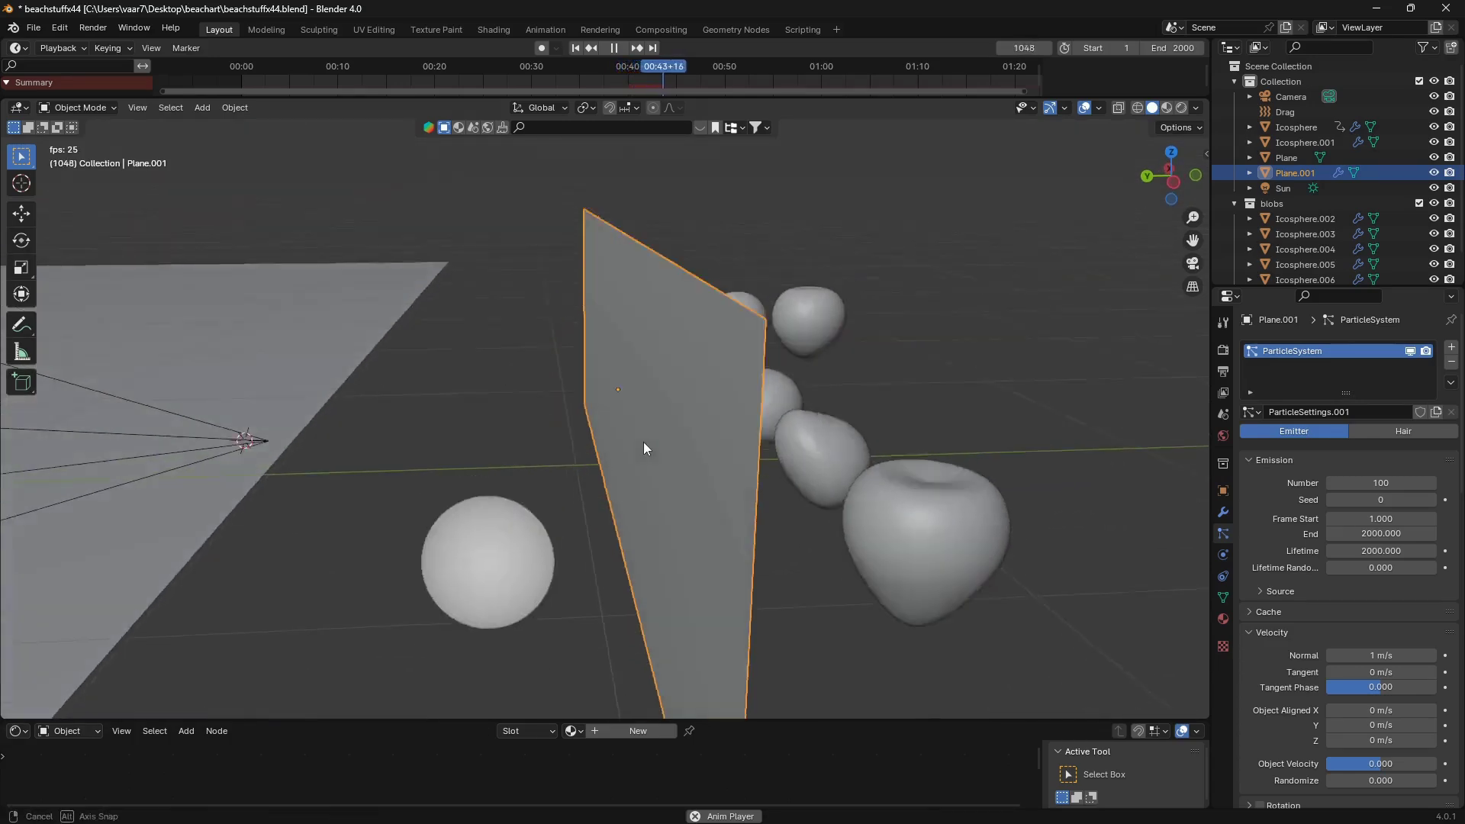
{"action": "key", "text": "space"}
{"action": "key", "text": "shift+Left"}
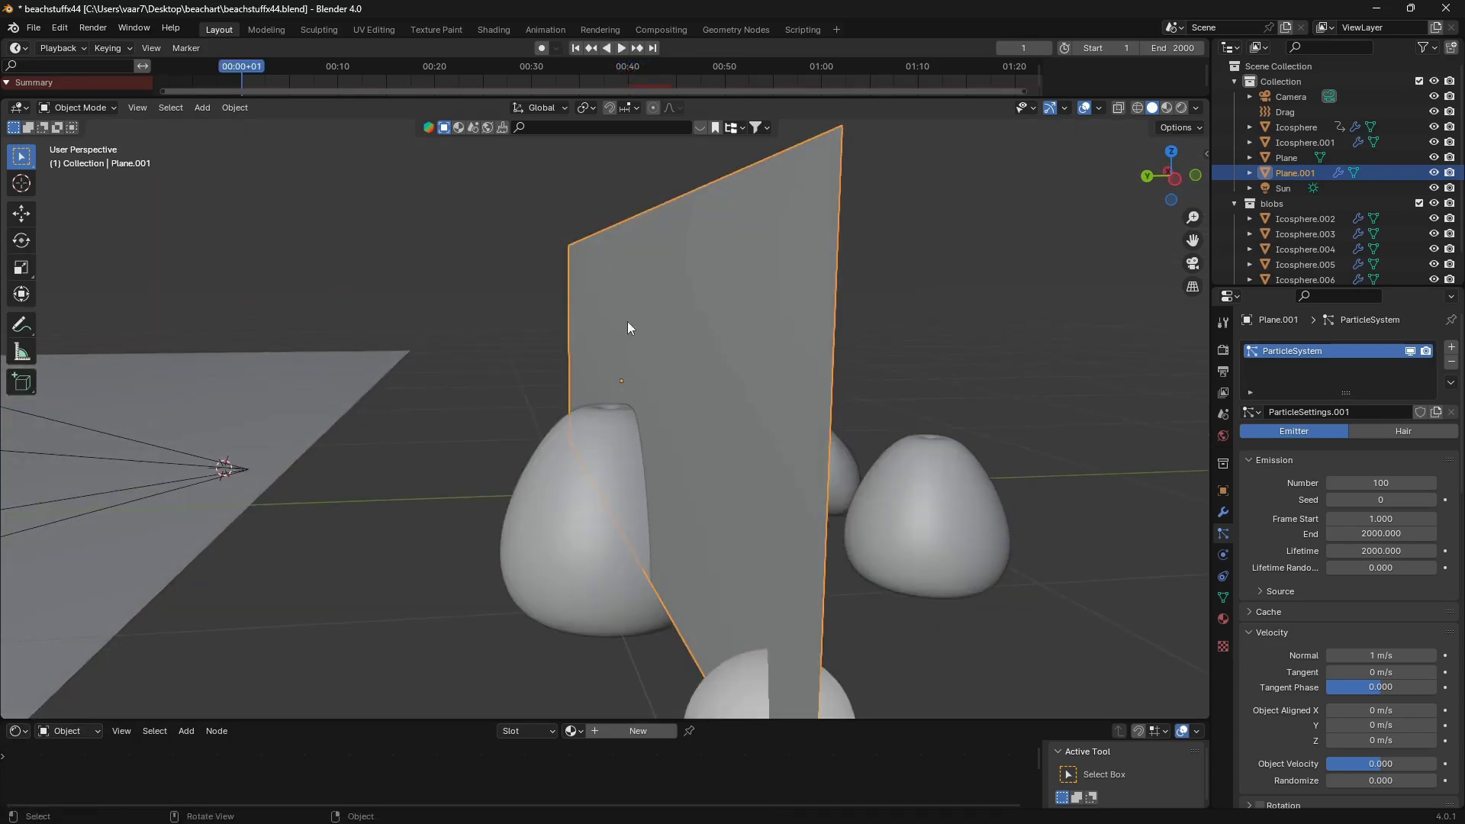
Collapse all expanded sections of the plane's particle settings, from Emission down to Field Weights
{"action": "middle_click_drag", "start_coordinate": [729, 328], "coordinate": [687, 370]}
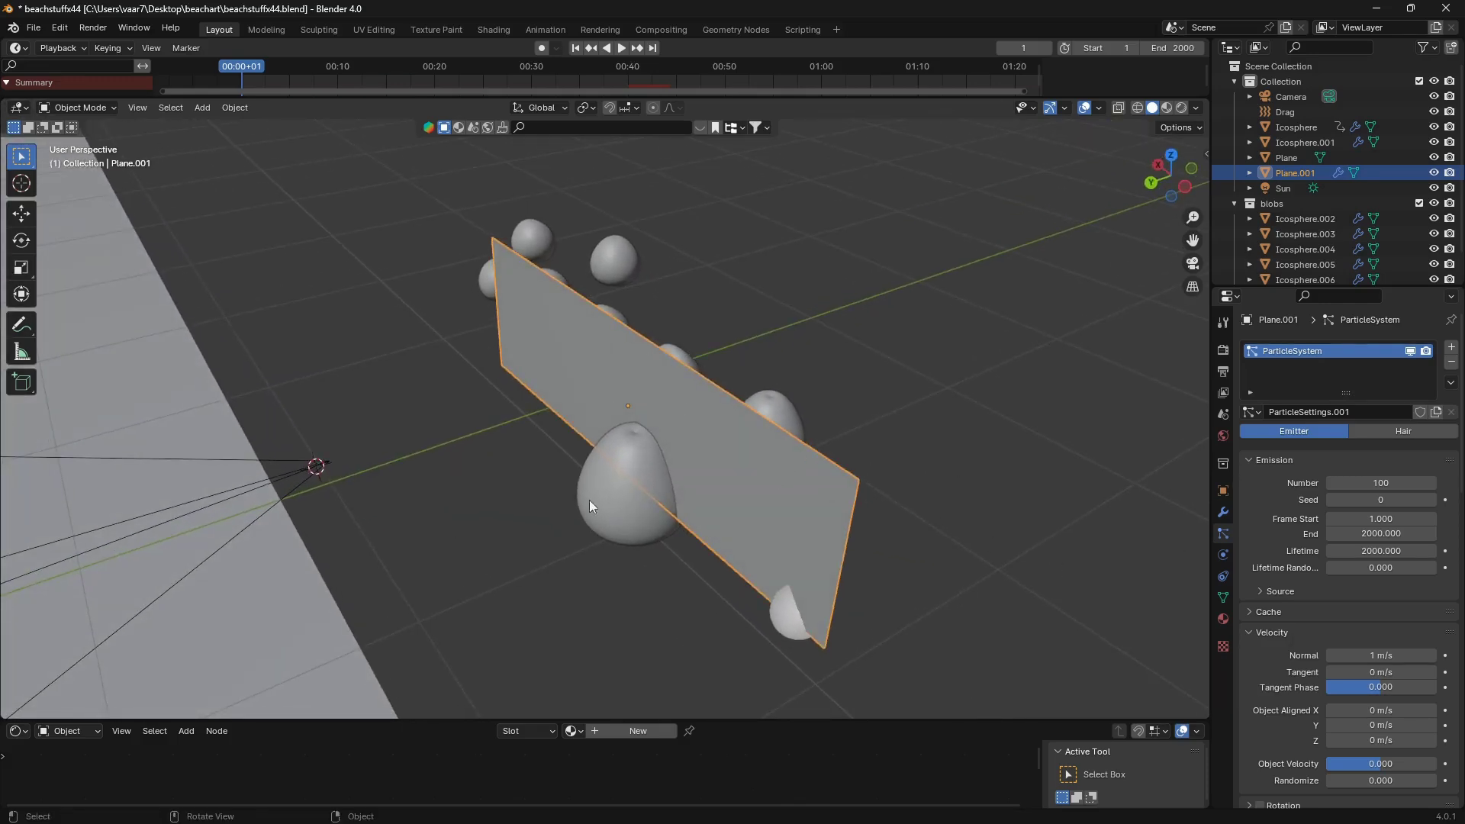
{"action": "scroll", "coordinate": [1343, 557], "scroll_direction": "down", "scroll_amount": 10}
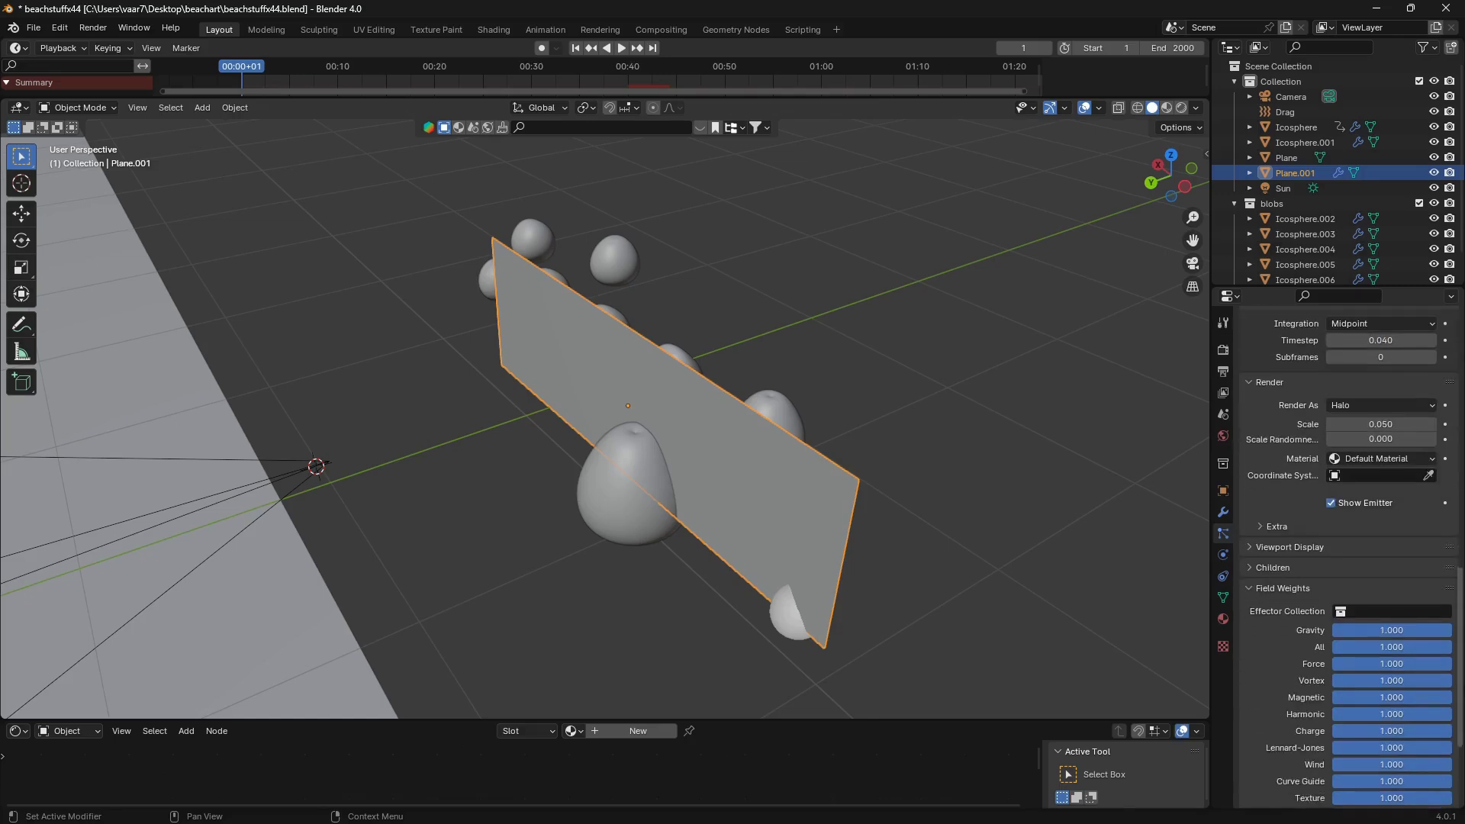
{"action": "scroll", "coordinate": [1343, 557], "scroll_direction": "up", "scroll_amount": 9}
{"action": "scroll", "coordinate": [1452, 408], "scroll_direction": "up", "scroll_amount": 1}
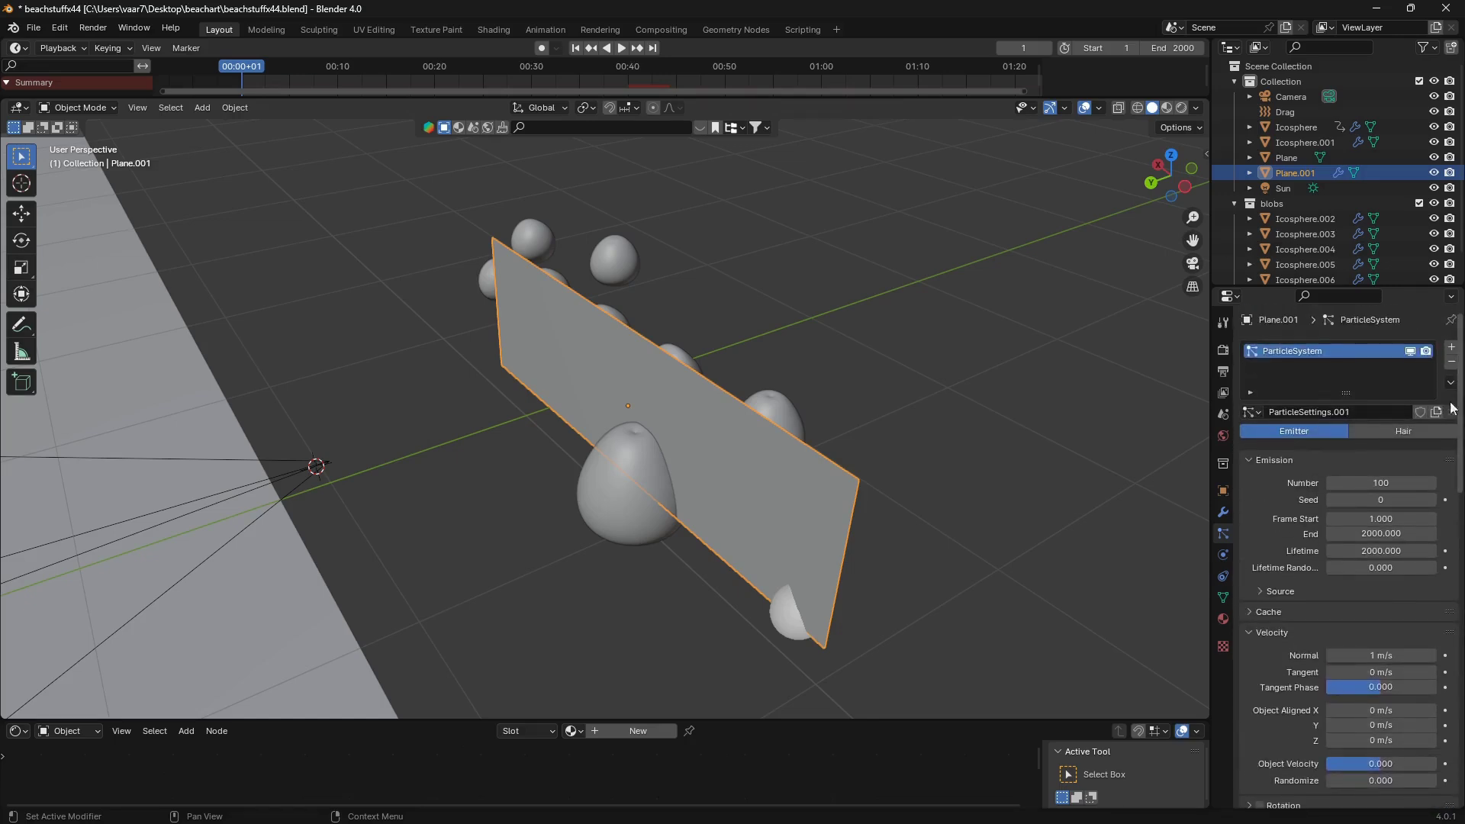
{"action": "left_click", "coordinate": [1253, 459]}
{"action": "left_click", "coordinate": [1247, 502]}
{"action": "left_click", "coordinate": [1248, 521]}
{"action": "left_click", "coordinate": [1249, 540]}
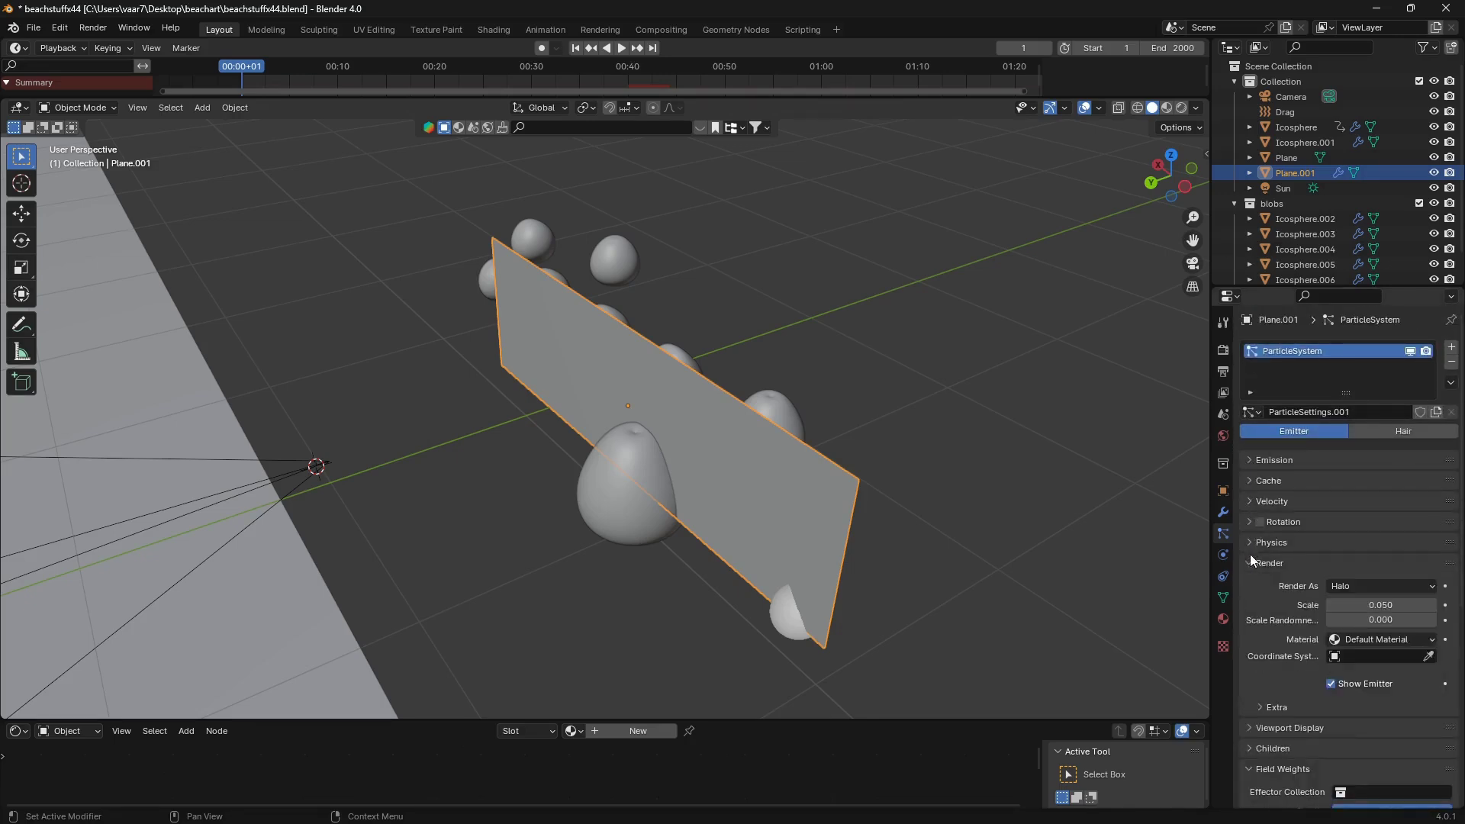
{"action": "left_click", "coordinate": [1249, 562]}
{"action": "left_click", "coordinate": [1248, 626]}
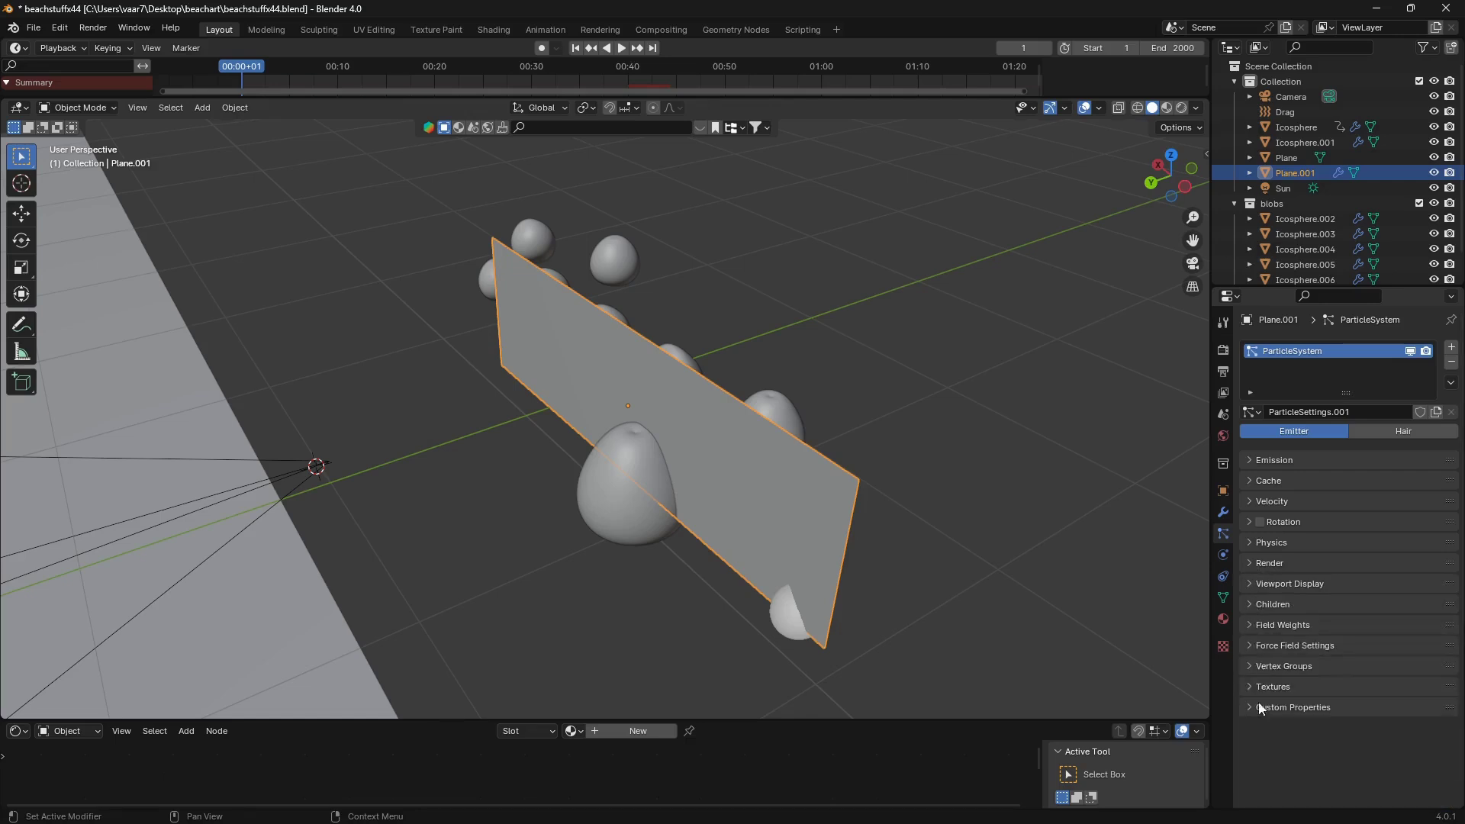
Render the particles as Object, using the blob Icosphere.005 as the instance object, and set their scale to 0.610
{"action": "left_click", "coordinate": [1251, 563]}
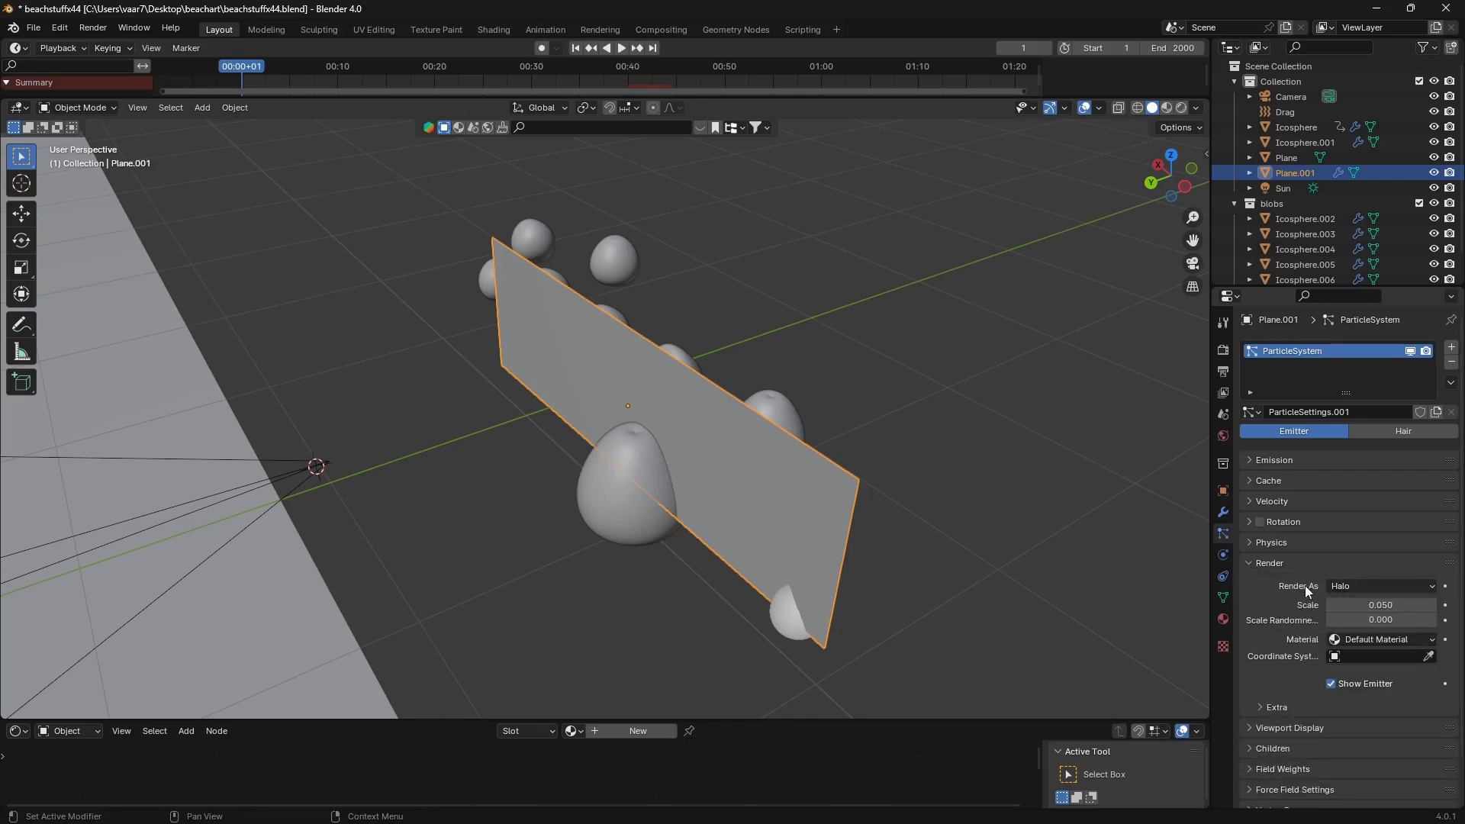
{"action": "left_click", "coordinate": [1397, 590]}
{"action": "left_click", "coordinate": [1381, 665]}
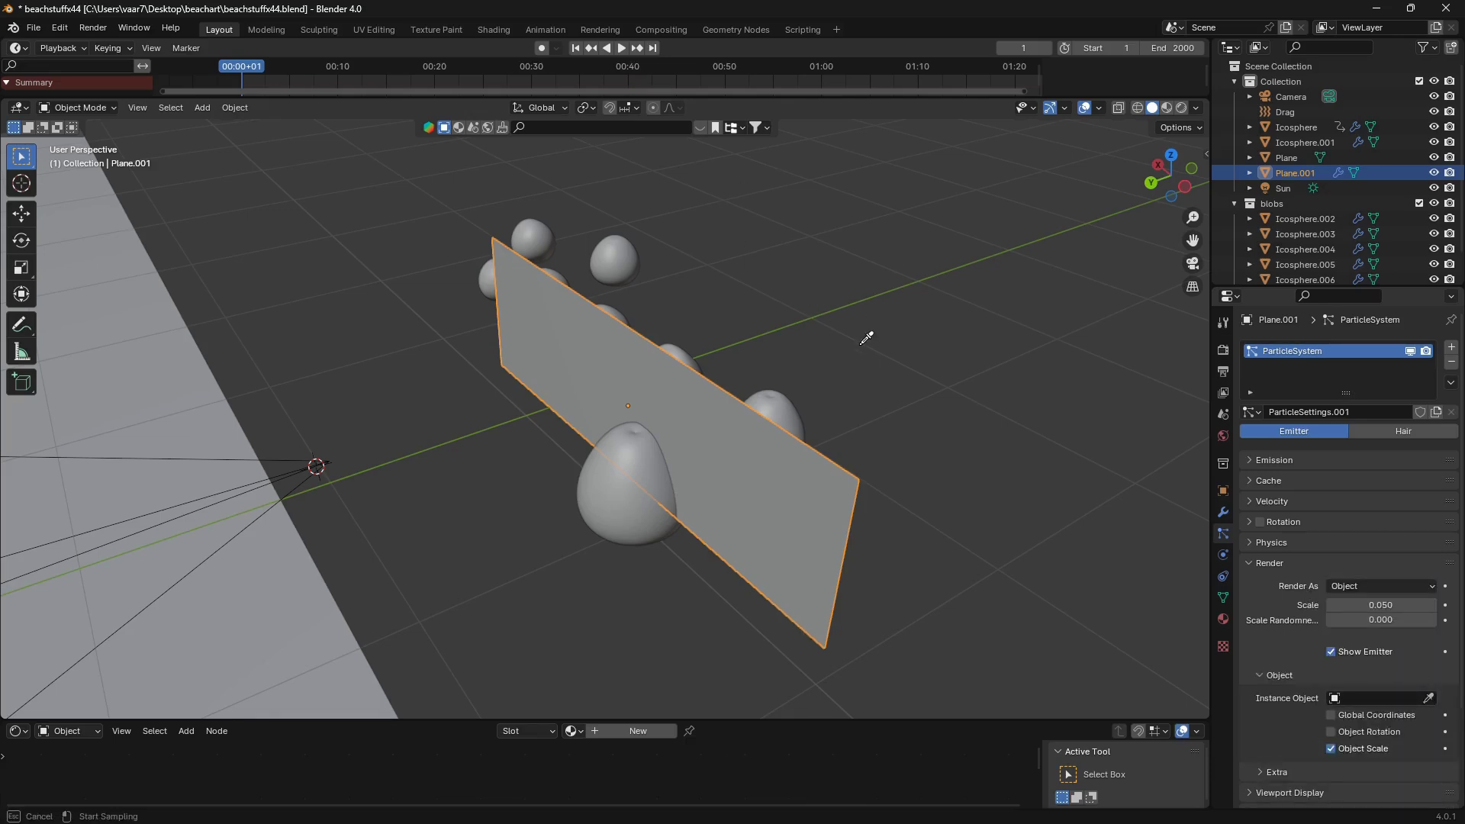
{"action": "left_click", "coordinate": [620, 263]}
{"action": "middle_click_drag", "start_coordinate": [817, 439], "coordinate": [757, 396]}
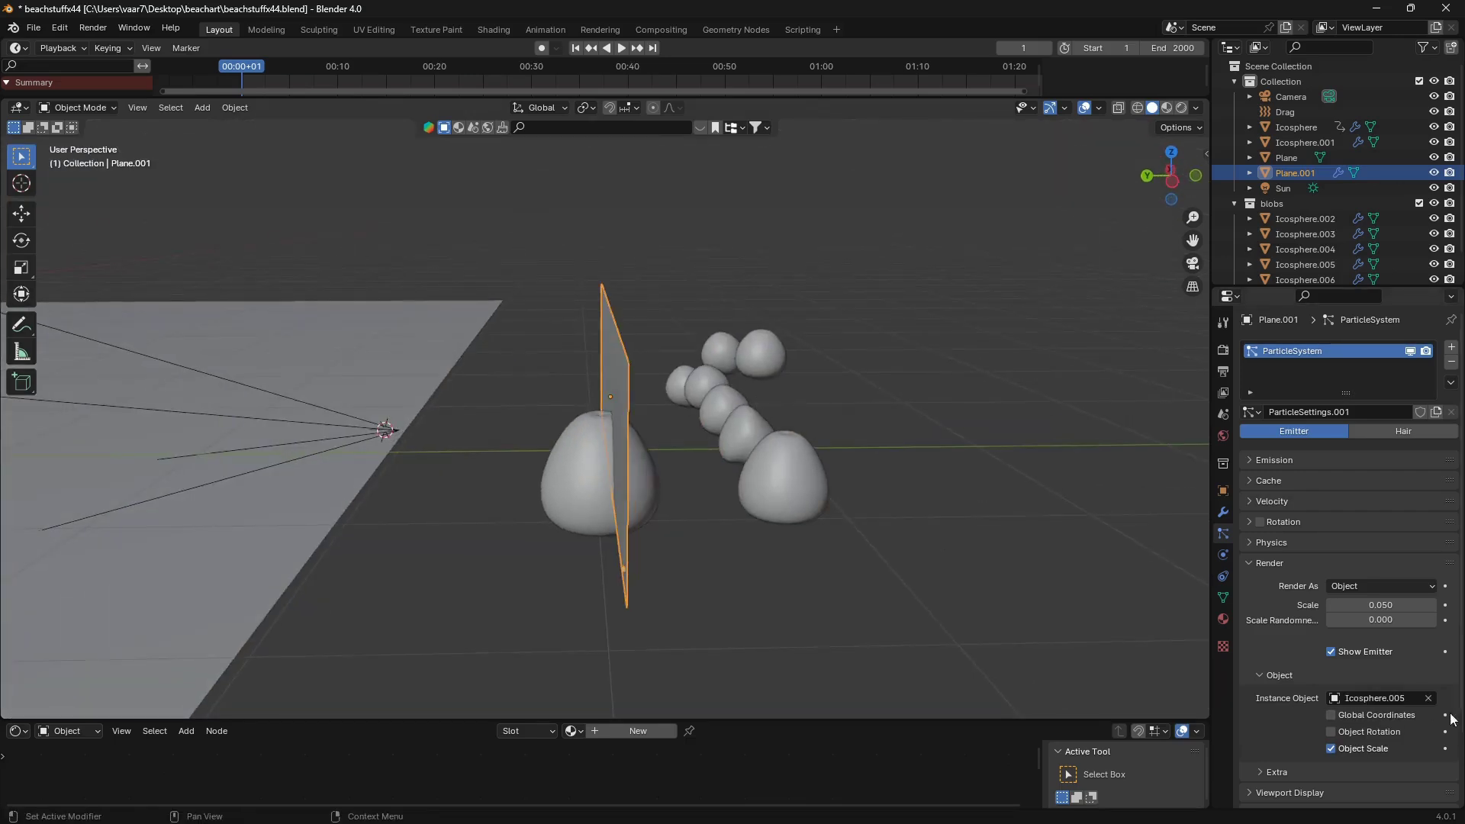
{"action": "left_click_drag", "start_coordinate": [1378, 605], "coordinate": [1433, 604]}
Hide the large Icosphere overlapping the emitter plane and set the plane's particle scale randomness to 1.000
{"action": "left_click", "coordinate": [586, 500]}
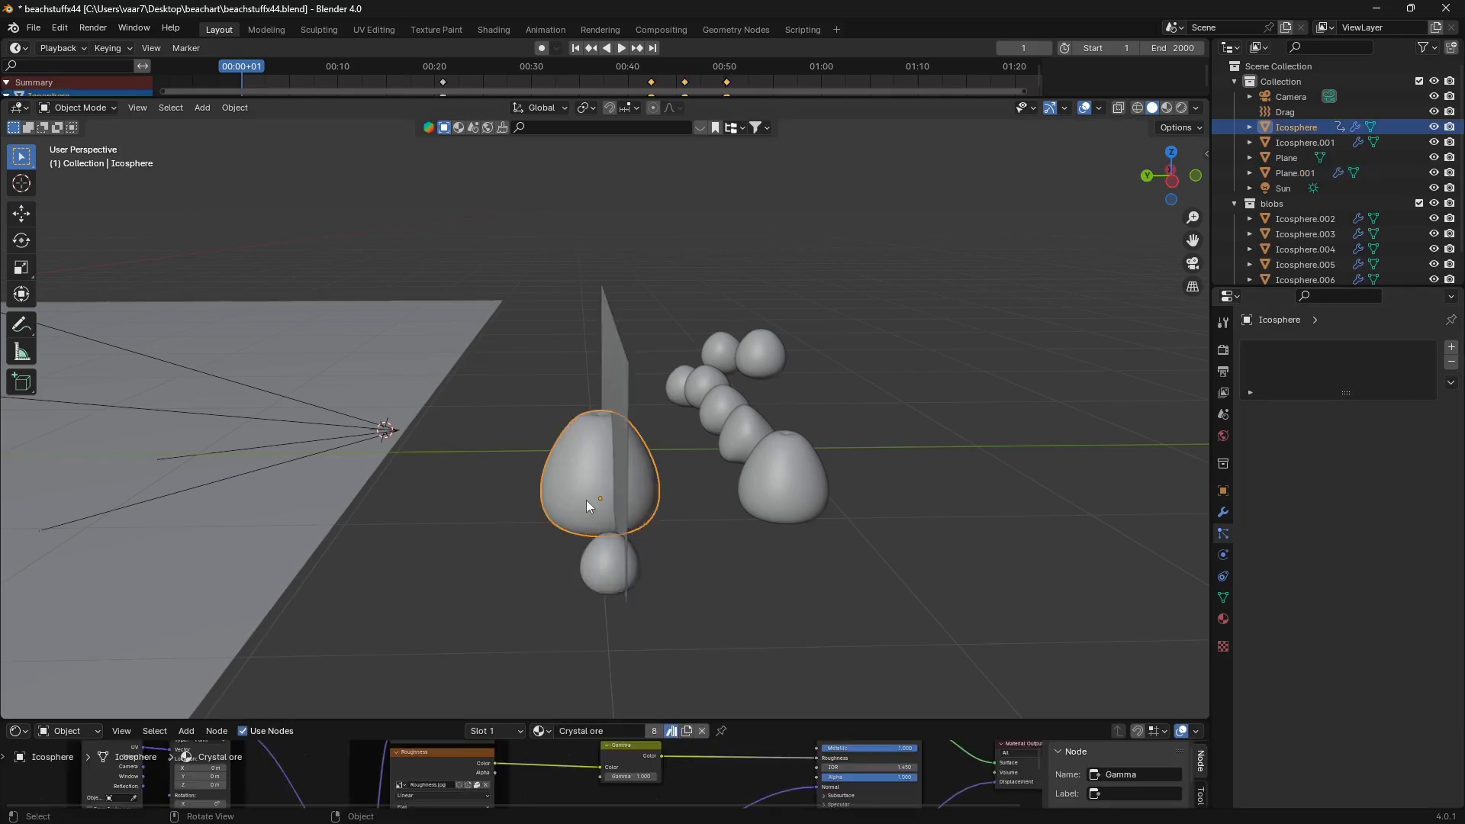
{"action": "key", "text": "h"}
{"action": "left_click", "coordinate": [615, 451]}
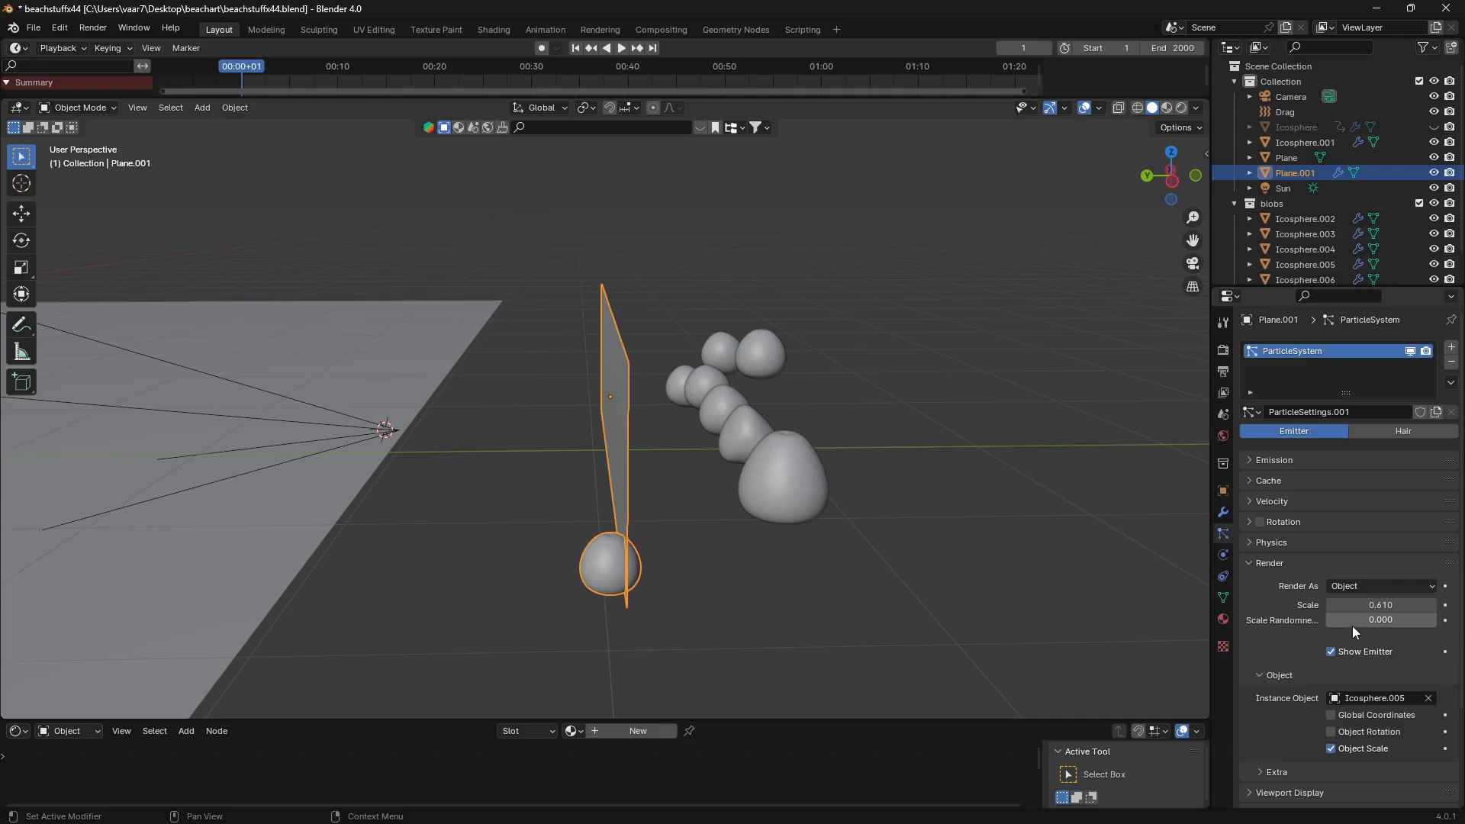
{"action": "left_click_drag", "start_coordinate": [1357, 620], "coordinate": [1437, 620]}
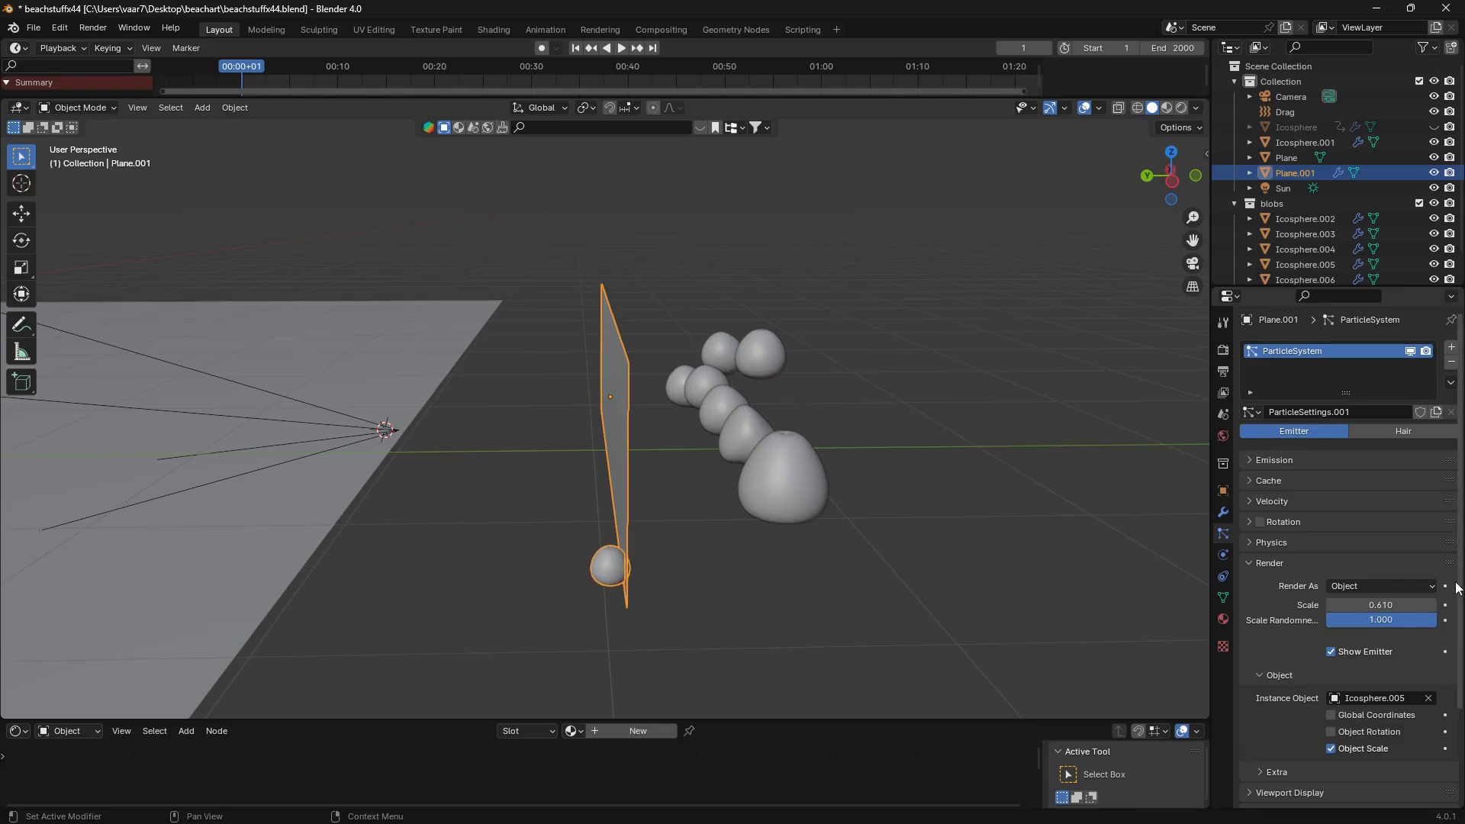
{"action": "scroll", "coordinate": [1461, 456], "scroll_direction": "down", "scroll_amount": 4}
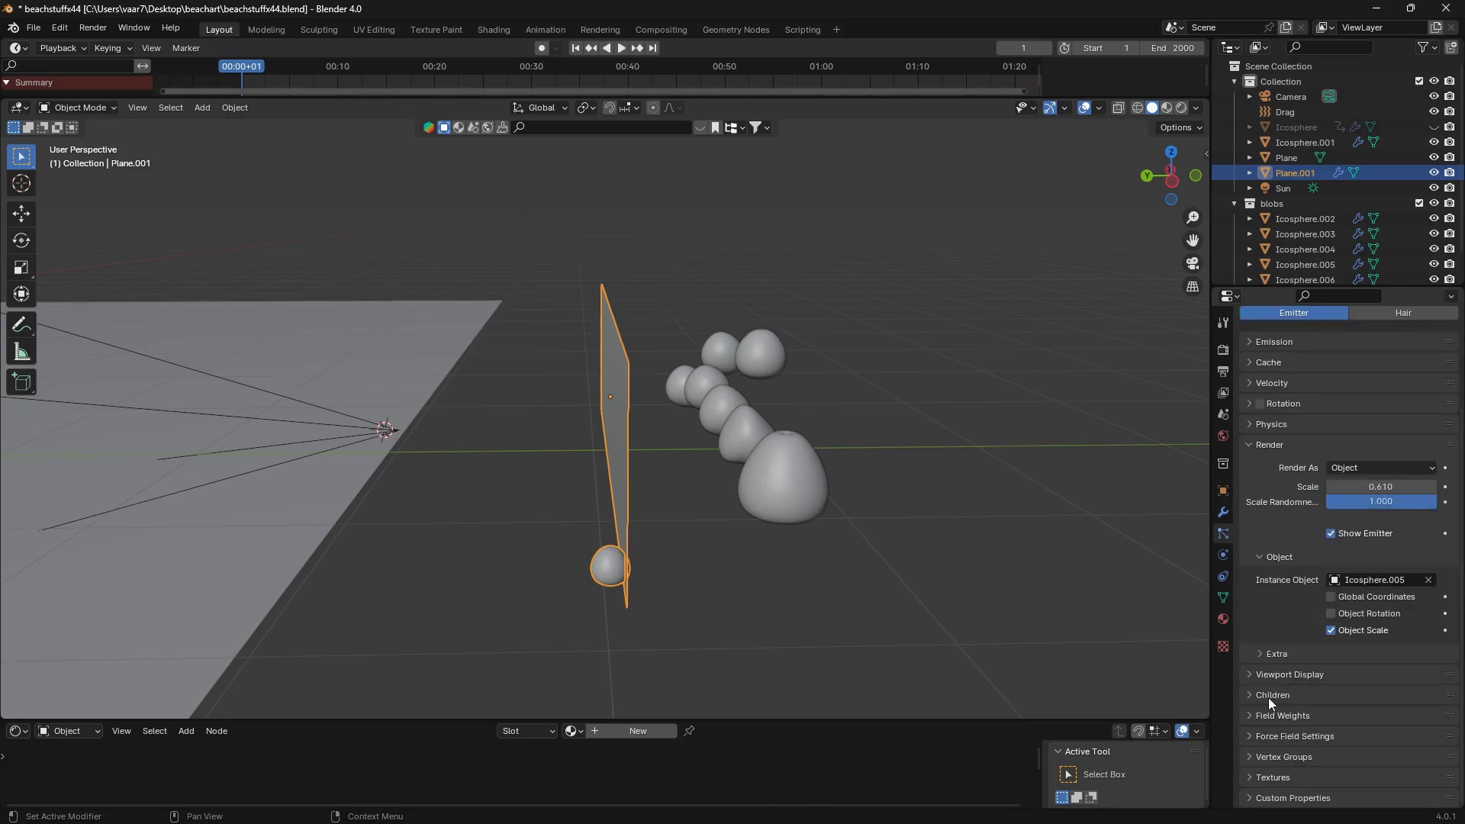
{"action": "left_click", "coordinate": [1249, 735]}
{"action": "scroll", "coordinate": [1354, 761], "scroll_direction": "down", "scroll_amount": 4}
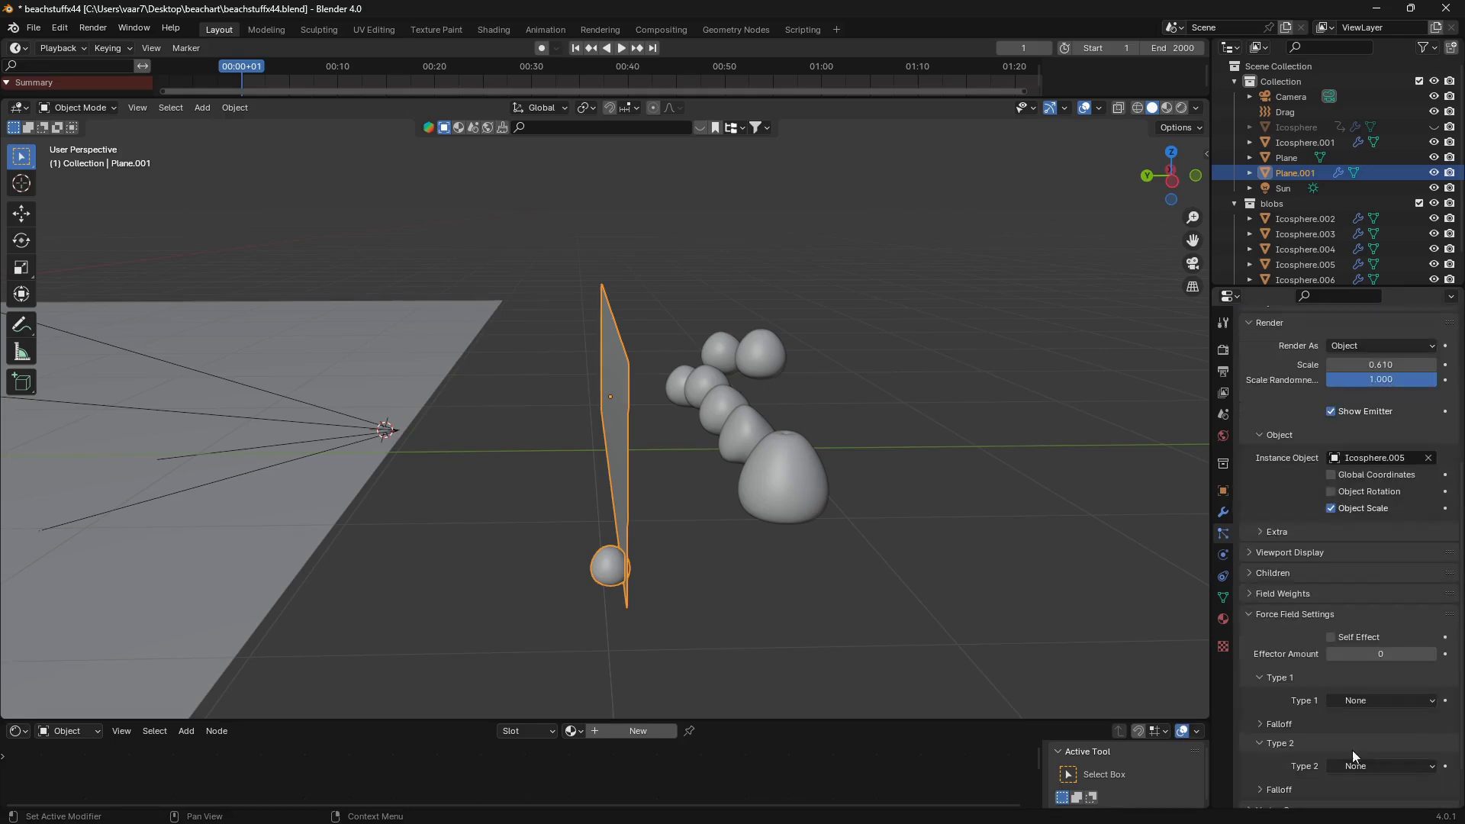
{"action": "left_click", "coordinate": [1253, 613]}
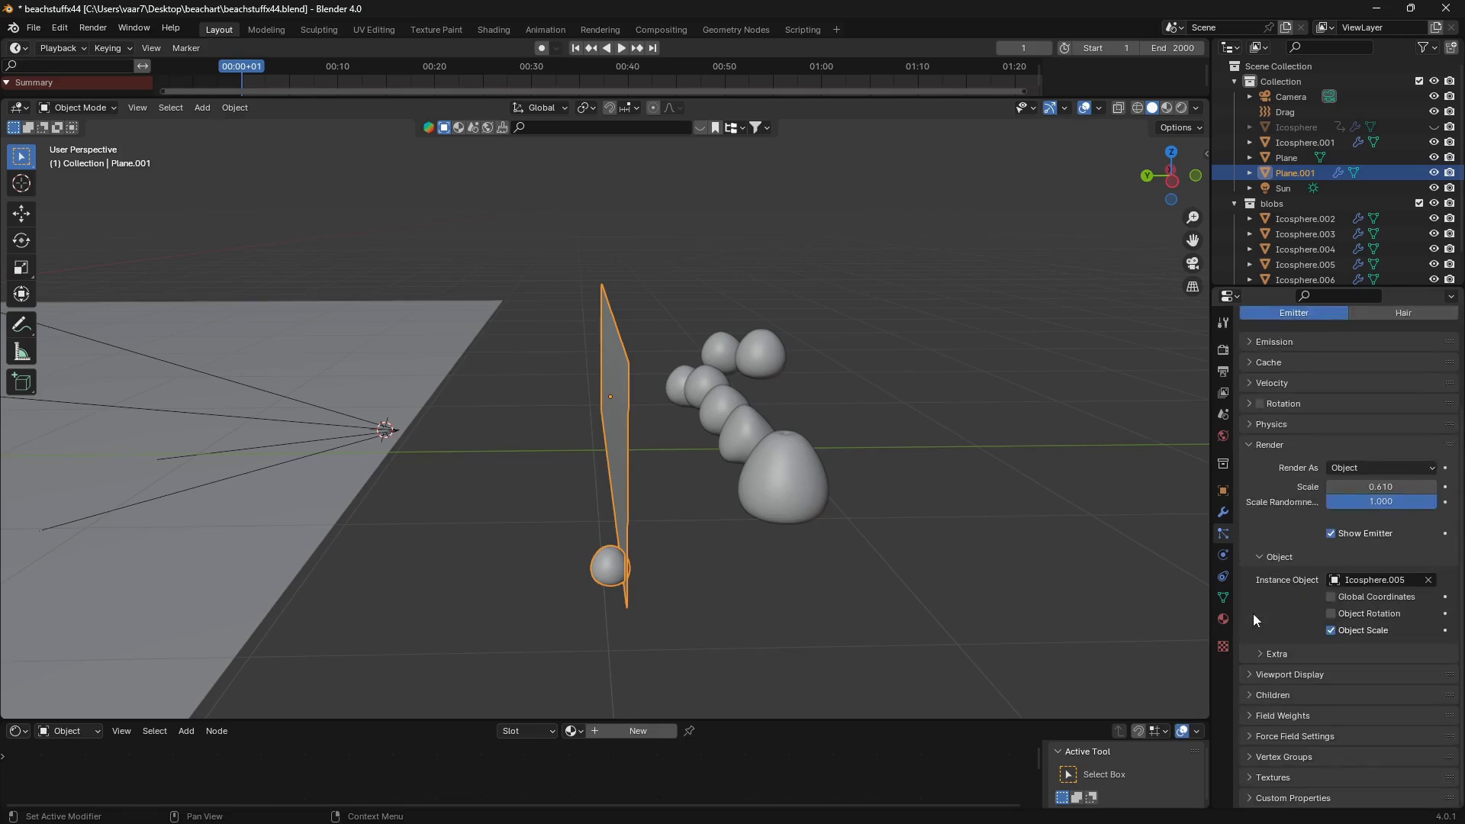
Set the Gravity field weight of the plane's particle system to 0.000 and play the animation
{"action": "left_click", "coordinate": [1252, 721]}
{"action": "scroll", "coordinate": [1348, 743], "scroll_direction": "down", "scroll_amount": 6}
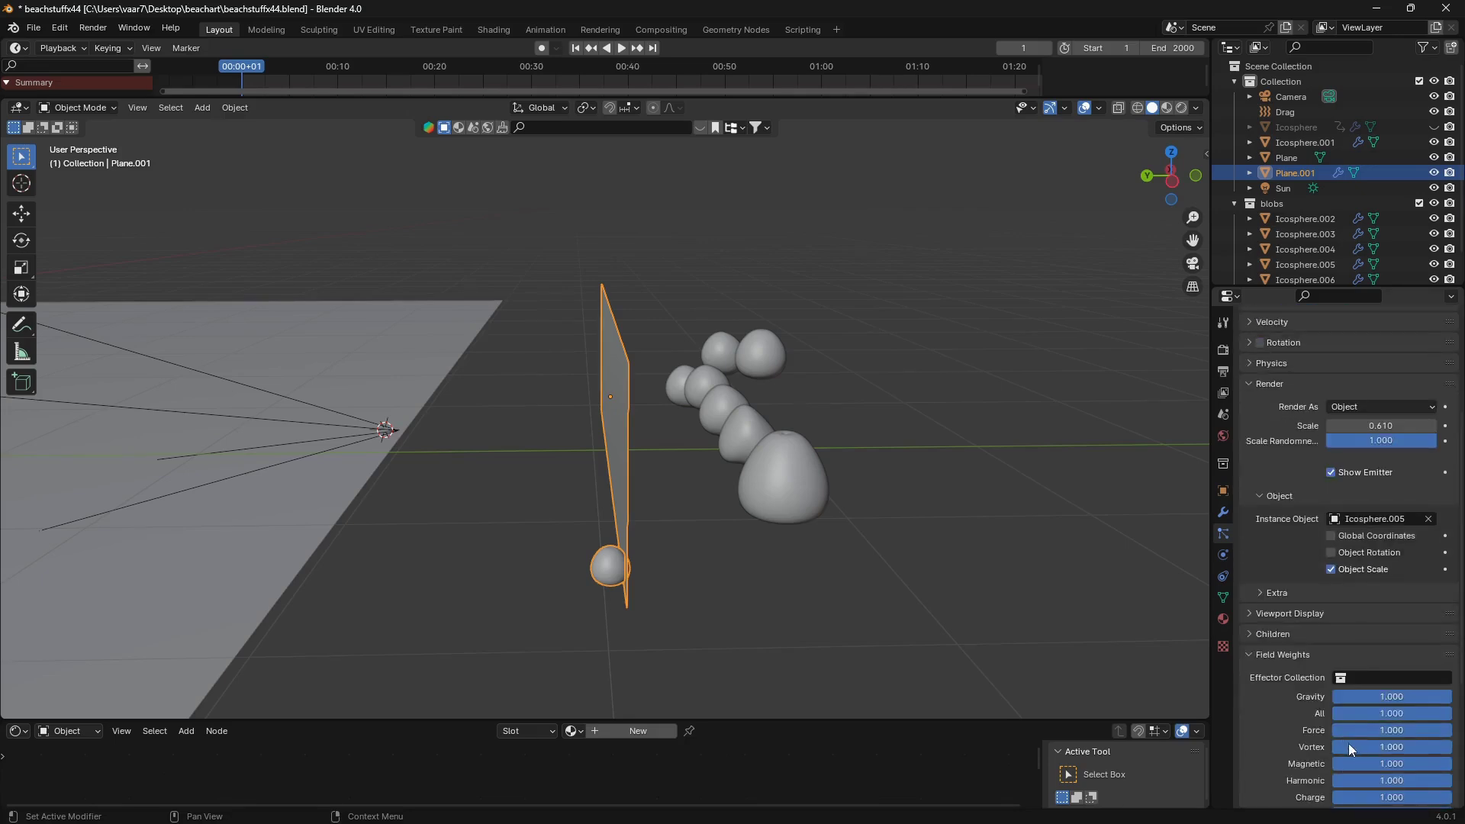
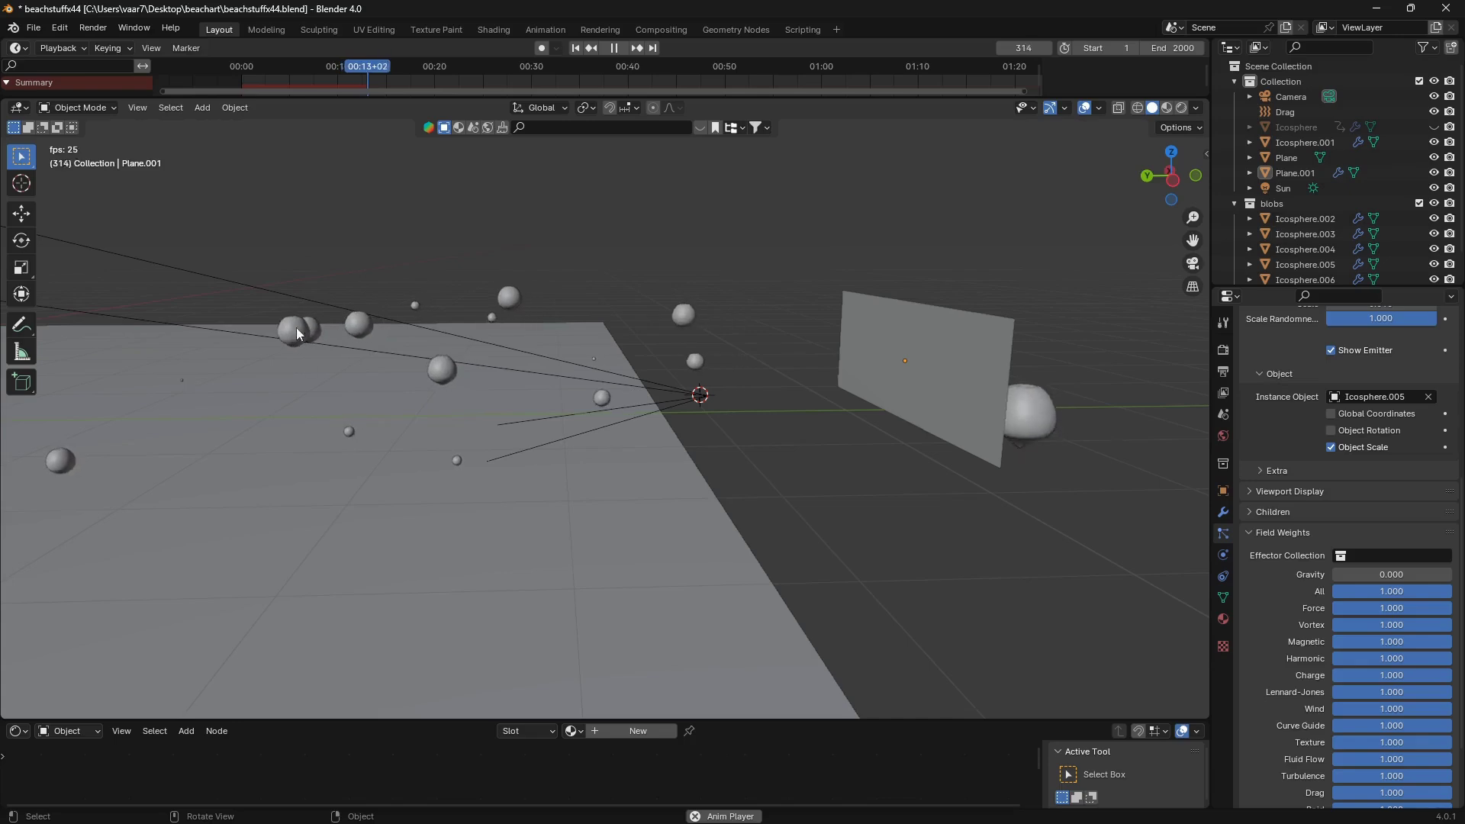
{"action": "middle_click_drag", "start_coordinate": [447, 323], "coordinate": [400, 406]}
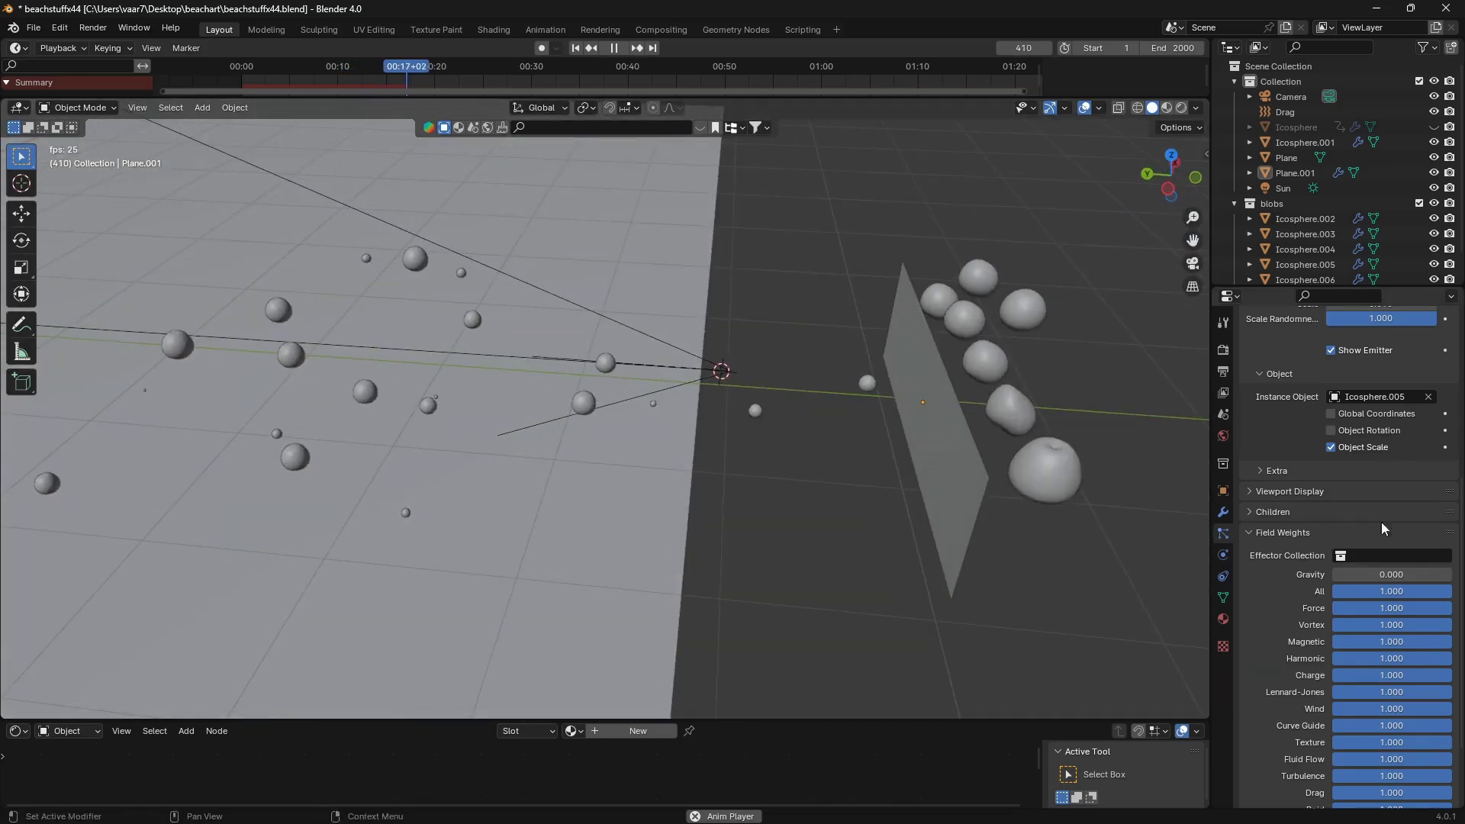
Expand the Velocity section of the plane's particle settings while the animation plays
{"action": "scroll", "coordinate": [1347, 557], "scroll_direction": "up", "scroll_amount": 5}
{"action": "scroll", "coordinate": [1347, 558], "scroll_direction": "up", "scroll_amount": 3}
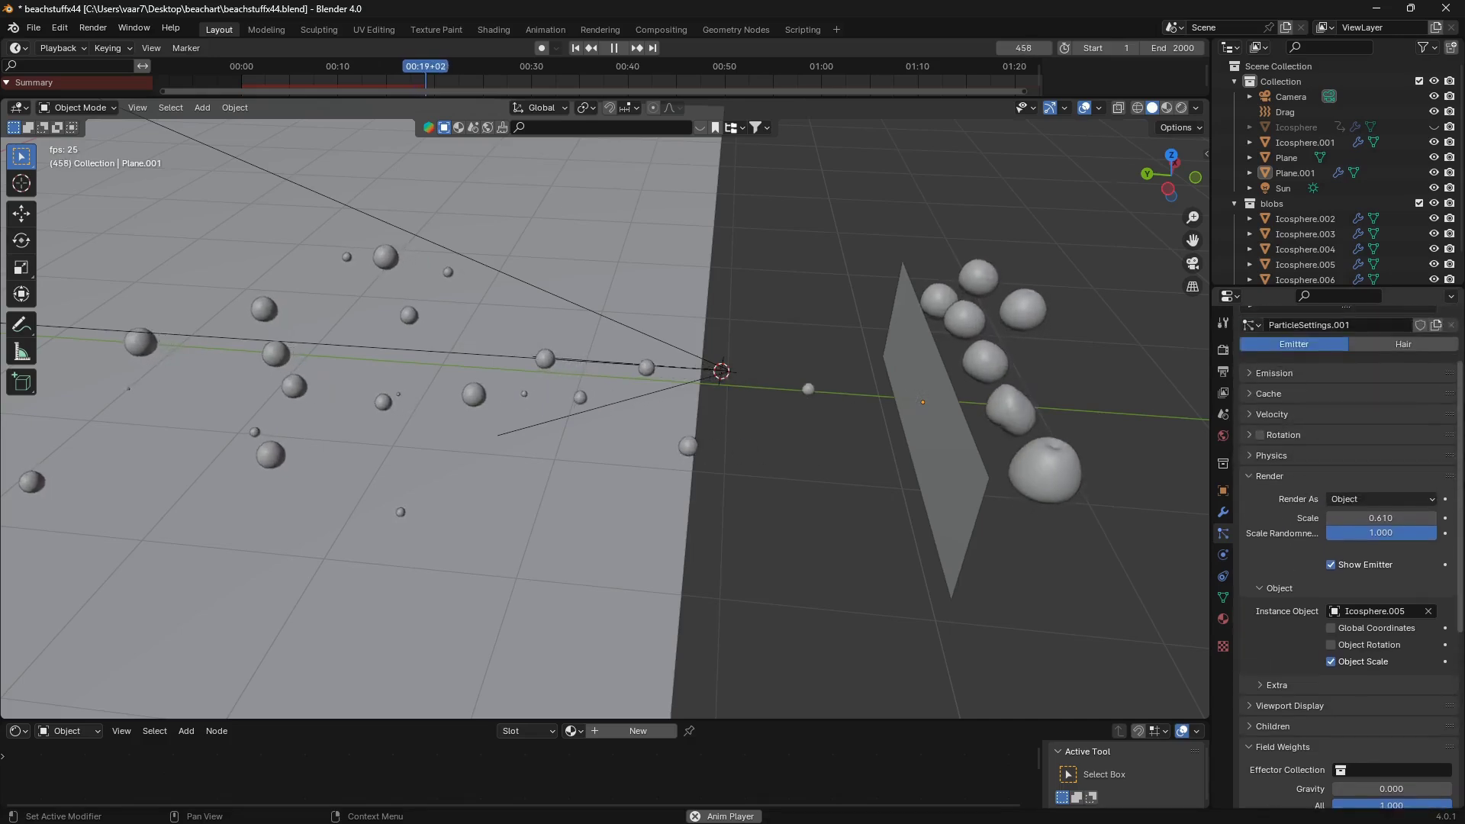
{"action": "scroll", "coordinate": [1347, 557], "scroll_direction": "up", "scroll_amount": 3}
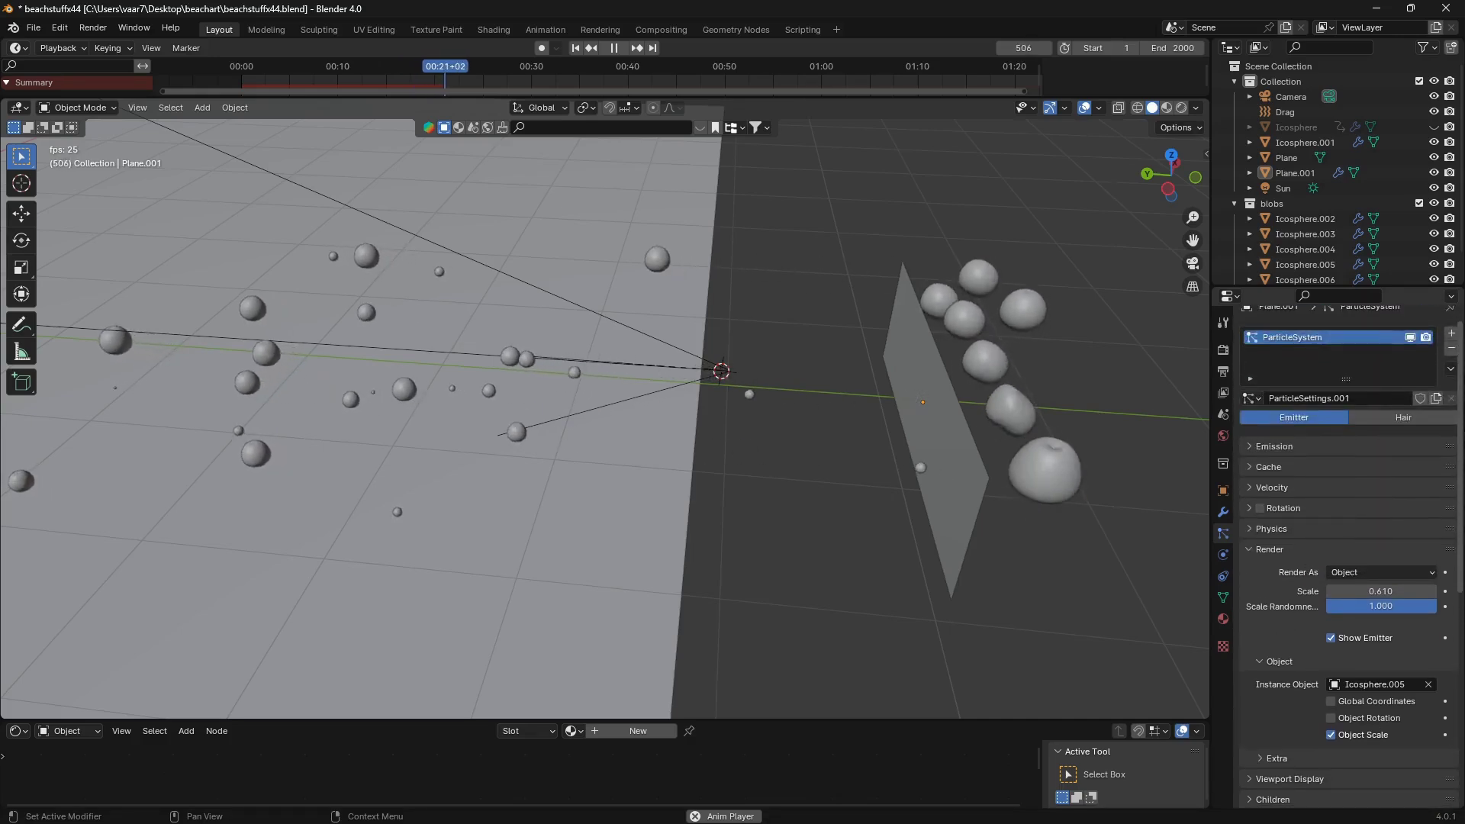
{"action": "left_click", "coordinate": [1248, 496]}
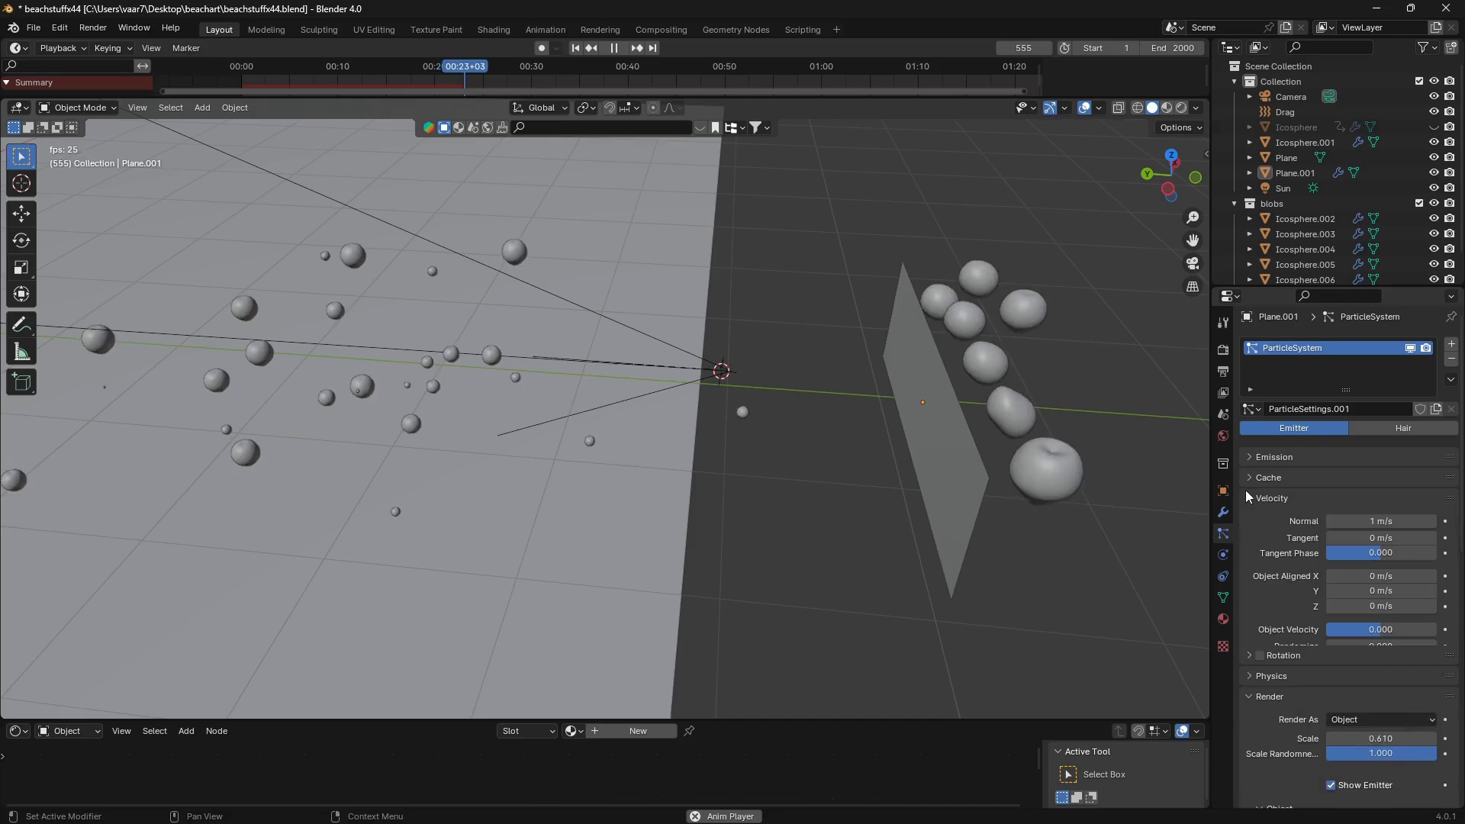
Expand the Physics section of the particle settings and set the Brownian force to 0.2
{"action": "scroll", "coordinate": [1331, 707], "scroll_direction": "down", "scroll_amount": 8}
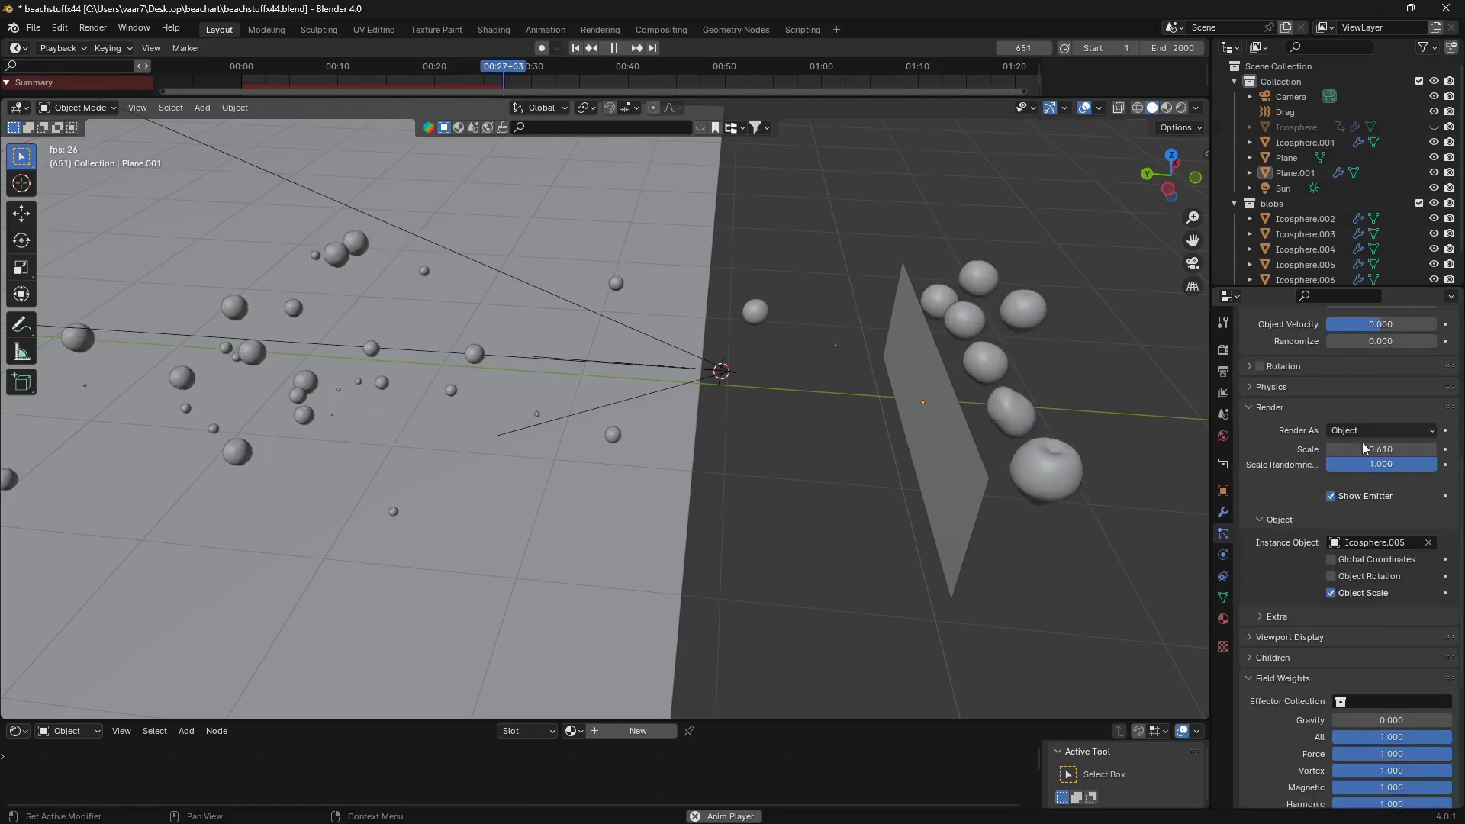
{"action": "scroll", "coordinate": [1320, 672], "scroll_direction": "up", "scroll_amount": 3}
{"action": "left_click", "coordinate": [1249, 478]}
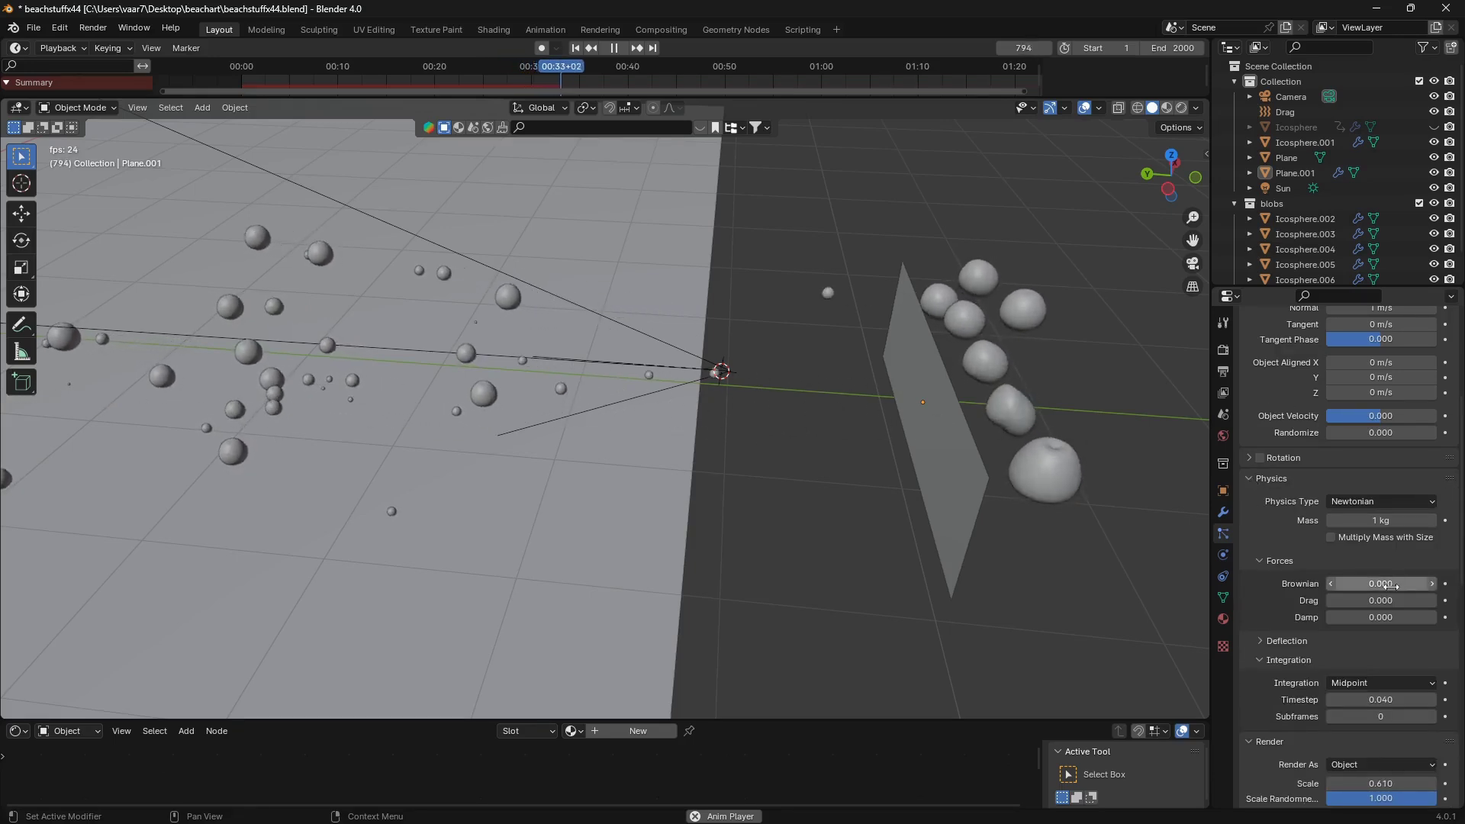
{"action": "left_click", "coordinate": [1346, 583]}
{"action": "type", "text": "0."}
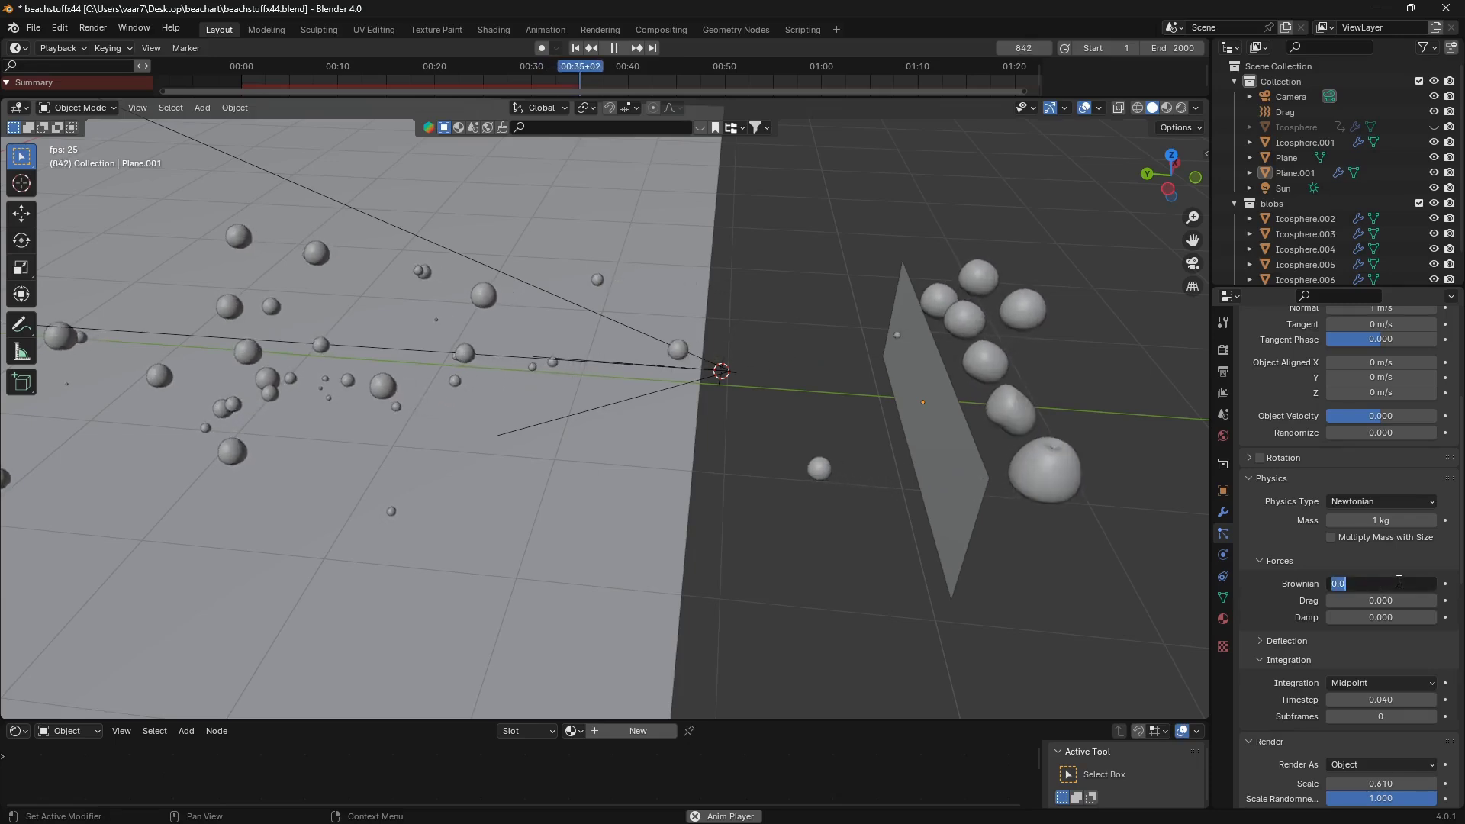
{"action": "type", "text": "2"}
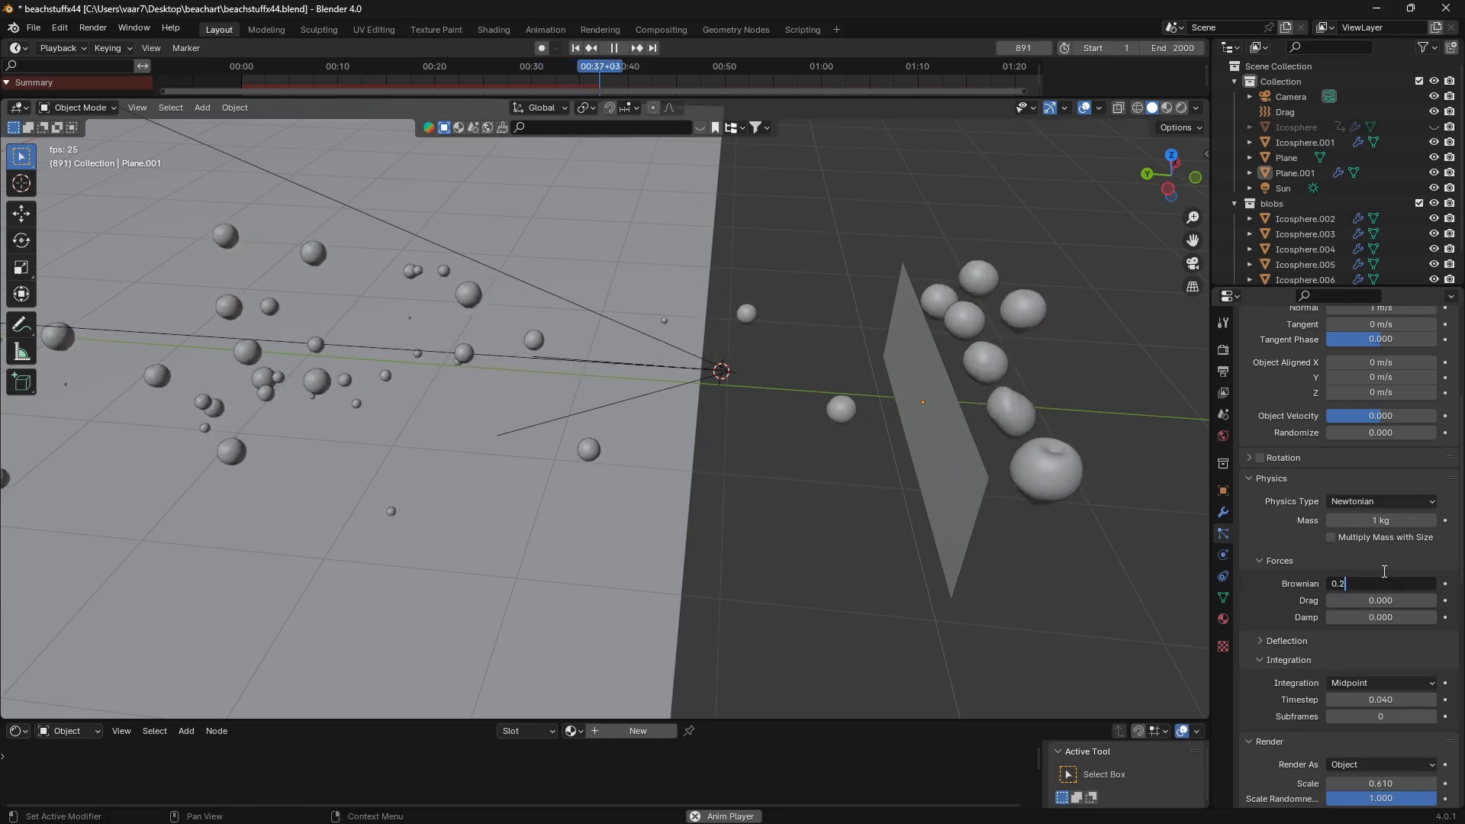
{"action": "key", "text": "Return"}
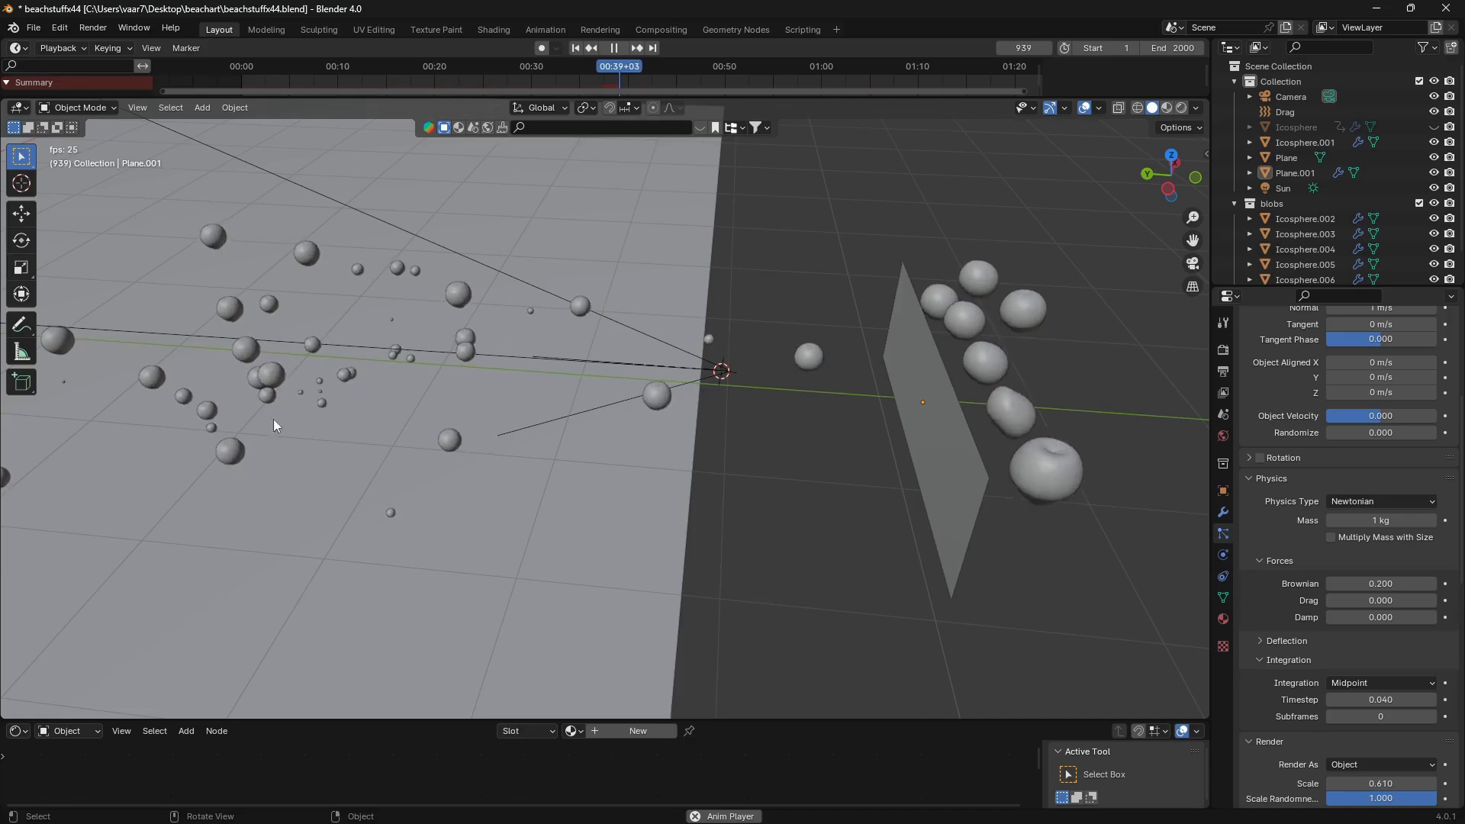
Select the Drag force field object beyond the ground plane's edge, on the side opposite the emitter
{"action": "scroll", "coordinate": [687, 340], "scroll_direction": "down", "scroll_amount": 3}
{"action": "middle_click_drag", "start_coordinate": [676, 346], "coordinate": [735, 344]}
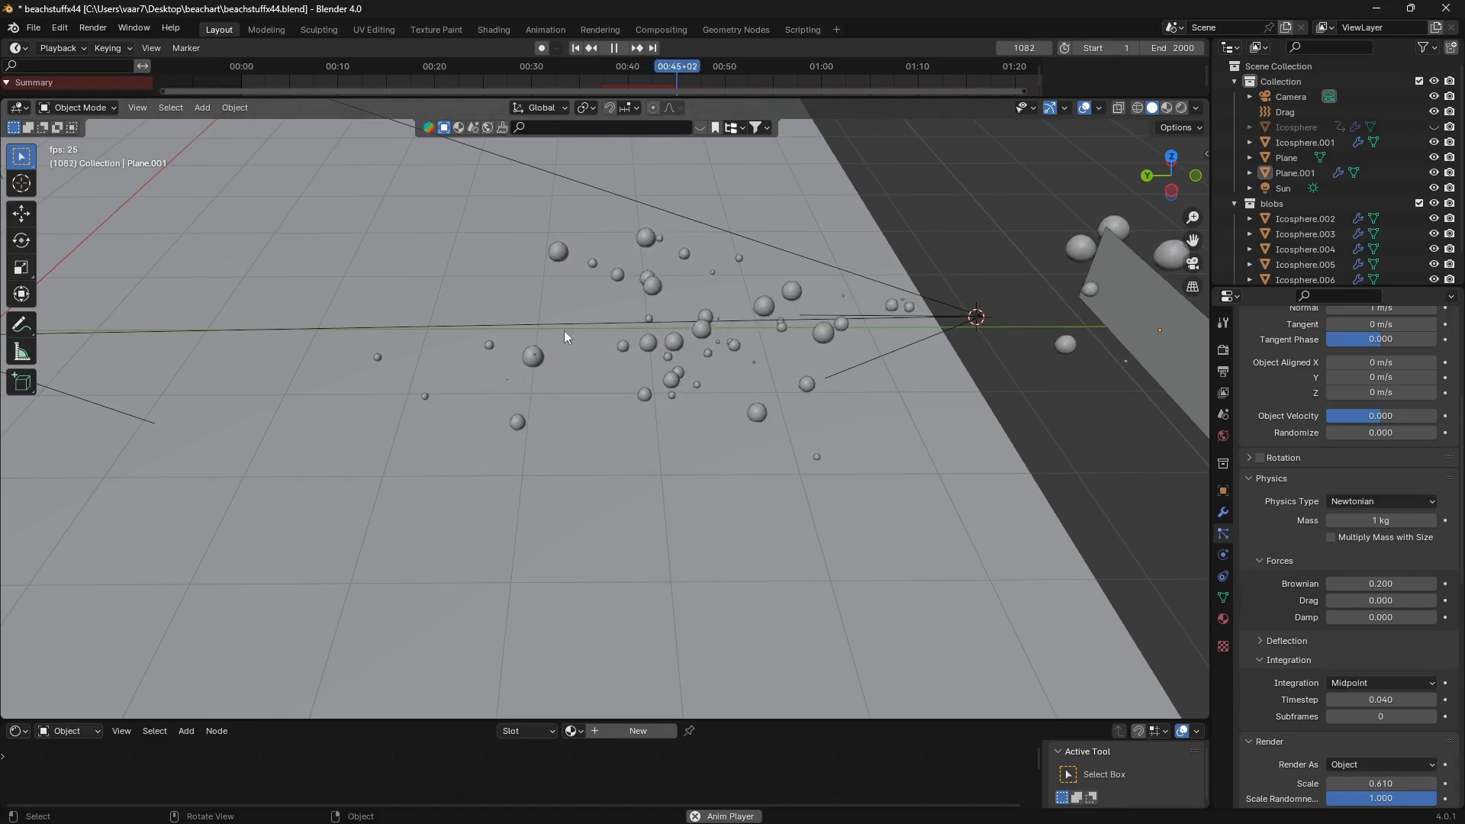
{"action": "middle_click_drag", "start_coordinate": [323, 344], "coordinate": [868, 364]}
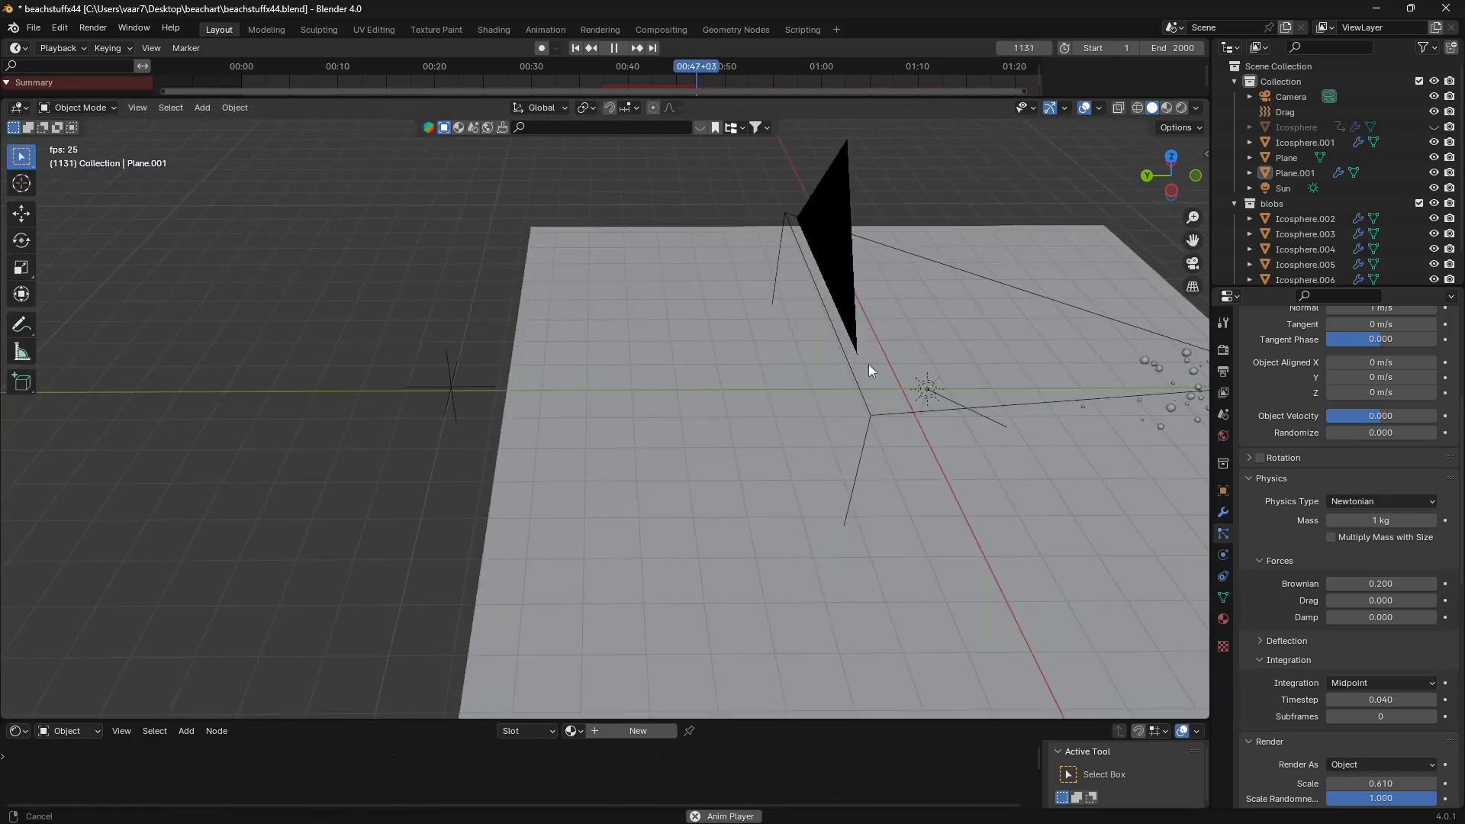
{"action": "middle_click_drag", "start_coordinate": [545, 437], "coordinate": [387, 424]}
{"action": "left_click", "coordinate": [383, 374]}
{"action": "middle_click_drag", "start_coordinate": [383, 374], "coordinate": [542, 382]}
Look through the force field types that can be added, including Drag, dismiss the list, and examine the drifting particles
{"action": "key", "text": "shift+a"}
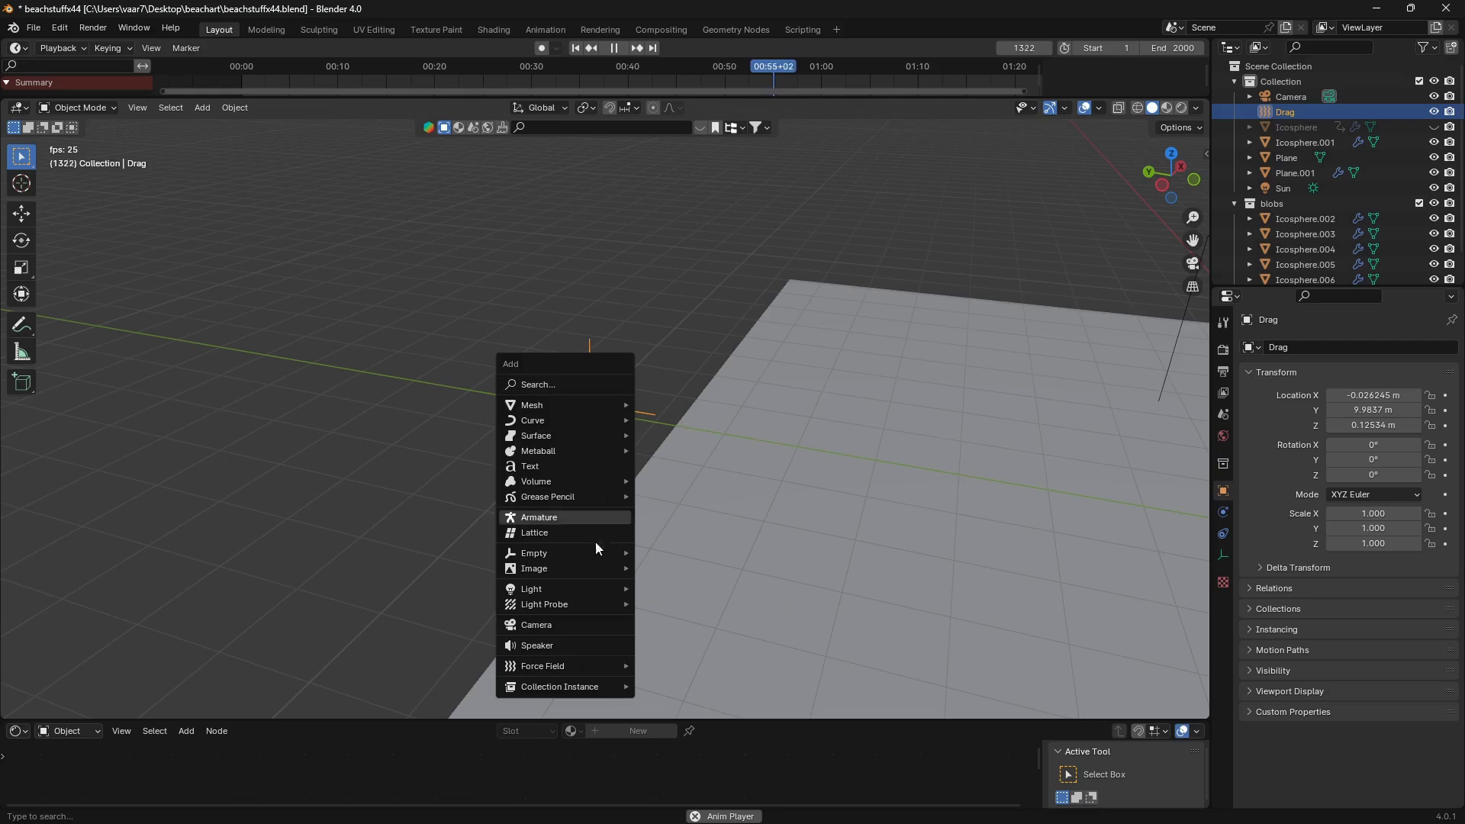
{"action": "mouse_move", "coordinate": [557, 671]}
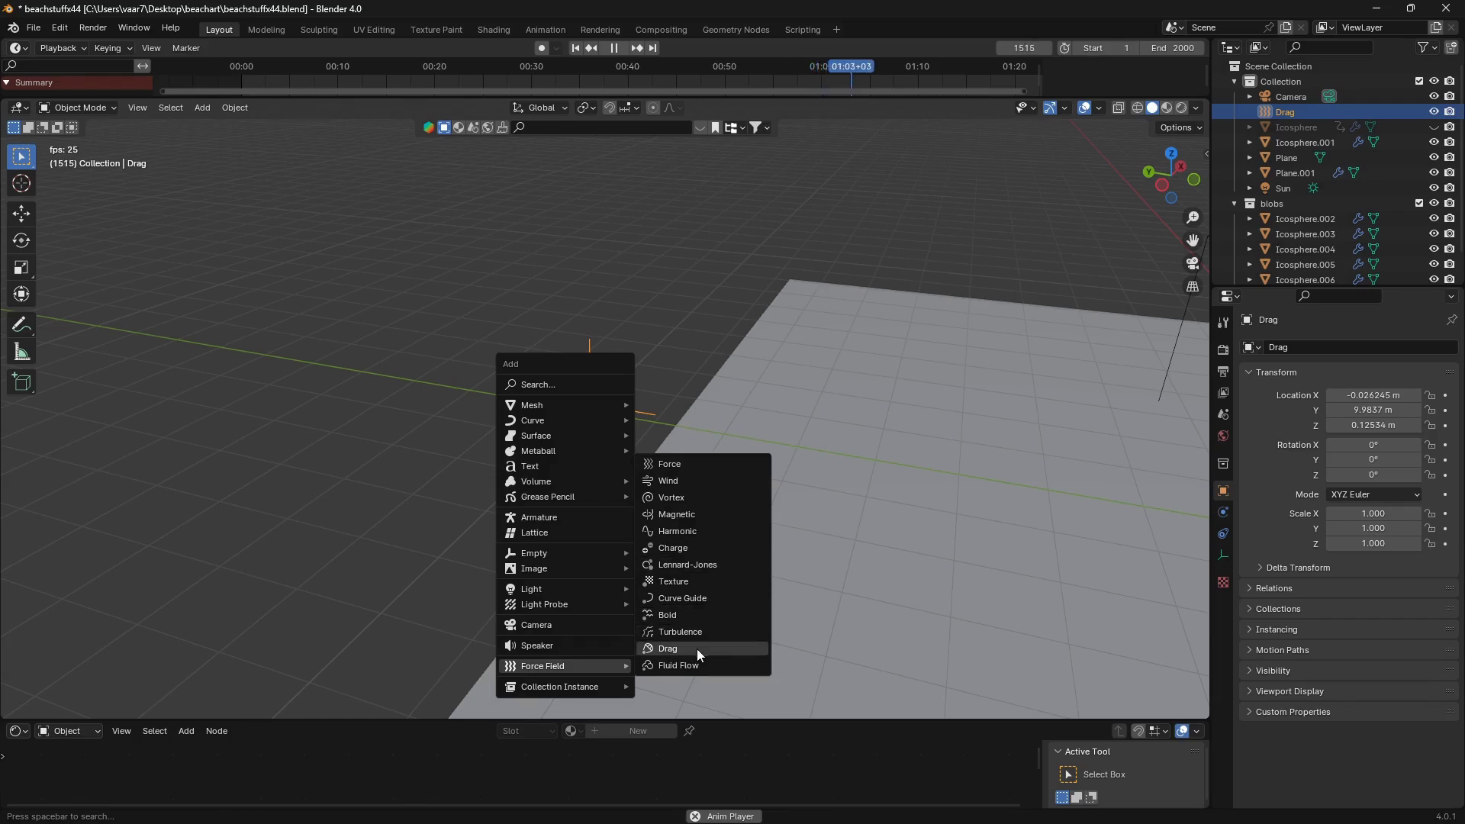
{"action": "middle_click_drag", "start_coordinate": [617, 415], "coordinate": [561, 415]}
{"action": "scroll", "coordinate": [785, 449], "scroll_direction": "up", "scroll_amount": 5}
{"action": "scroll", "coordinate": [855, 410], "scroll_direction": "down", "scroll_amount": 5}
{"action": "scroll", "coordinate": [734, 417], "scroll_direction": "down", "scroll_amount": 5}
{"action": "scroll", "coordinate": [612, 419], "scroll_direction": "up", "scroll_amount": 2}
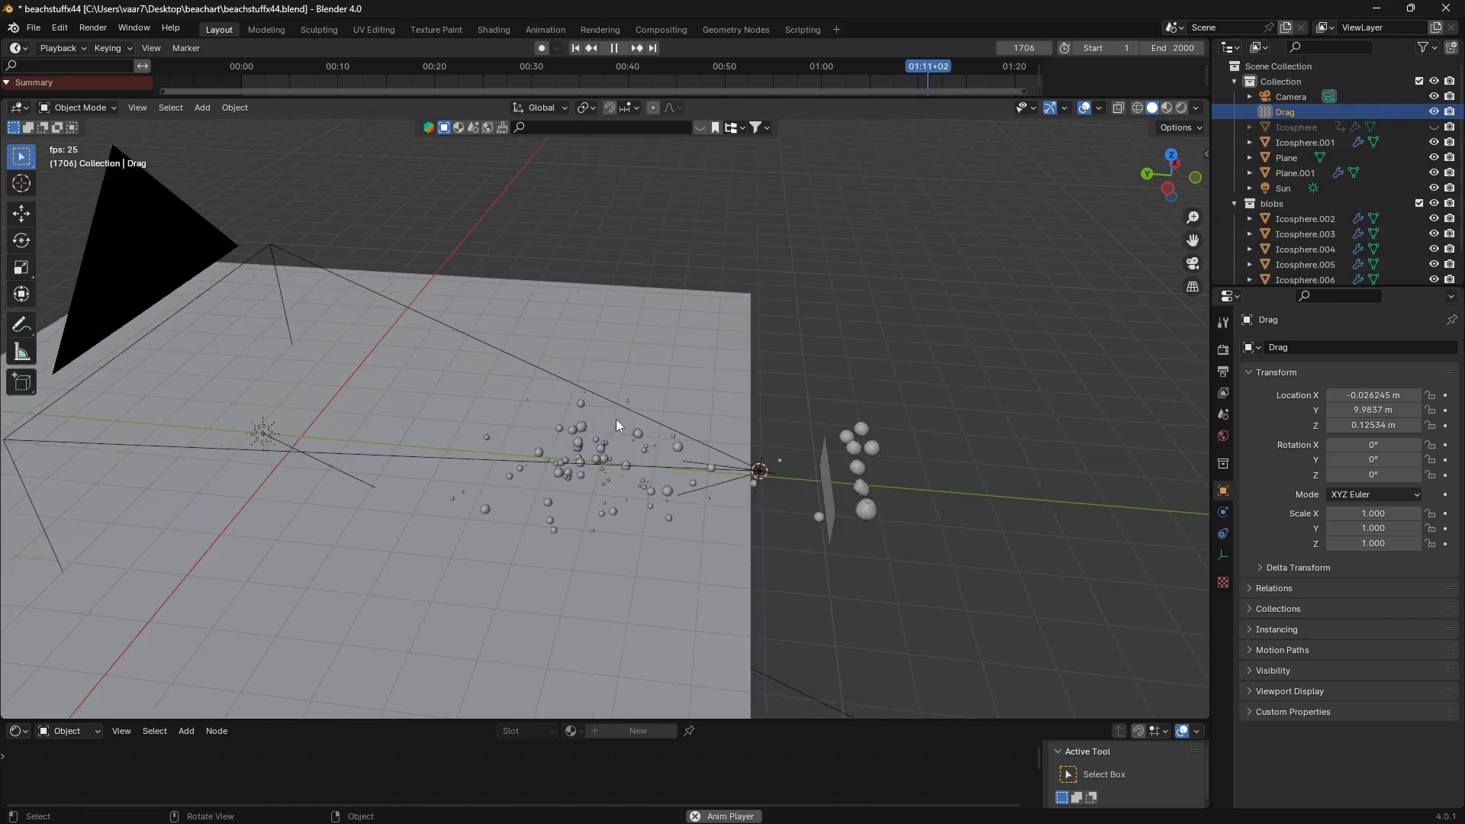
Stop the animation playback and return to frame 1
{"action": "key", "text": "space"}
{"action": "key", "text": "shift+Left"}
{"action": "scroll", "coordinate": [985, 486], "scroll_direction": "up", "scroll_amount": 5}
{"action": "scroll", "coordinate": [992, 470], "scroll_direction": "down", "scroll_amount": 6}
{"action": "scroll", "coordinate": [840, 458], "scroll_direction": "up", "scroll_amount": 5}
{"action": "scroll", "coordinate": [771, 482], "scroll_direction": "down", "scroll_amount": 3}
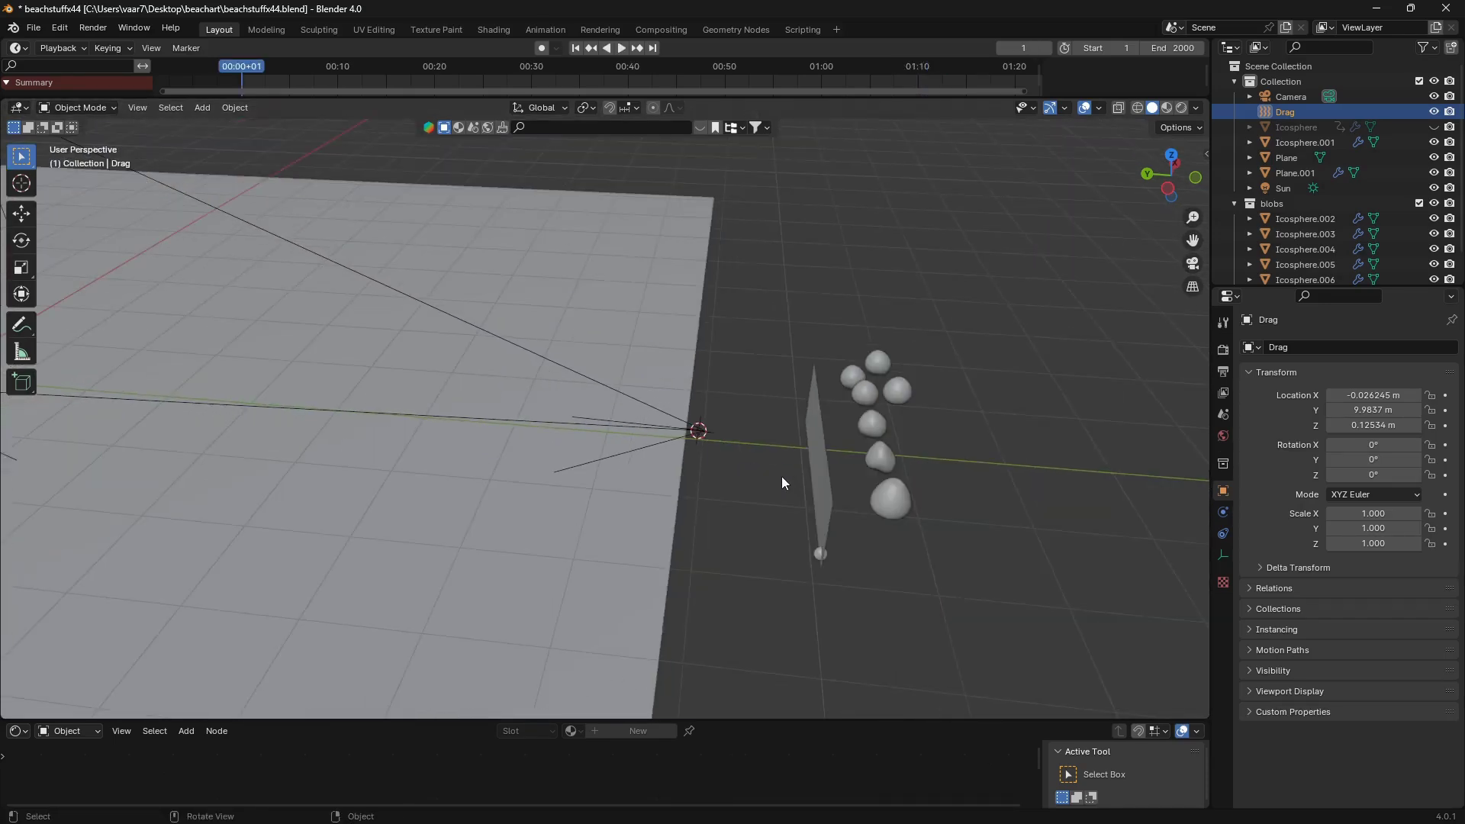
Select the emitter plane and set its particles' Normal velocity to 5 m/s
{"action": "left_click", "coordinate": [822, 482]}
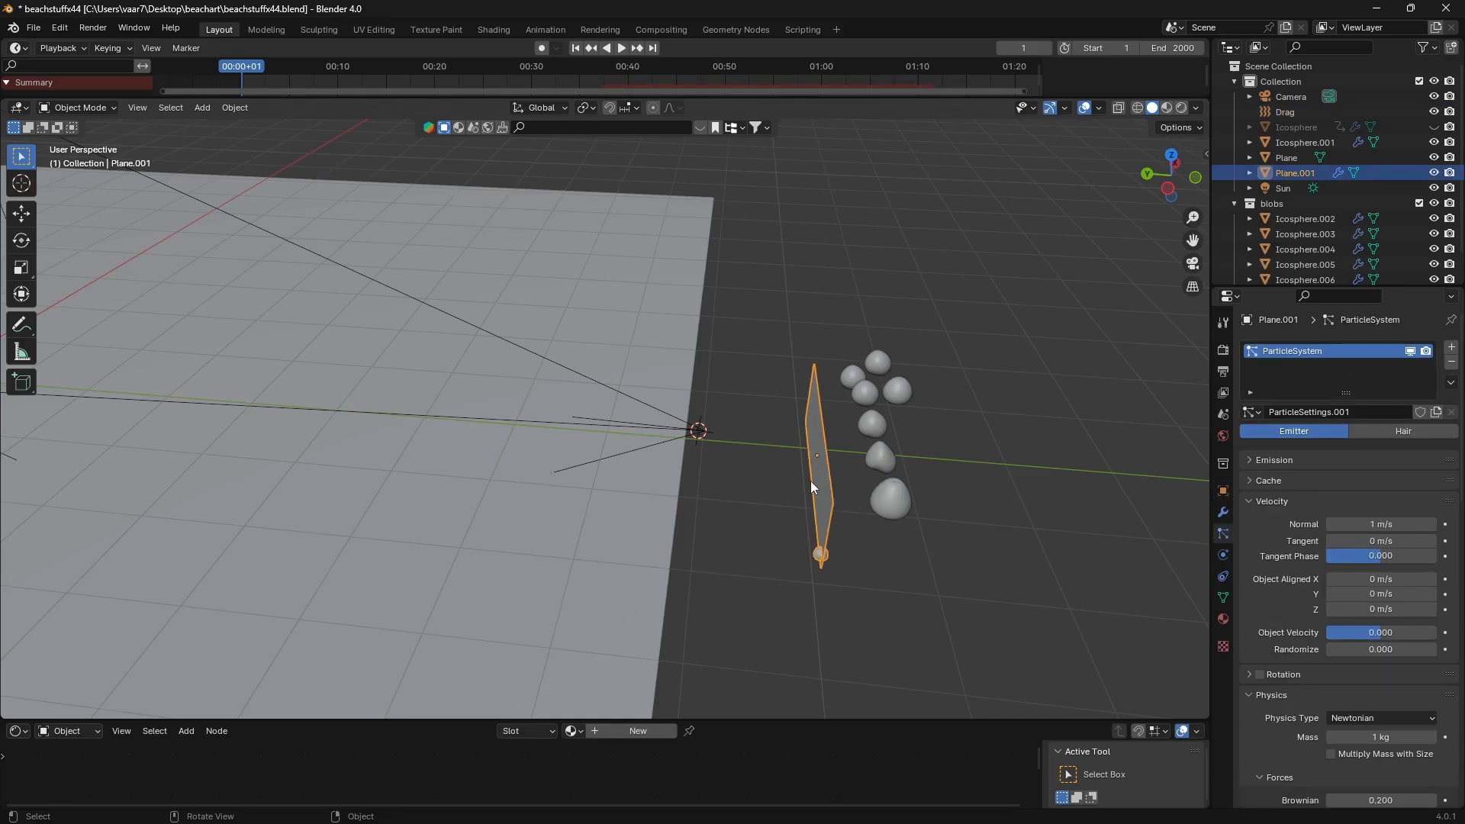
{"action": "scroll", "coordinate": [1350, 557], "scroll_direction": "down", "scroll_amount": 8}
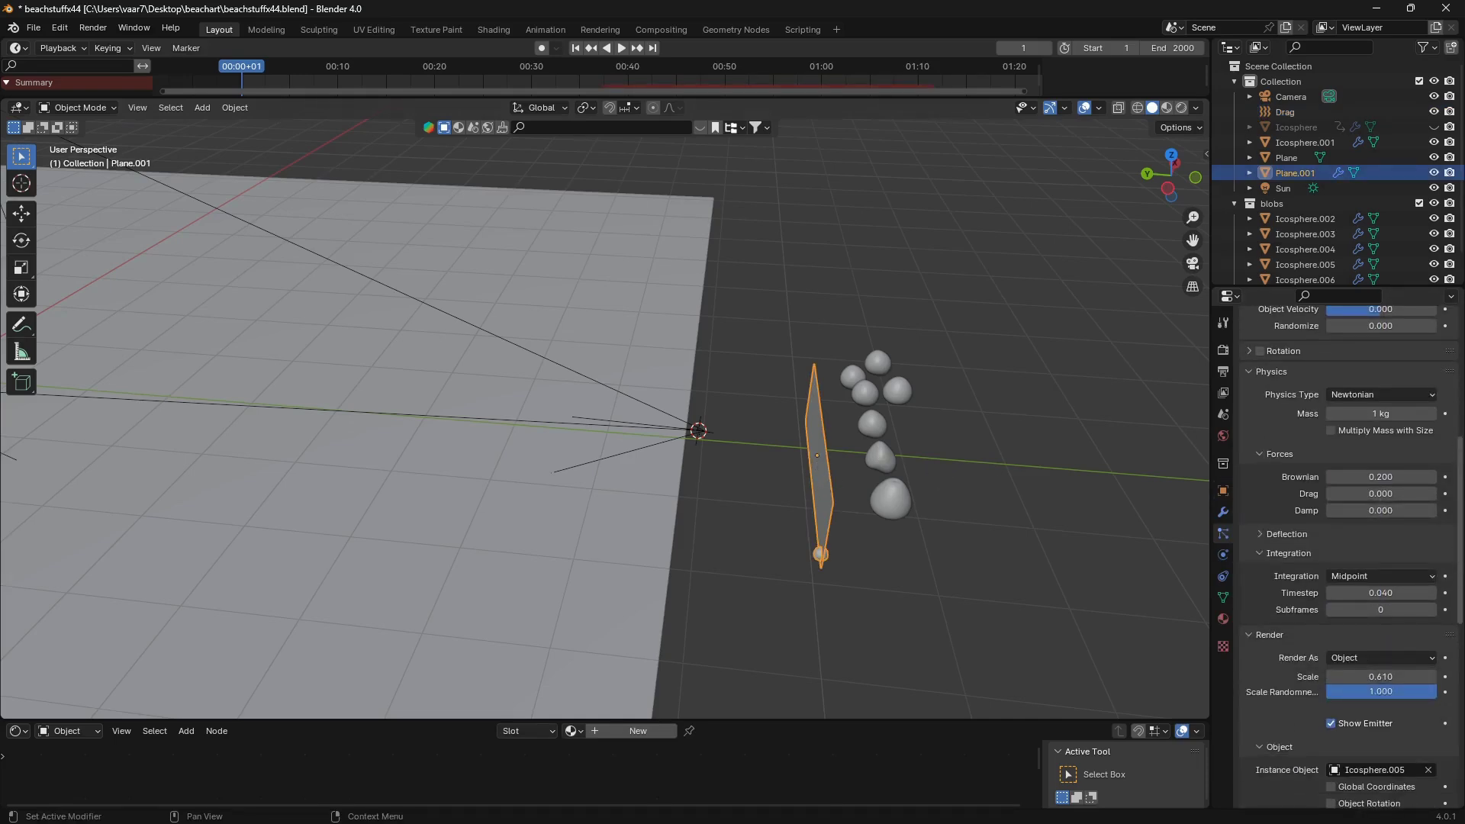
{"action": "scroll", "coordinate": [1250, 490], "scroll_direction": "up", "scroll_amount": 10}
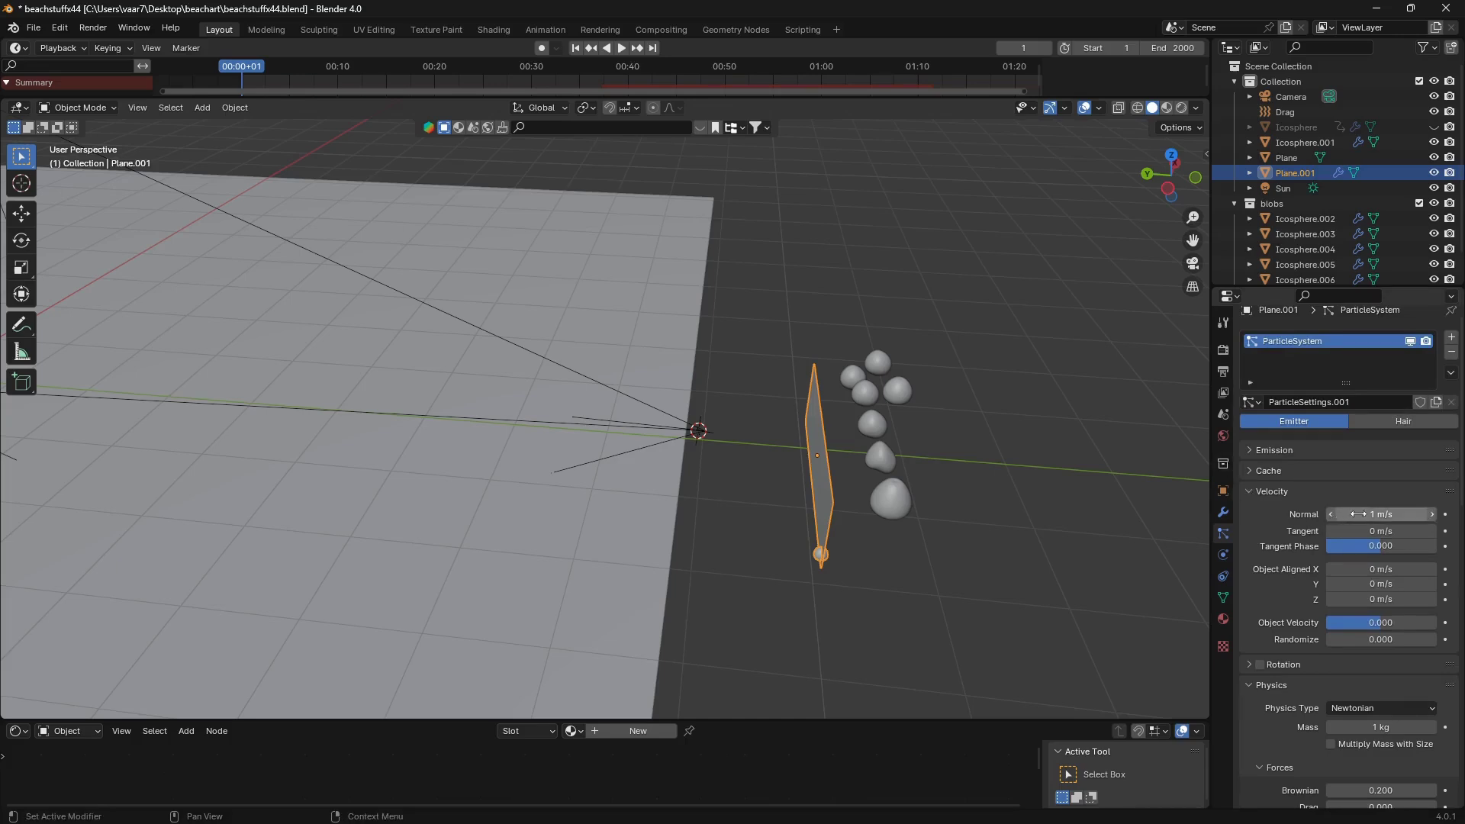
{"action": "double_click", "coordinate": [1383, 514]}
{"action": "key", "text": "BackSpace"}
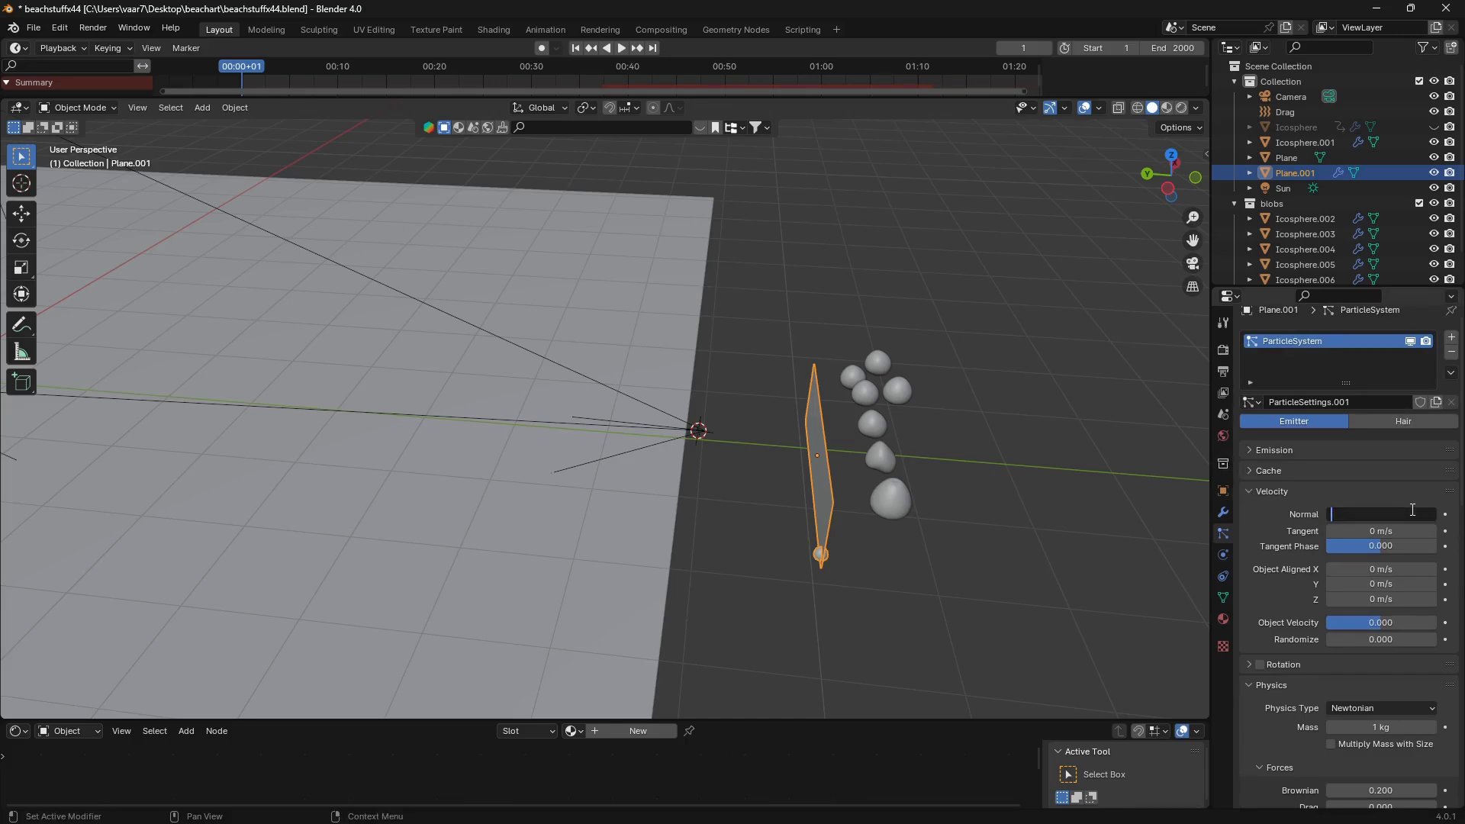
{"action": "type", "text": "5"}
{"action": "key", "text": "Return"}
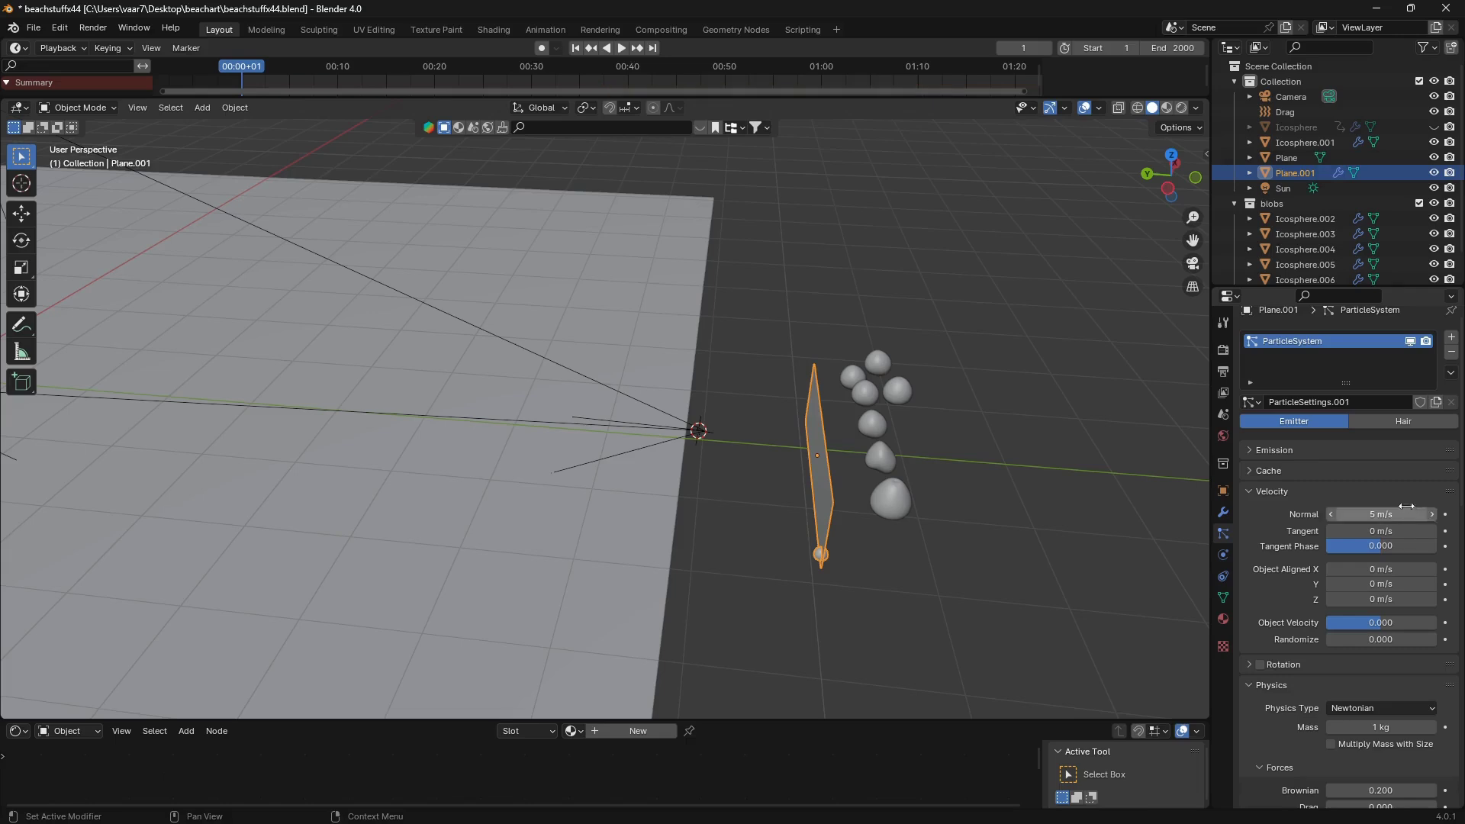
Play the animation to examine how far the particles travel over the ground plane, stop it, and return to frame 1
{"action": "key", "text": "space"}
{"action": "scroll", "coordinate": [704, 526], "scroll_direction": "down", "scroll_amount": 2}
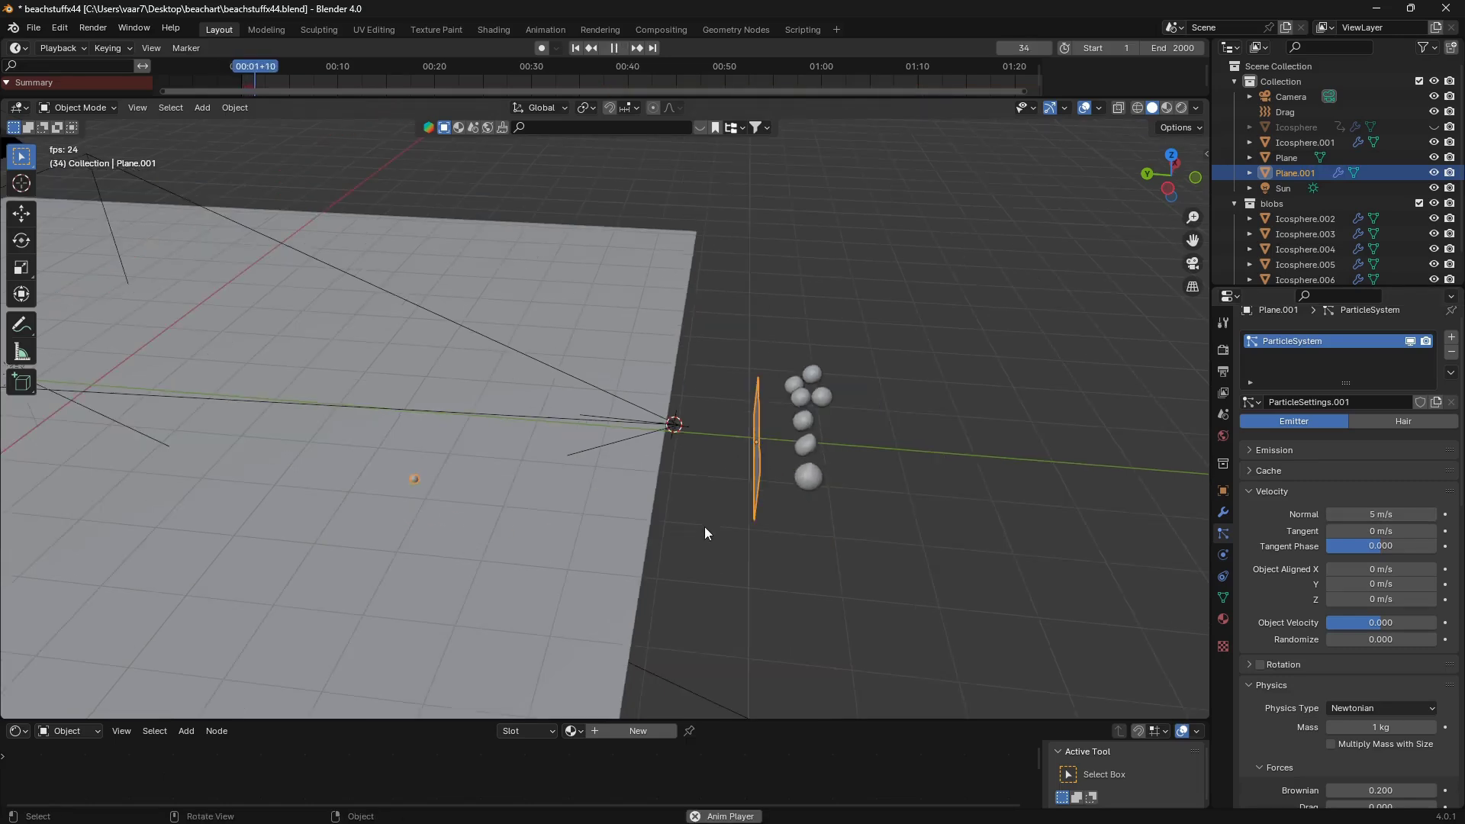
{"action": "scroll", "coordinate": [584, 472], "scroll_direction": "down", "scroll_amount": 2}
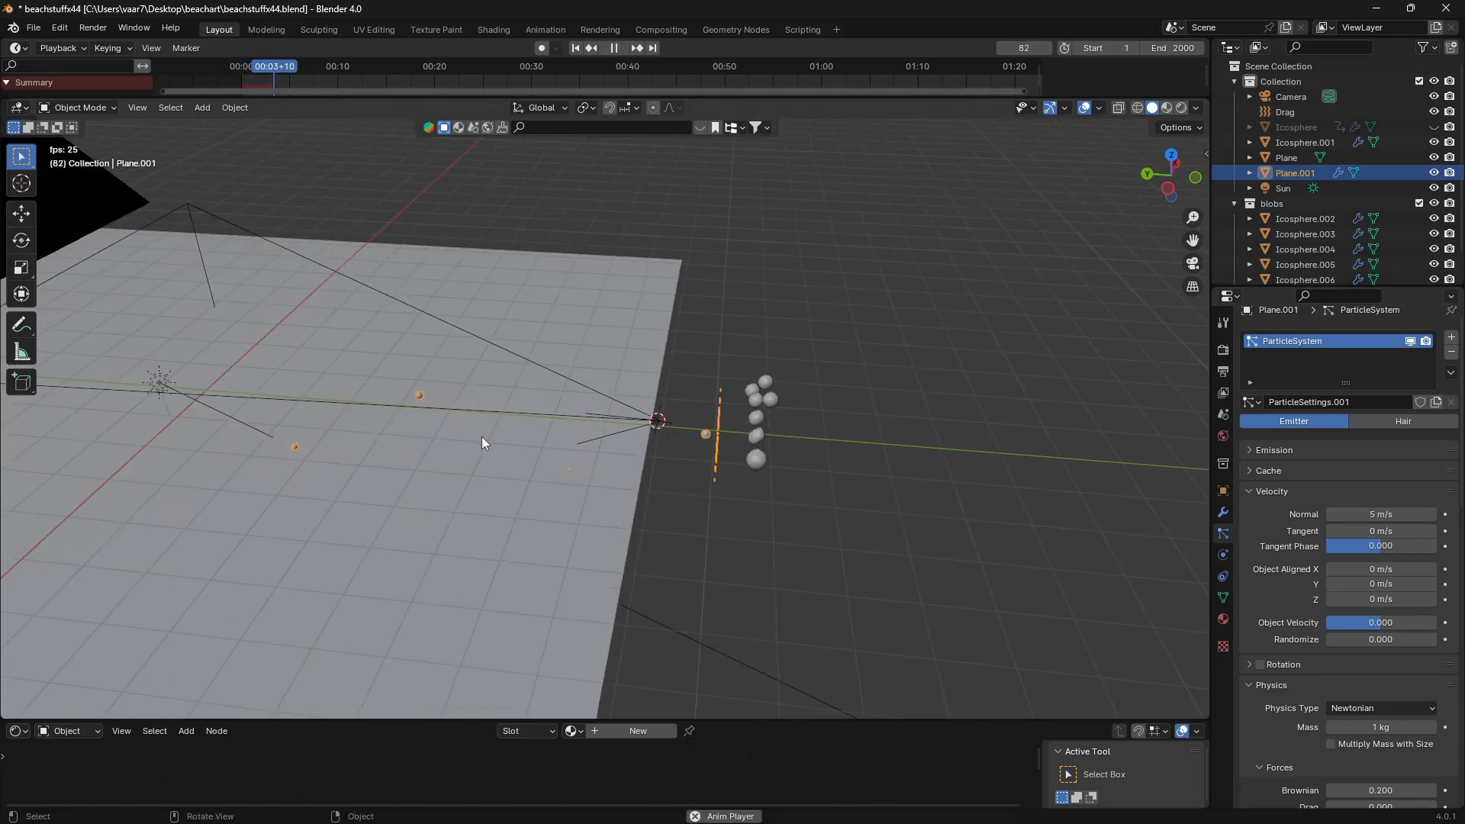
{"action": "scroll", "coordinate": [483, 443], "scroll_direction": "down", "scroll_amount": 2}
{"action": "scroll", "coordinate": [475, 451], "scroll_direction": "up", "scroll_amount": 4}
{"action": "middle_click_drag", "start_coordinate": [457, 471], "coordinate": [632, 320], "text": "shift"}
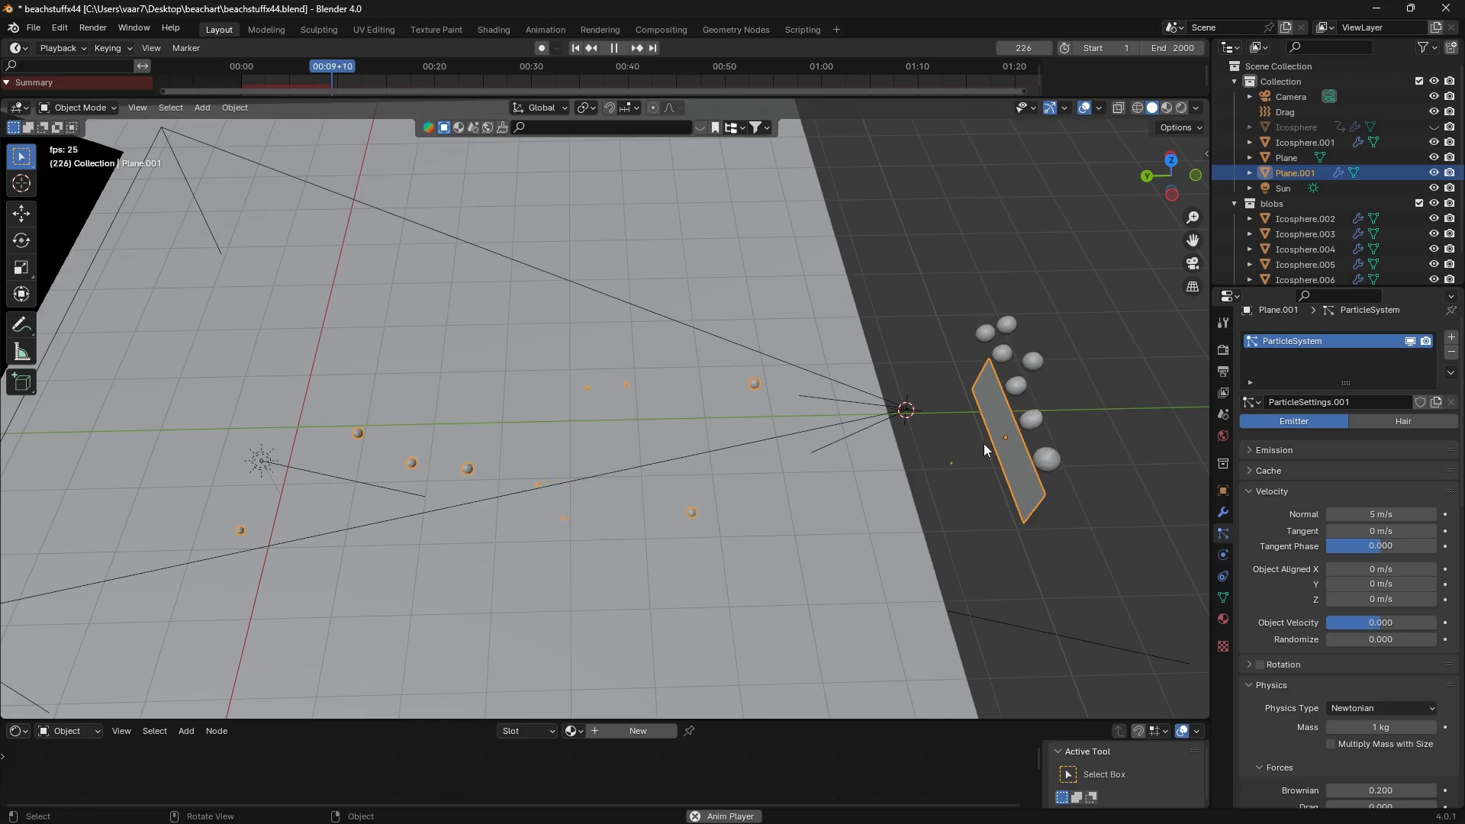
{"action": "scroll", "coordinate": [684, 406], "scroll_direction": "down", "scroll_amount": 1}
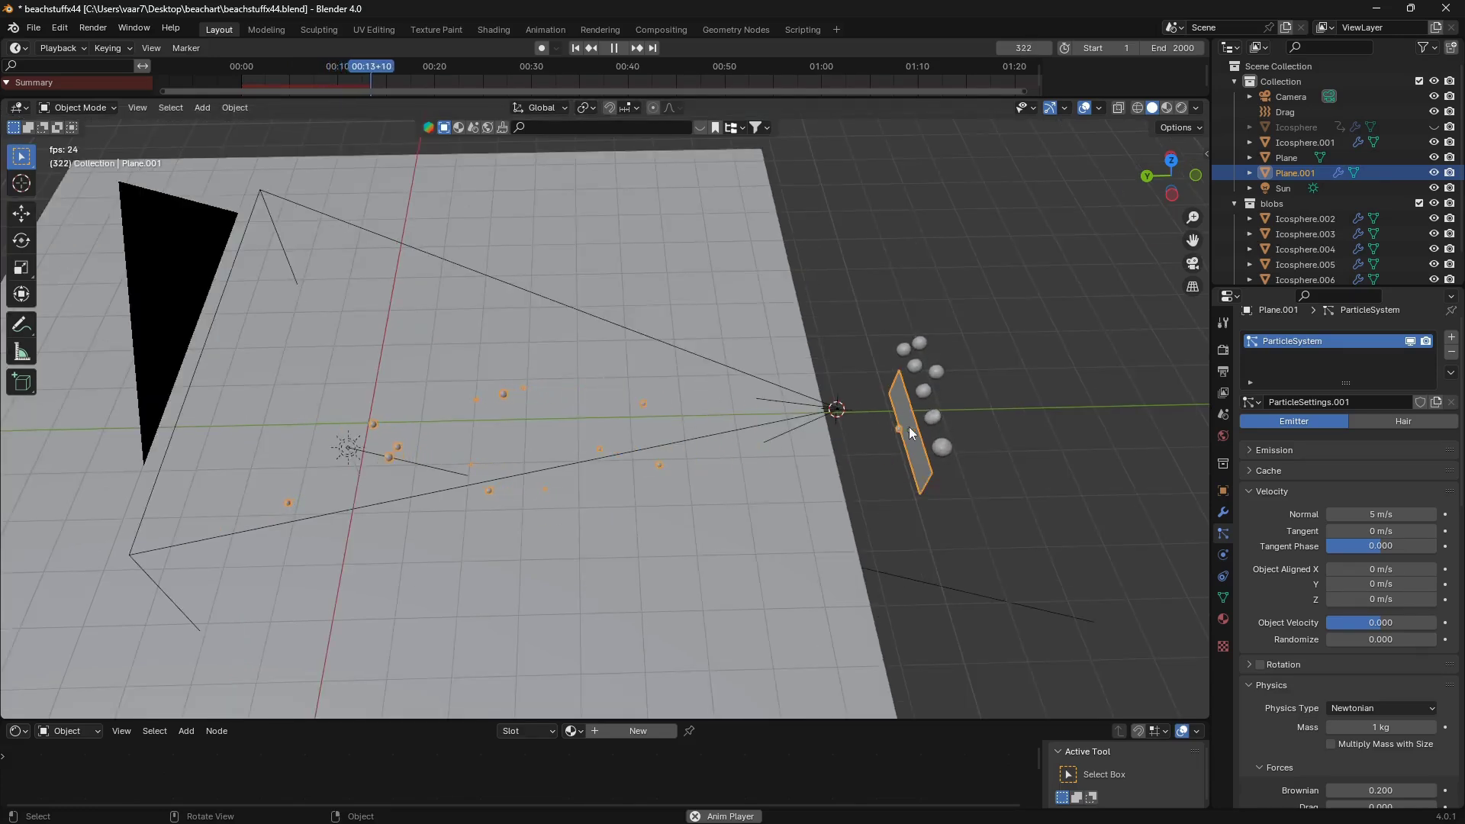
{"action": "scroll", "coordinate": [737, 493], "scroll_direction": "up", "scroll_amount": 4}
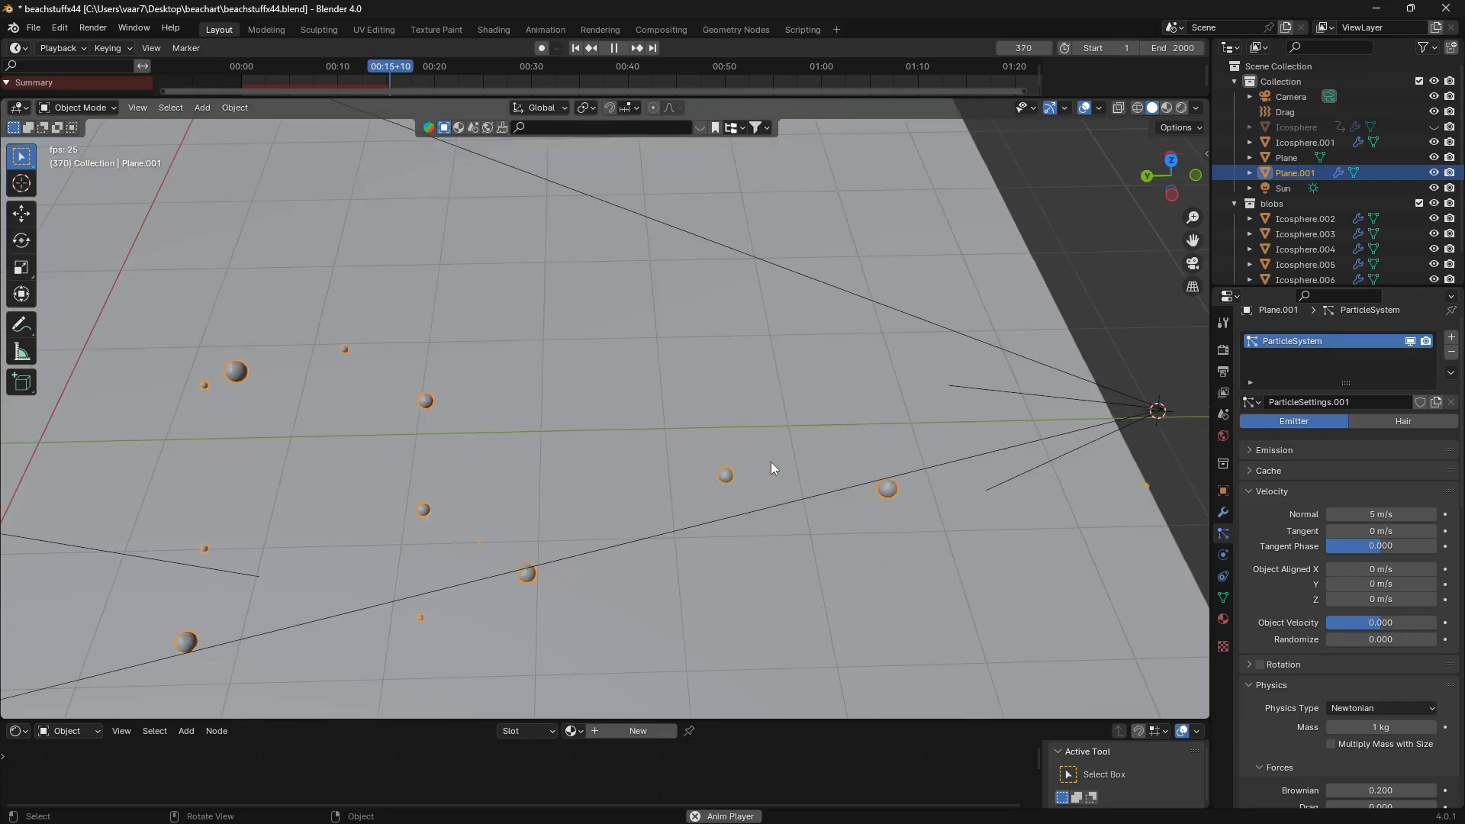
{"action": "scroll", "coordinate": [733, 472], "scroll_direction": "down", "scroll_amount": 2}
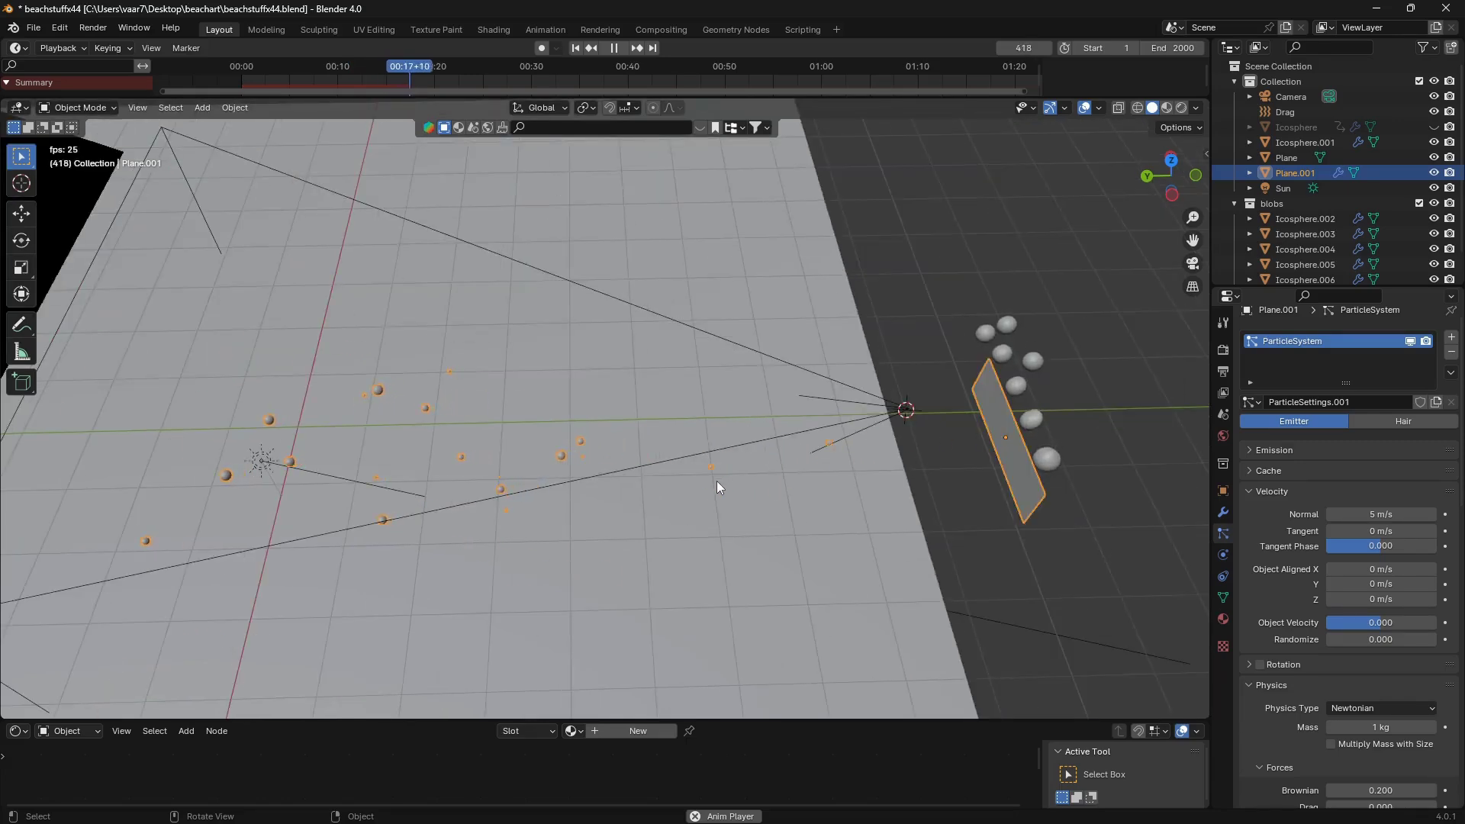
{"action": "key", "text": "space"}
{"action": "key", "text": "shift+Left"}
Try a Normal velocity of 0.5 m/s, preview the particles near the emitter, and return to frame 1
{"action": "left_click", "coordinate": [1399, 514]}
{"action": "key", "text": "BackSpace"}
{"action": "key", "text": "Return"}
{"action": "key", "text": "space"}
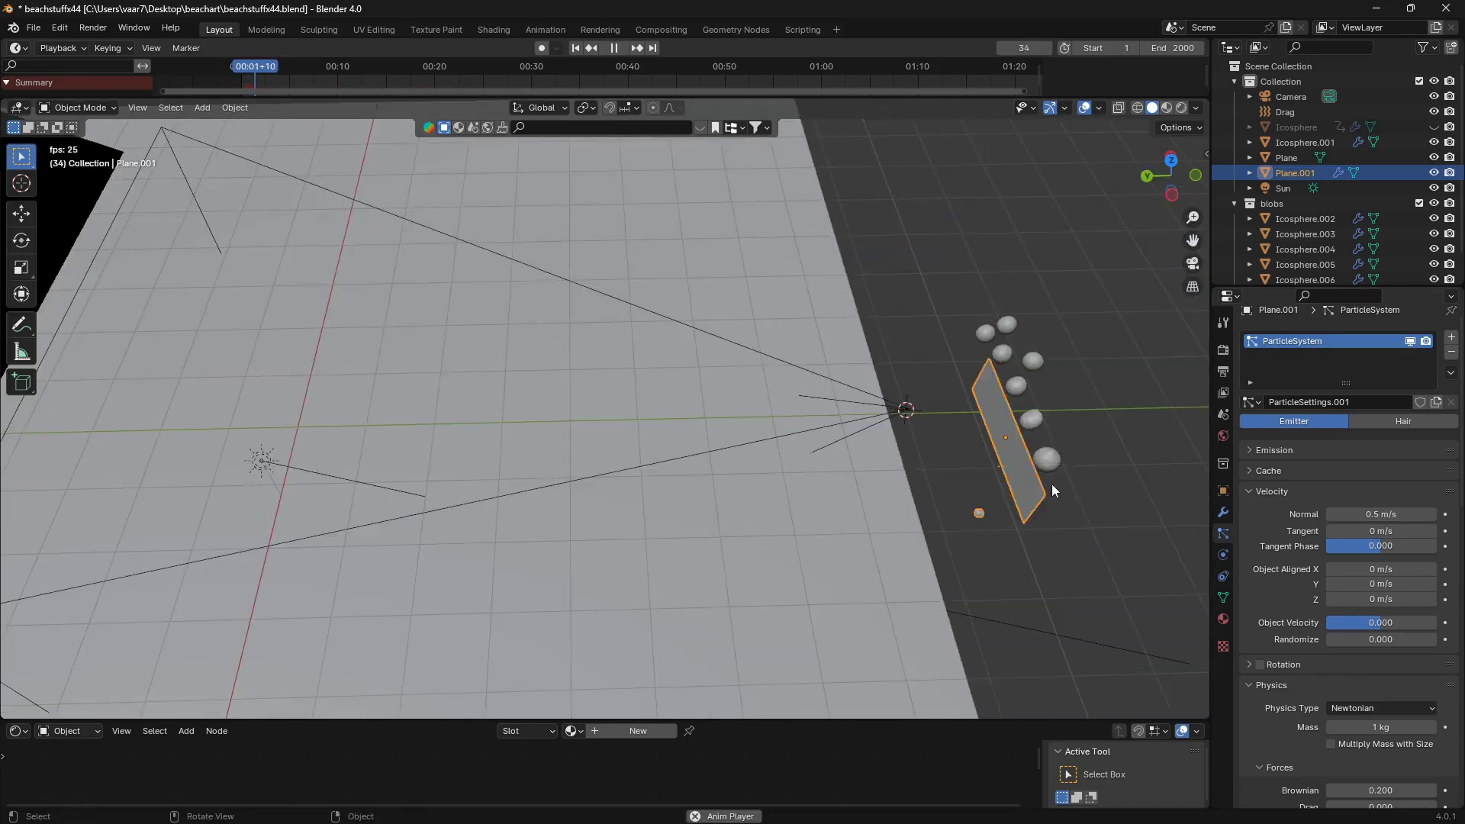
{"action": "middle_click_drag", "start_coordinate": [1081, 497], "coordinate": [817, 420], "text": "shift"}
{"action": "scroll", "coordinate": [771, 435], "scroll_direction": "up", "scroll_amount": 2}
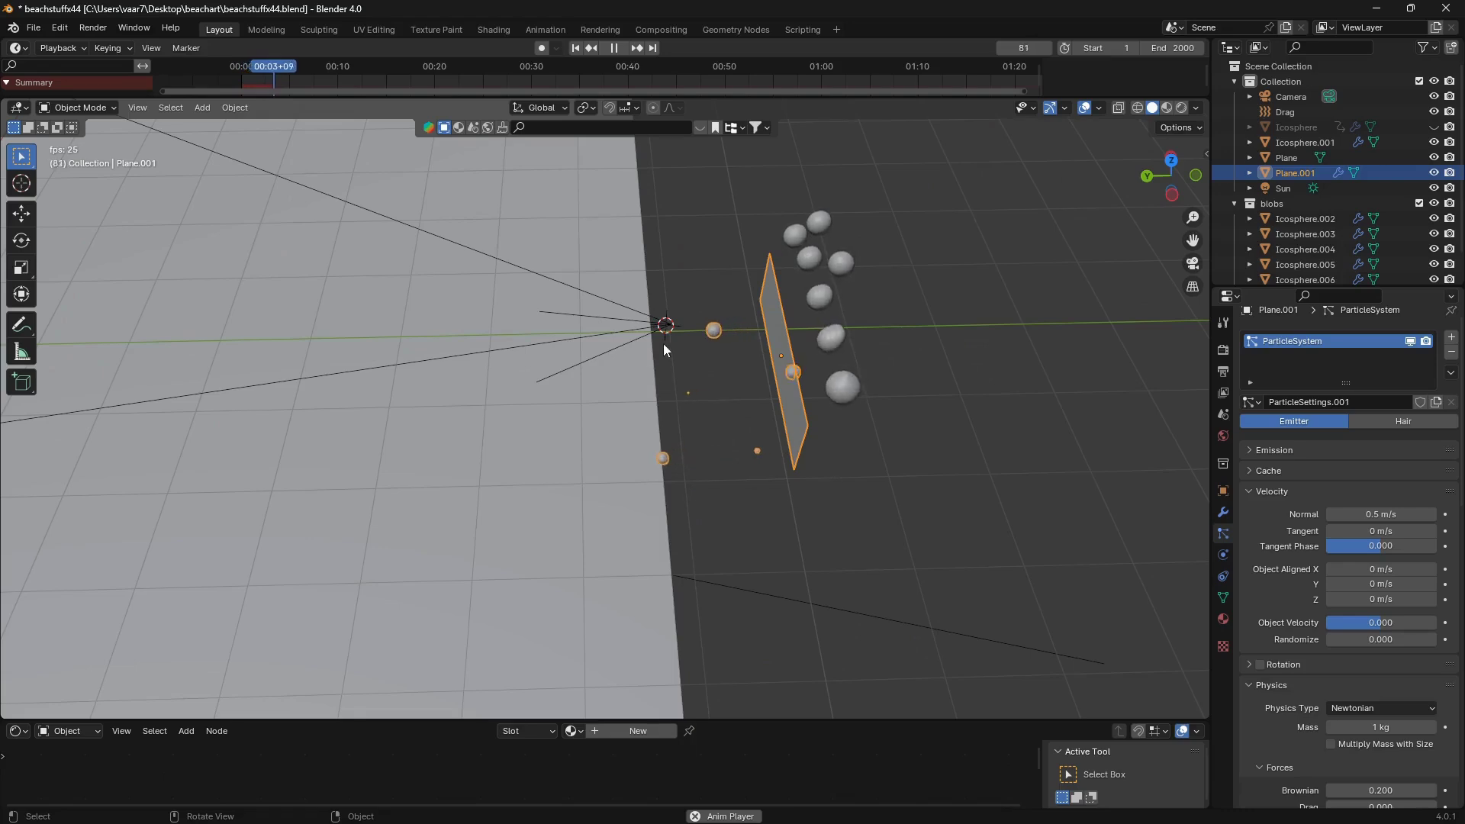
{"action": "key", "text": "space"}
{"action": "key", "text": "shift+Left"}
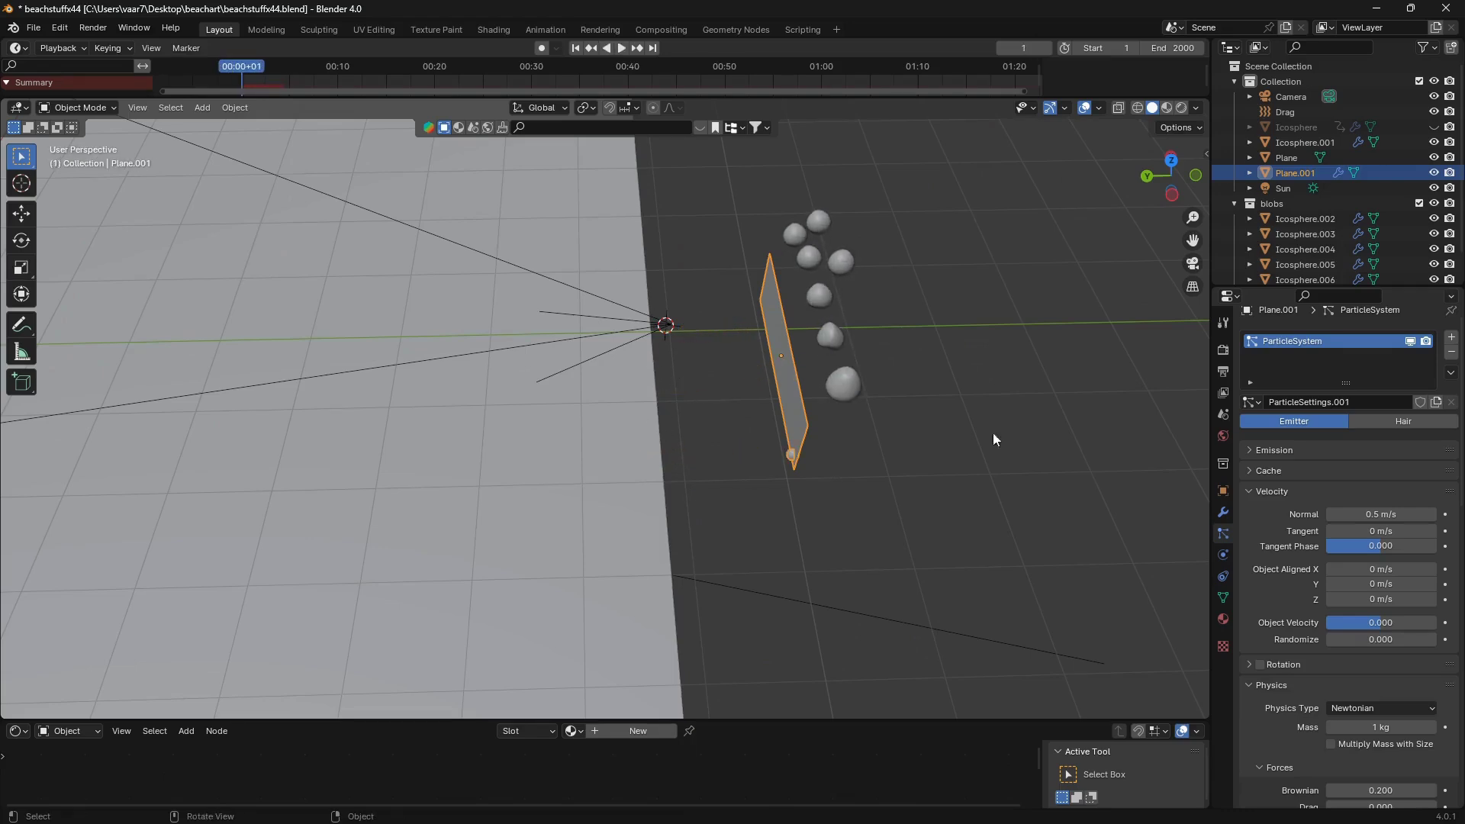
Set the emitter's Normal velocity to 10 m/s and play the animation over the whole ground plane
{"action": "left_click", "coordinate": [1342, 515]}
{"action": "key", "text": "BackSpace"}
{"action": "type", "text": "10"}
{"action": "key", "text": "Return"}
{"action": "key", "text": "space"}
{"action": "middle_click_drag", "start_coordinate": [753, 352], "coordinate": [415, 426]}
{"action": "middle_click_drag", "start_coordinate": [254, 413], "coordinate": [618, 432]}
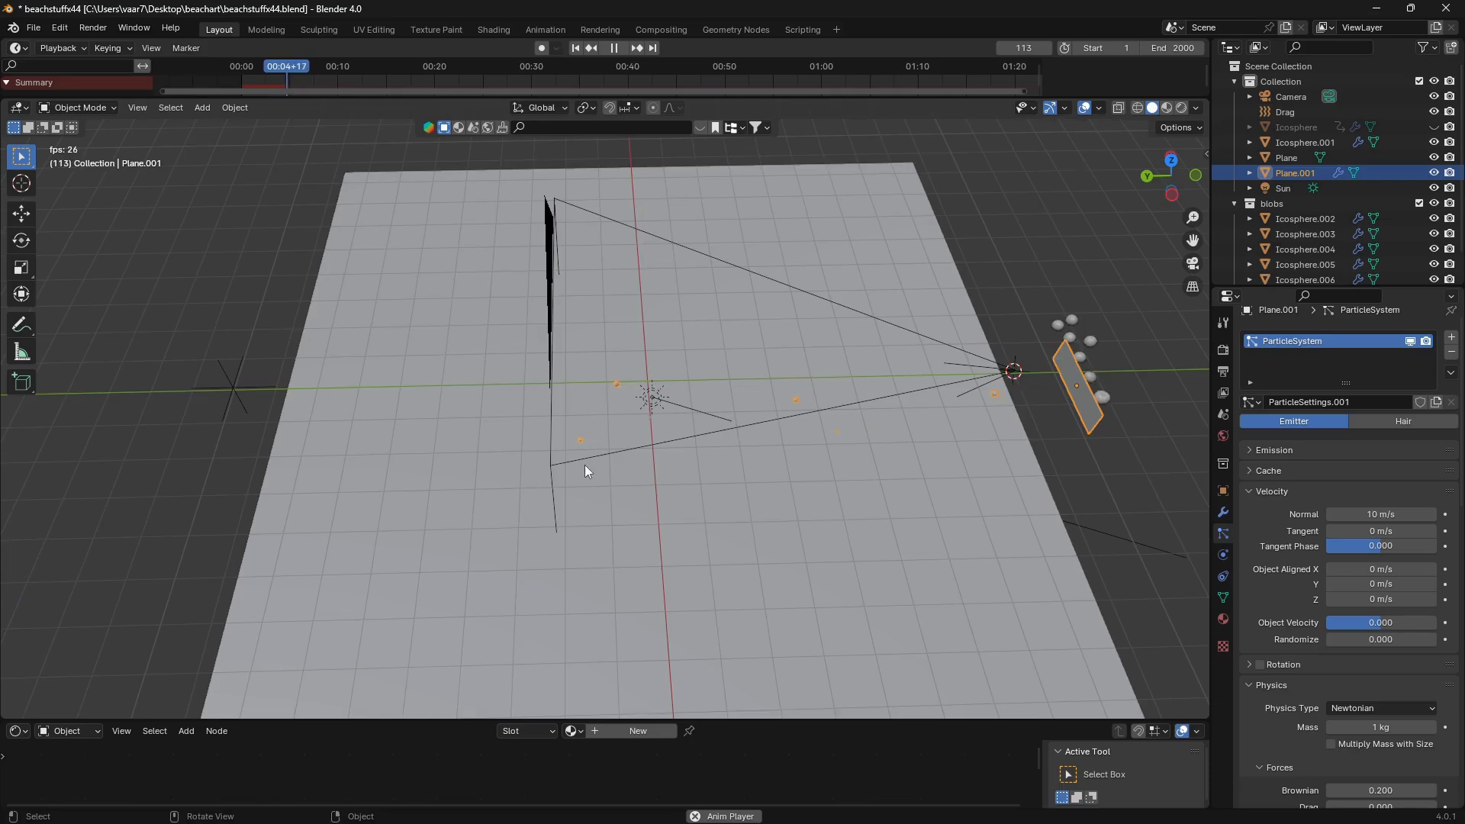
{"action": "scroll", "coordinate": [584, 465], "scroll_direction": "up", "scroll_amount": 2}
{"action": "scroll", "coordinate": [520, 457], "scroll_direction": "up", "scroll_amount": 5}
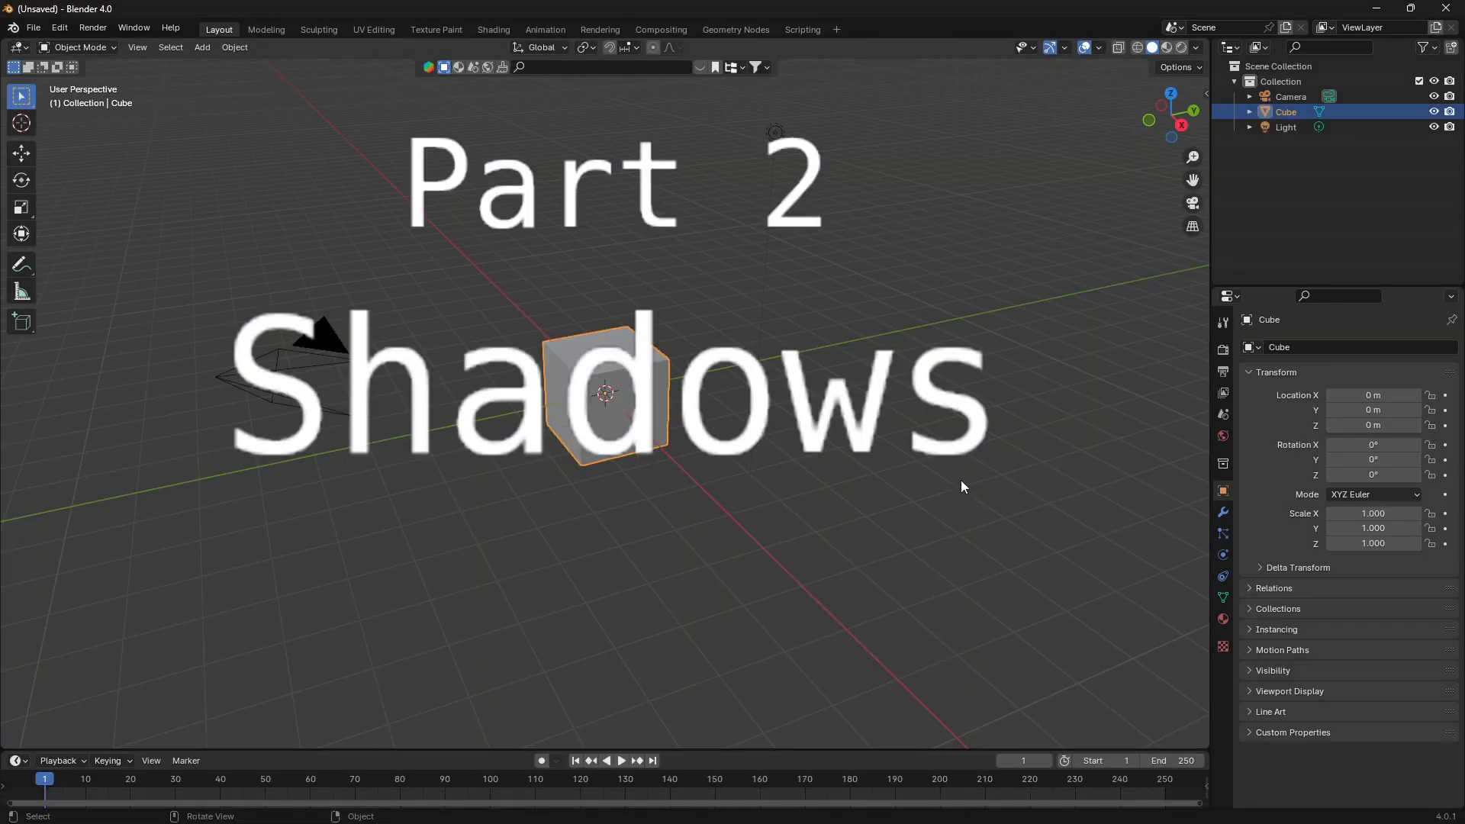
Switch to the new default scene and delete all its objects
{"action": "key", "text": "a"}
{"action": "key", "text": "x"}
{"action": "left_click", "coordinate": [931, 402]}
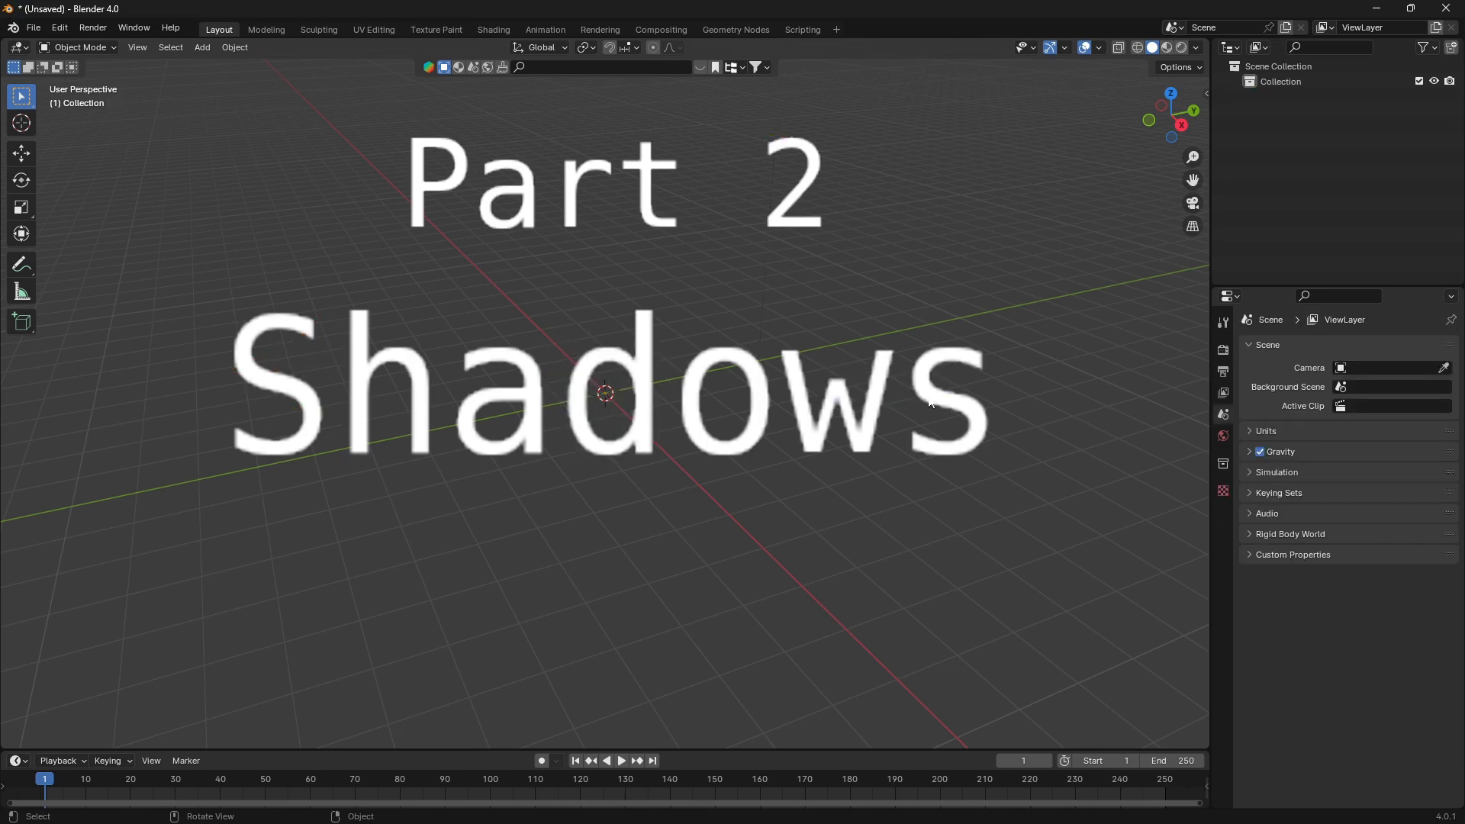
Set the render engine to Cycles with GPU Compute as the device
{"action": "left_click", "coordinate": [1224, 350]}
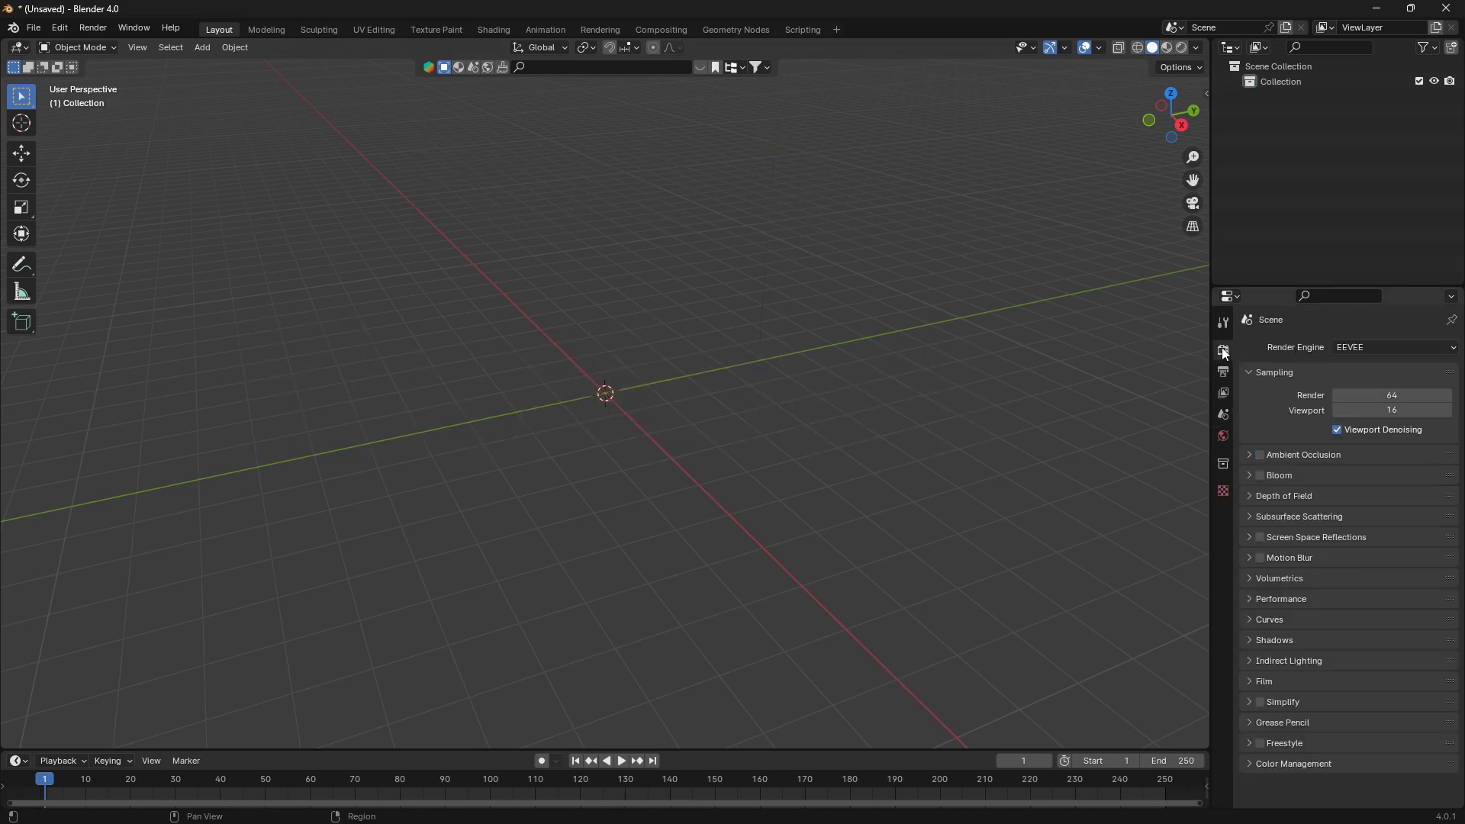
{"action": "left_click", "coordinate": [1386, 348]}
{"action": "left_click", "coordinate": [1380, 400]}
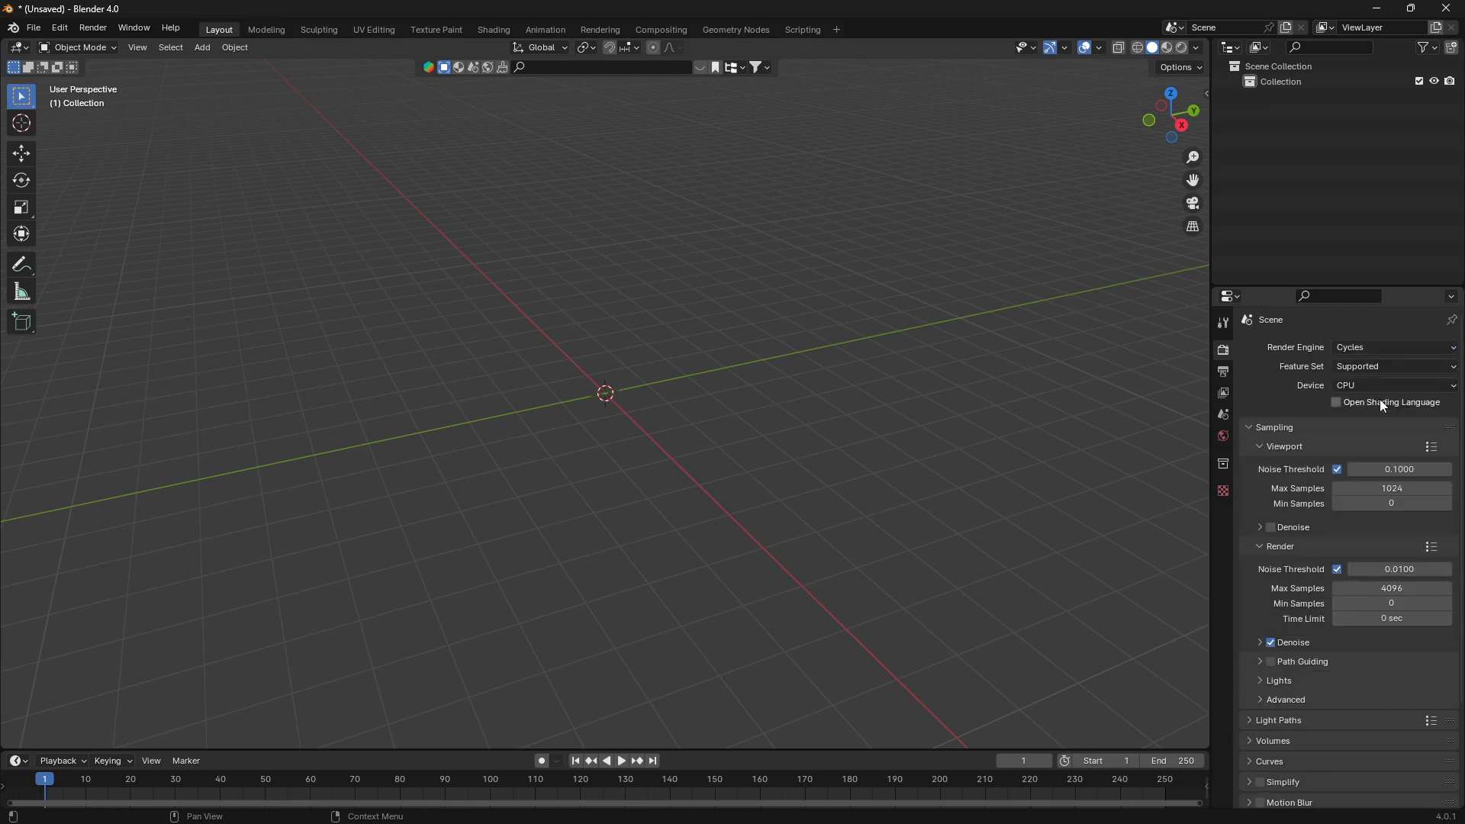
{"action": "left_click", "coordinate": [1412, 386]}
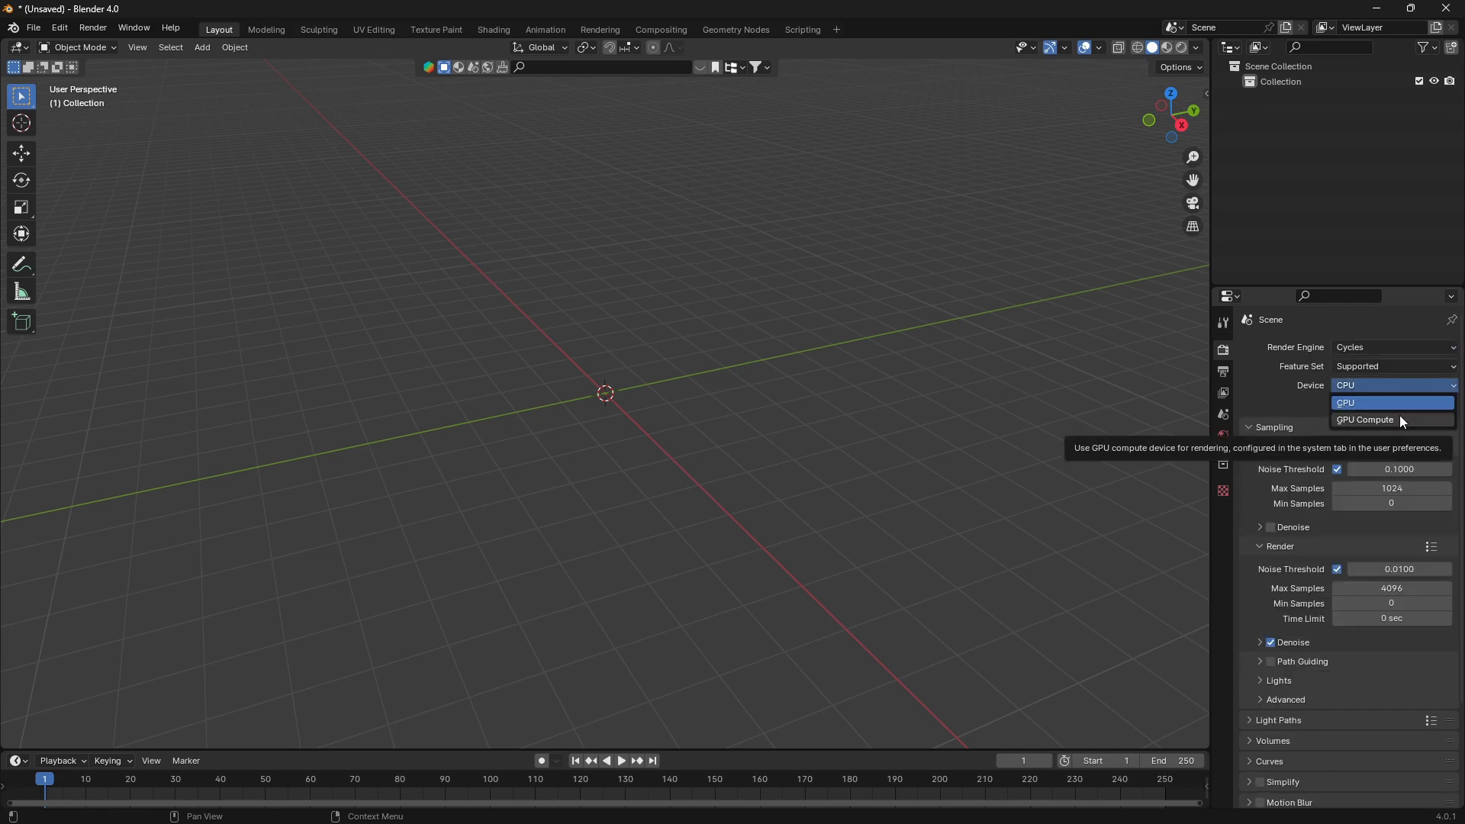
{"action": "left_click", "coordinate": [1401, 419]}
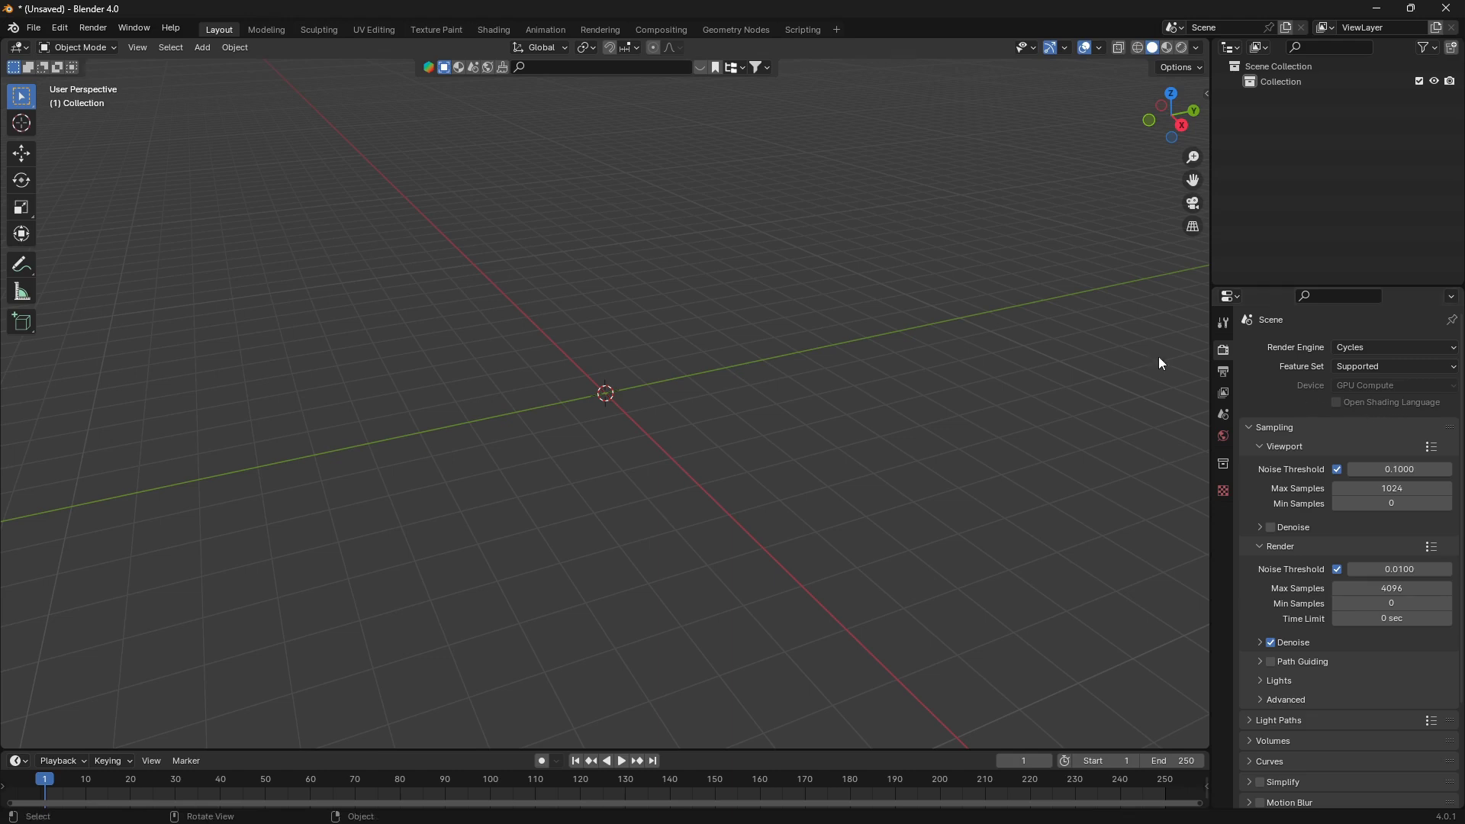
Add a camera at the world origin and set its X, Y and Z rotation to 0°
{"action": "key", "text": "shift+a"}
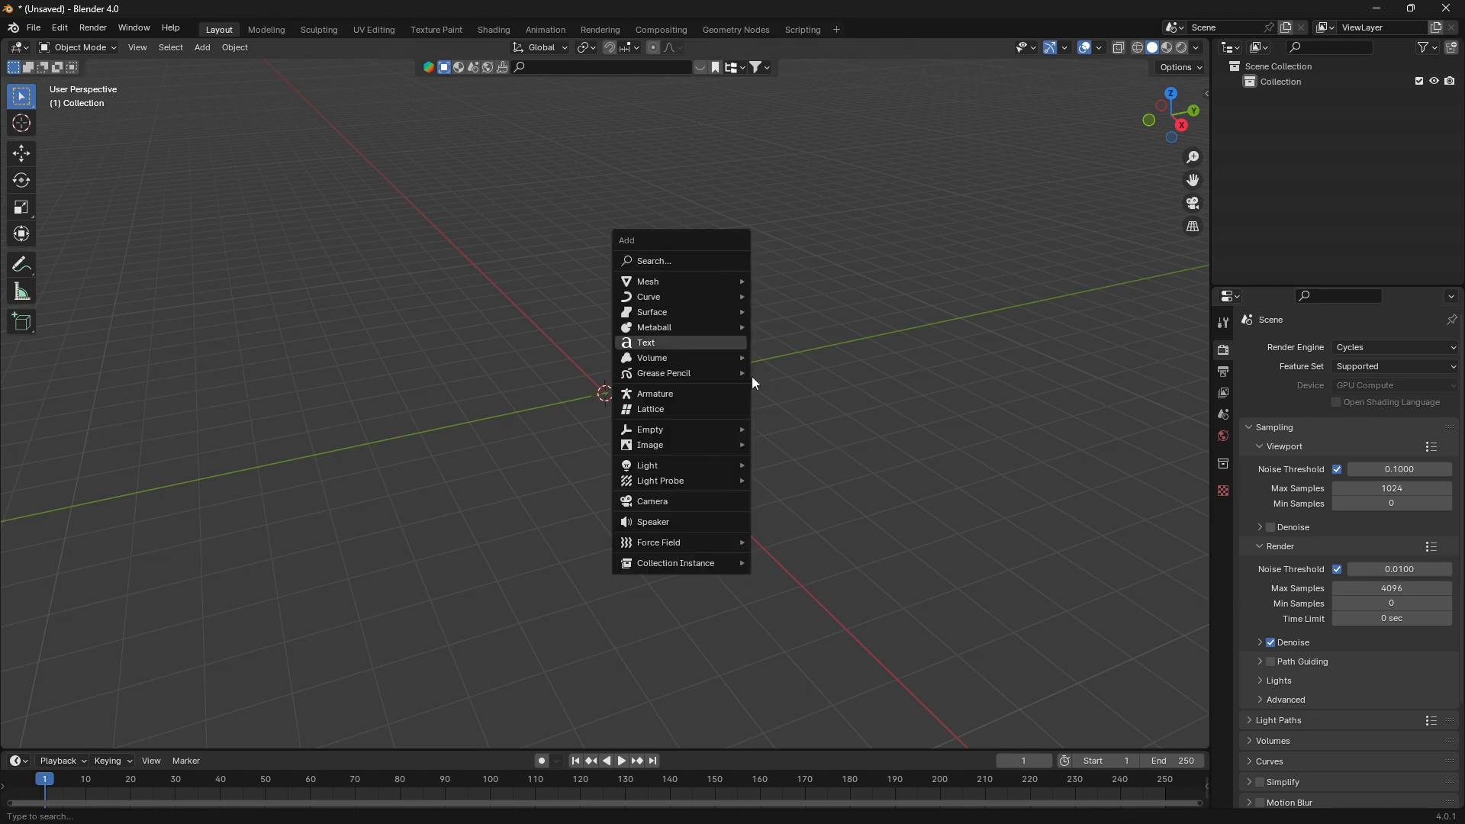
{"action": "left_click", "coordinate": [711, 500]}
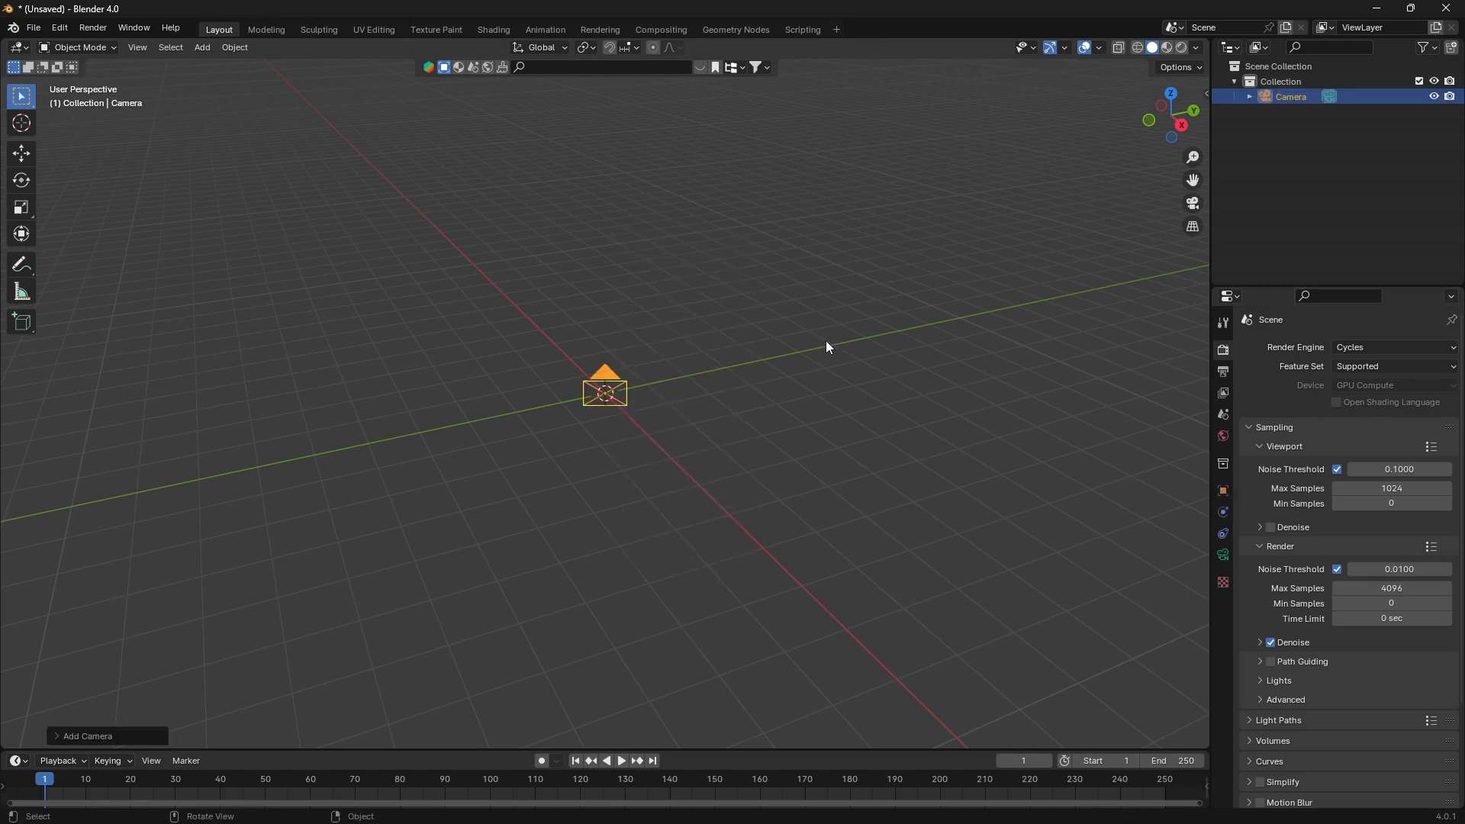
{"action": "key", "text": "n"}
{"action": "mouse_move", "coordinate": [1126, 190]}
{"action": "left_mouse_down"}
{"action": "mouse_move", "coordinate": [1127, 219]}
{"action": "mouse_move", "coordinate": [1126, 194]}
{"action": "left_mouse_up"}
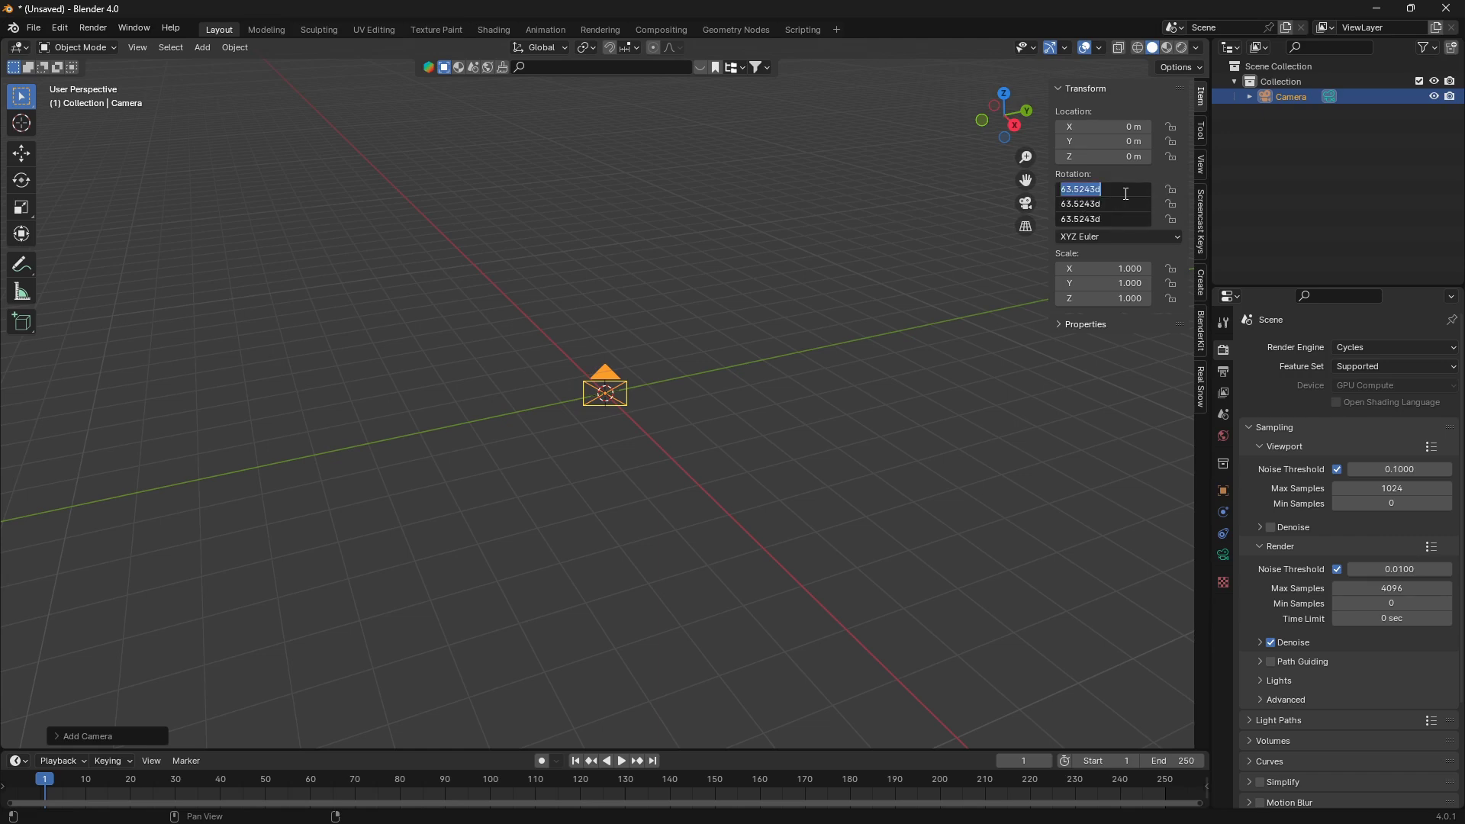
{"action": "type", "text": "0"}
{"action": "key", "text": "Return"}
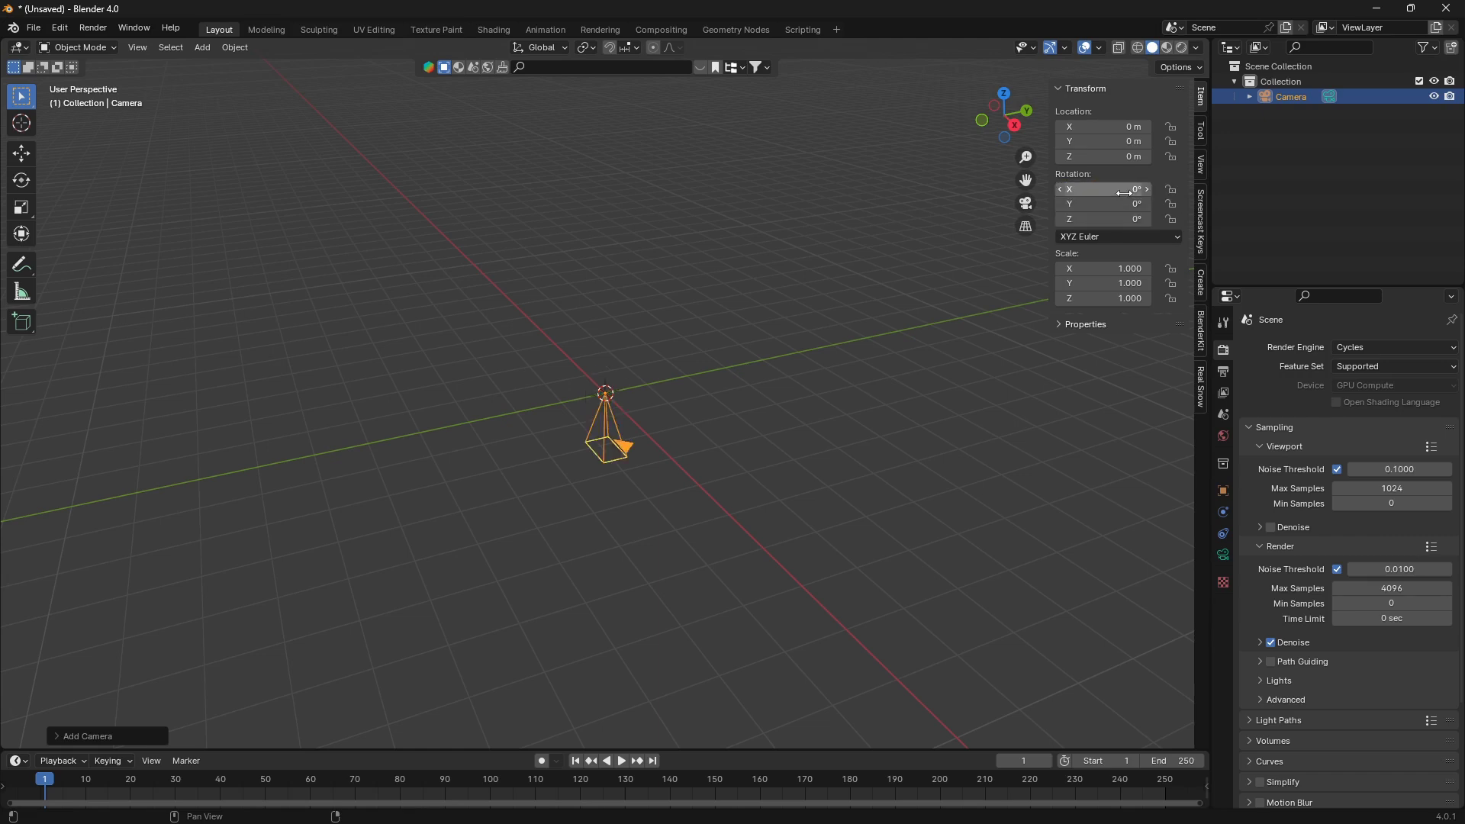
Rotate the camera 90° about X, move it back about 9 m along negative Y, and look through it
{"action": "type", "text": "rx90"}
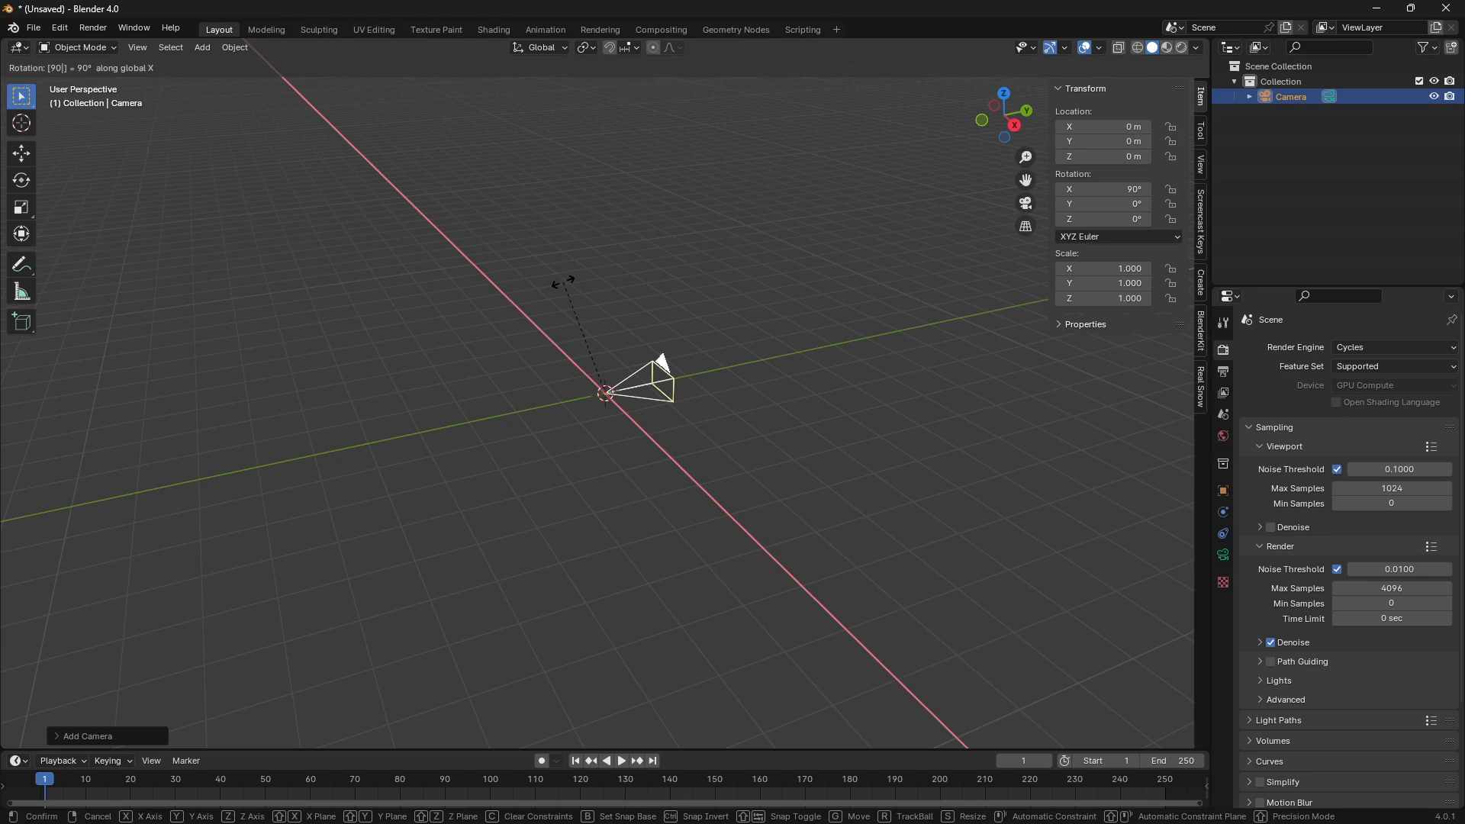
{"action": "key", "text": "Return"}
{"action": "key", "text": "g"}
{"action": "key", "text": "y"}
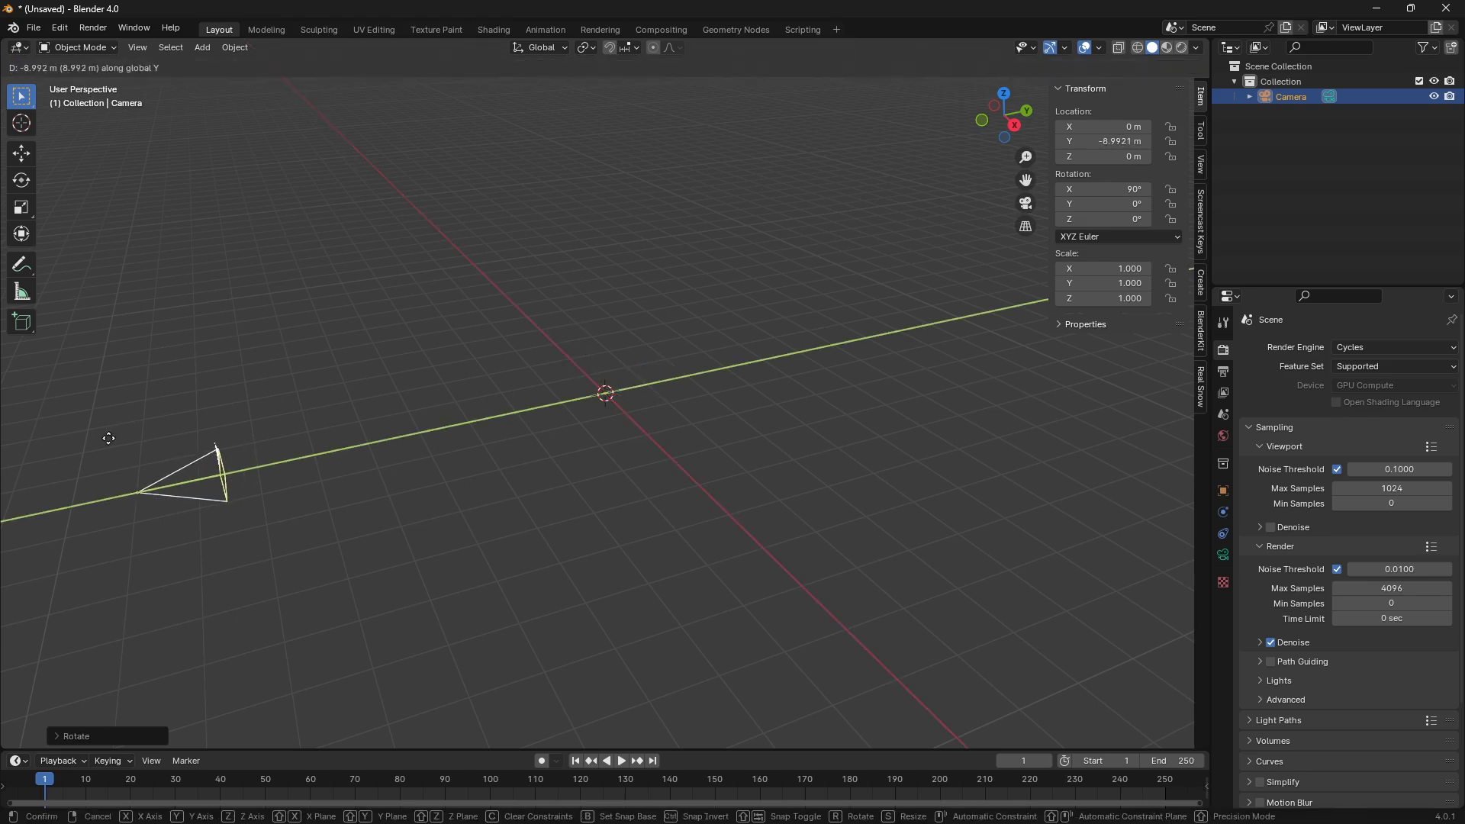
{"action": "left_click", "coordinate": [106, 438]}
{"action": "key", "text": "KP_0"}
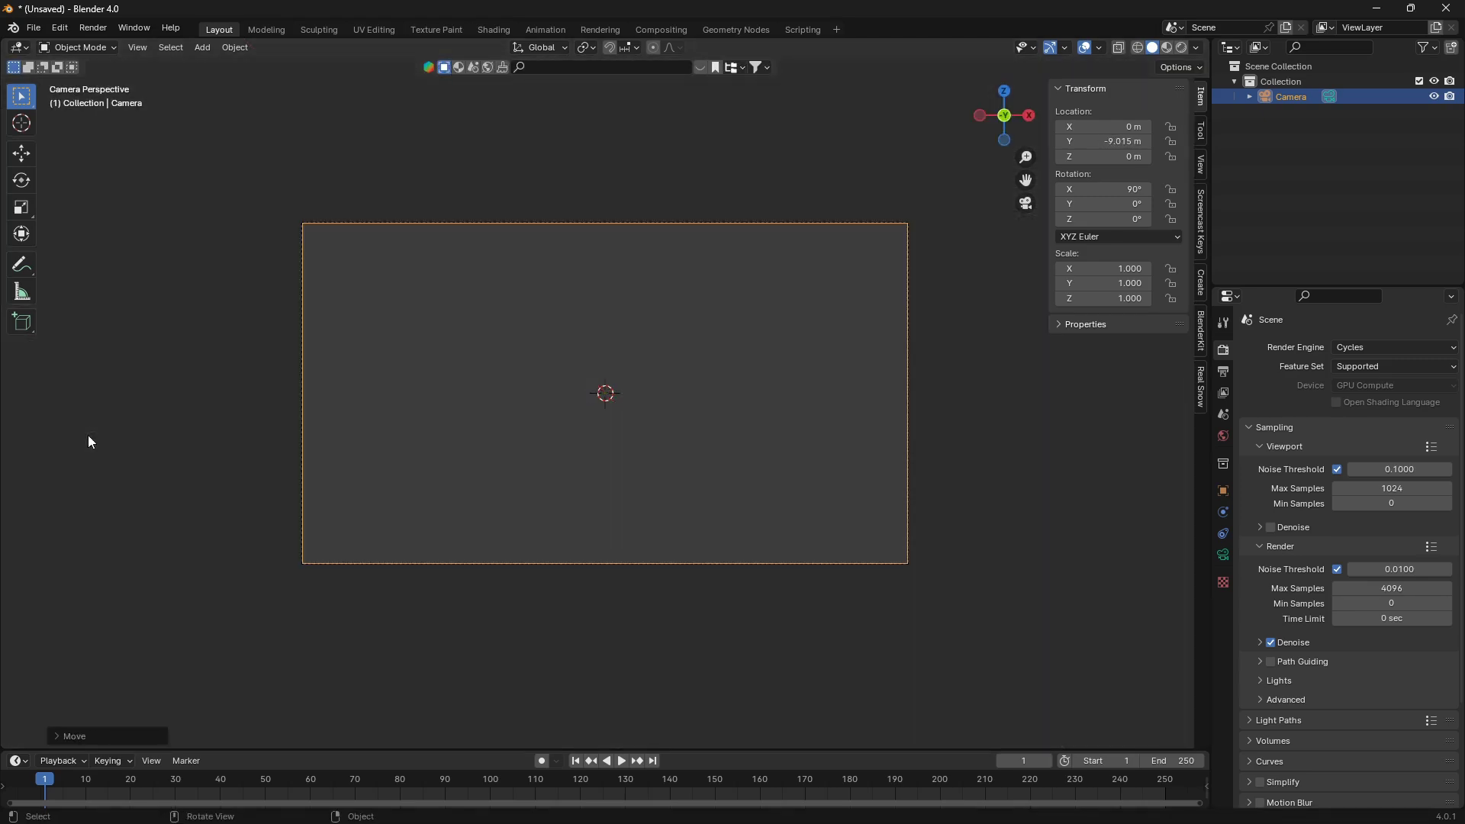
{"action": "key", "text": "n"}
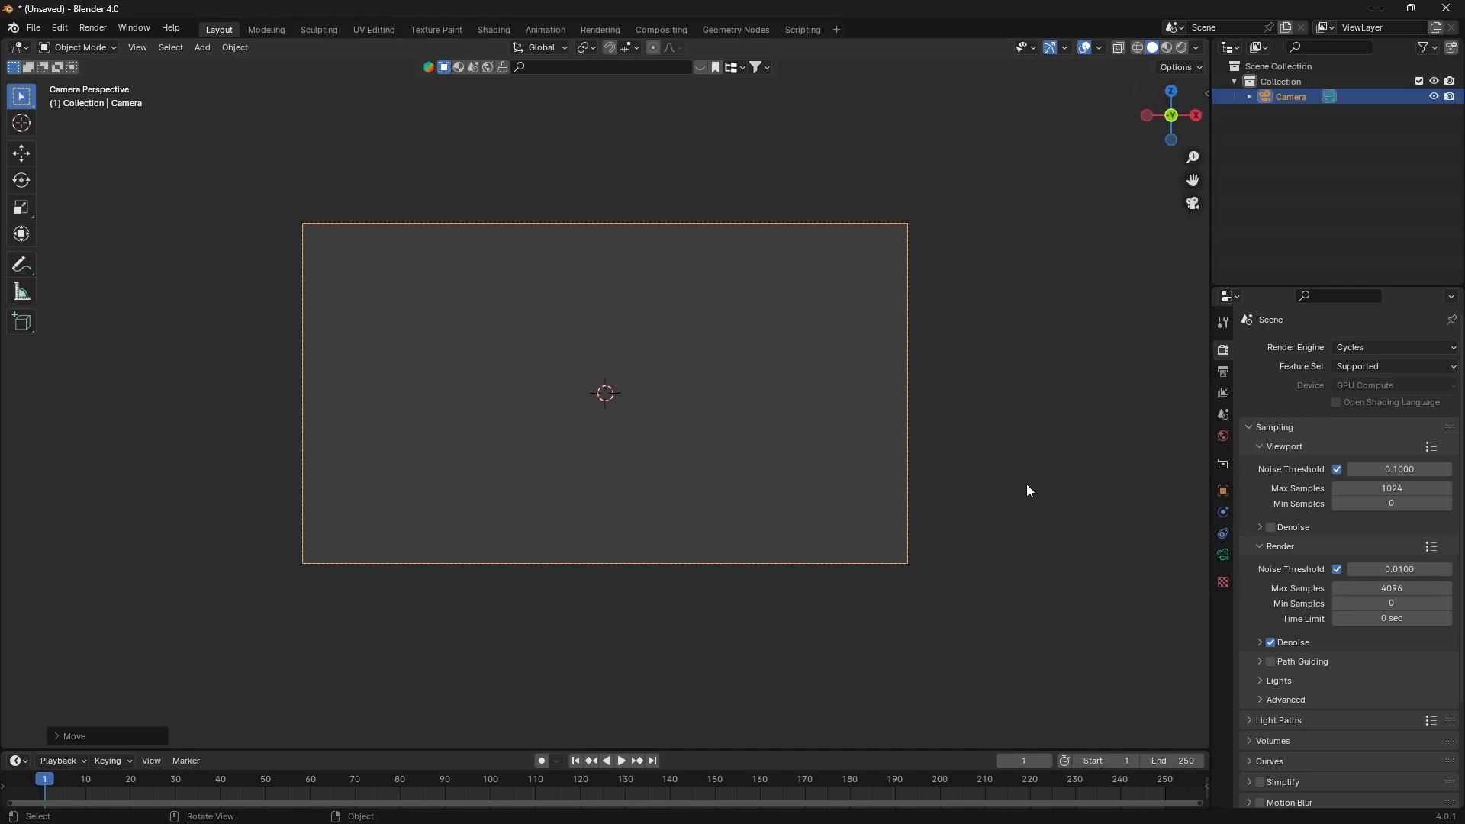
Enable background images for the camera and add an entry with Movie Clip as its source
{"action": "left_click", "coordinate": [1229, 557]}
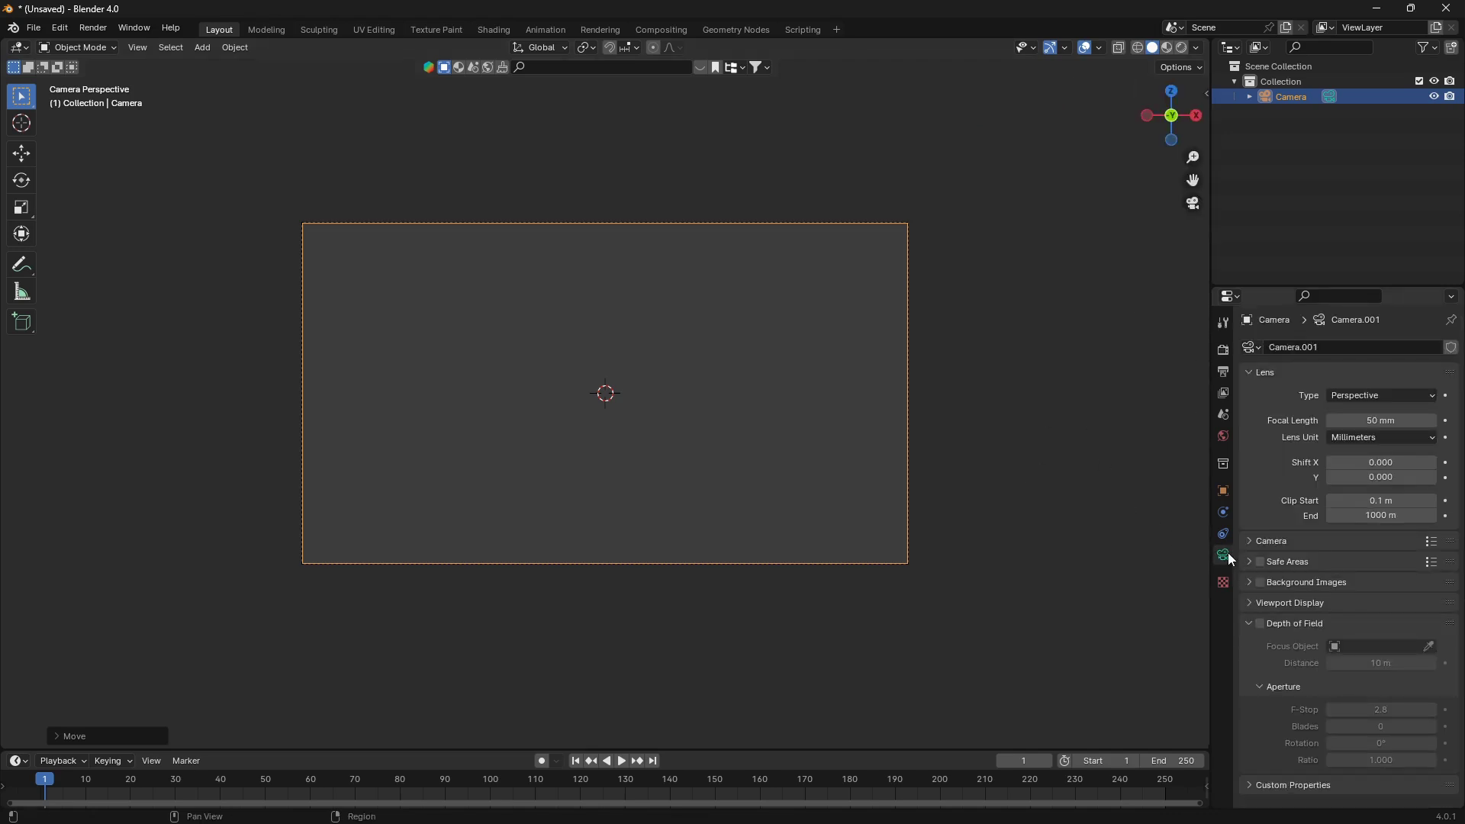
{"action": "left_click", "coordinate": [1262, 582]}
{"action": "left_click", "coordinate": [1248, 584]}
{"action": "left_click", "coordinate": [1340, 607]}
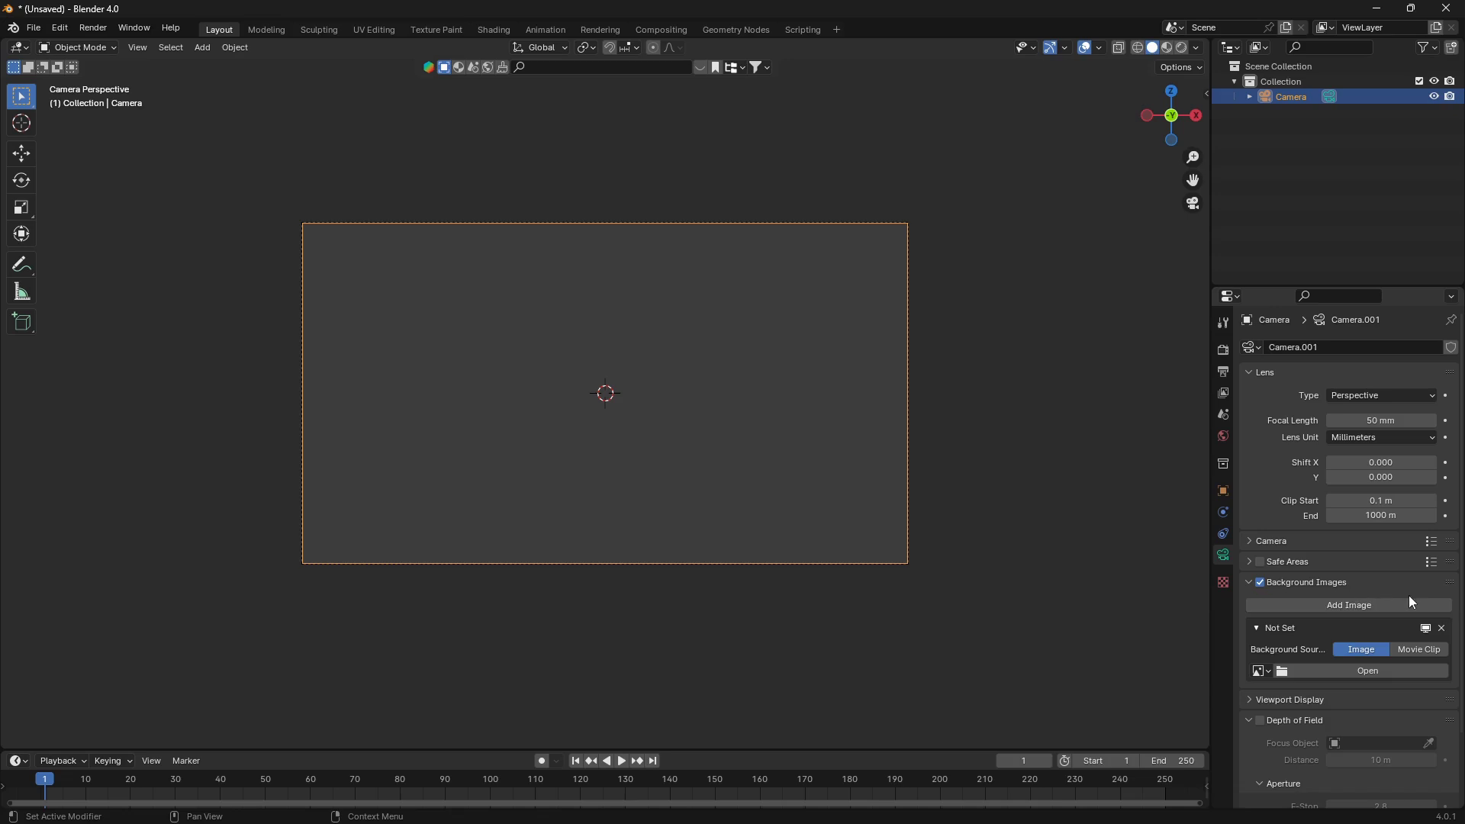
{"action": "left_click", "coordinate": [1420, 652]}
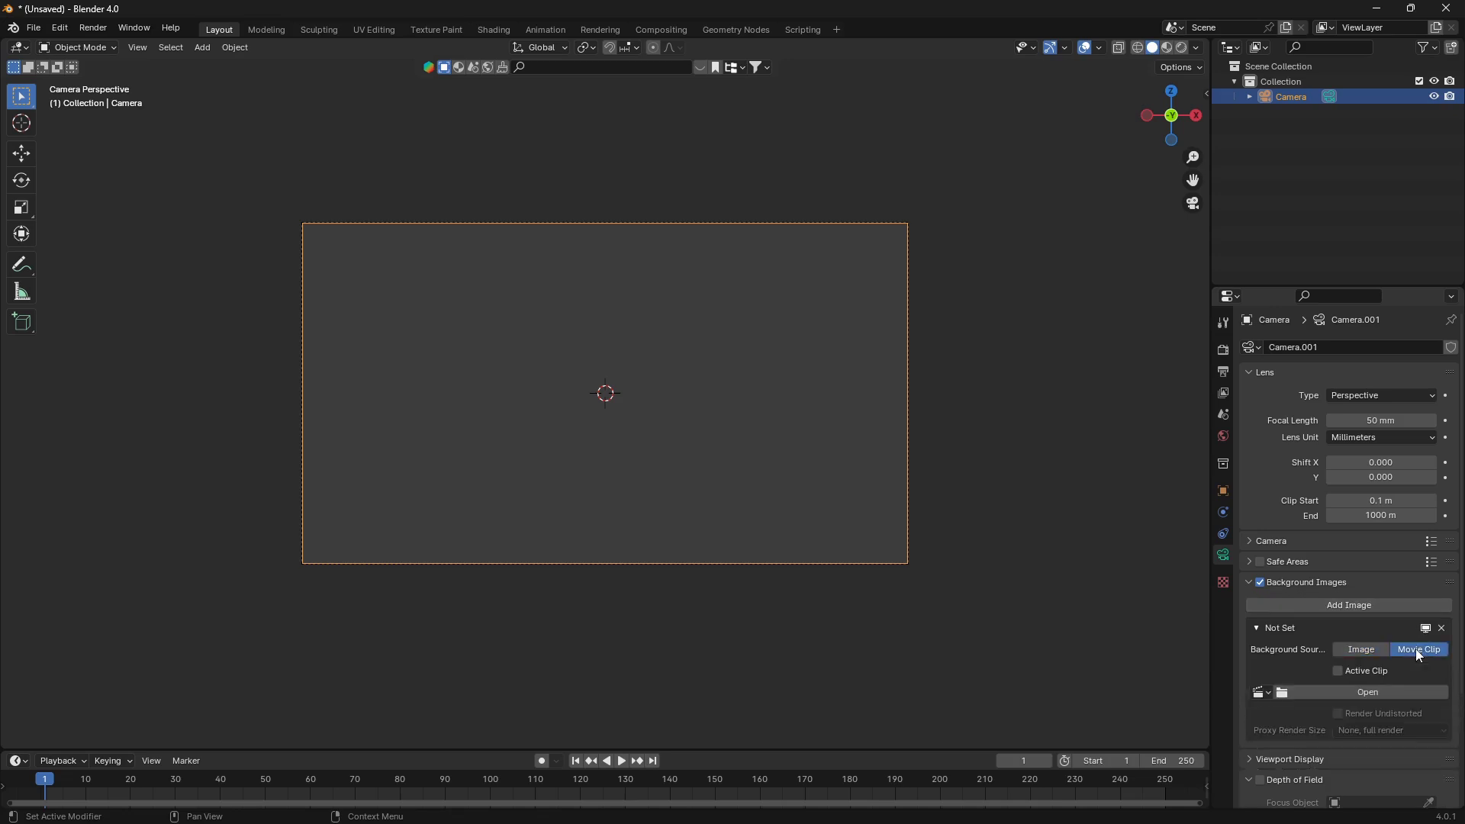
Load denneja.mp4 from the yea folder on the Desktop as the camera's background clip
{"action": "left_click", "coordinate": [1389, 690]}
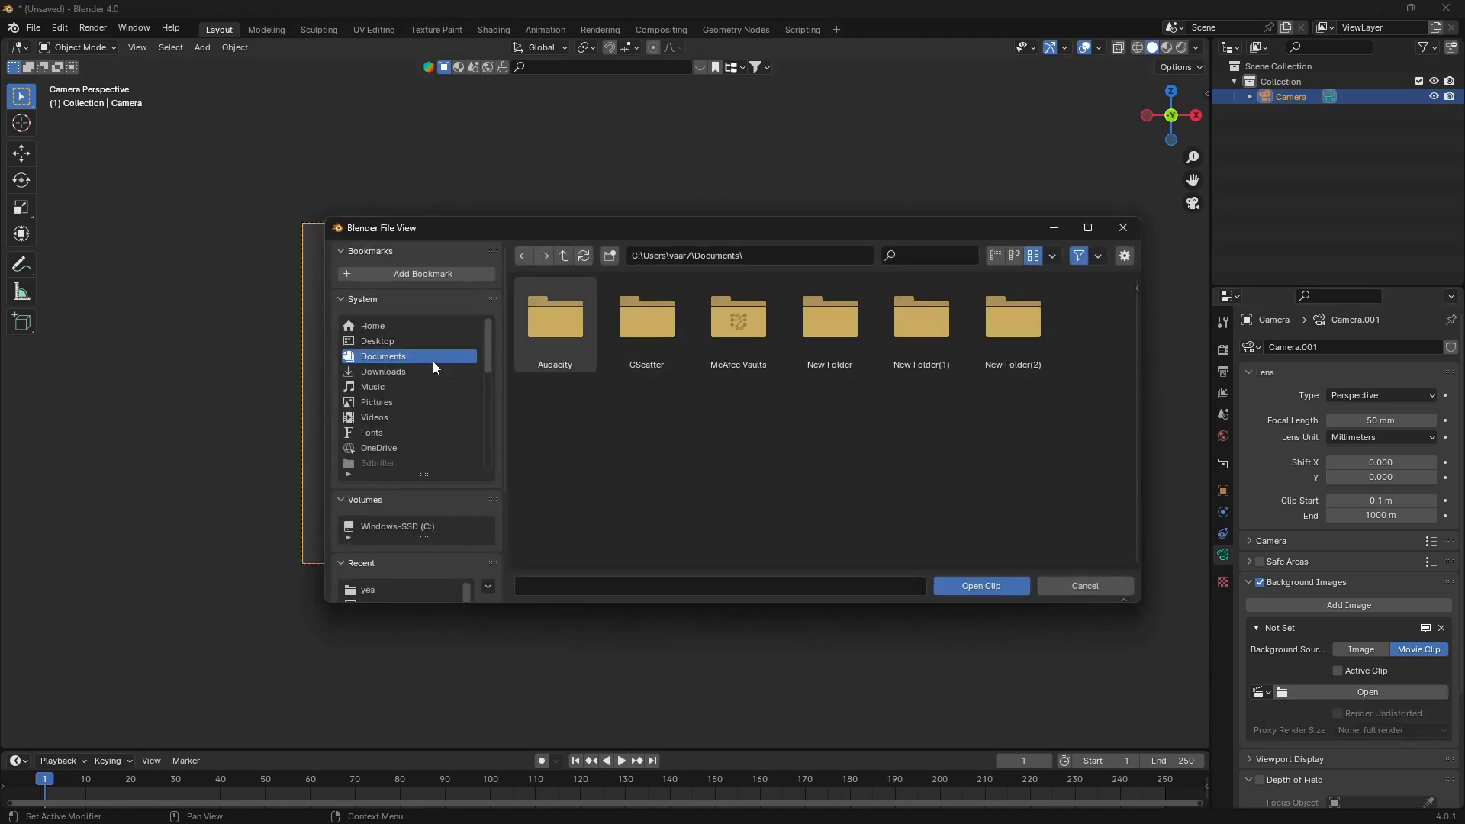
{"action": "left_click", "coordinate": [928, 254]}
{"action": "type", "text": "yea"}
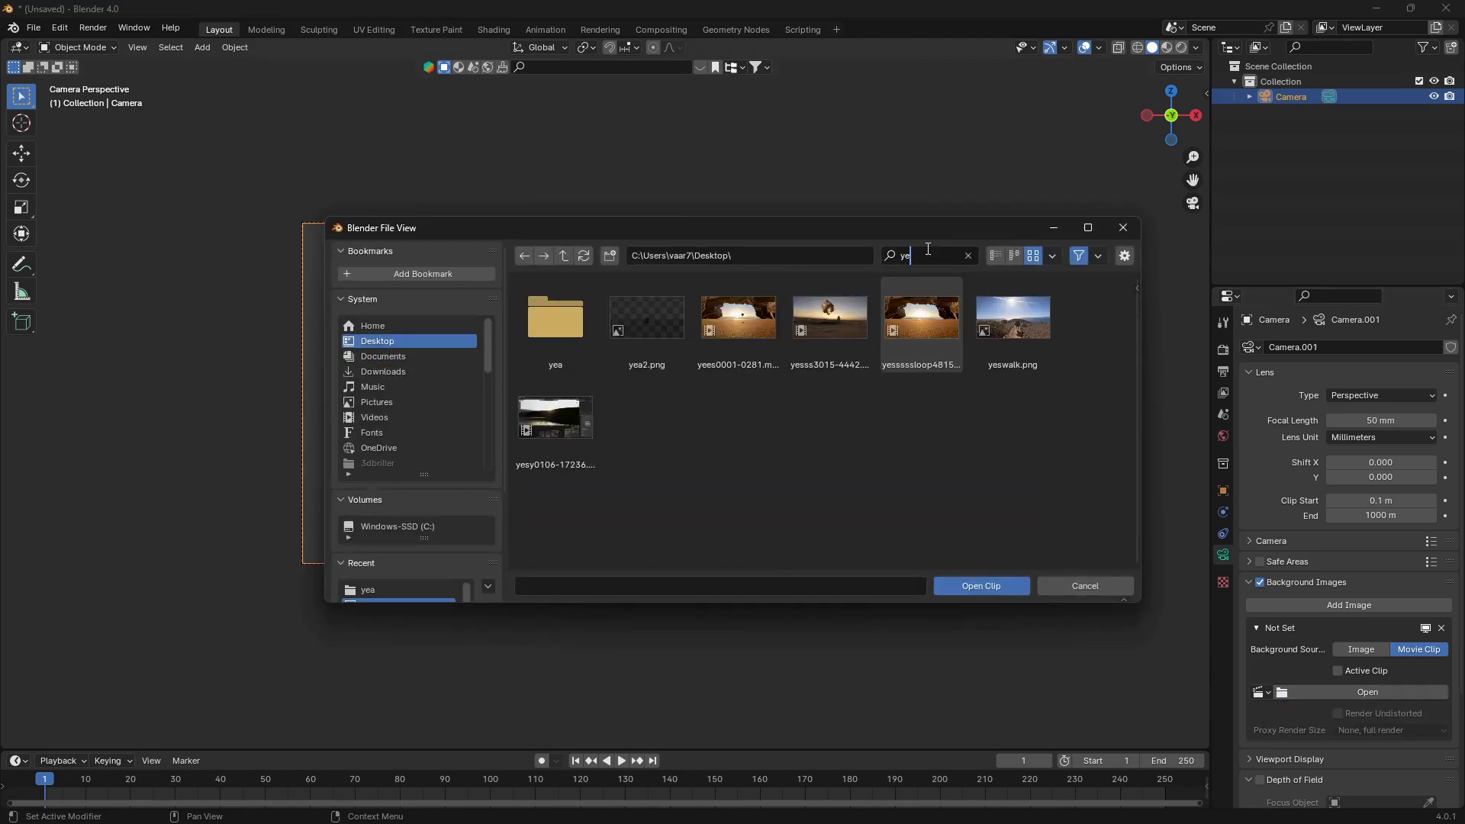
{"action": "left_click", "coordinate": [567, 337]}
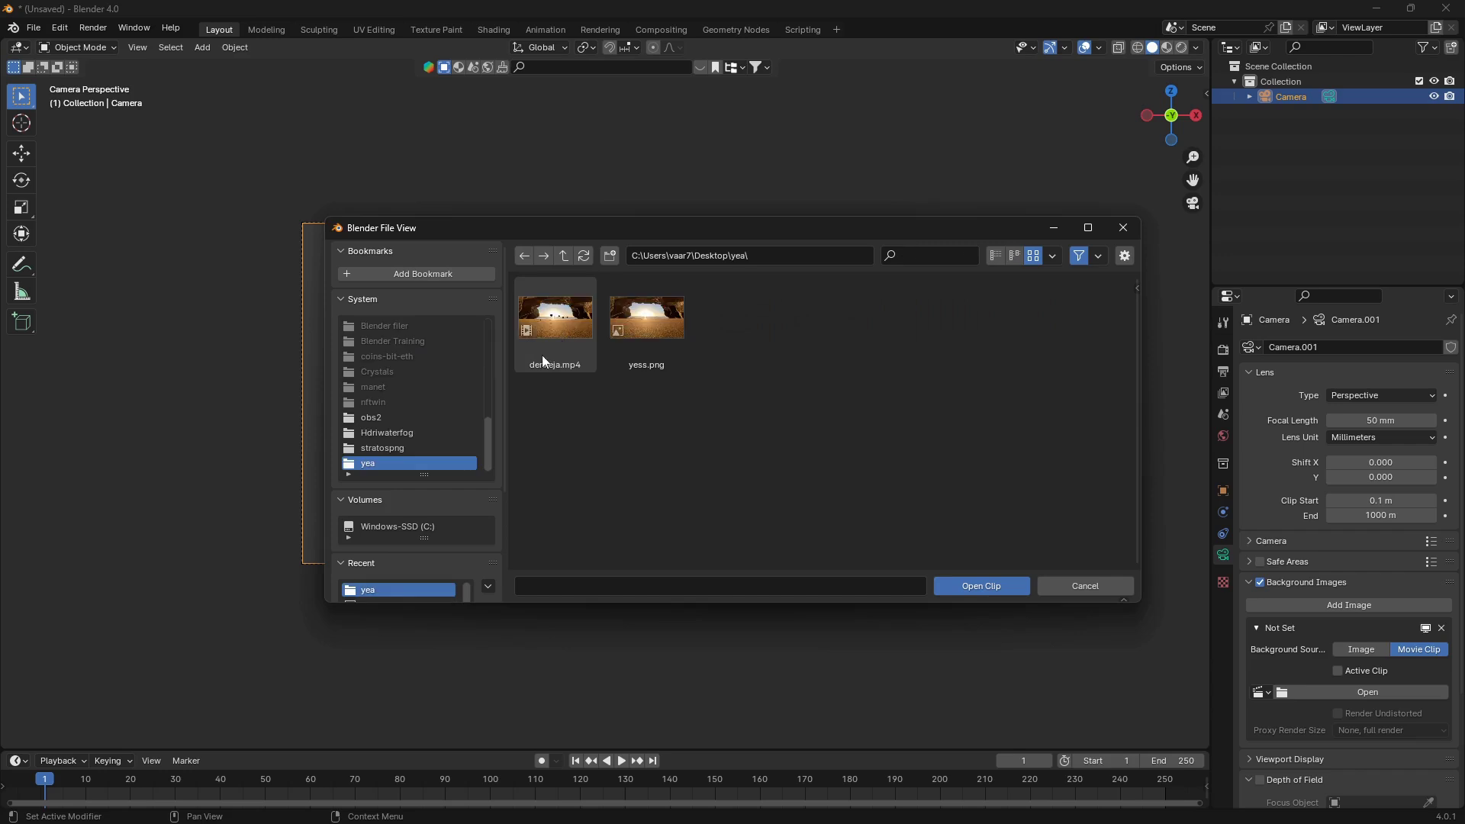
{"action": "left_click", "coordinate": [554, 319]}
{"action": "left_click", "coordinate": [975, 584]}
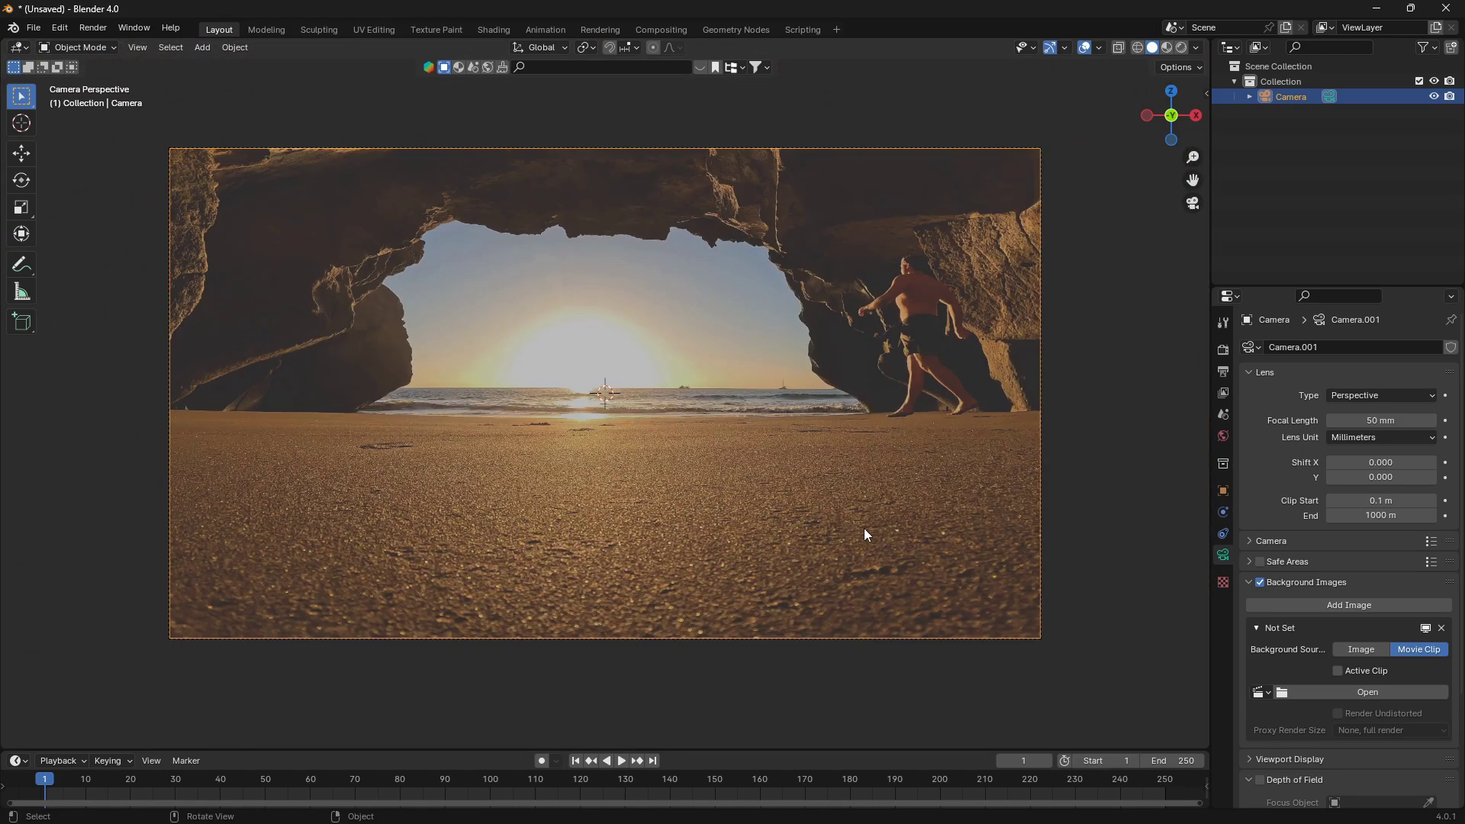
Enlarge the timeline area and raise the camera slightly along Z so the world origin sits near the shoreline
{"action": "scroll", "coordinate": [865, 534], "scroll_direction": "up", "scroll_amount": 1}
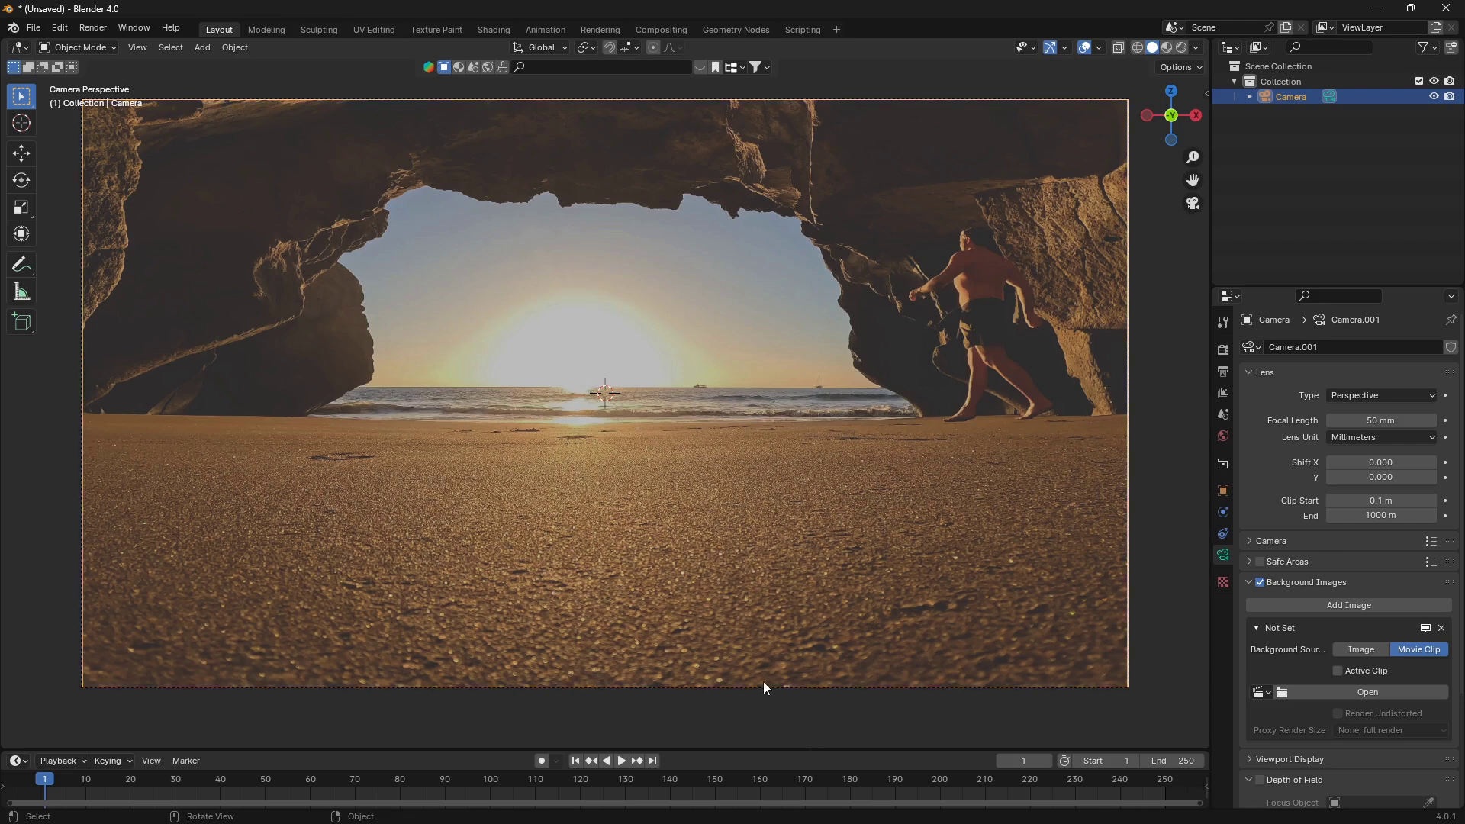
{"action": "left_click_drag", "start_coordinate": [758, 751], "coordinate": [786, 636]}
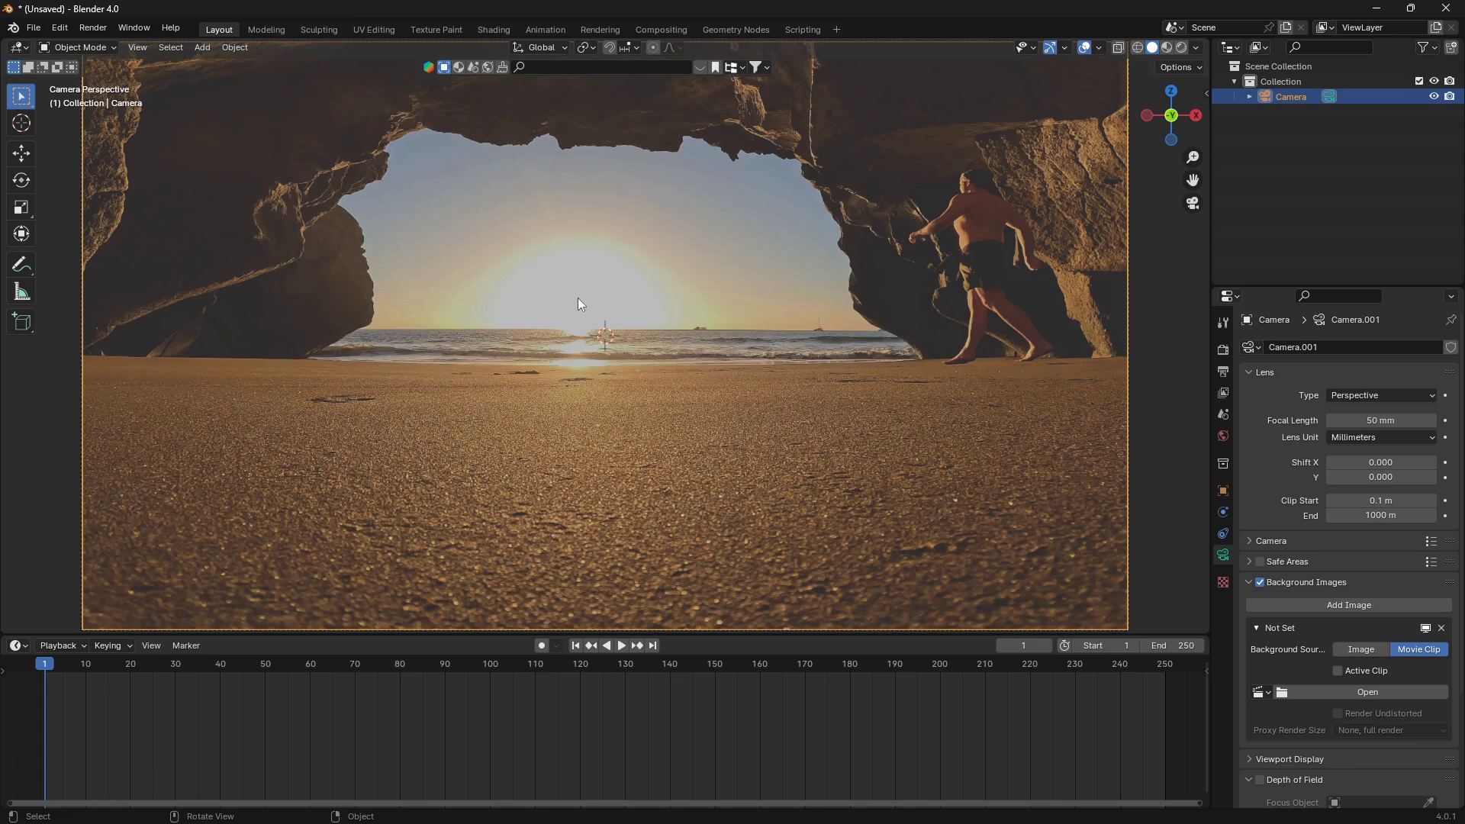
{"action": "key", "text": "shift+a"}
{"action": "key", "text": "g"}
{"action": "key", "text": "z"}
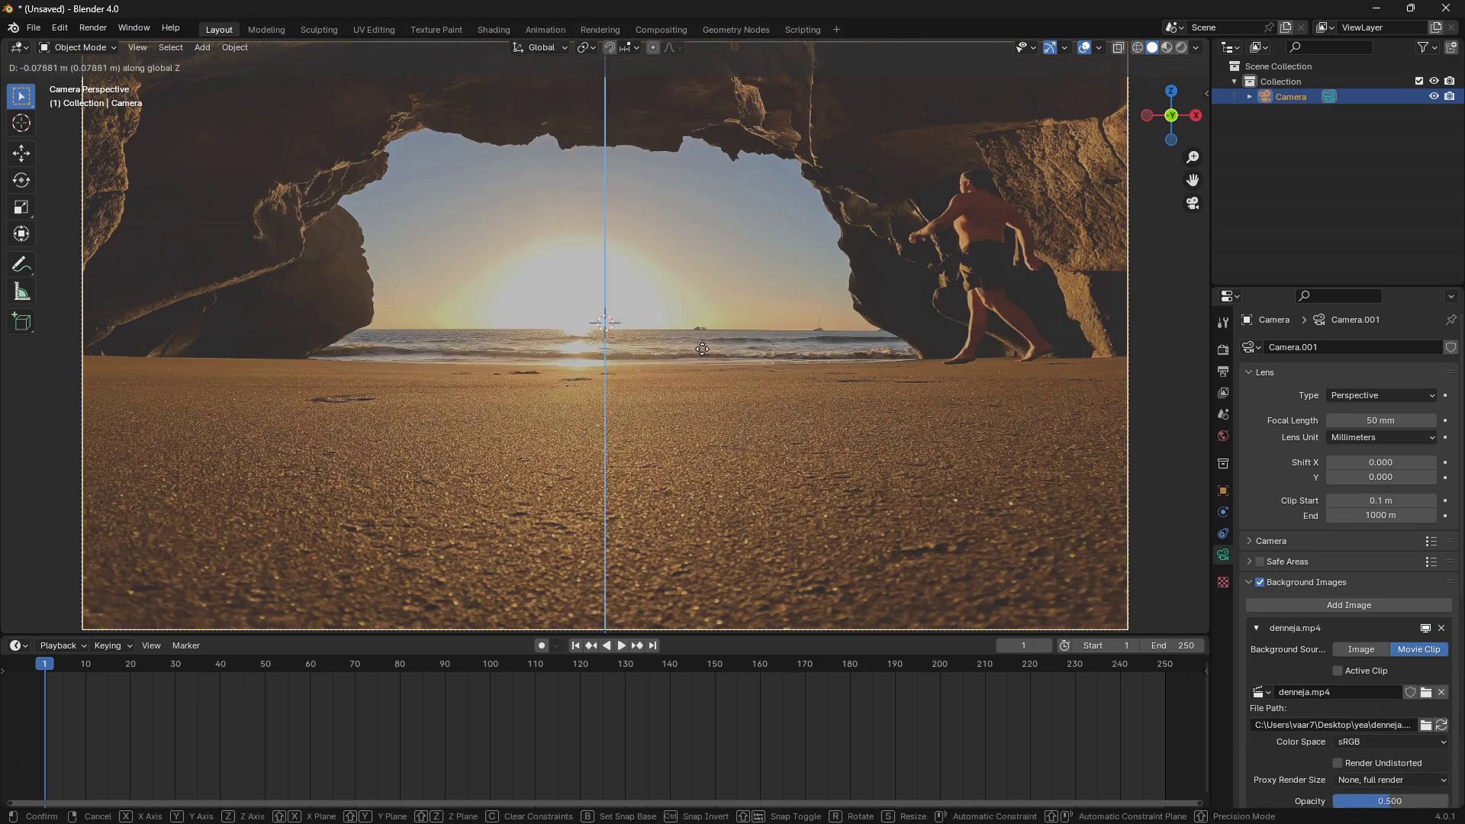
{"action": "left_click", "coordinate": [676, 343]}
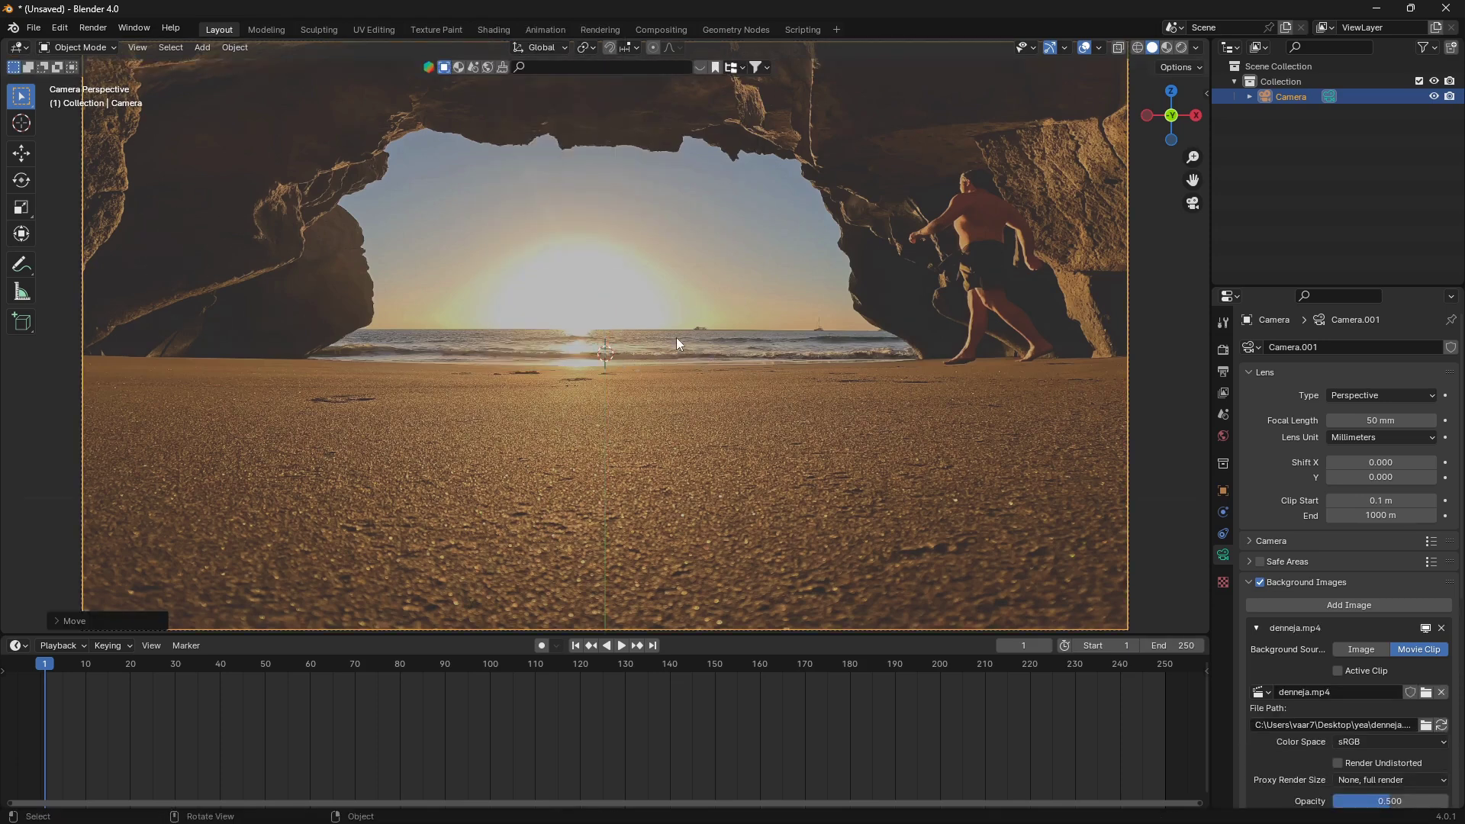
{"action": "key", "text": "s"}
{"action": "left_click", "coordinate": [693, 313]}
{"action": "key", "text": "x"}
{"action": "left_click", "coordinate": [694, 310]}
{"action": "key", "text": "ctrl+z"}
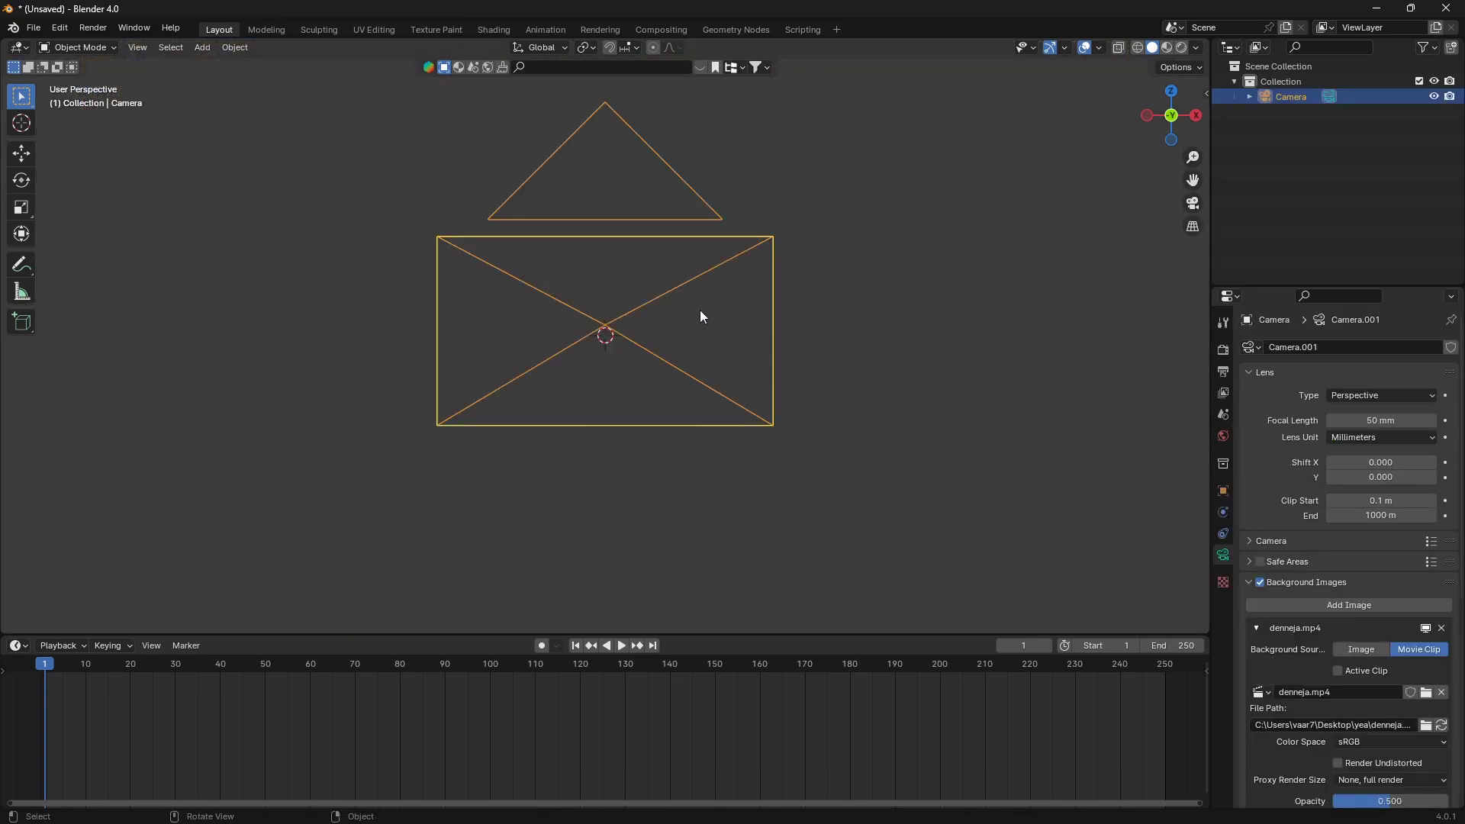
{"action": "key", "text": "KP_0"}
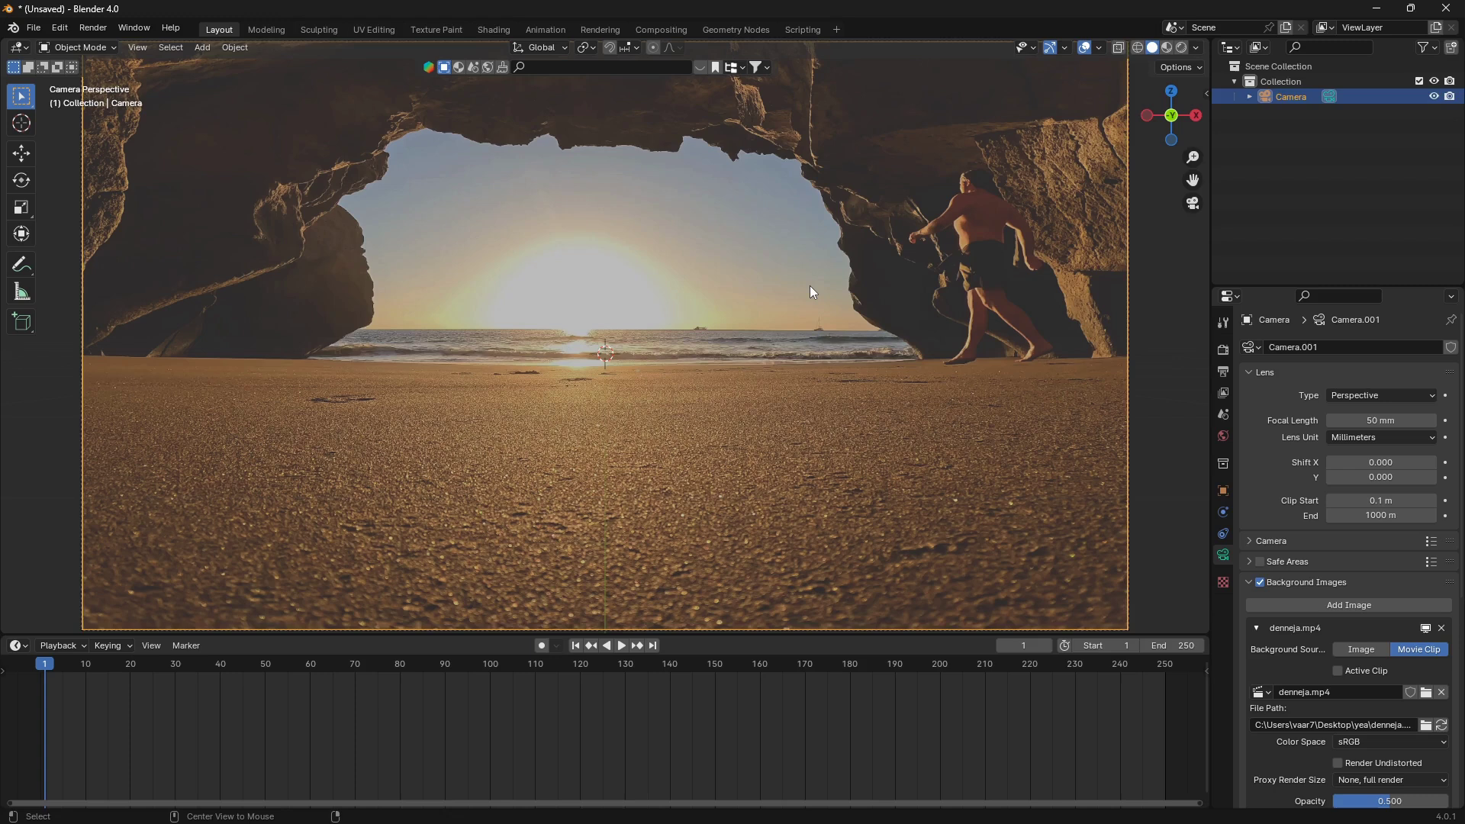
Add a plane at the world origin and scale it up to span beyond the full width of the camera frame
{"action": "left_click", "coordinate": [811, 285]}
{"action": "key", "text": "shift+a"}
{"action": "mouse_move", "coordinate": [665, 77]}
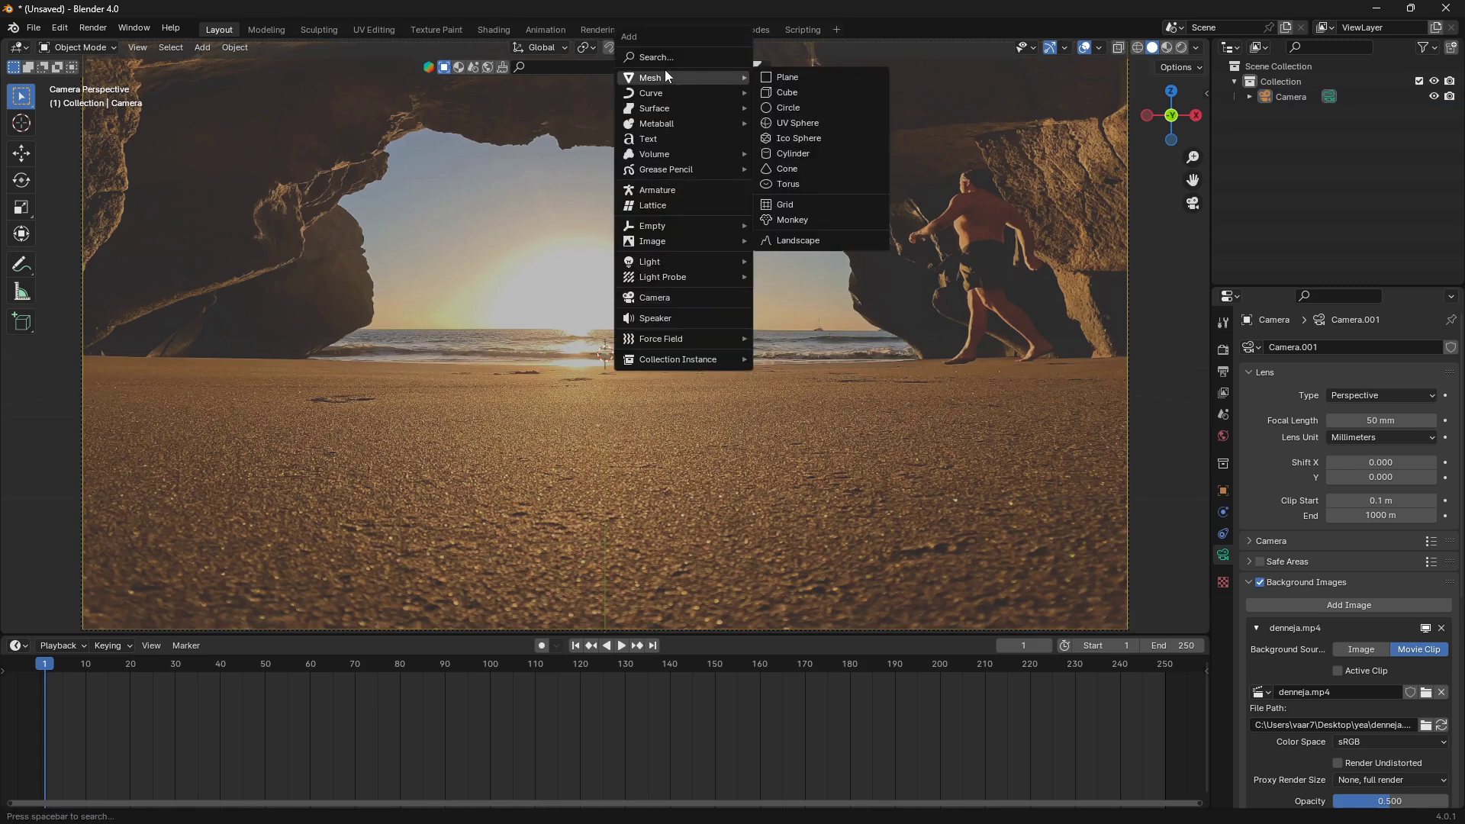
{"action": "left_click", "coordinate": [786, 77]}
{"action": "key", "text": "s"}
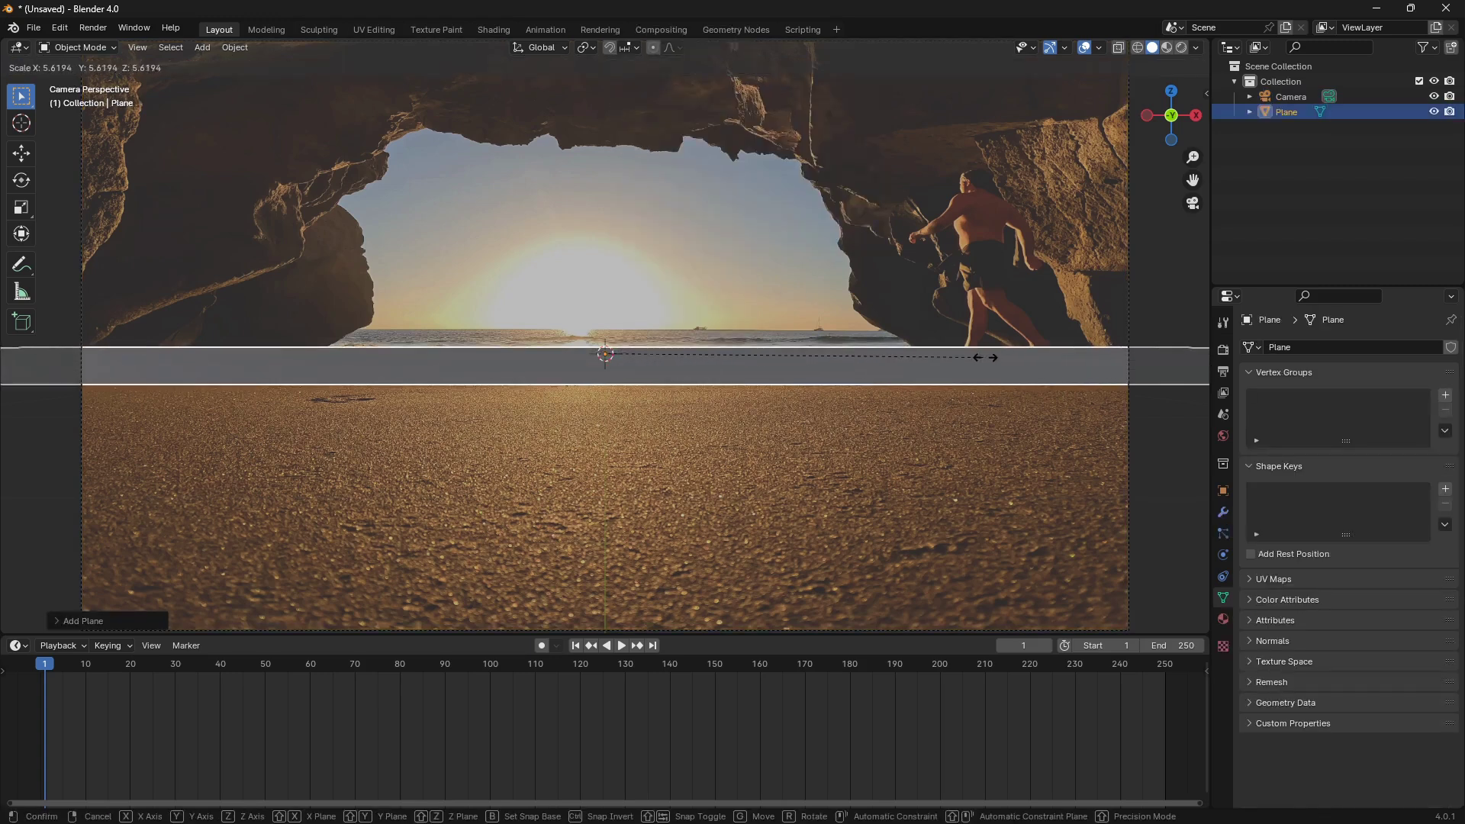
{"action": "left_click", "coordinate": [758, 352]}
Lower the plane about 0.26 m along Z so it covers the sand up to near the waterline, and deselect it
{"action": "key", "text": "g"}
{"action": "key", "text": "z"}
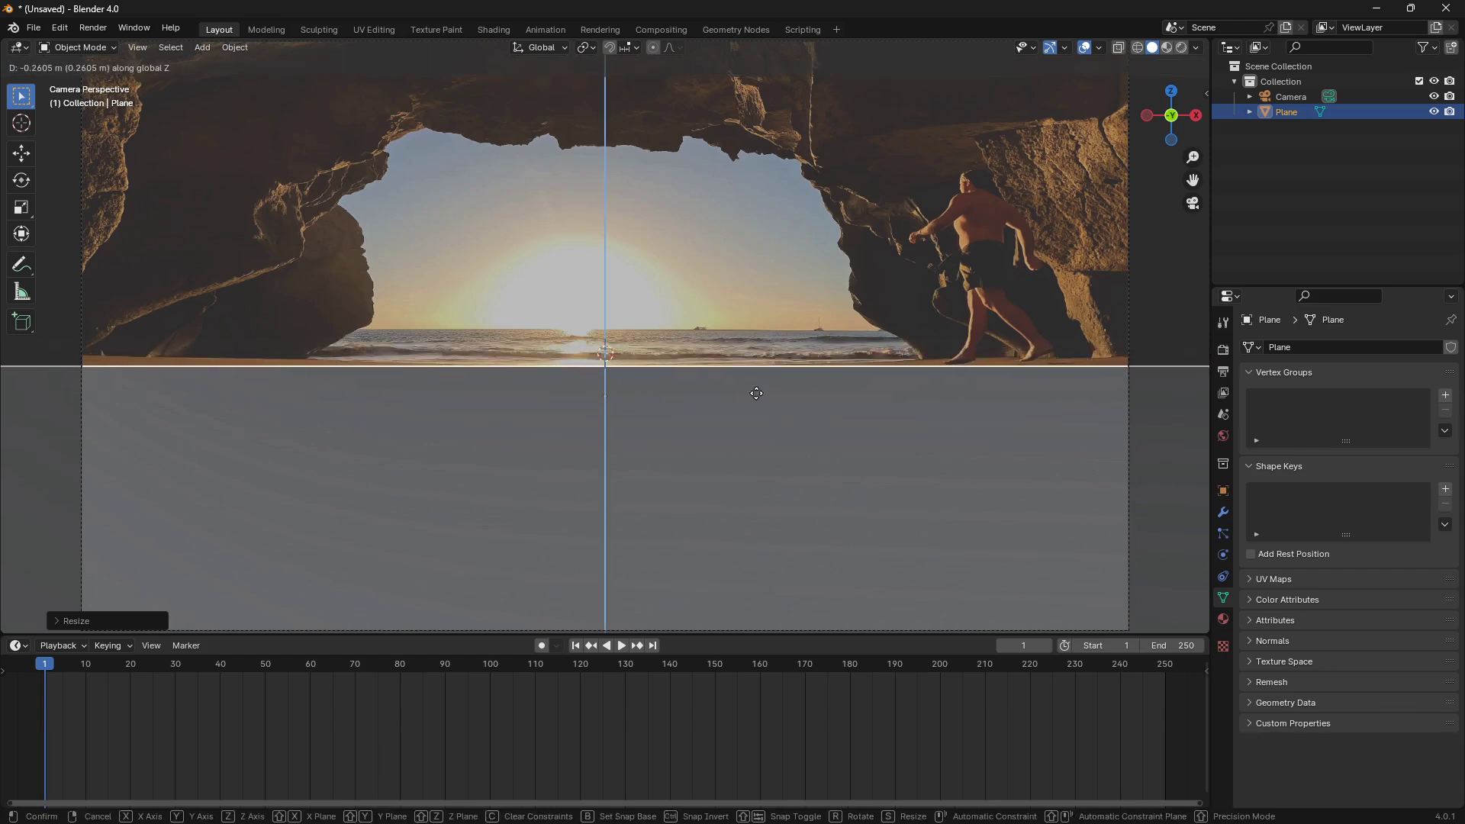
{"action": "left_click", "coordinate": [756, 393]}
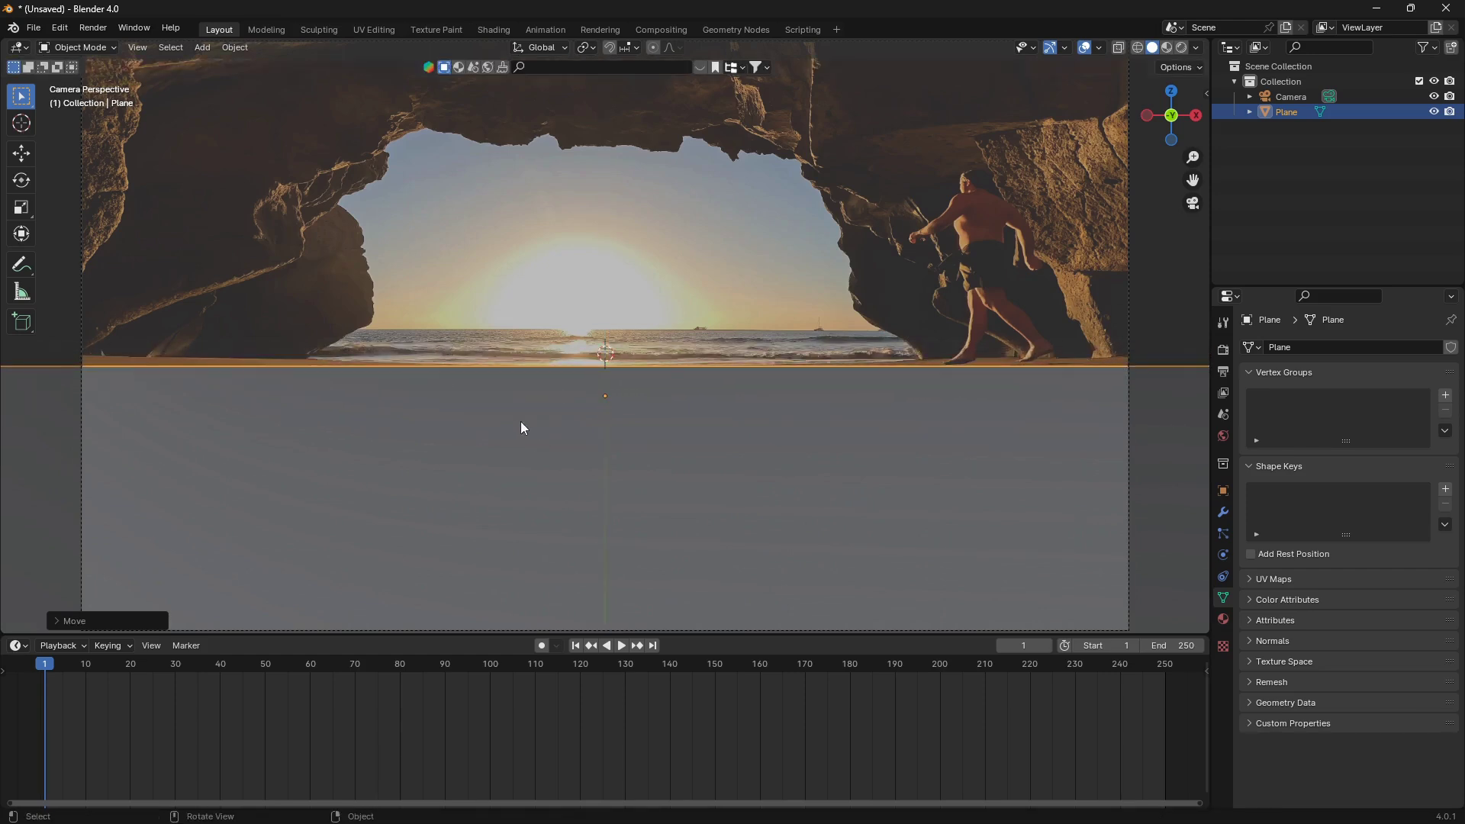
{"action": "scroll", "coordinate": [560, 414], "scroll_direction": "down", "scroll_amount": 2}
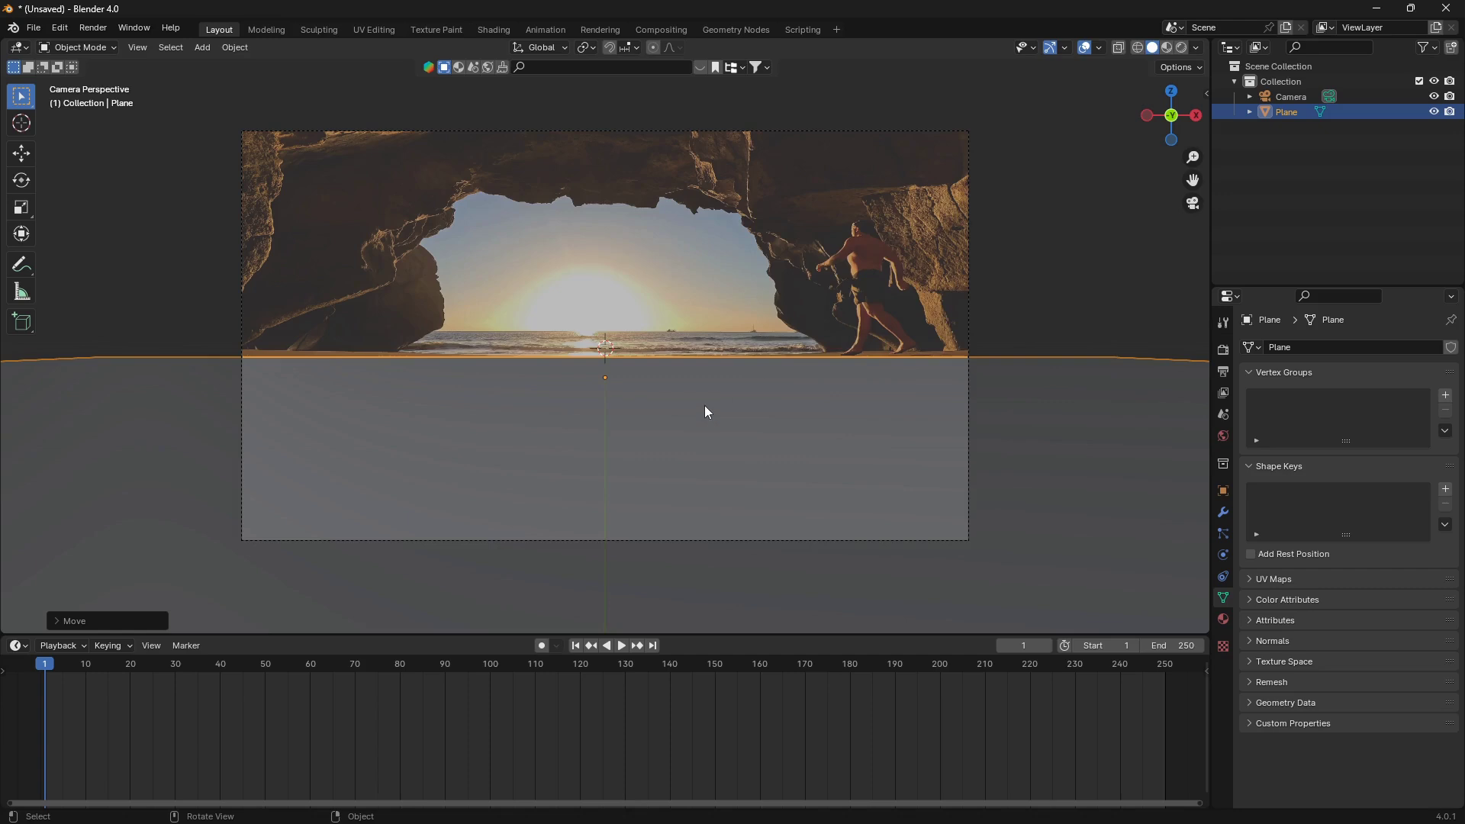
{"action": "scroll", "coordinate": [704, 412], "scroll_direction": "up", "scroll_amount": 2}
{"action": "key", "text": "alt+a"}
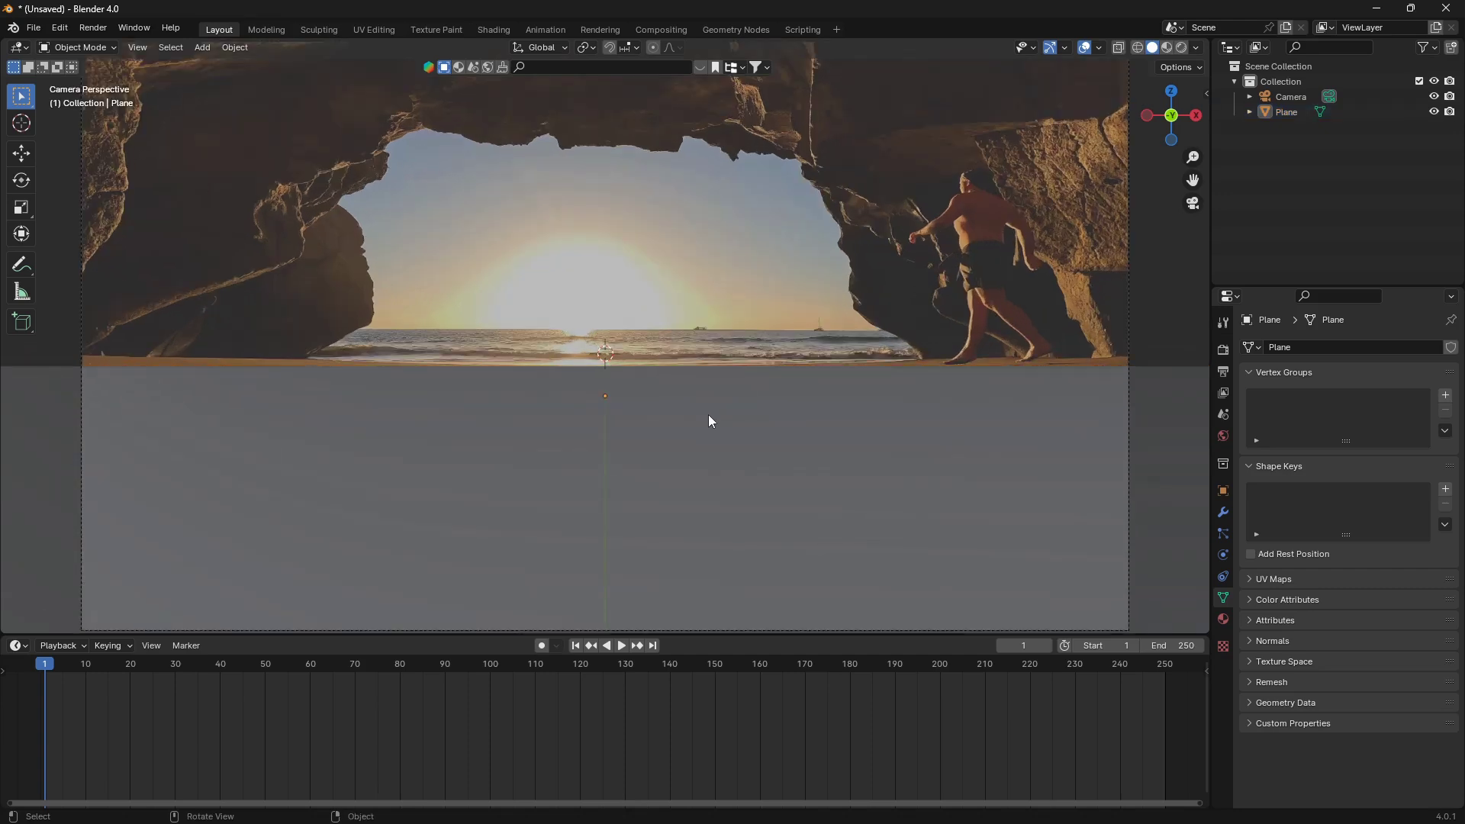
{"action": "scroll", "coordinate": [708, 414], "scroll_direction": "up", "scroll_amount": 2}
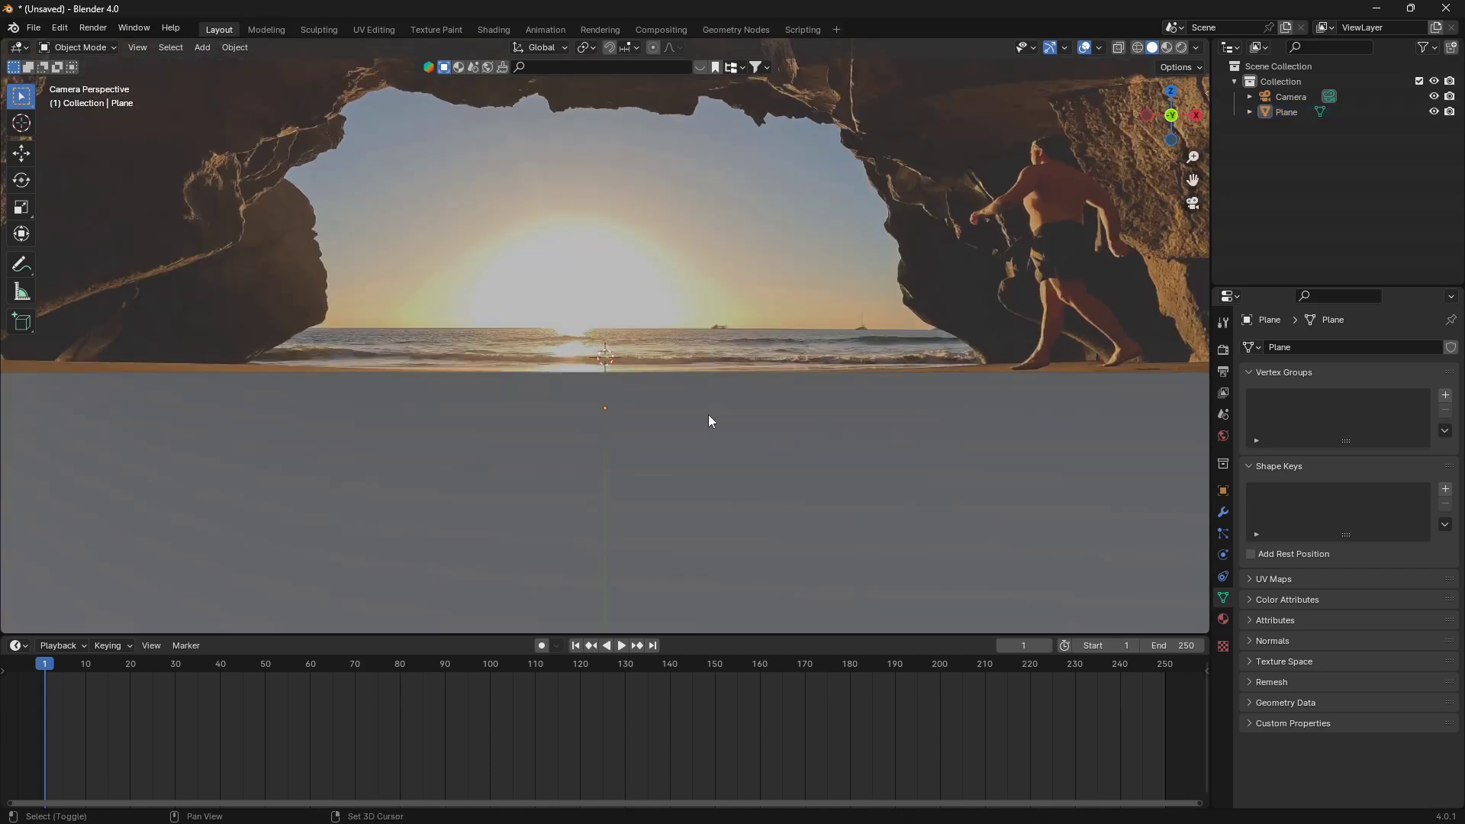
{"action": "scroll", "coordinate": [706, 419], "scroll_direction": "down", "scroll_amount": 2}
{"action": "middle_click_drag", "start_coordinate": [704, 411], "coordinate": [707, 424], "text": "shift"}
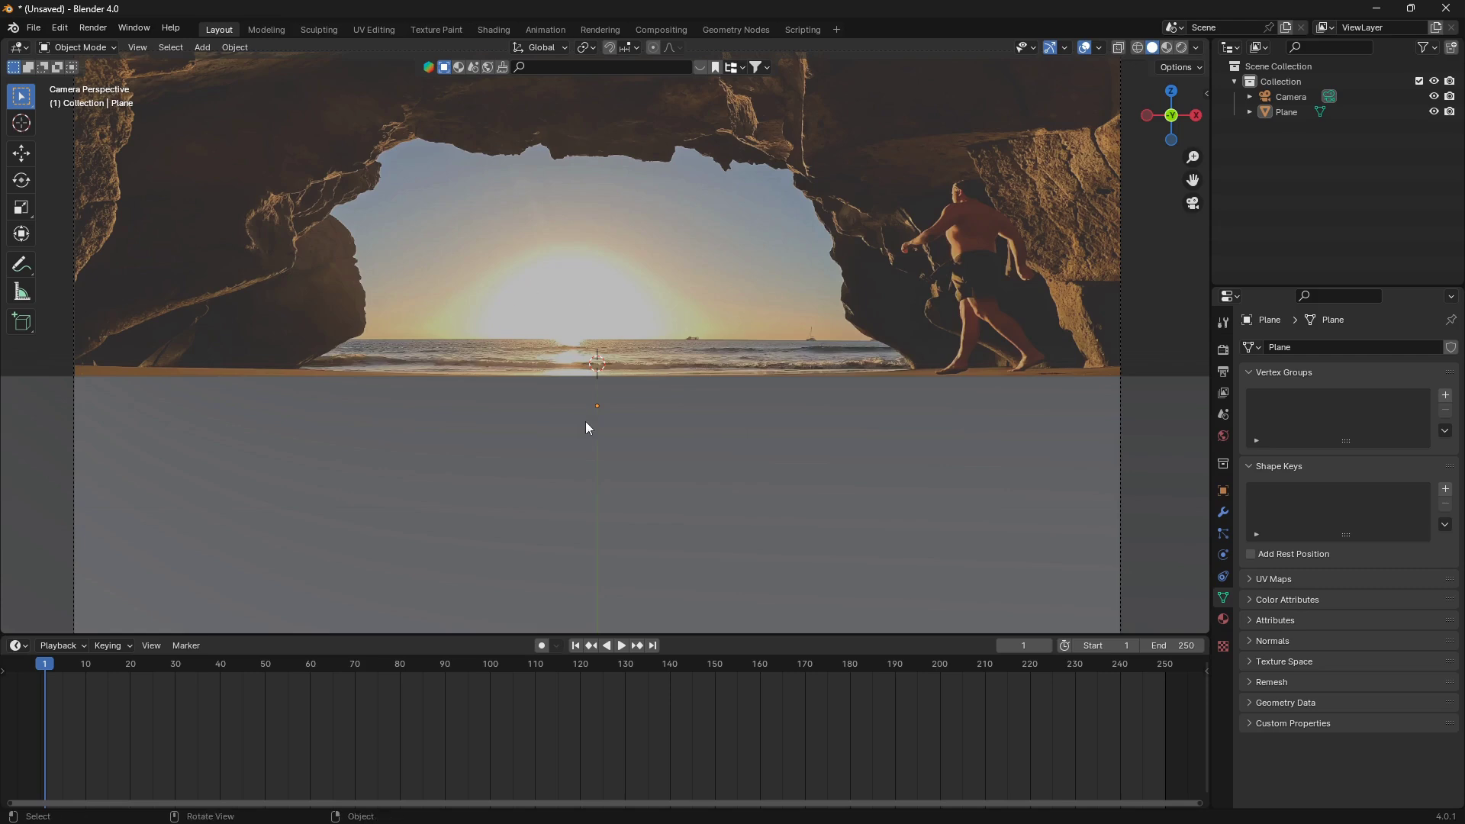
Add an ico sphere at the world origin with its subdivisions set to 5
{"action": "scroll", "coordinate": [587, 425], "scroll_direction": "up", "scroll_amount": 2}
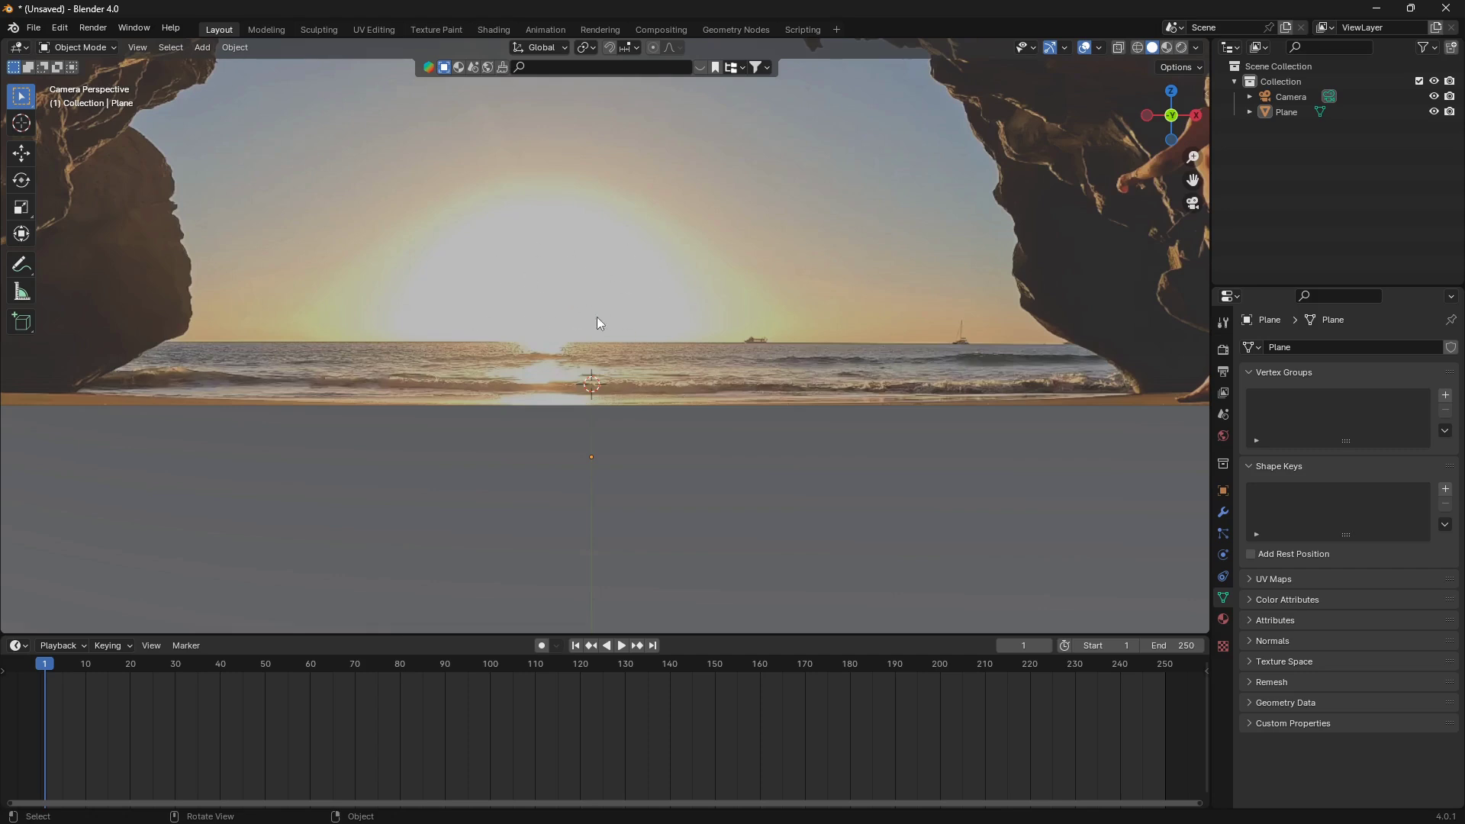
{"action": "scroll", "coordinate": [665, 443], "scroll_direction": "down", "scroll_amount": 3}
{"action": "key", "text": "shift+a"}
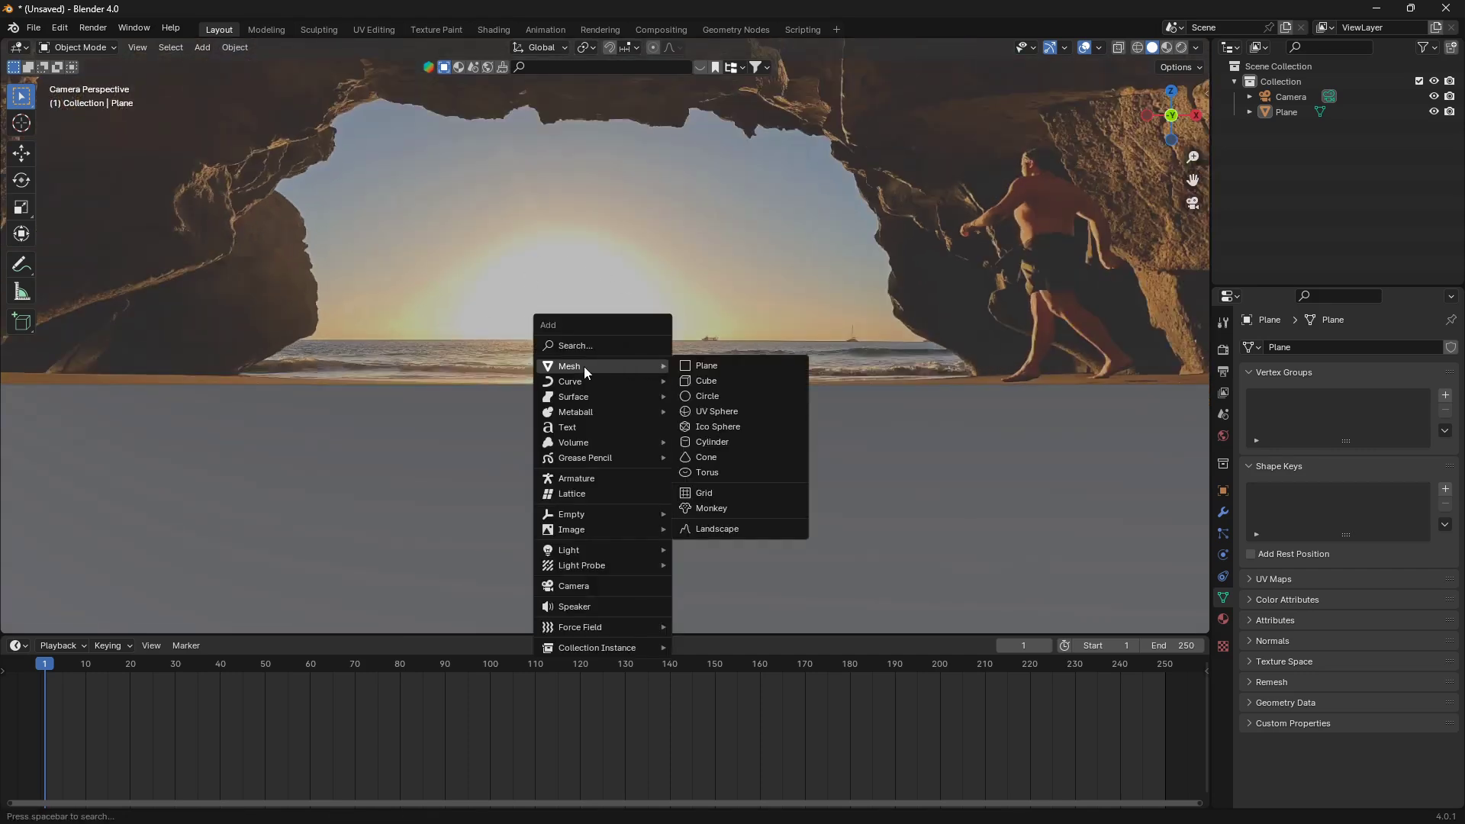
{"action": "left_click", "coordinate": [753, 426]}
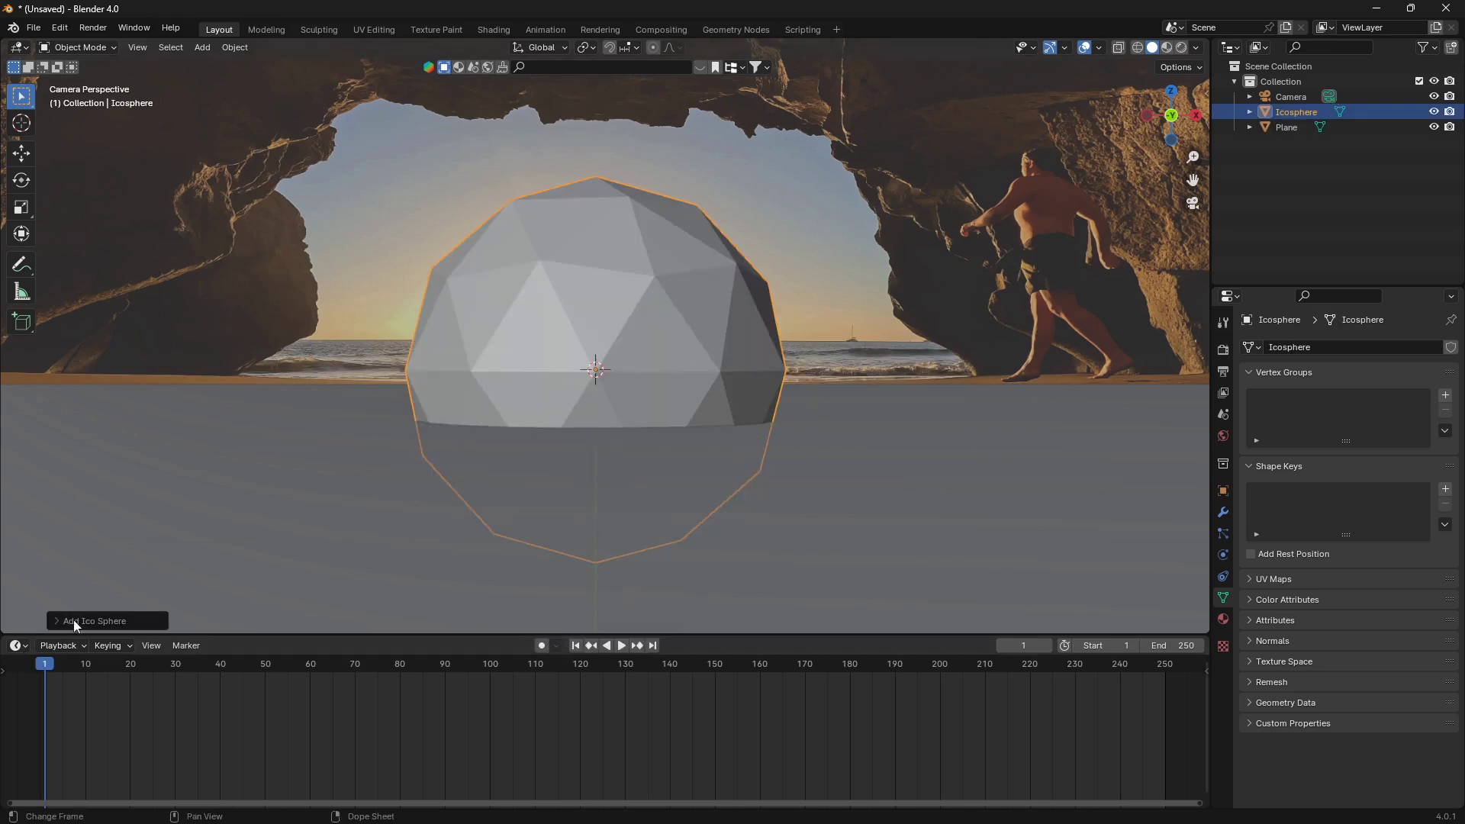
{"action": "left_click", "coordinate": [89, 622]}
{"action": "left_click", "coordinate": [248, 472]}
{"action": "left_click", "coordinate": [248, 472]}
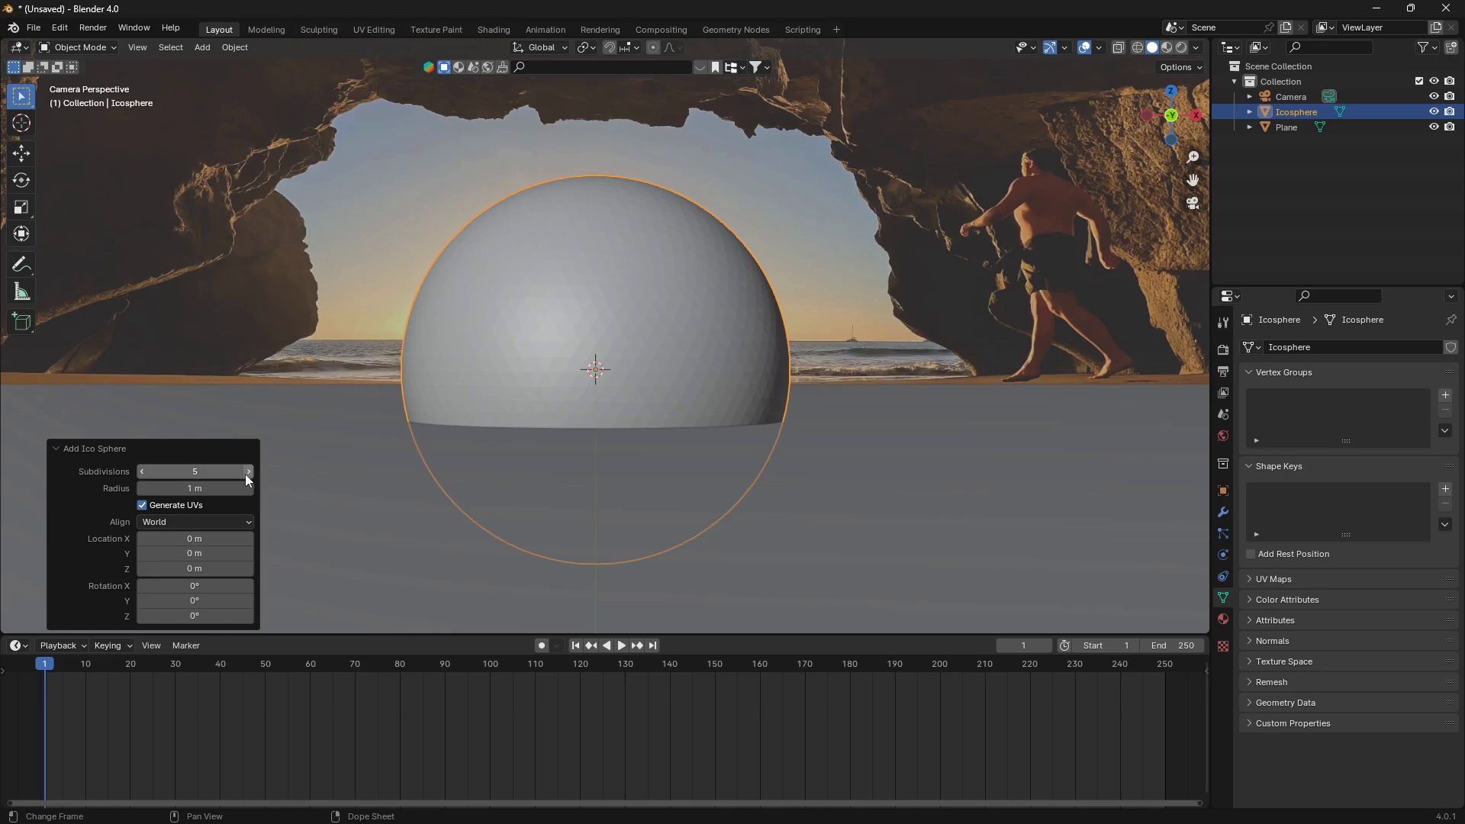
Scale the sphere down to about 0.4, raise it about 0.53 m along Z above the ground plane, and deselect it
{"action": "key", "text": "s"}
{"action": "left_click", "coordinate": [710, 364]}
{"action": "key", "text": "g"}
{"action": "key", "text": "z"}
{"action": "left_click", "coordinate": [738, 254]}
{"action": "left_click", "coordinate": [739, 254]}
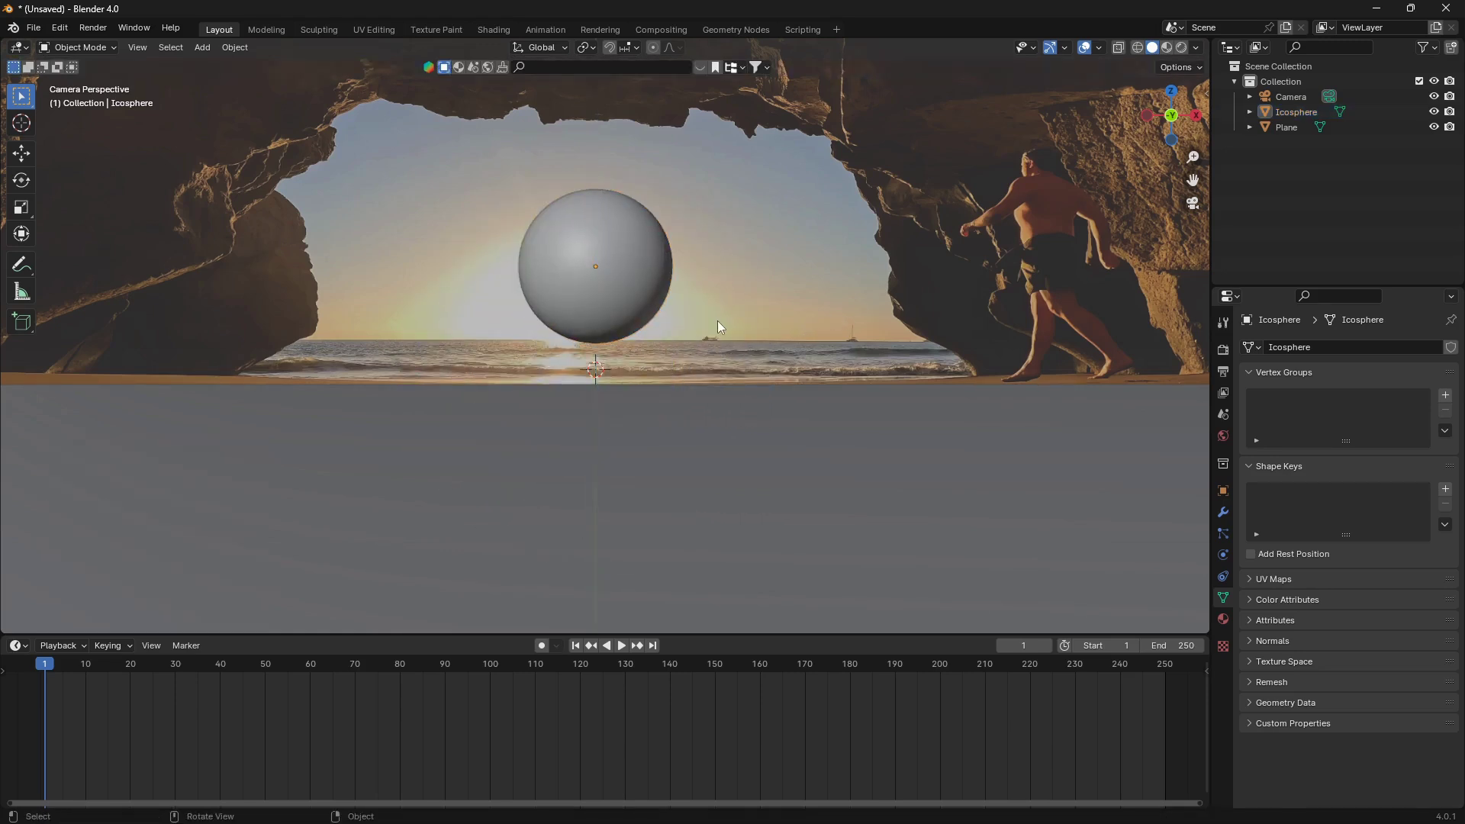
Add a sun light, move it about -1.18 m in X and 0.84 m in Z, and switch the viewport to rendered shading
{"action": "scroll", "coordinate": [717, 321], "scroll_direction": "down", "scroll_amount": 1}
{"action": "key", "text": "shift+a"}
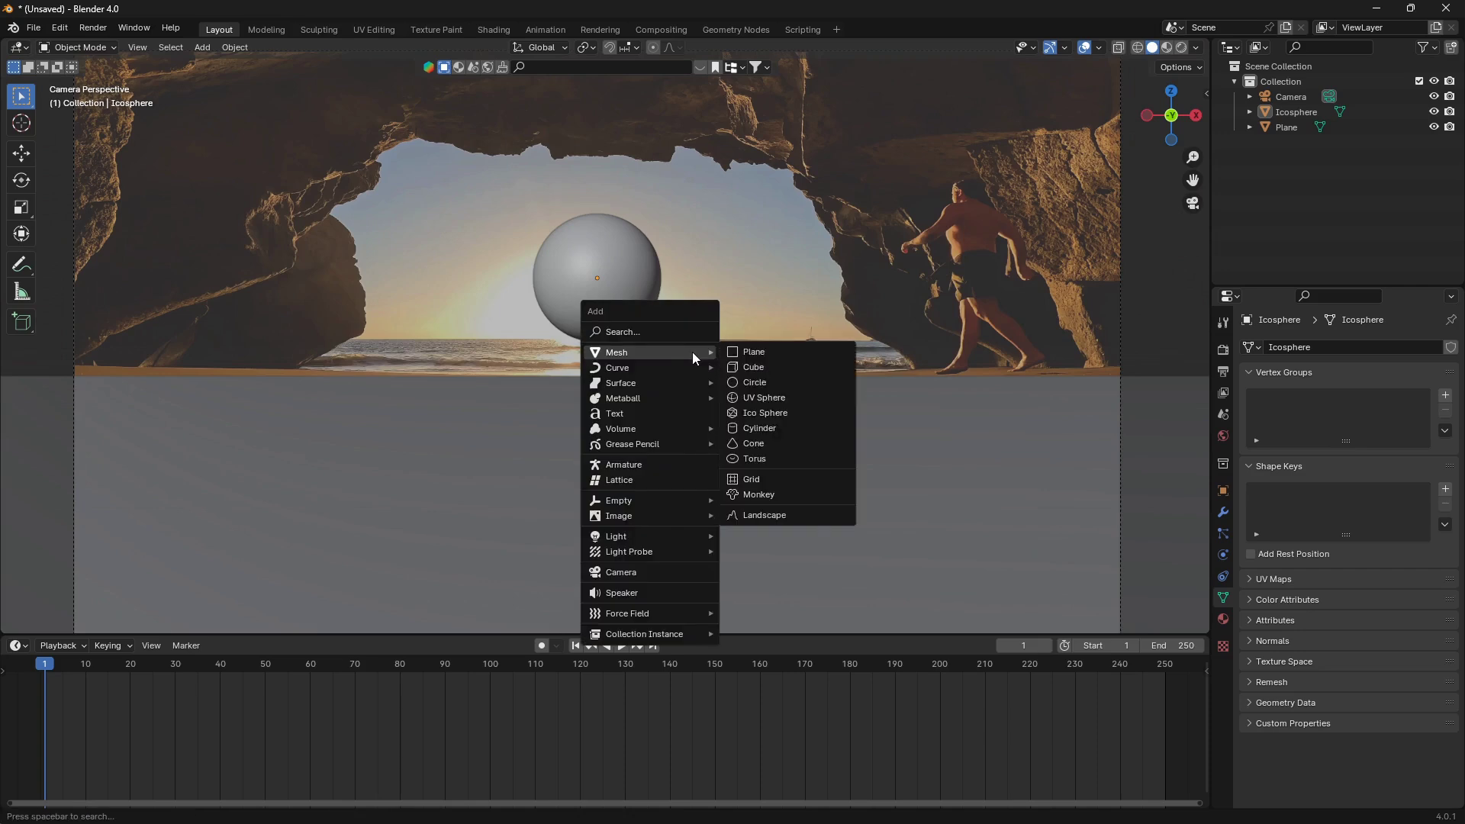
{"action": "mouse_move", "coordinate": [667, 546]}
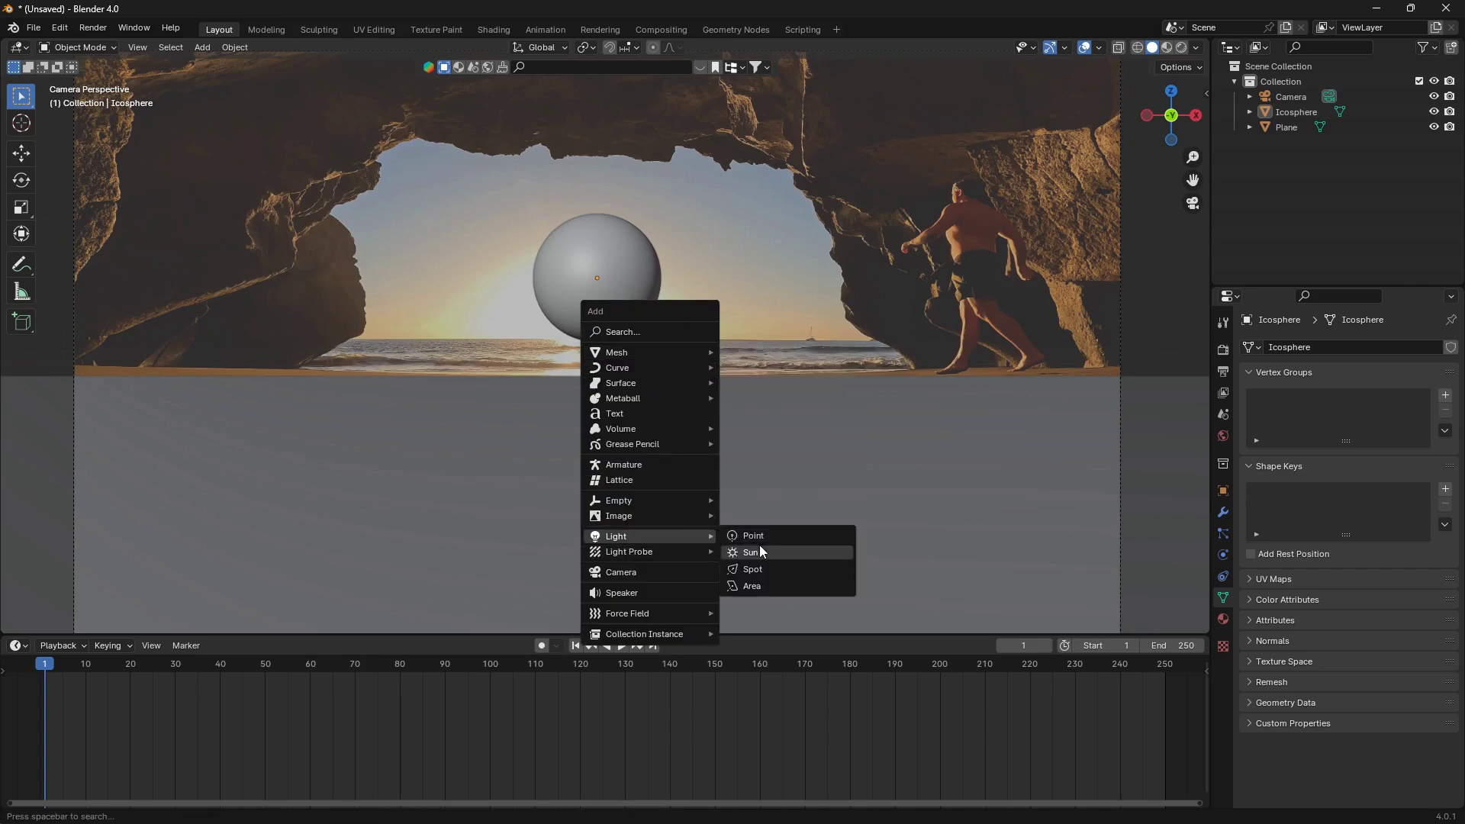
{"action": "left_click", "coordinate": [760, 551]}
{"action": "key", "text": "g"}
{"action": "left_click", "coordinate": [441, 117]}
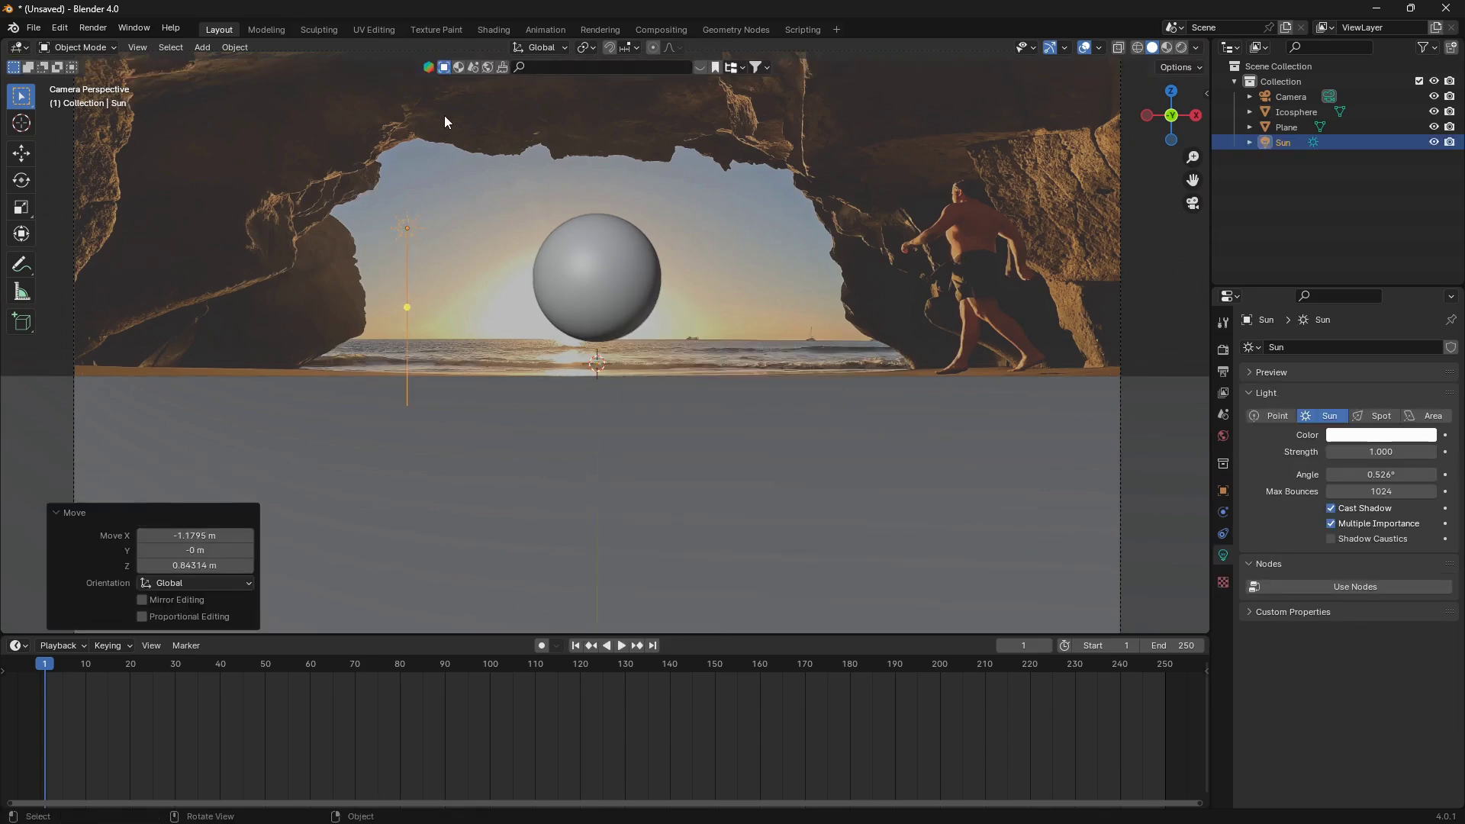
{"action": "left_click", "coordinate": [1183, 48]}
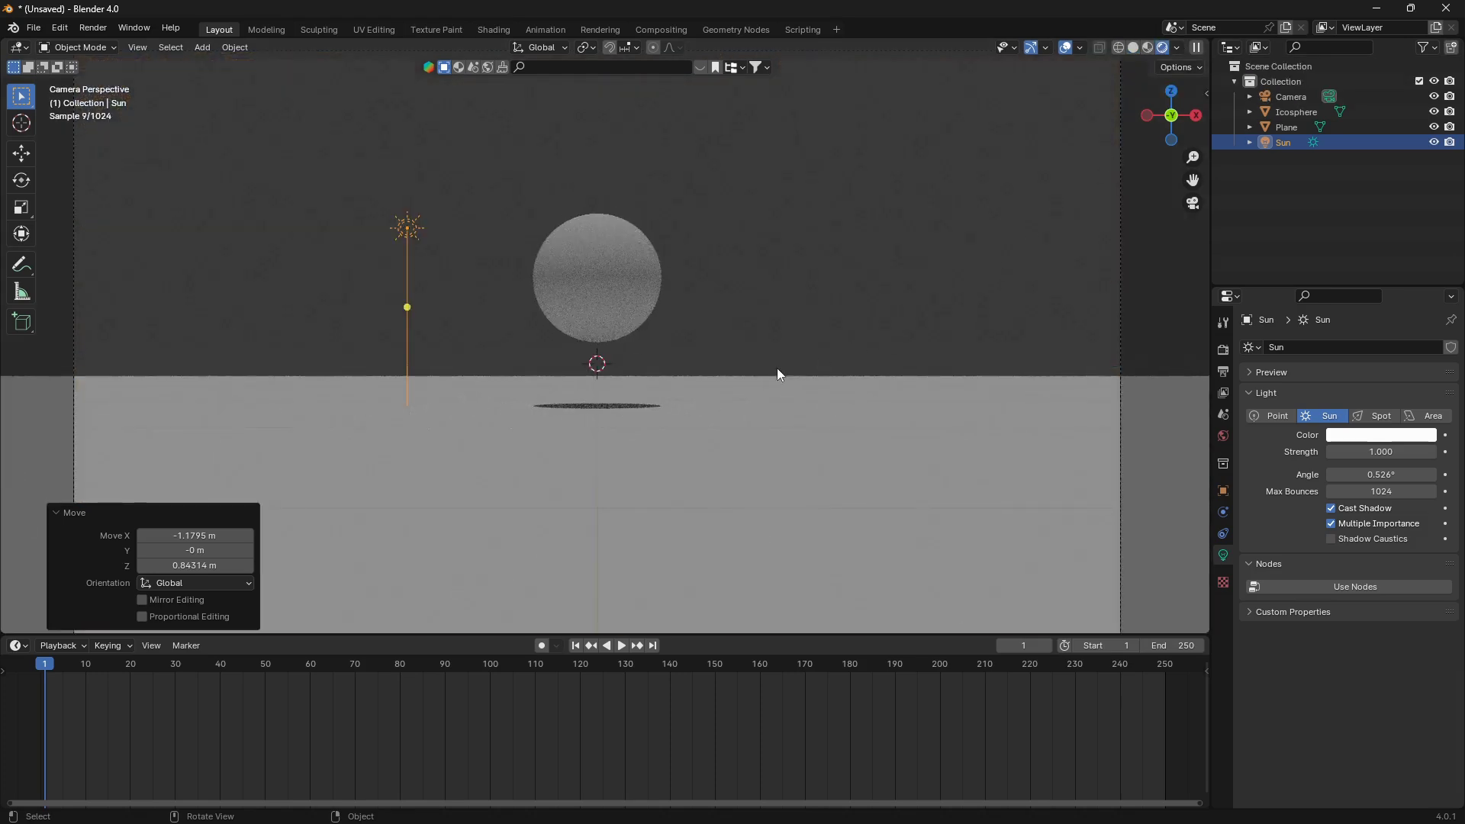
{"action": "key", "text": "r"}
{"action": "key", "text": "Escape"}
{"action": "key", "text": "r"}
{"action": "key", "text": "x"}
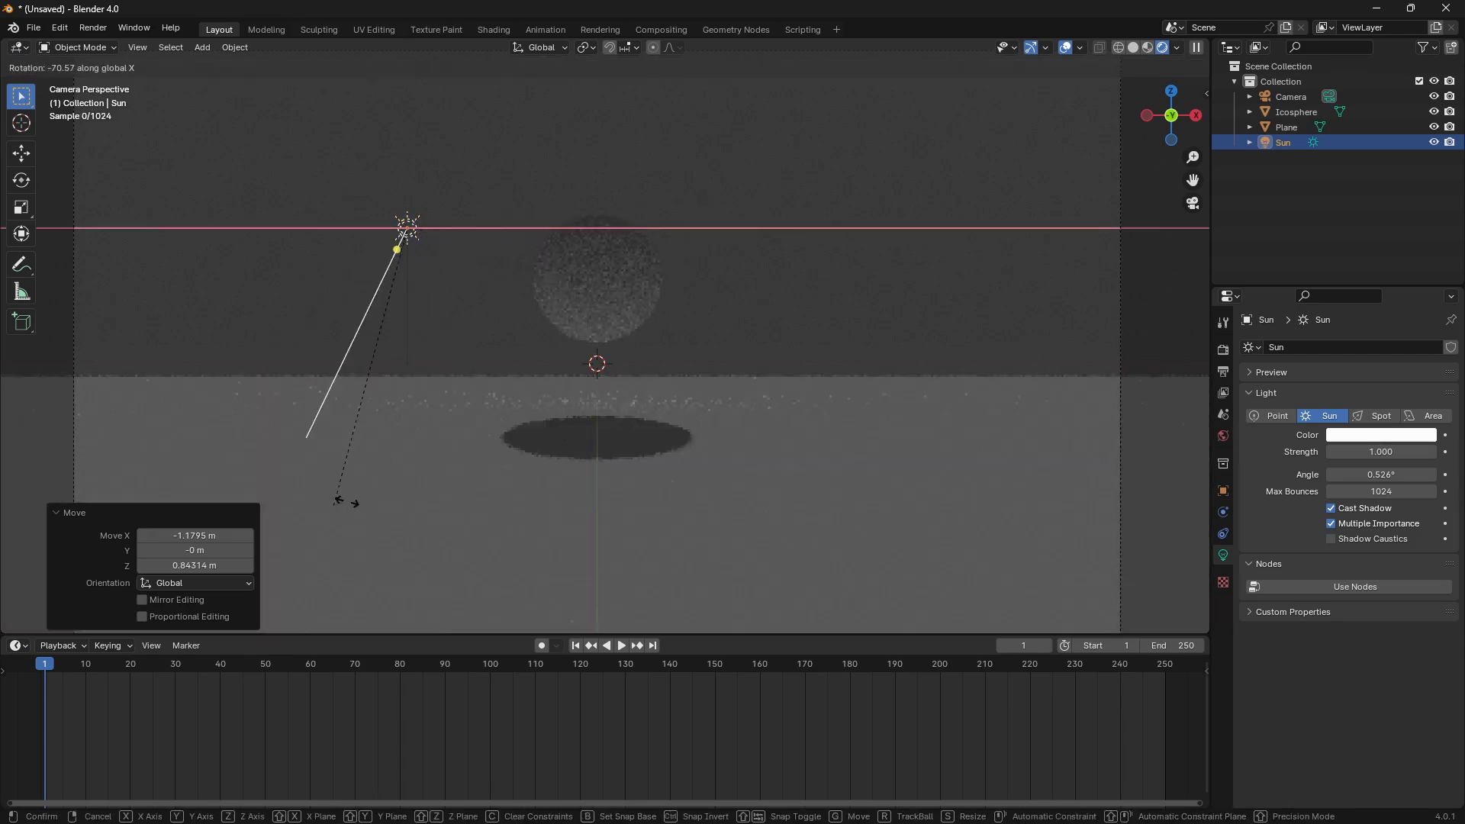
{"action": "key", "text": "Escape"}
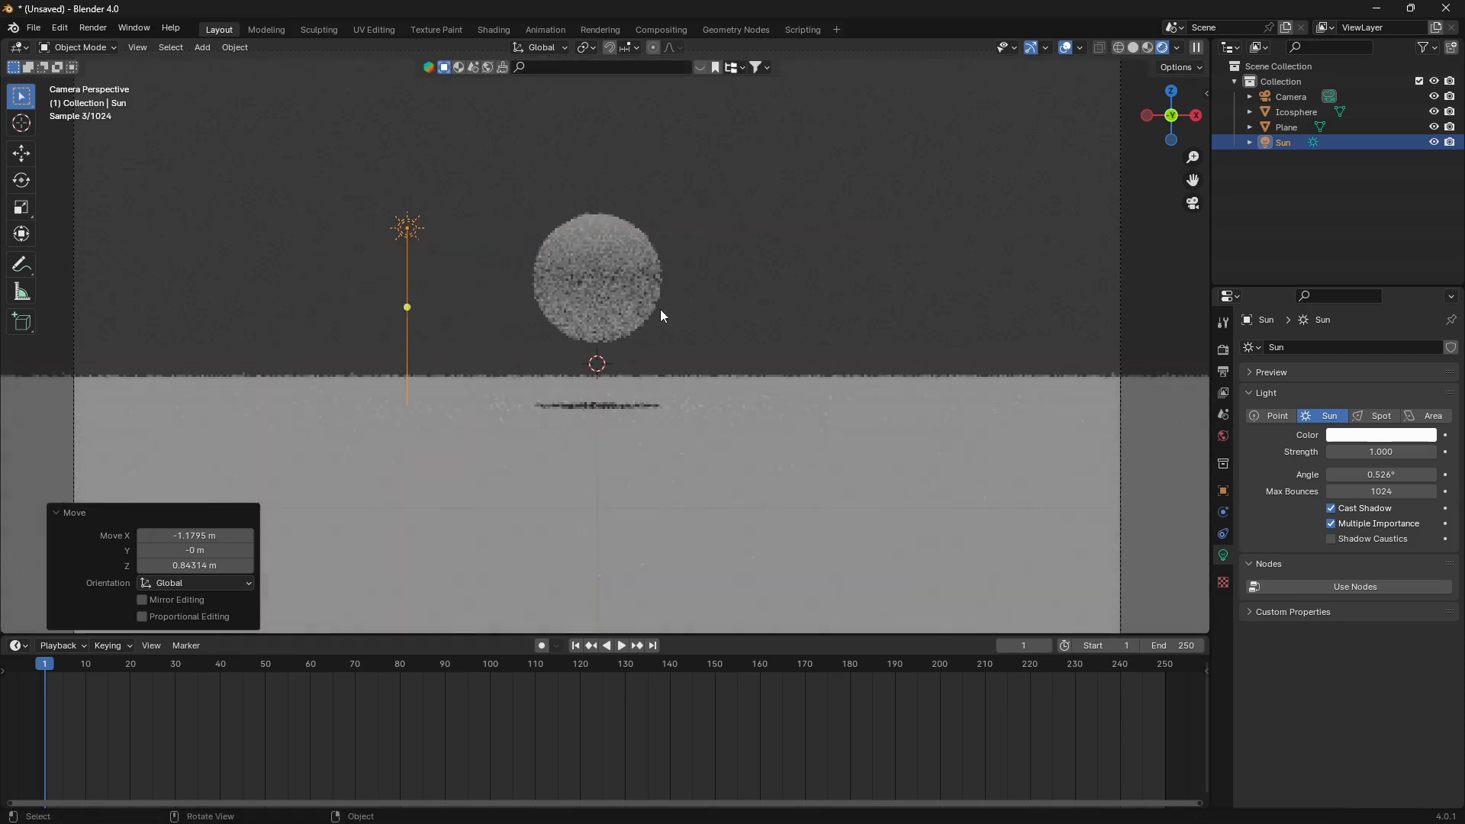
Enable the transparent film option in the render settings so the background footage shows behind the objects
{"action": "left_click", "coordinate": [1223, 350]}
{"action": "scroll", "coordinate": [1269, 704], "scroll_direction": "down", "scroll_amount": 5}
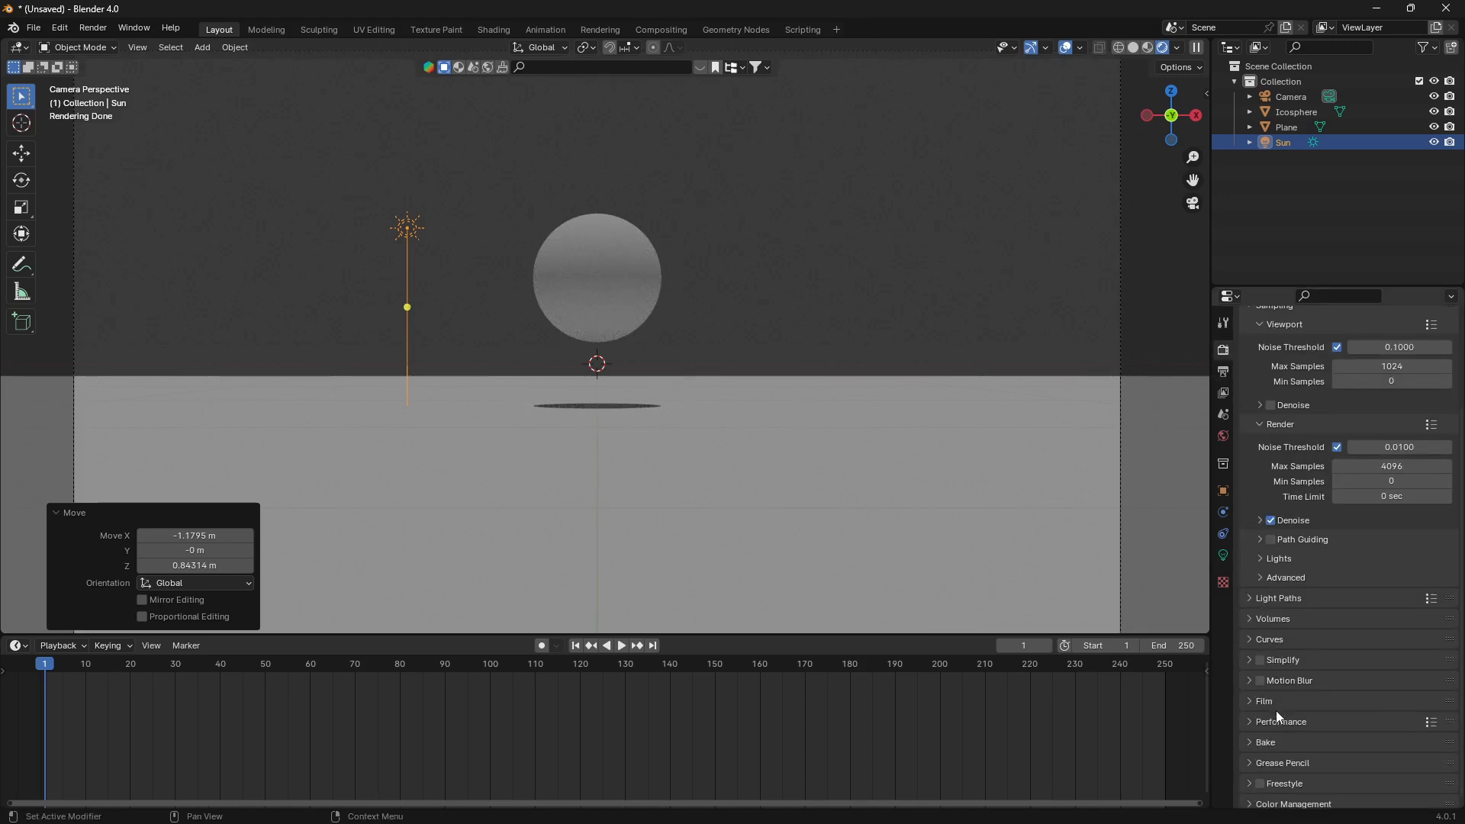
{"action": "left_click", "coordinate": [1253, 696]}
{"action": "scroll", "coordinate": [1297, 697], "scroll_direction": "down", "scroll_amount": 1}
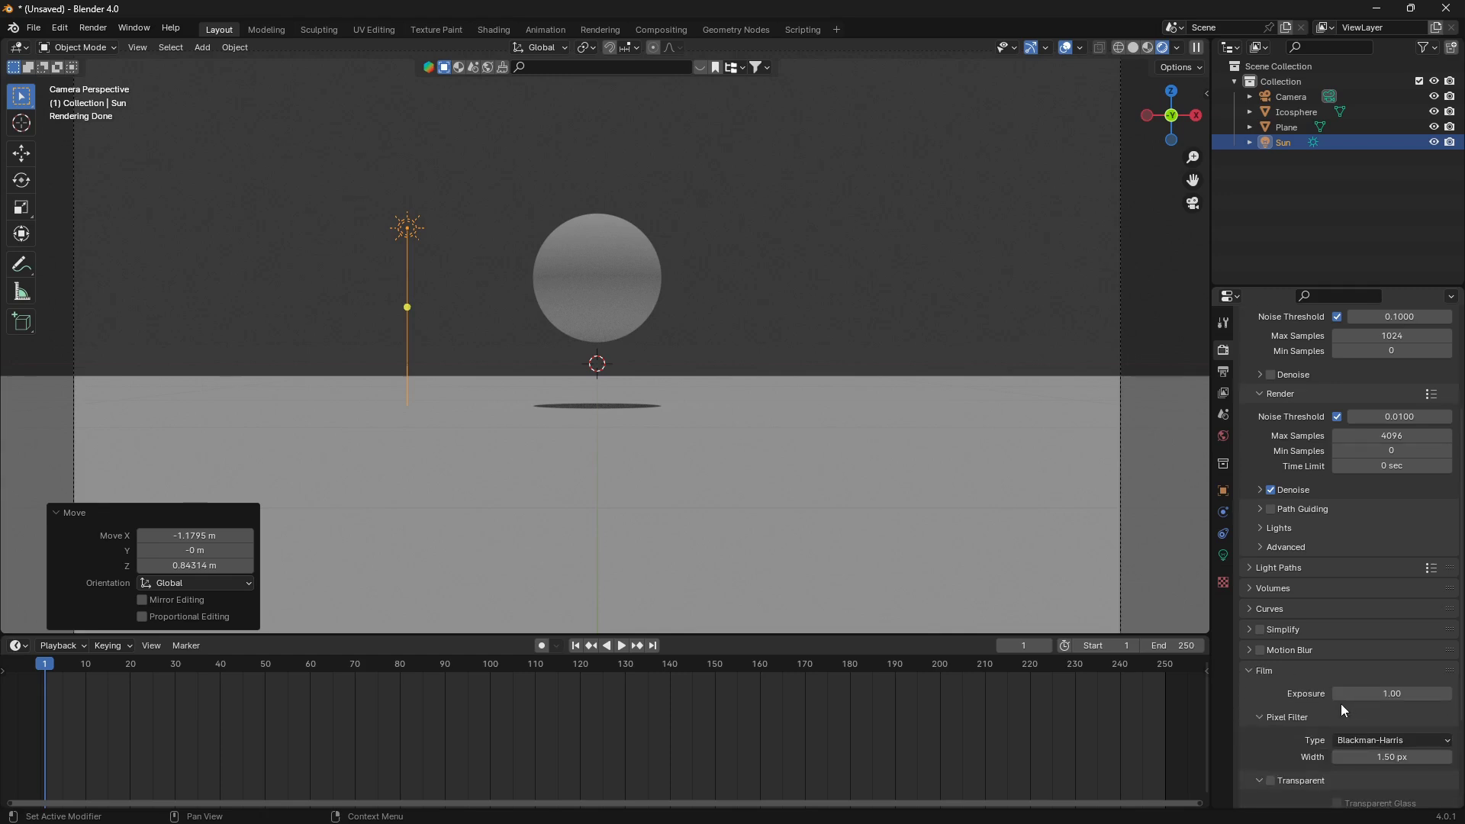
{"action": "scroll", "coordinate": [1334, 714], "scroll_direction": "down", "scroll_amount": 3}
{"action": "left_click", "coordinate": [1271, 689]}
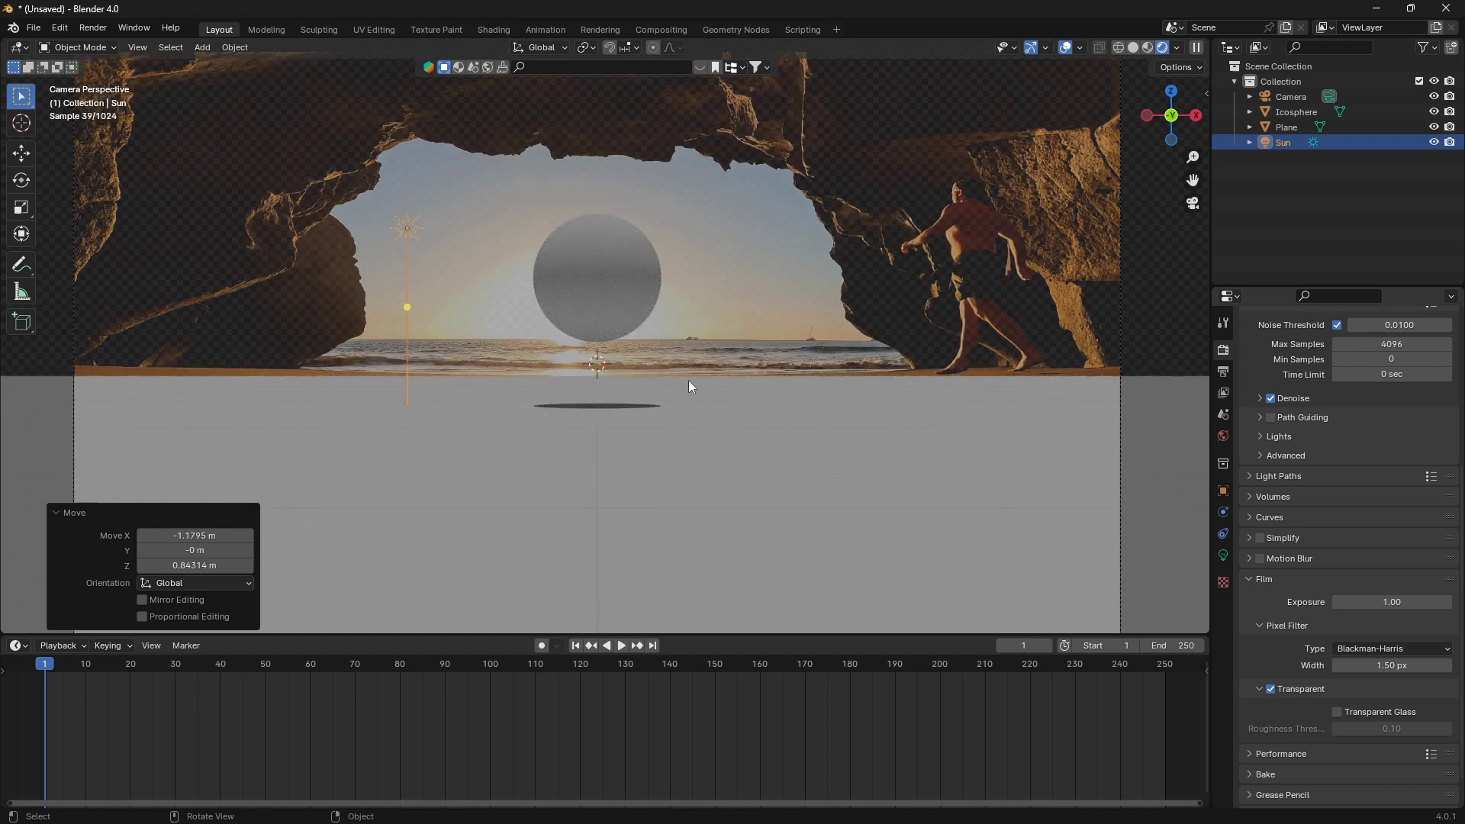
{"action": "key", "text": "r"}
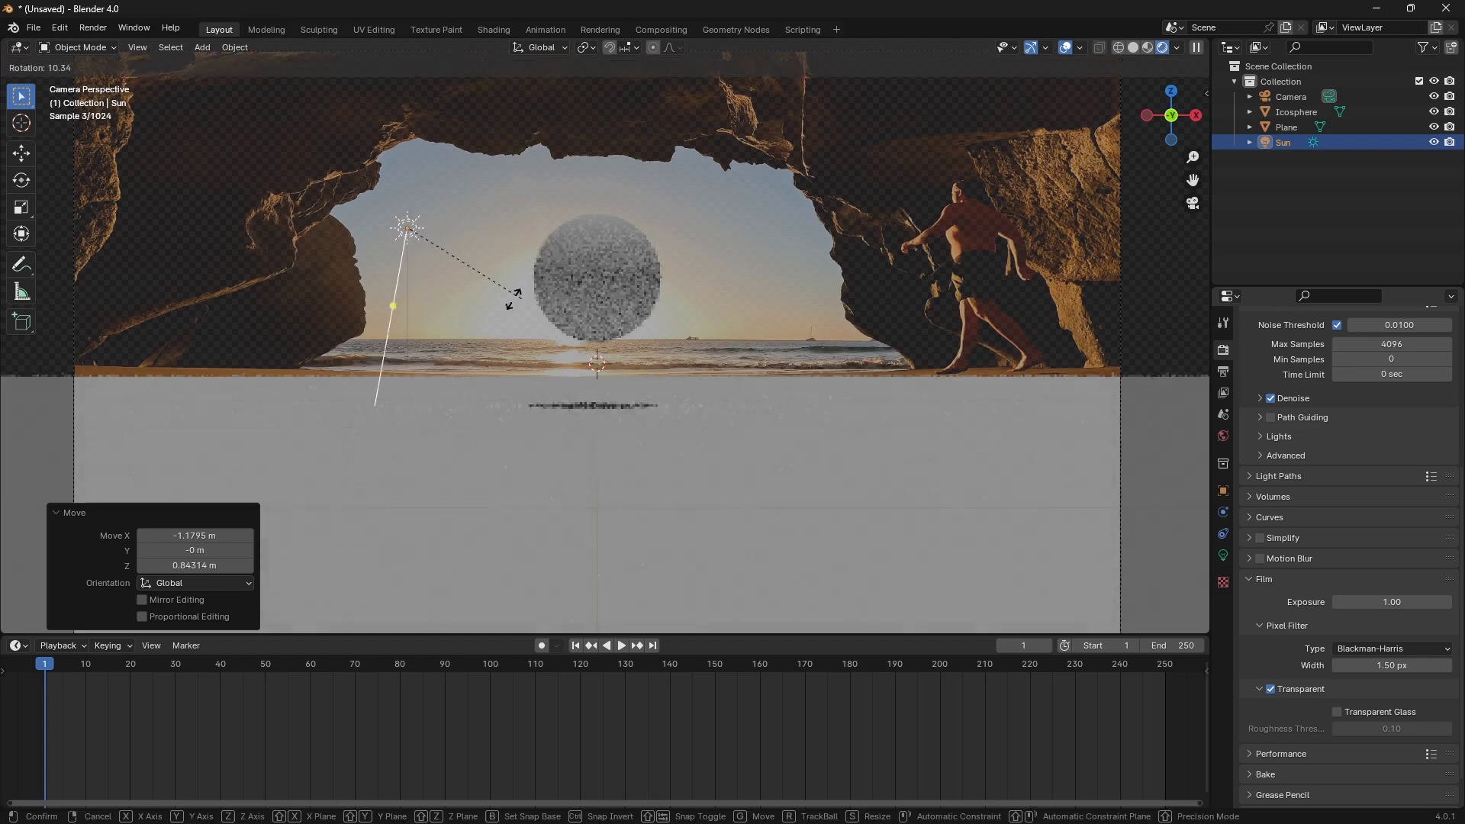
{"action": "key", "text": "Escape"}
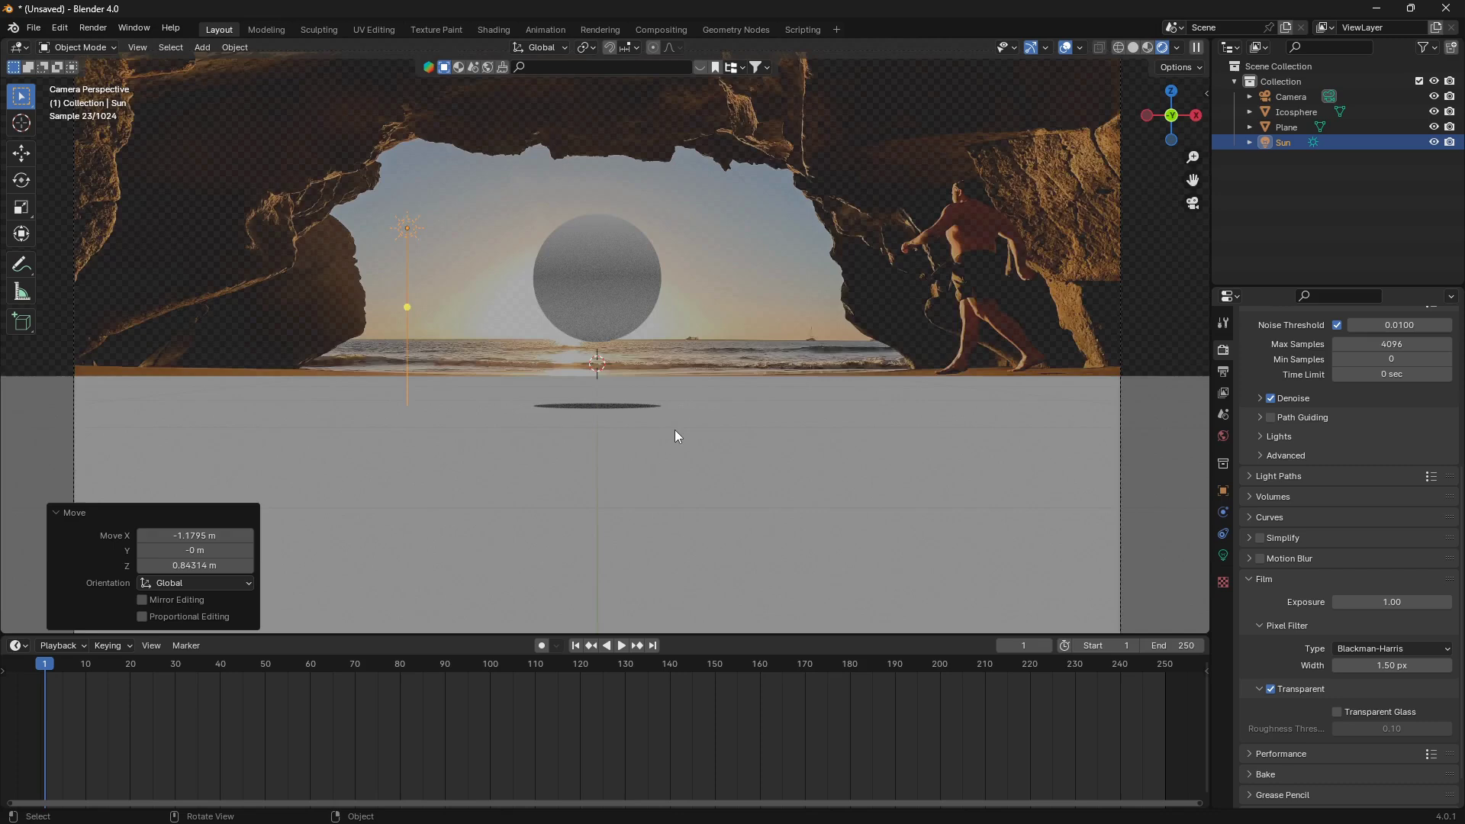
{"action": "scroll", "coordinate": [675, 429], "scroll_direction": "up", "scroll_amount": 1}
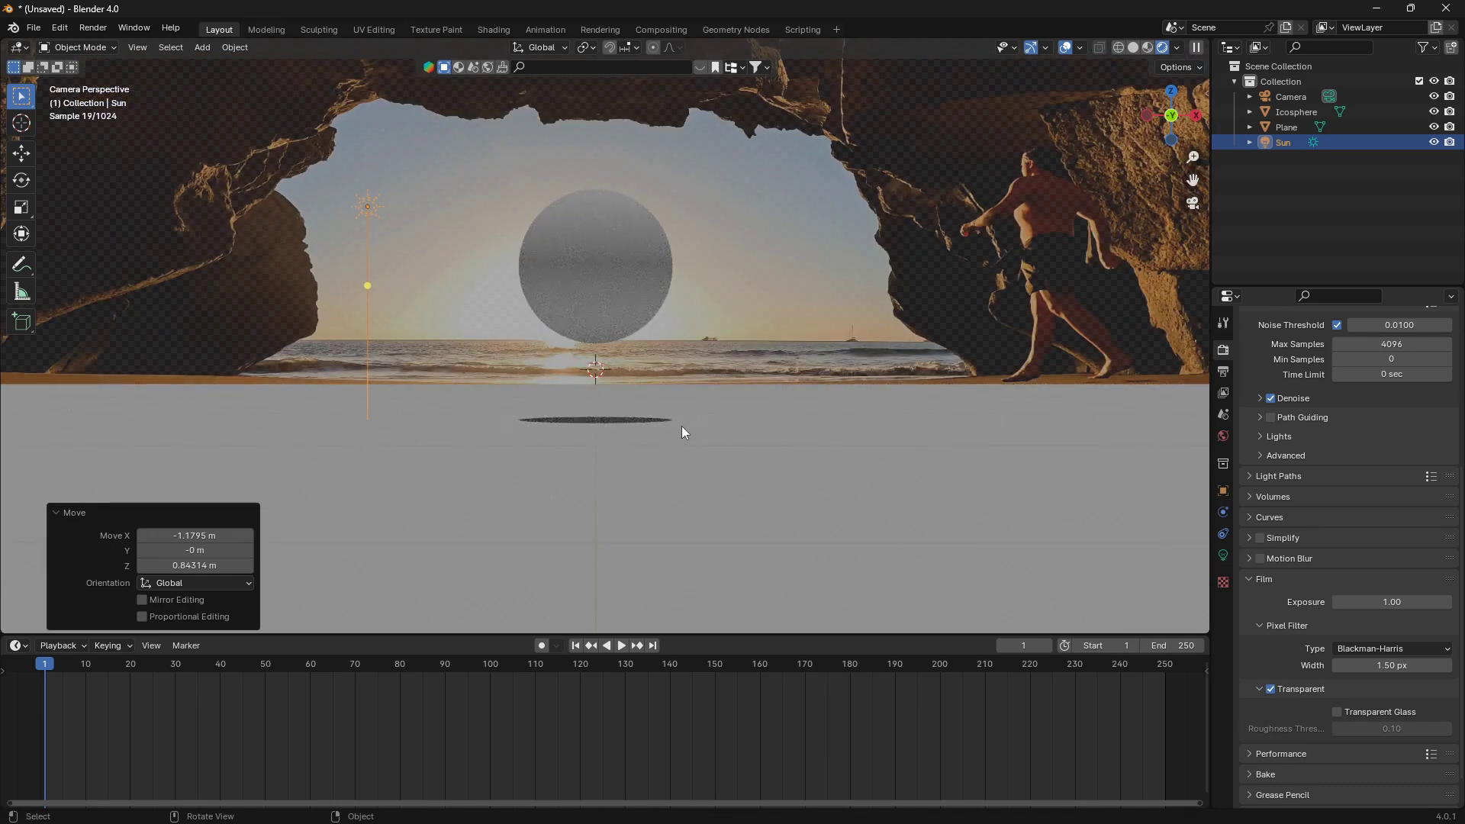
{"action": "scroll", "coordinate": [678, 427], "scroll_direction": "down", "scroll_amount": 1}
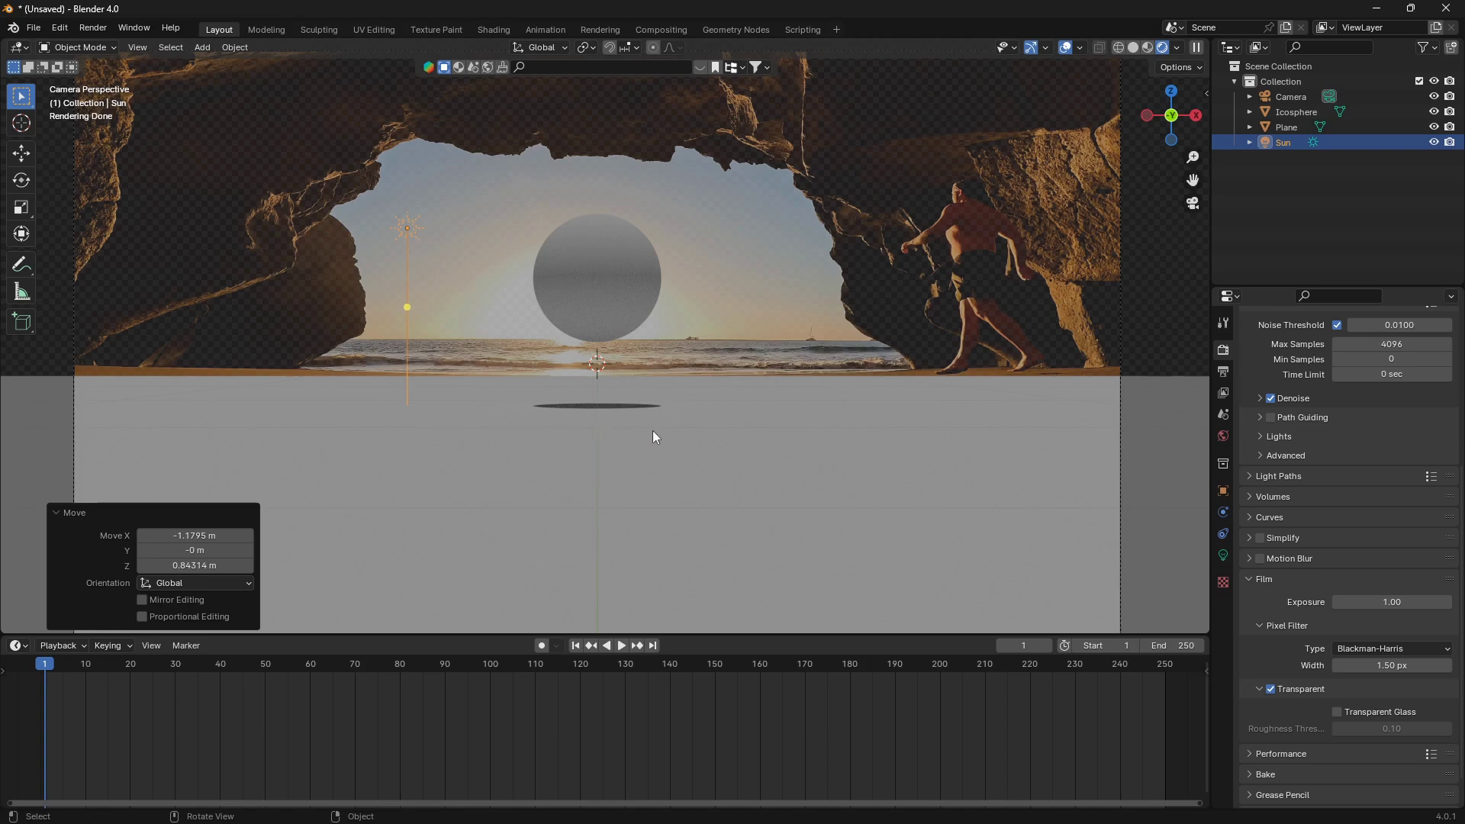
Make the ground plane a shadow catcher in its object visibility settings, and deselect it
{"action": "scroll", "coordinate": [648, 444], "scroll_direction": "up", "scroll_amount": 1}
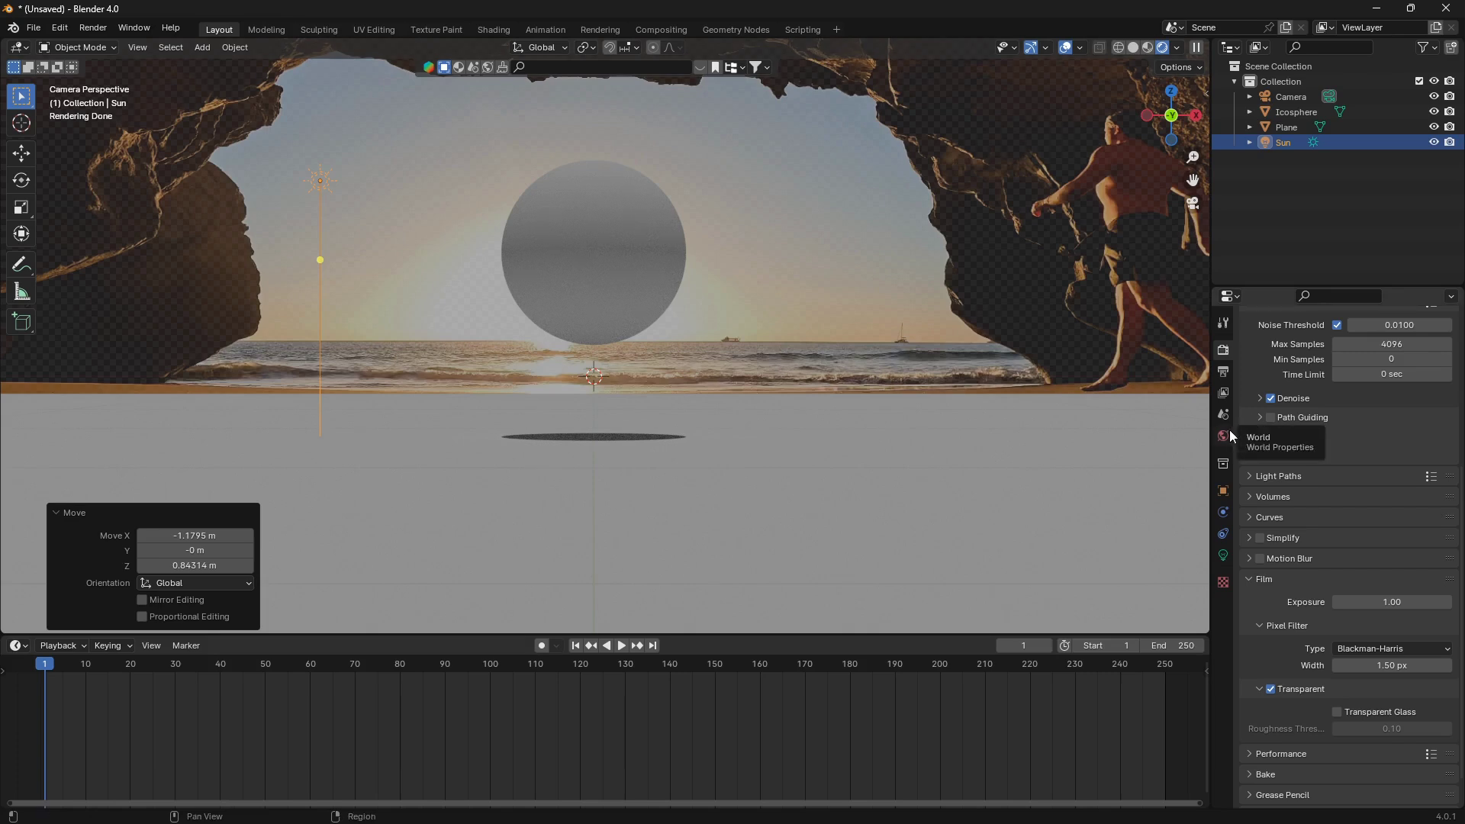
{"action": "left_click", "coordinate": [1225, 493]}
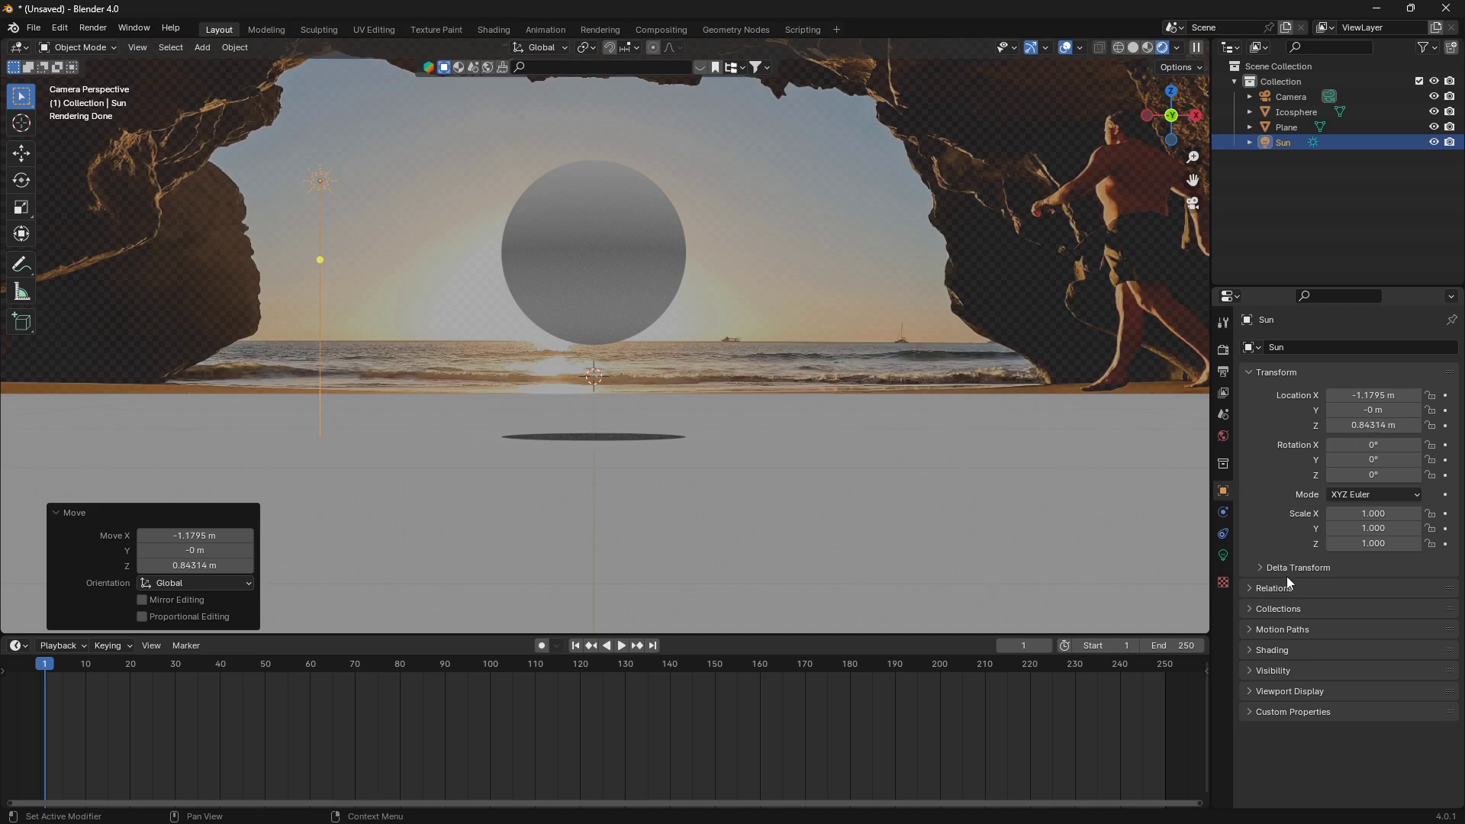
{"action": "left_click", "coordinate": [1253, 670]}
{"action": "scroll", "coordinate": [1312, 625], "scroll_direction": "down", "scroll_amount": 2}
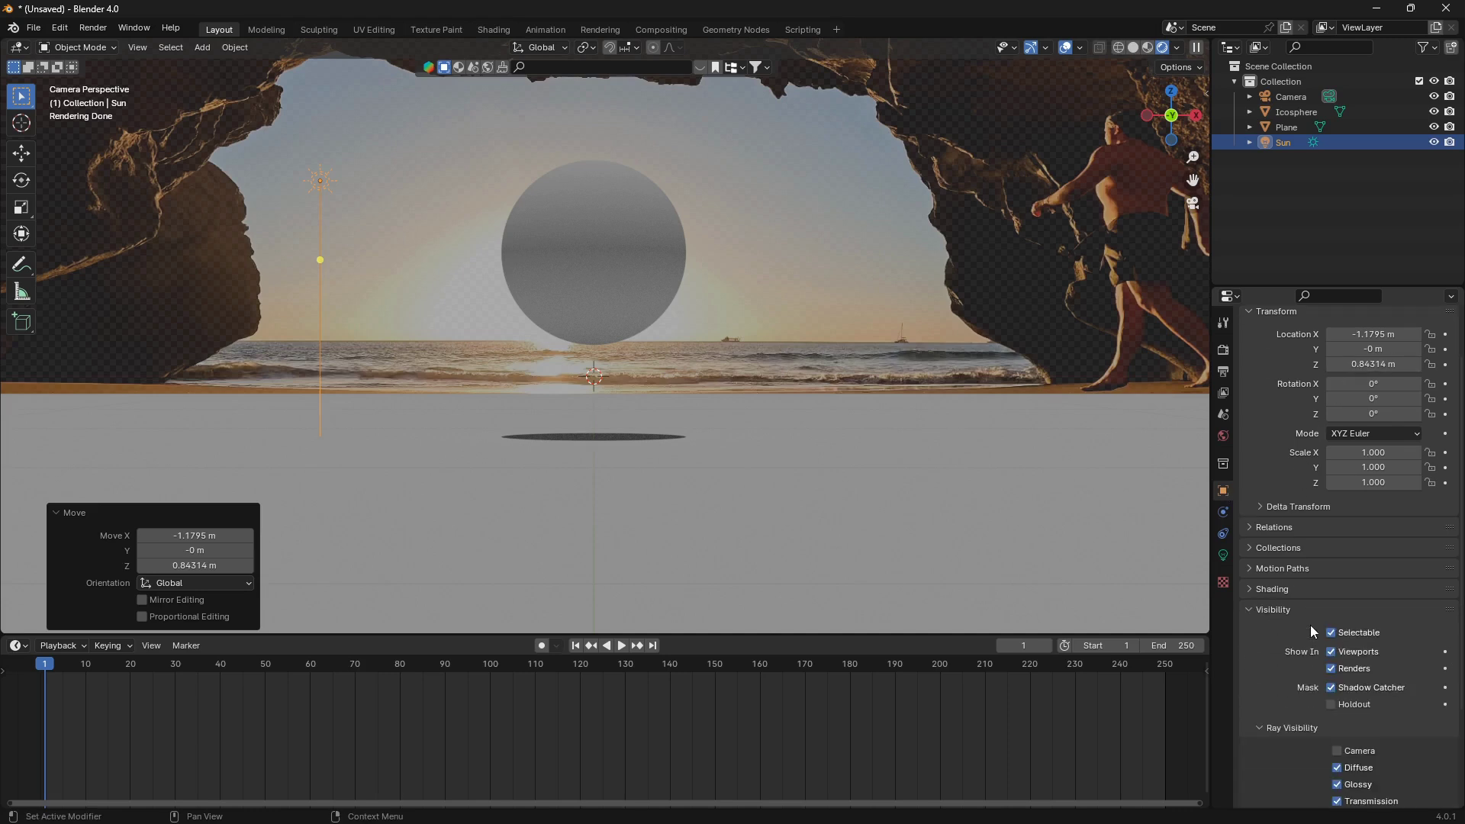
{"action": "left_click", "coordinate": [824, 507]}
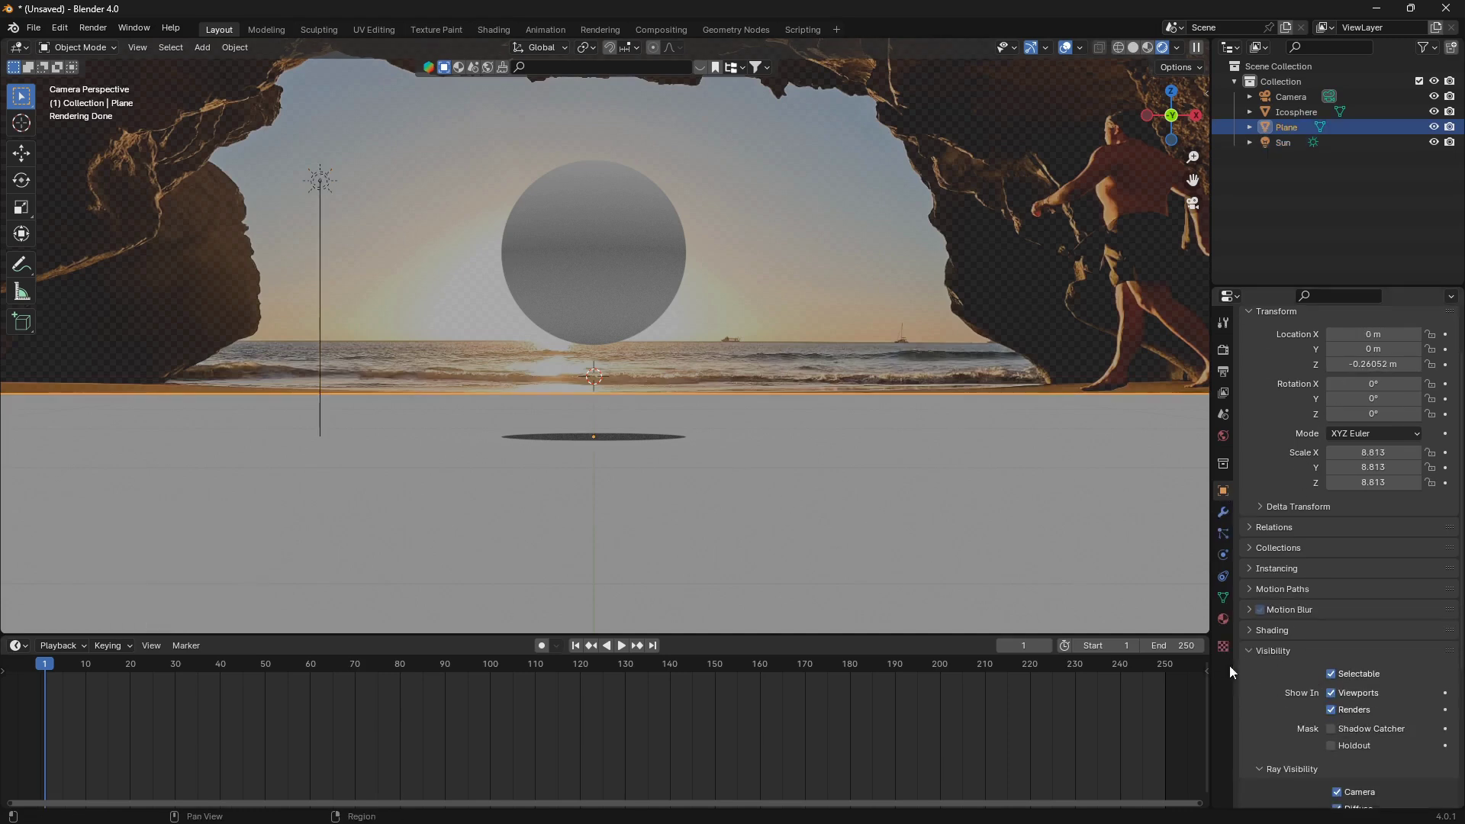
{"action": "left_click", "coordinate": [1331, 729]}
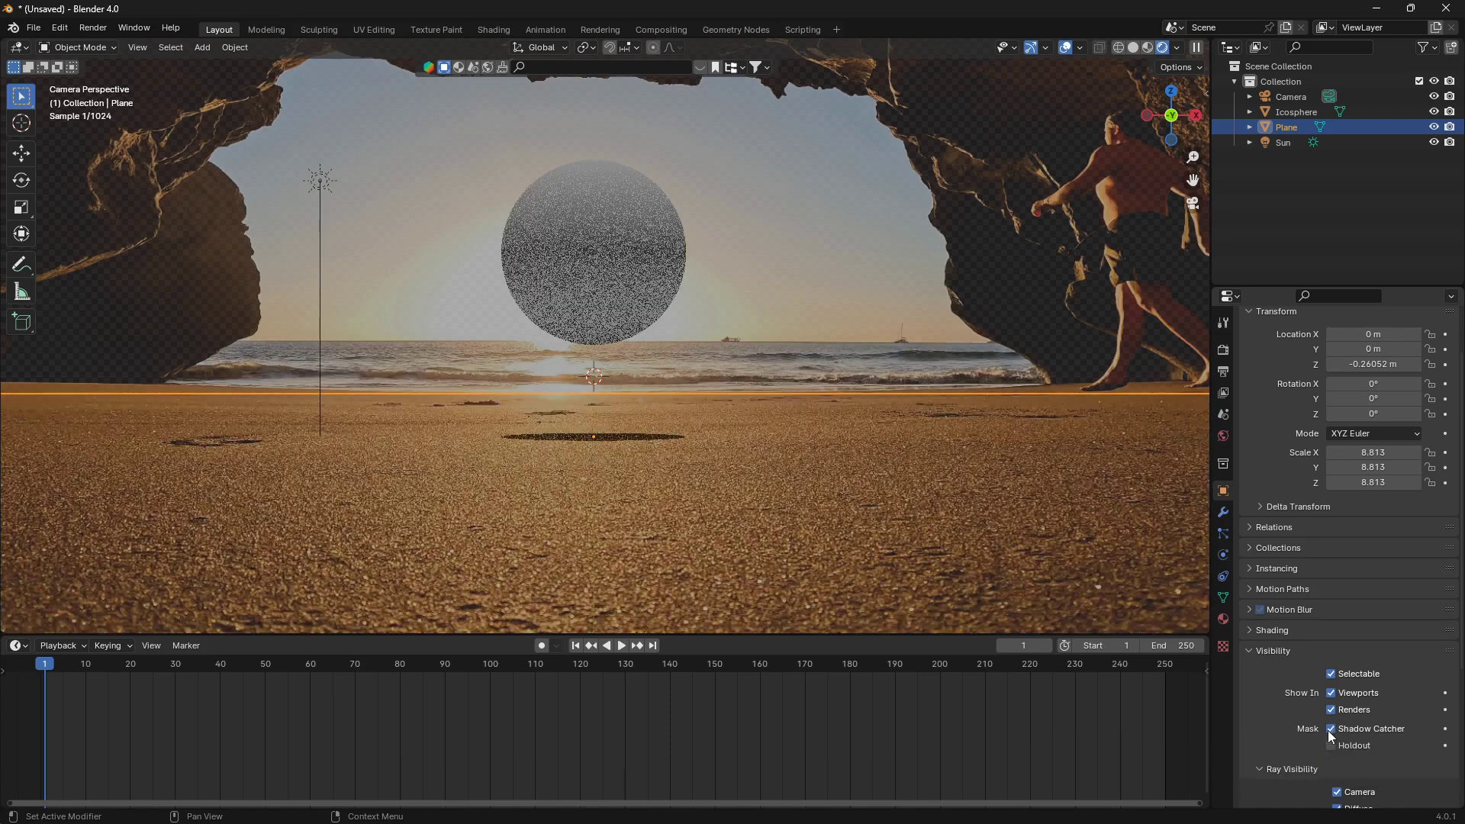
{"action": "key", "text": "Home"}
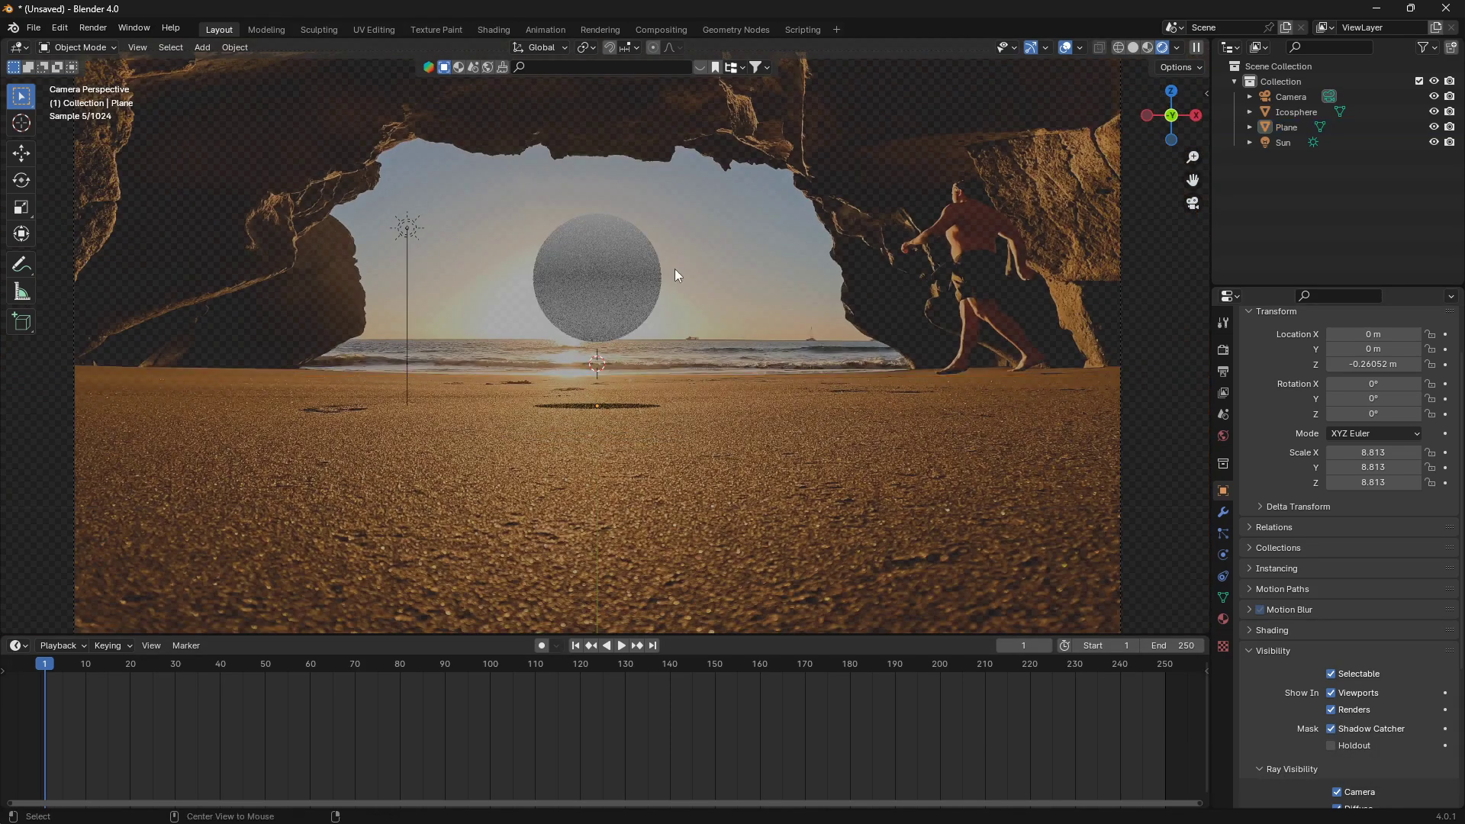
Try moving the sphere freely and along Y to test how its shadow follows on the sand
{"action": "left_click", "coordinate": [641, 287]}
{"action": "key", "text": "g"}
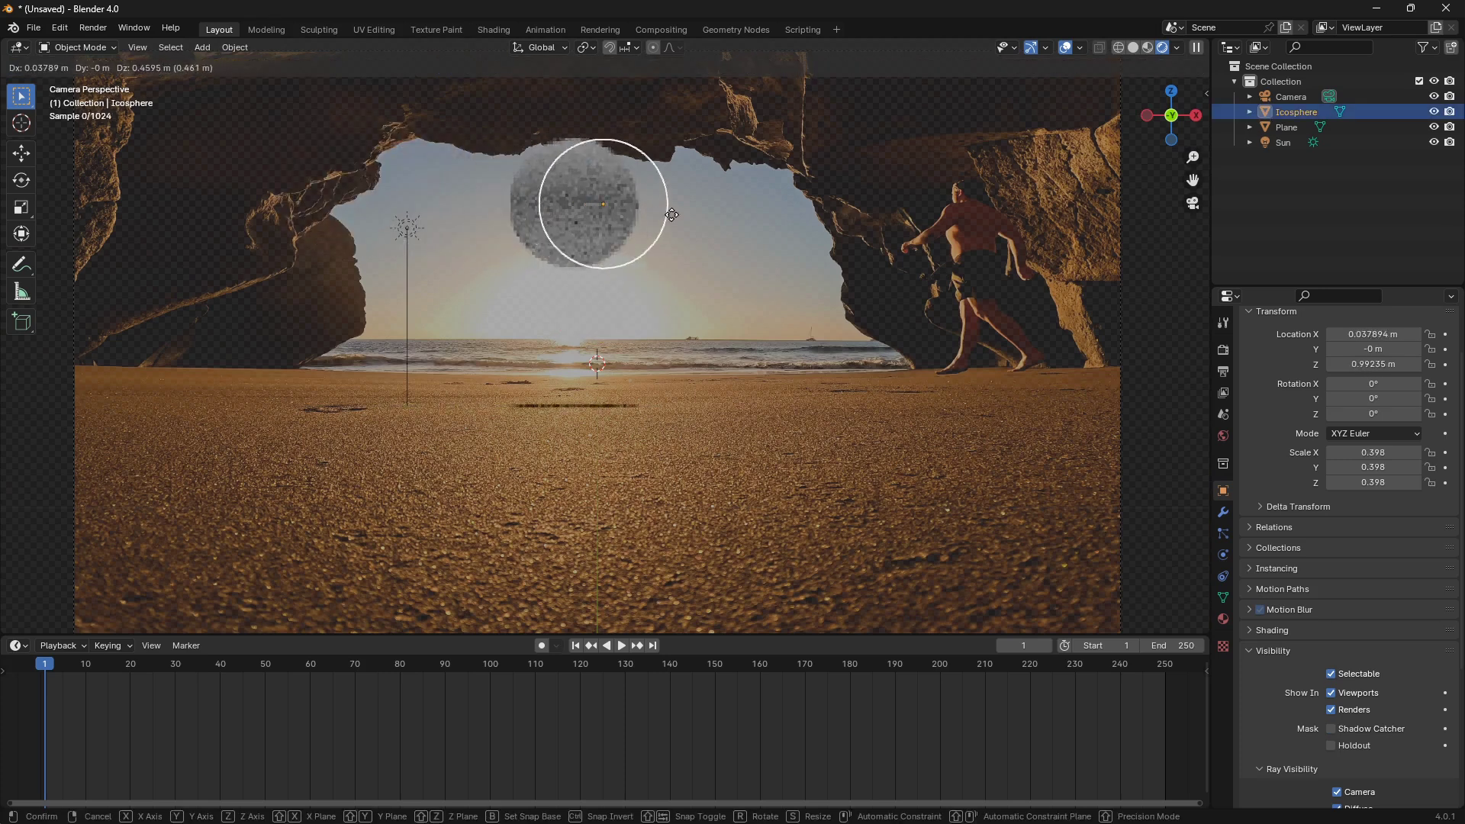
{"action": "key", "text": "Escape"}
{"action": "key", "text": "r"}
{"action": "key", "text": "x"}
{"action": "key", "text": "g"}
{"action": "key", "text": "y"}
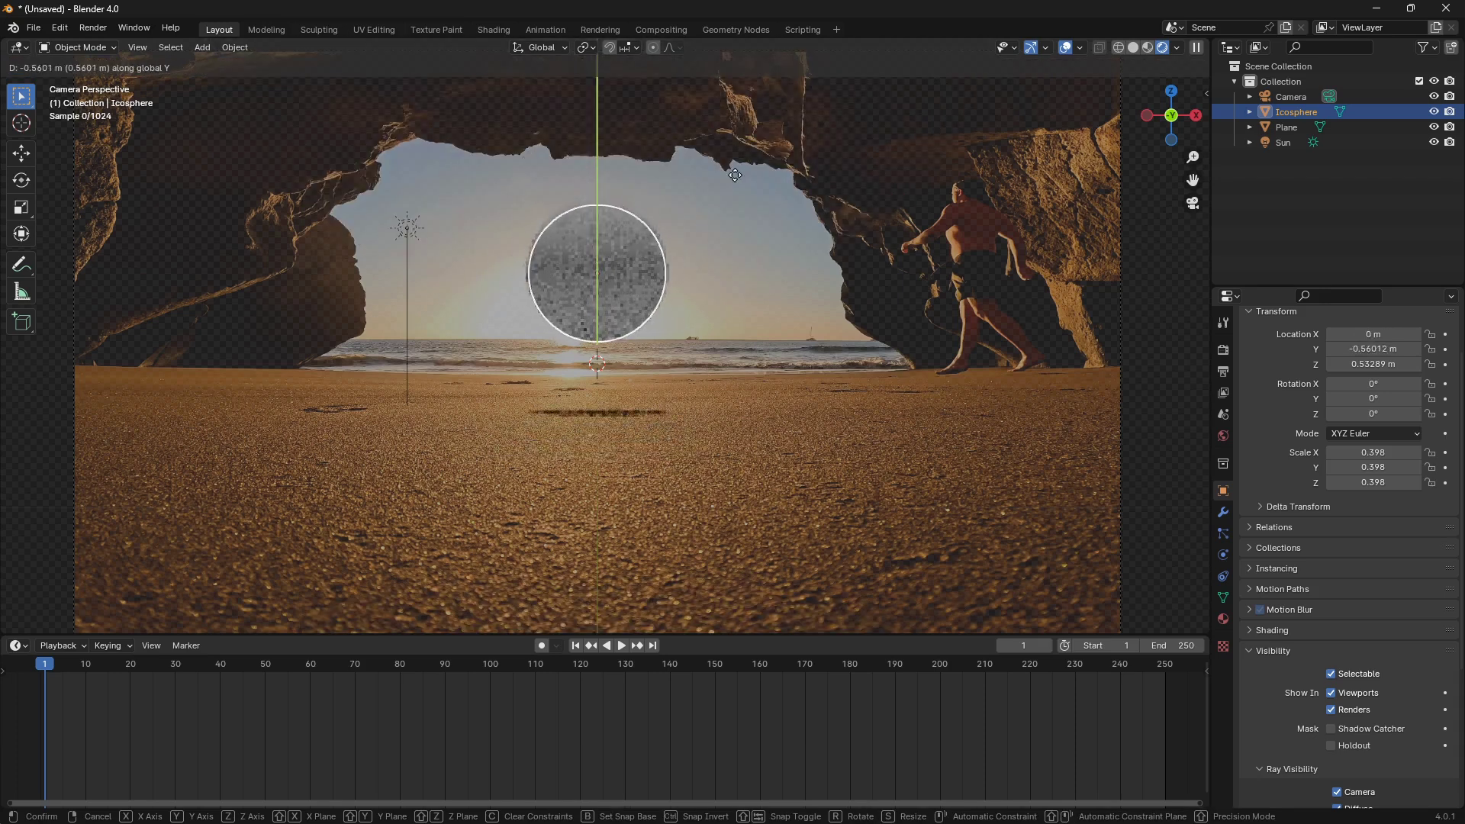
{"action": "right_click", "coordinate": [842, 143]}
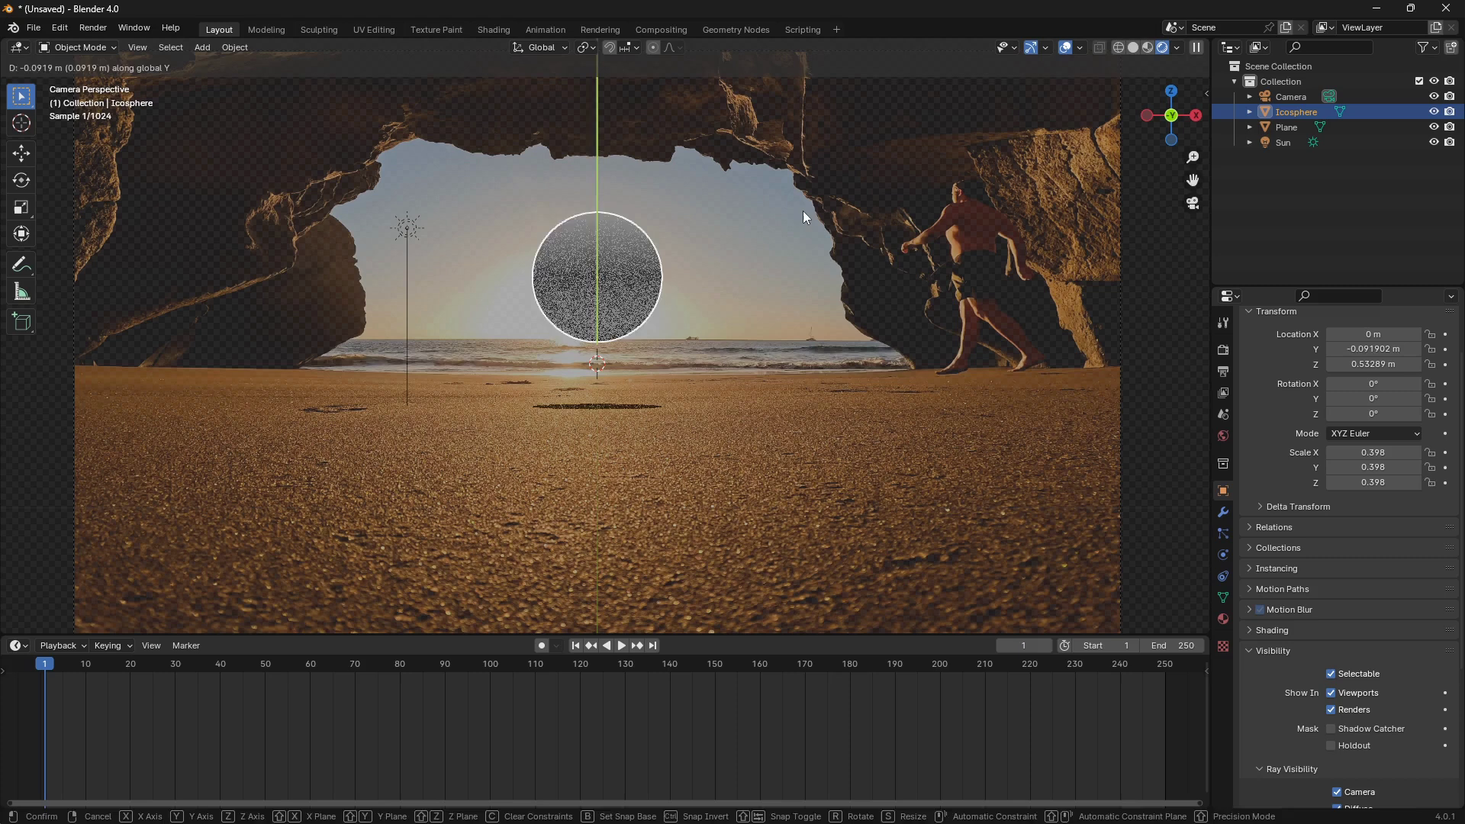
Try rotating the sun light about X and freely to test how the sphere's shadow changes direction
{"action": "left_click", "coordinate": [405, 226]}
{"action": "key", "text": "r"}
{"action": "key", "text": "x"}
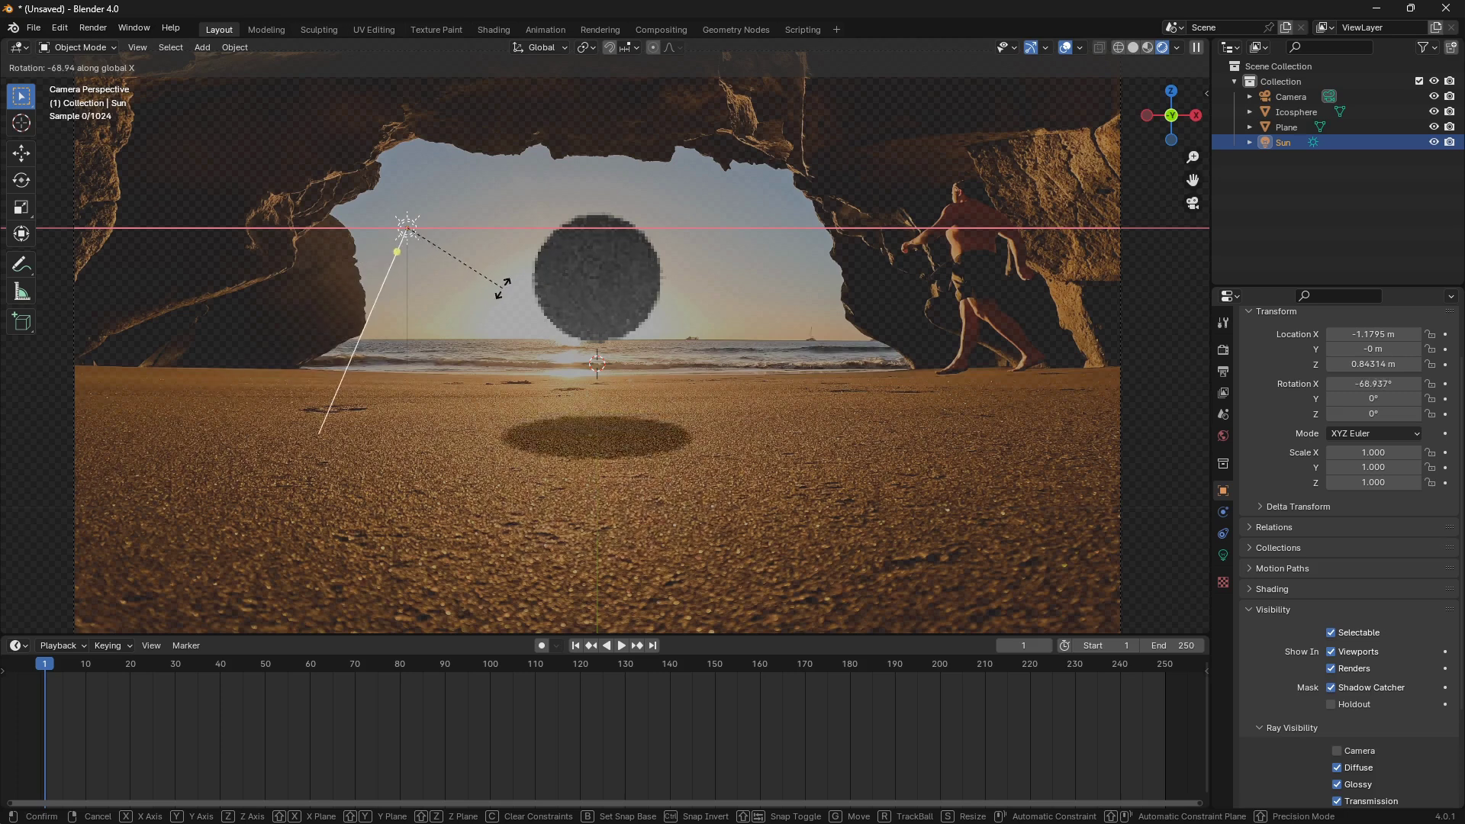
{"action": "right_click", "coordinate": [529, 196]}
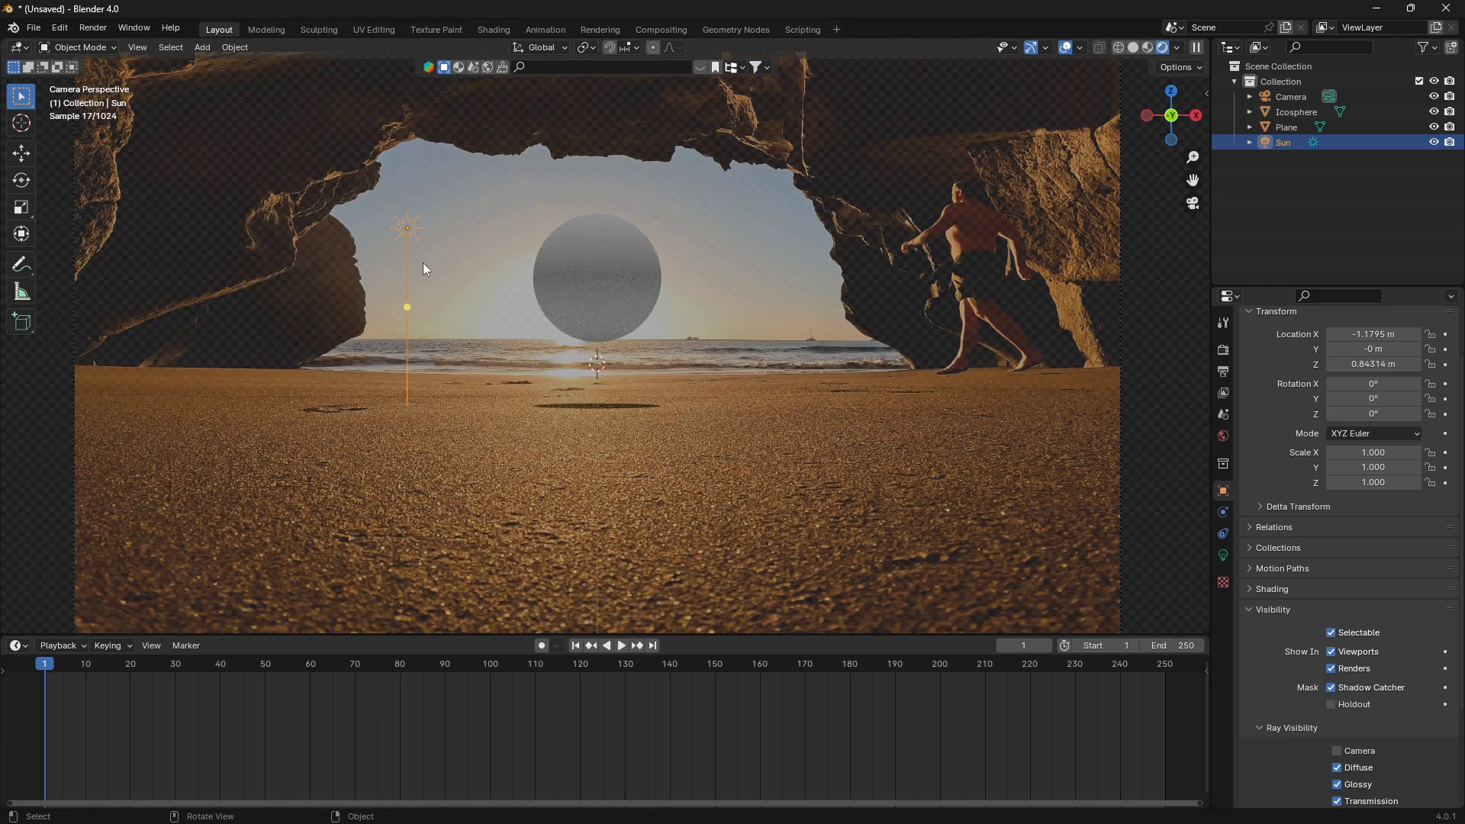
{"action": "key", "text": "r"}
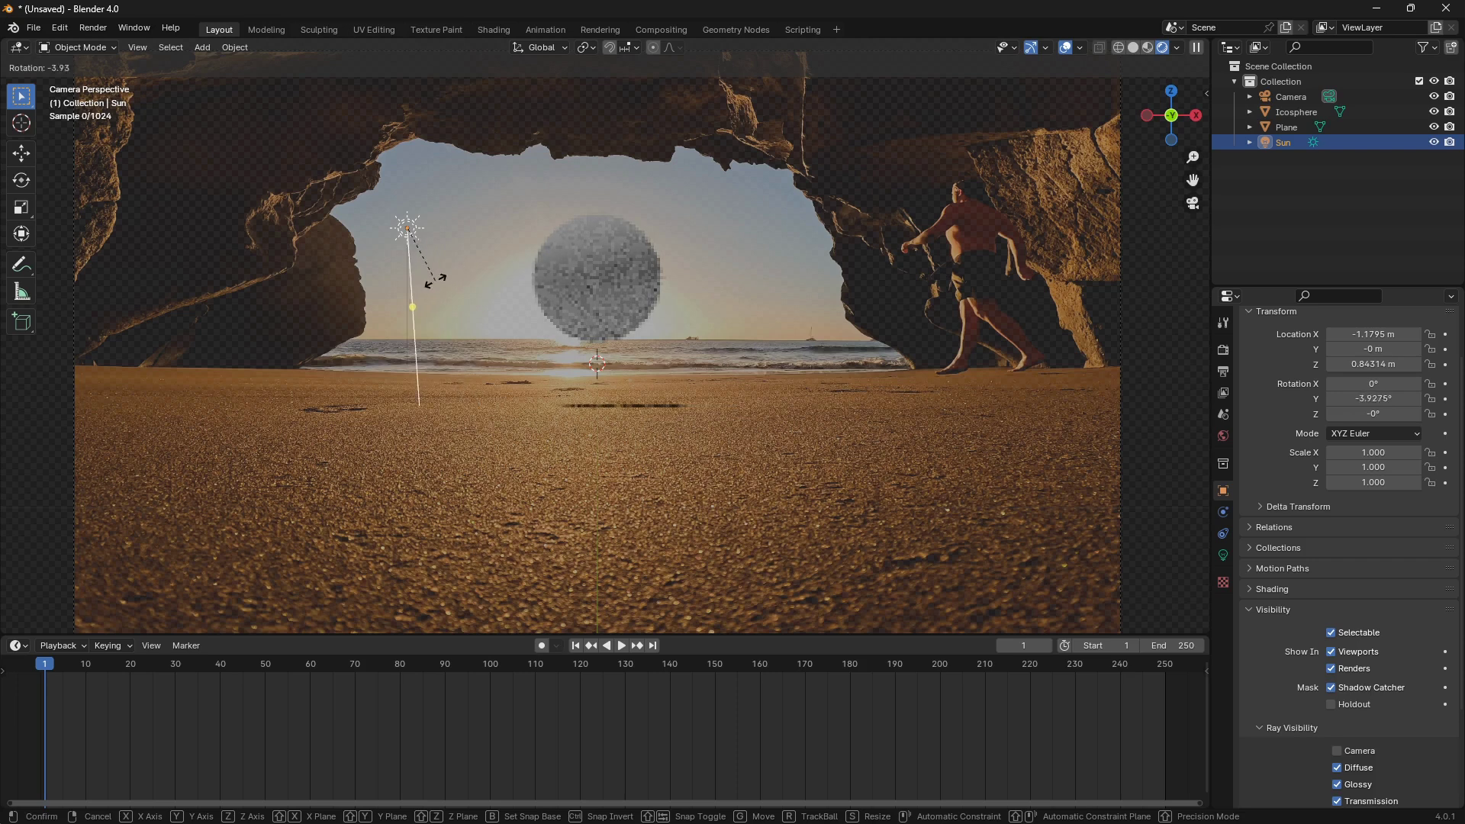
{"action": "key", "text": "Escape"}
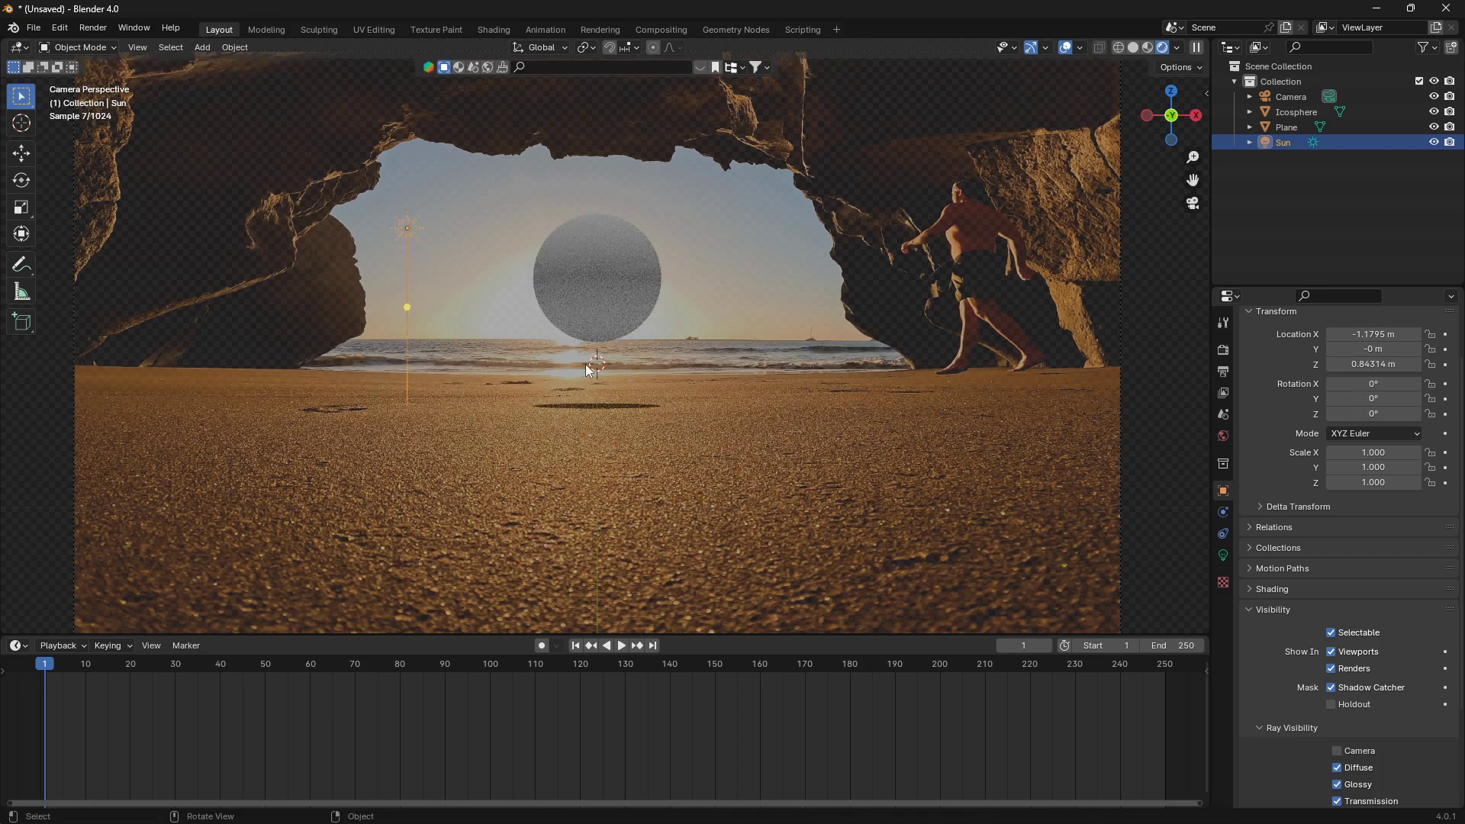
Enlarge the timeline area slightly and select the ground plane
{"action": "left_click_drag", "start_coordinate": [709, 635], "coordinate": [726, 611]}
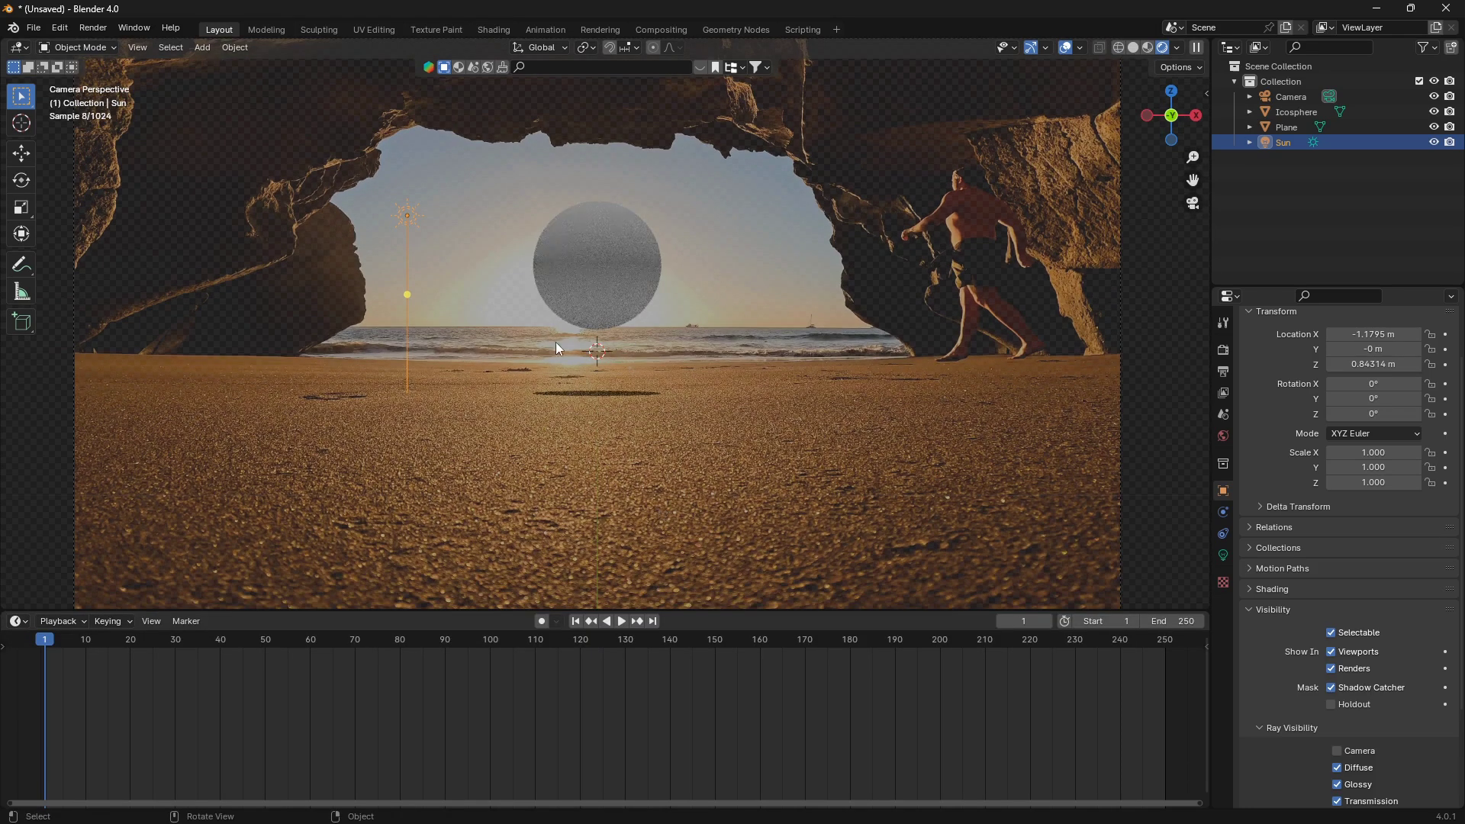
{"action": "key", "text": "g"}
{"action": "key", "text": "x"}
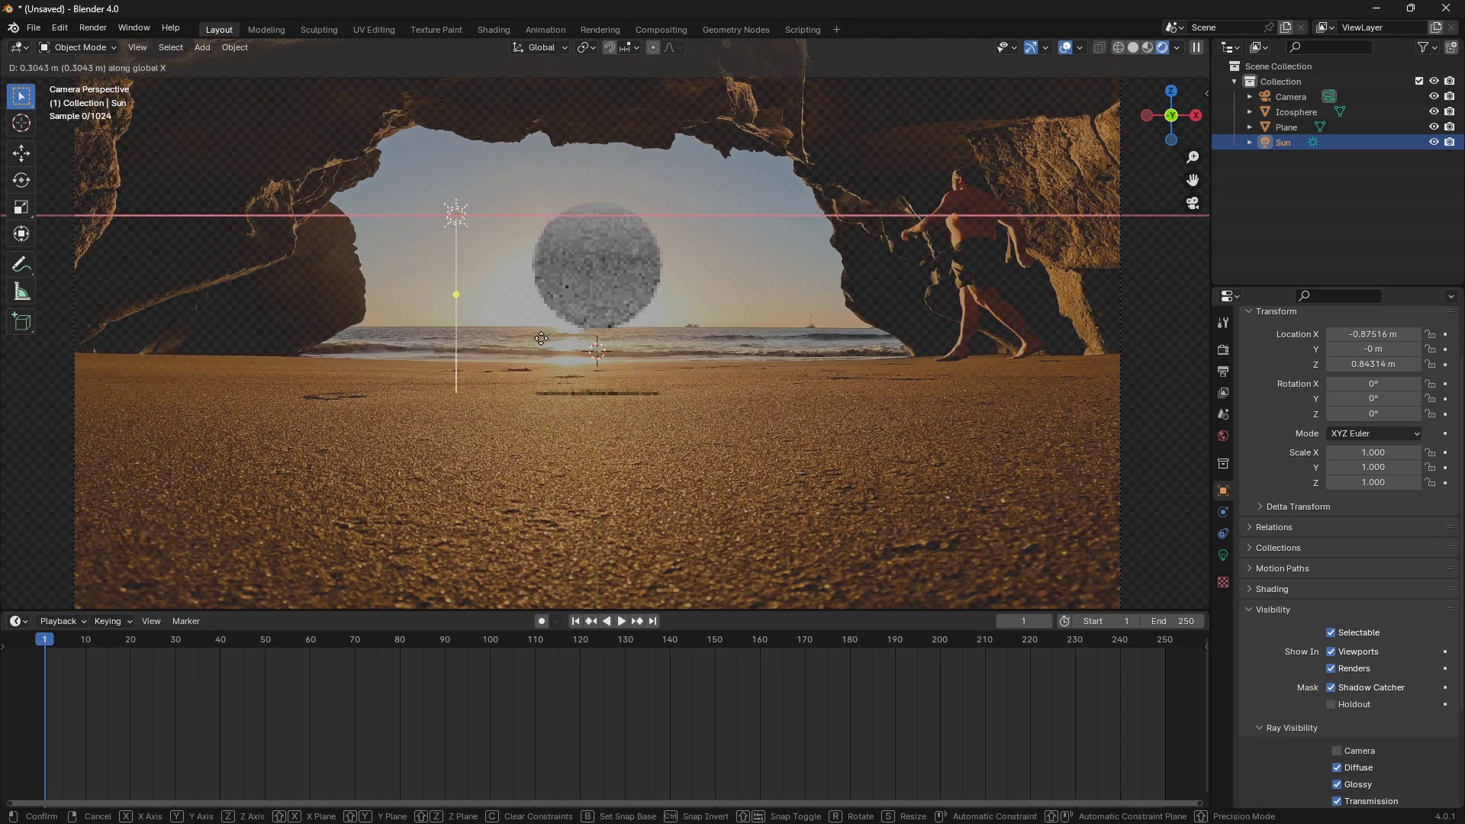
{"action": "key", "text": "Escape"}
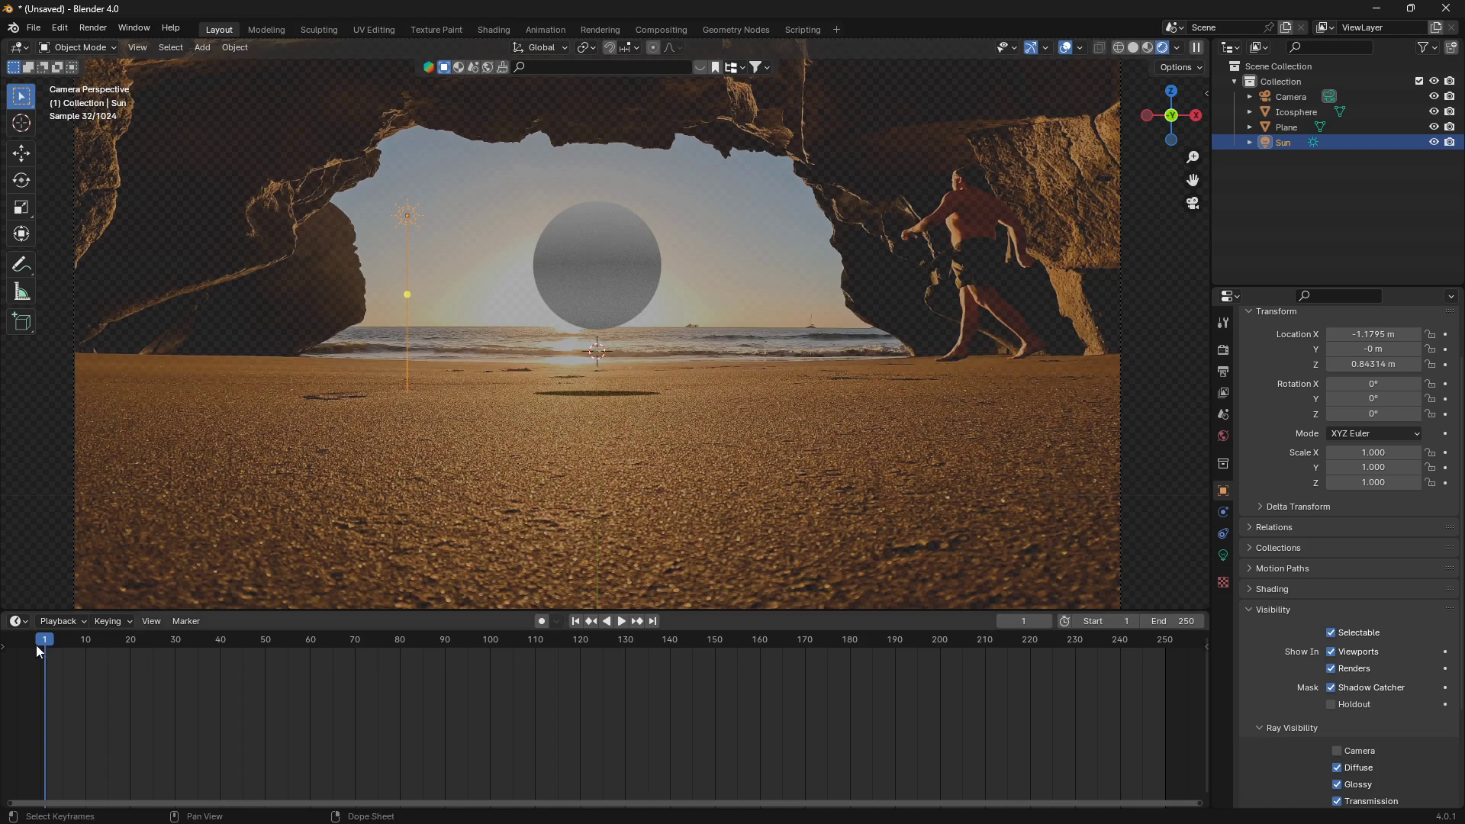
{"action": "left_click", "coordinate": [399, 431]}
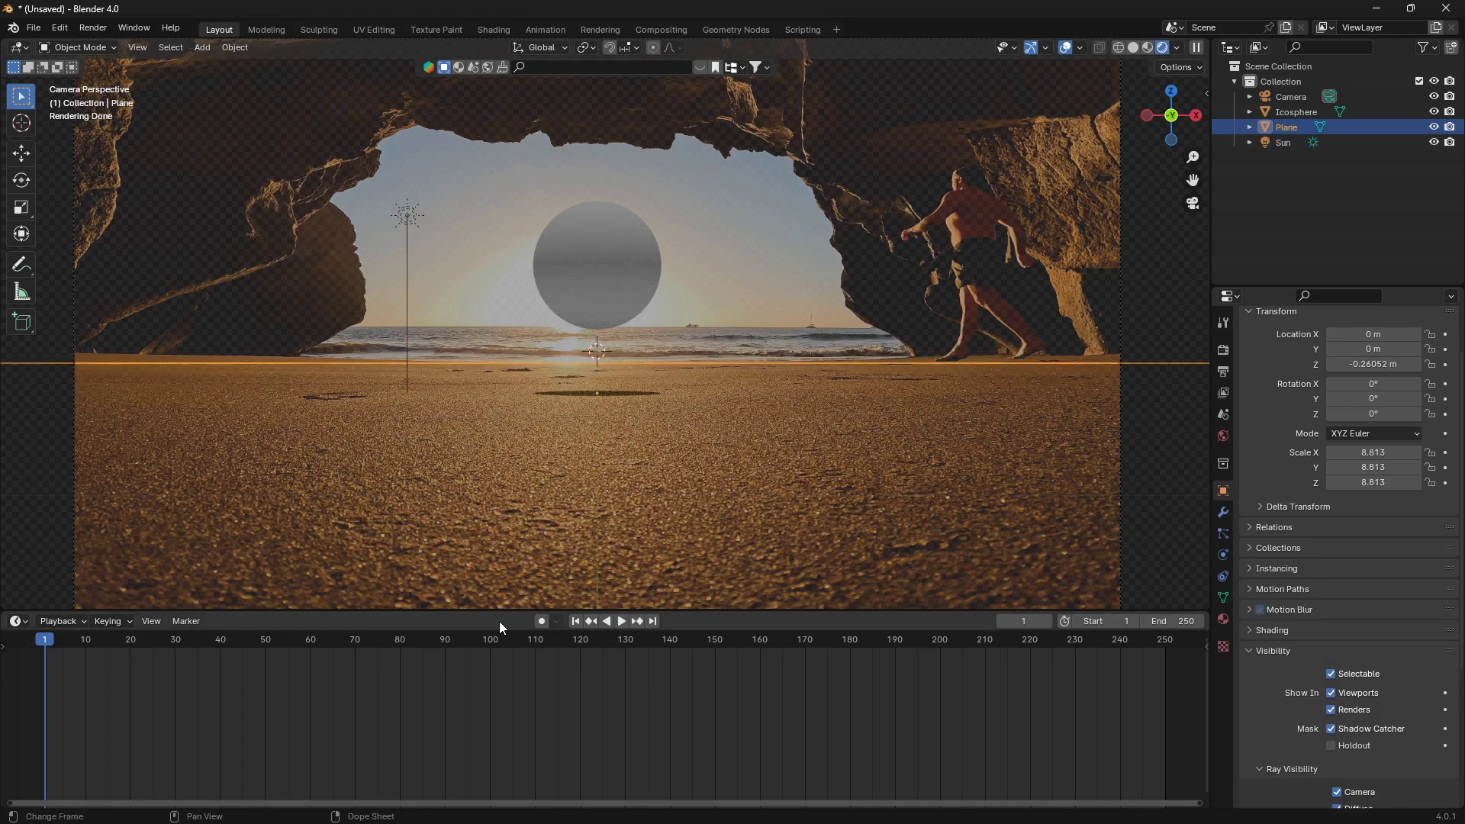
Enlarge the timeline area, turn it into a Shader Editor and create a new material for the ground plane
{"action": "left_click_drag", "start_coordinate": [499, 611], "coordinate": [449, 530]}
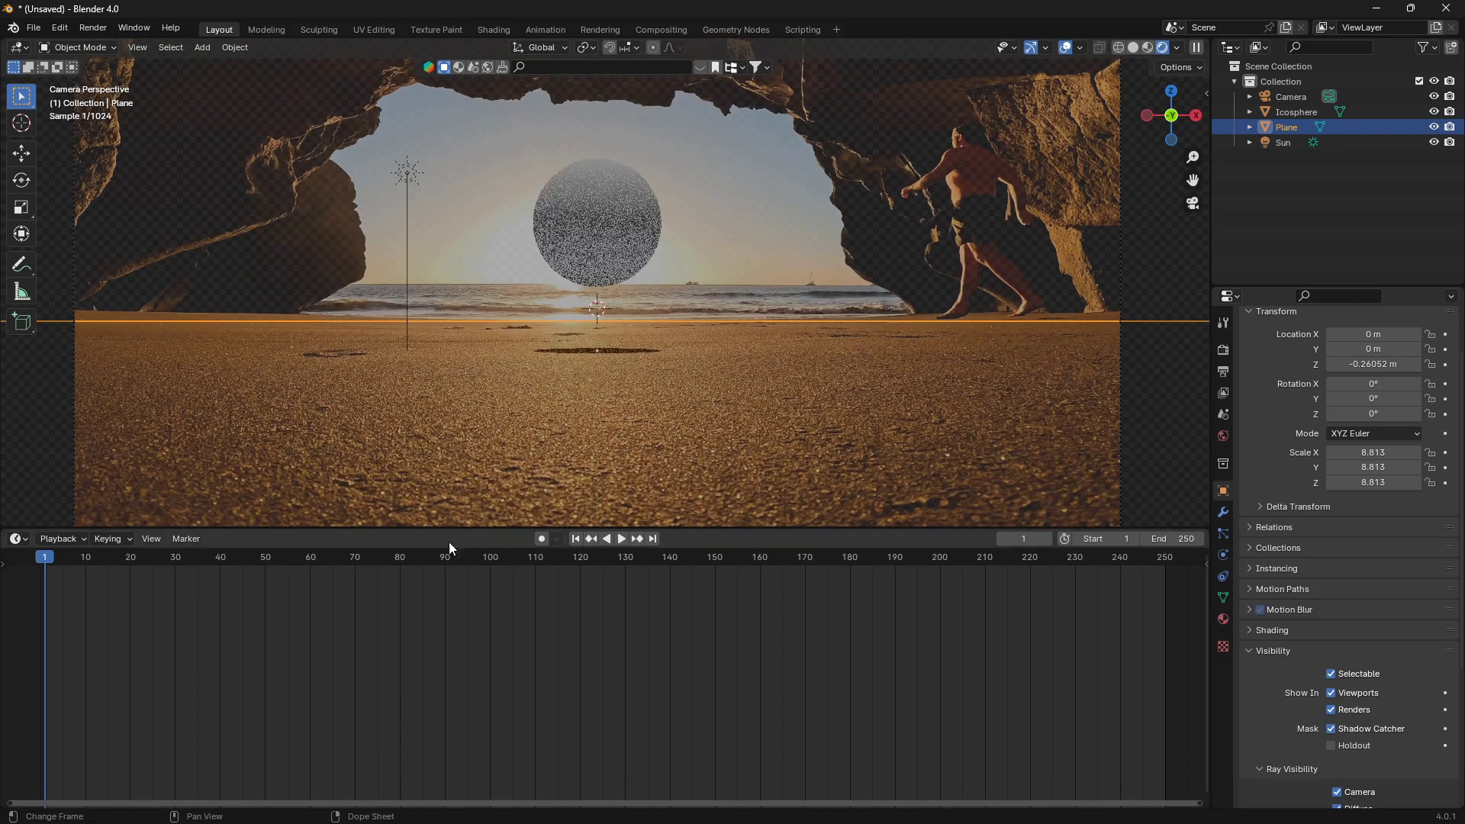
{"action": "left_click", "coordinate": [21, 539]}
{"action": "left_click", "coordinate": [90, 680]}
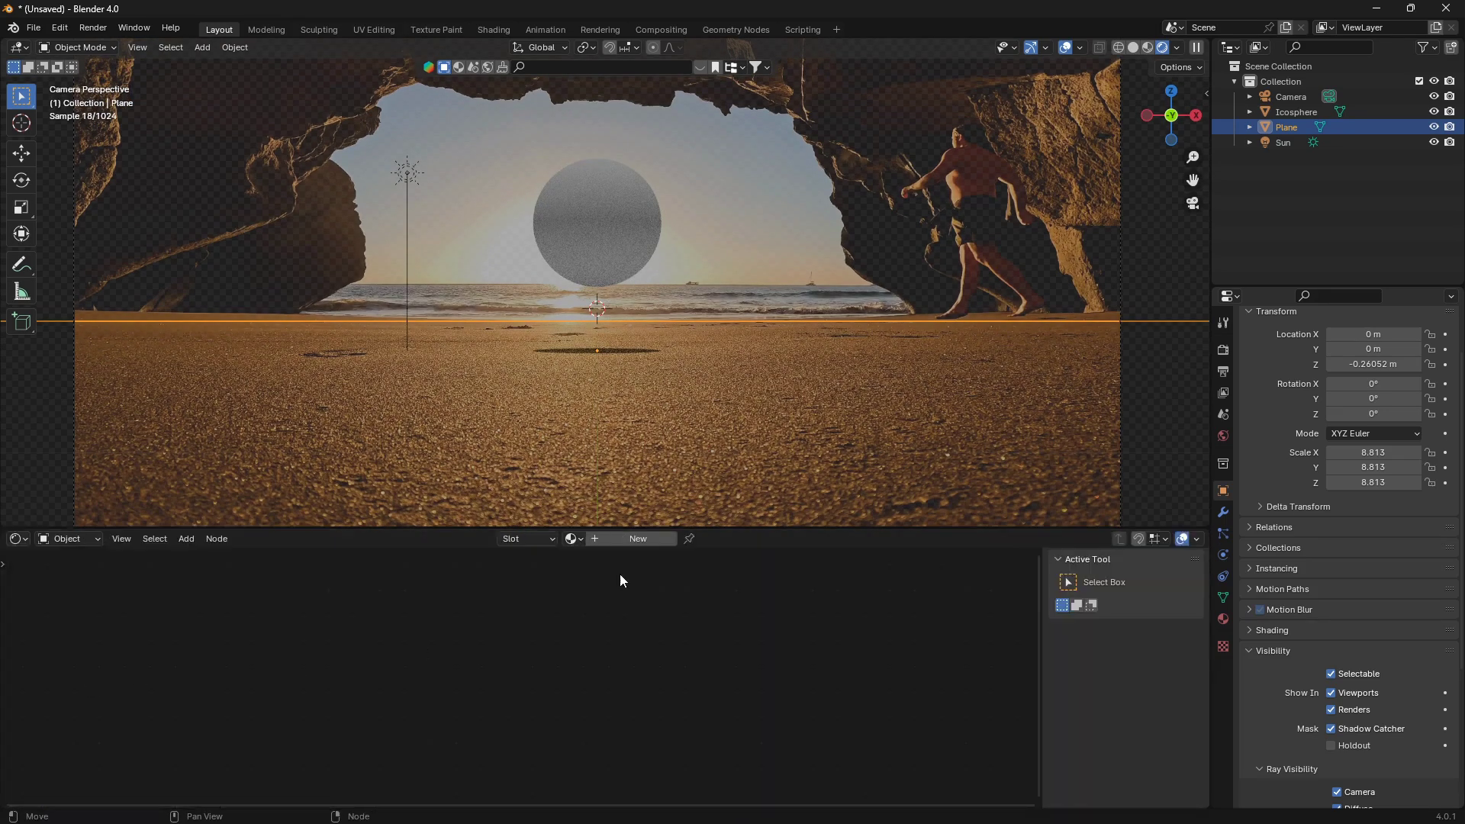
{"action": "scroll", "coordinate": [691, 670], "scroll_direction": "up", "scroll_amount": 3}
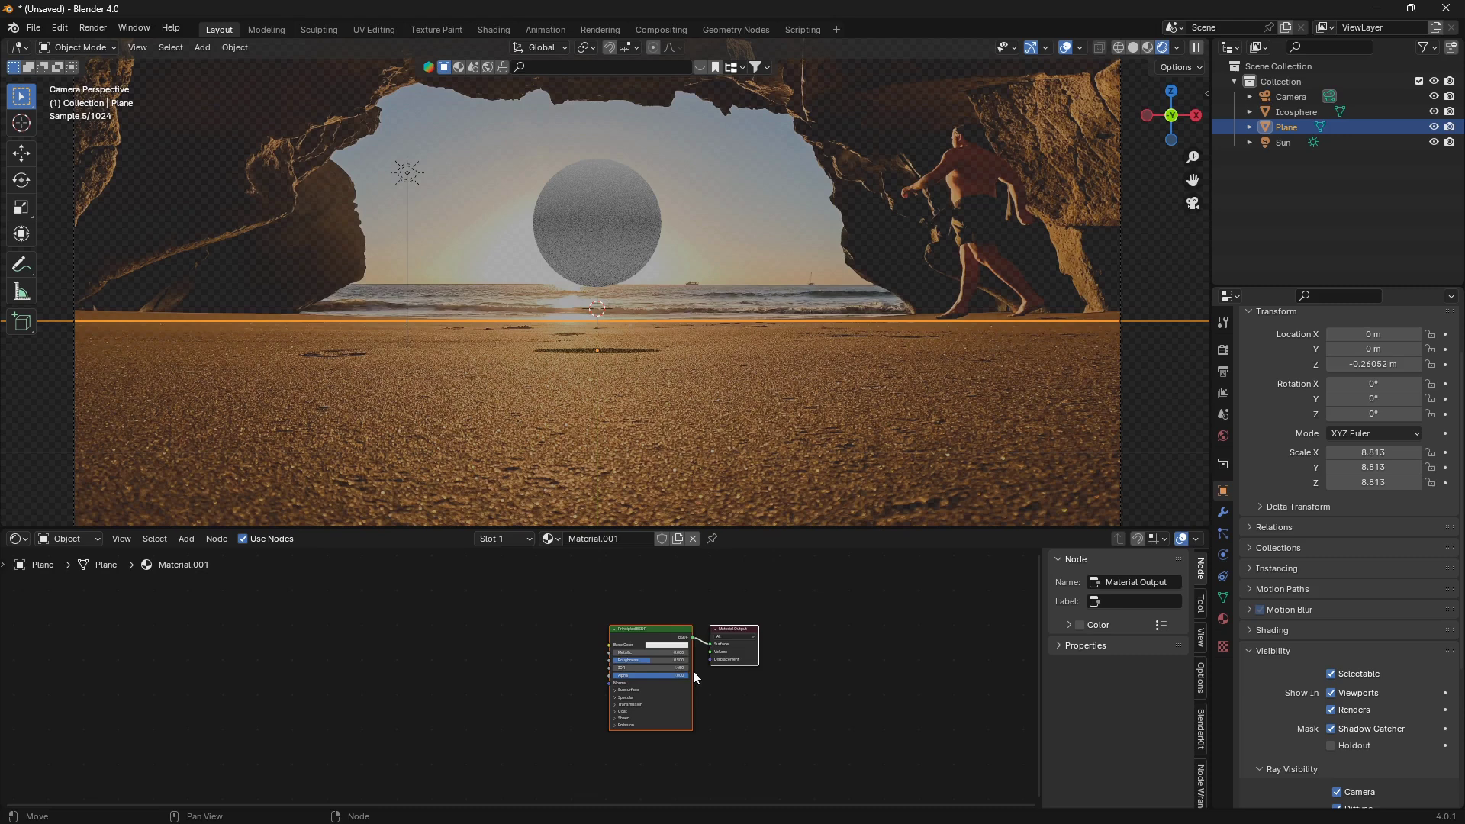
Change the scene's render engine to EEVEE
{"action": "left_click", "coordinate": [1222, 355]}
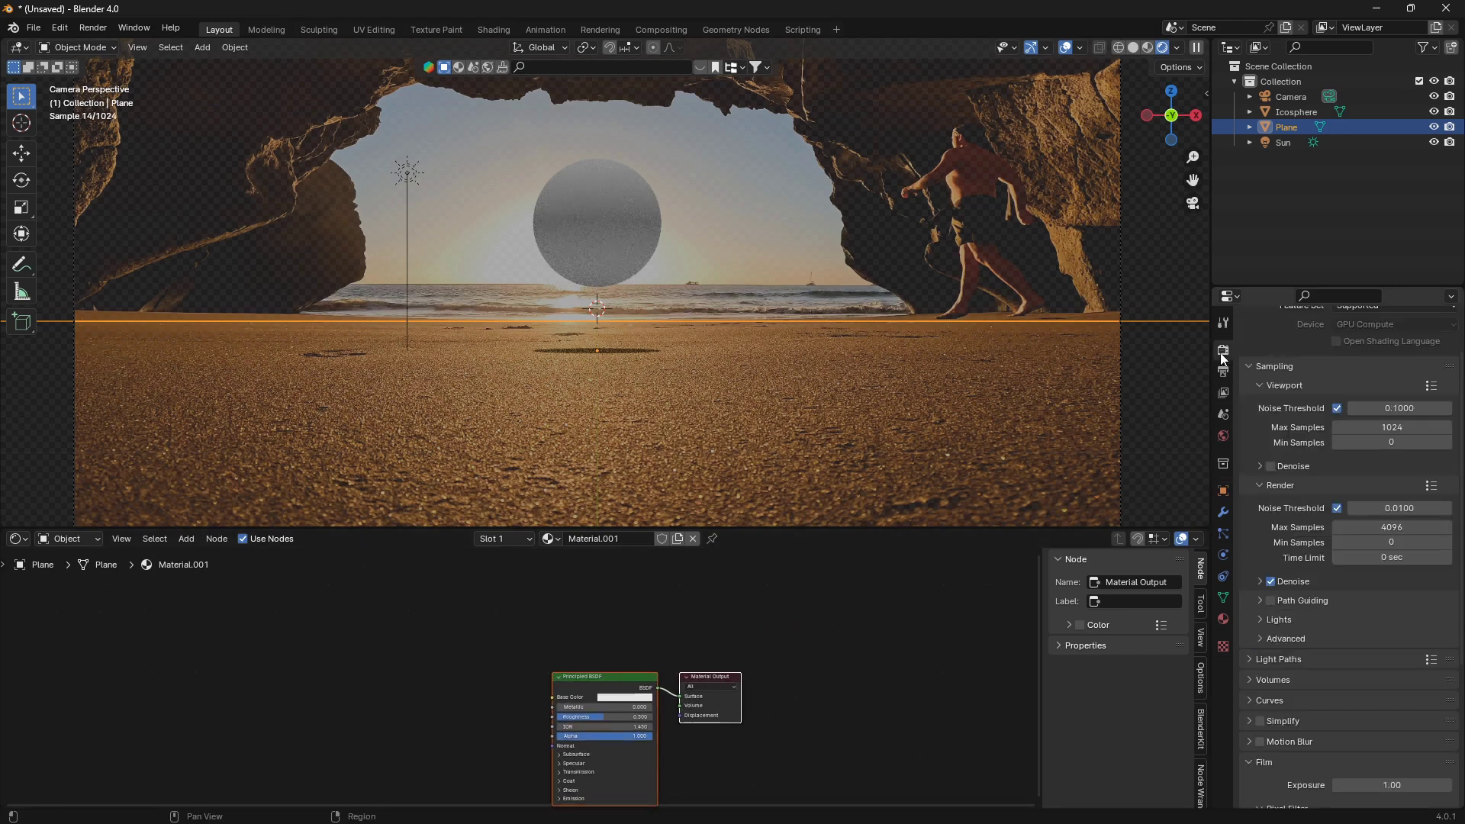
{"action": "scroll", "coordinate": [1255, 405], "scroll_direction": "up", "scroll_amount": 3}
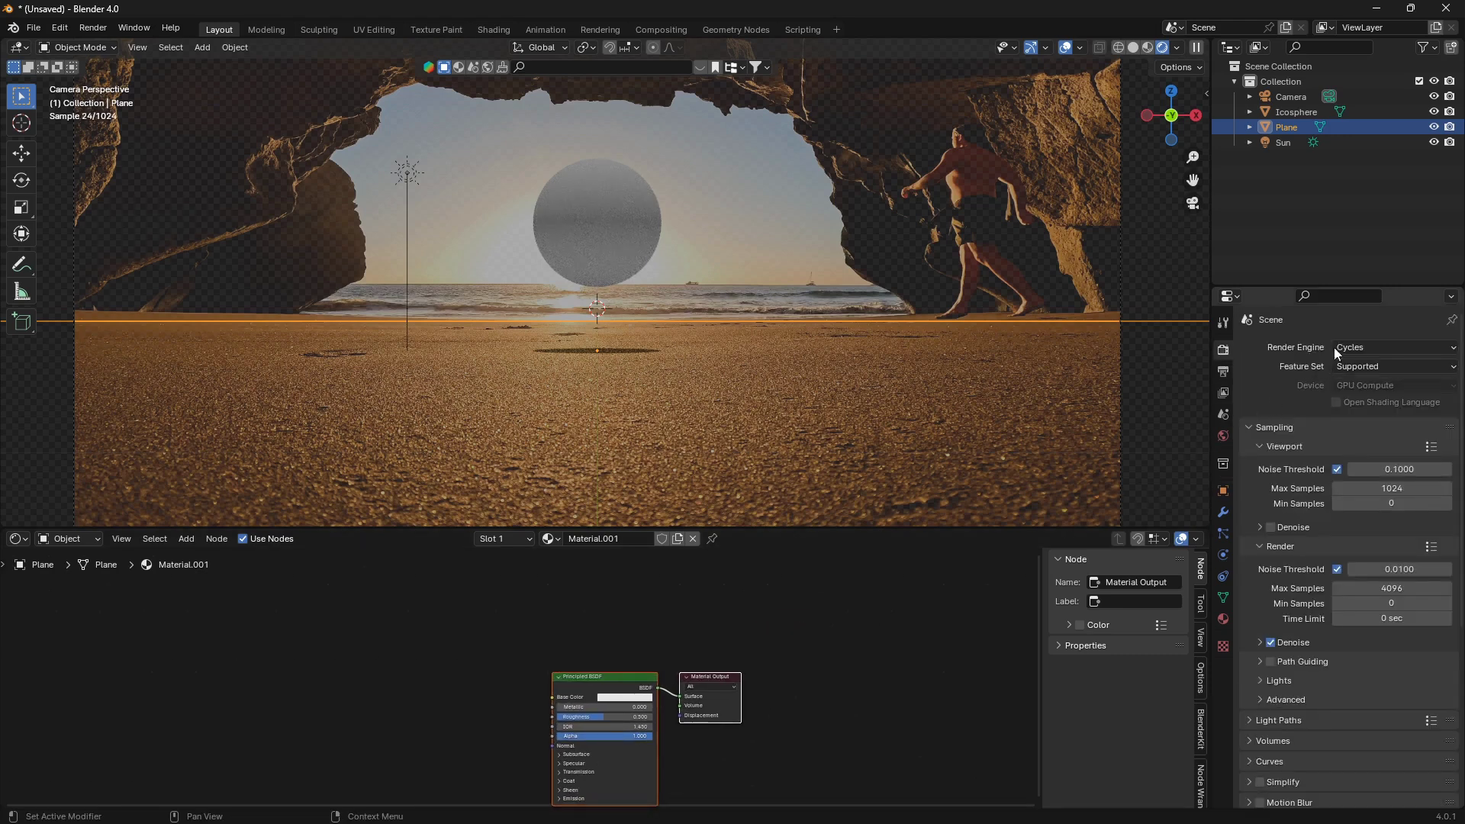
{"action": "left_click", "coordinate": [1368, 345]}
{"action": "left_click", "coordinate": [1377, 361]}
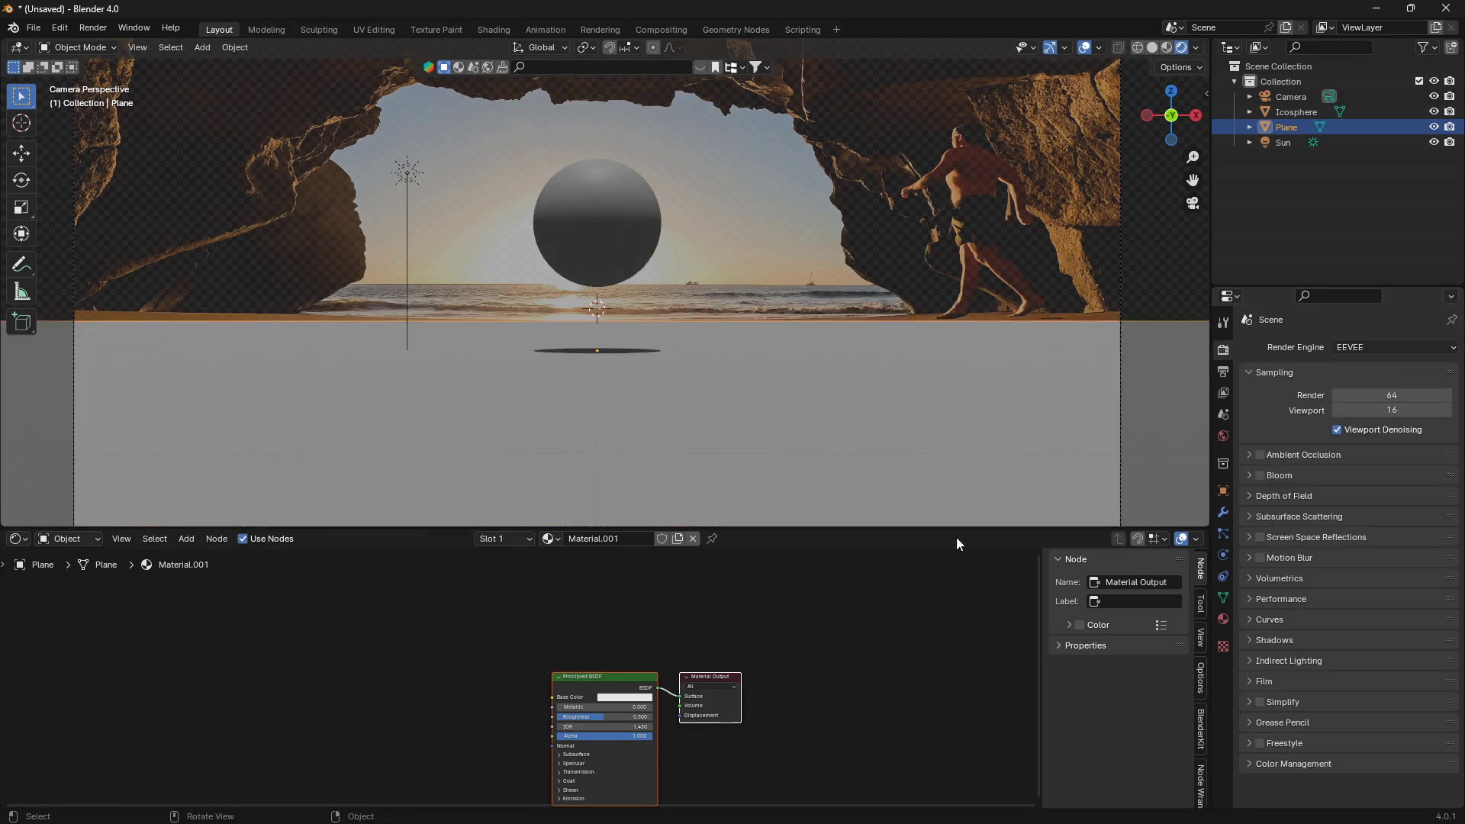
Replace the ground material's Principled BSDF with a Mix Shader node linked to the Material Output's Surface input
{"action": "scroll", "coordinate": [679, 666], "scroll_direction": "up", "scroll_amount": 2}
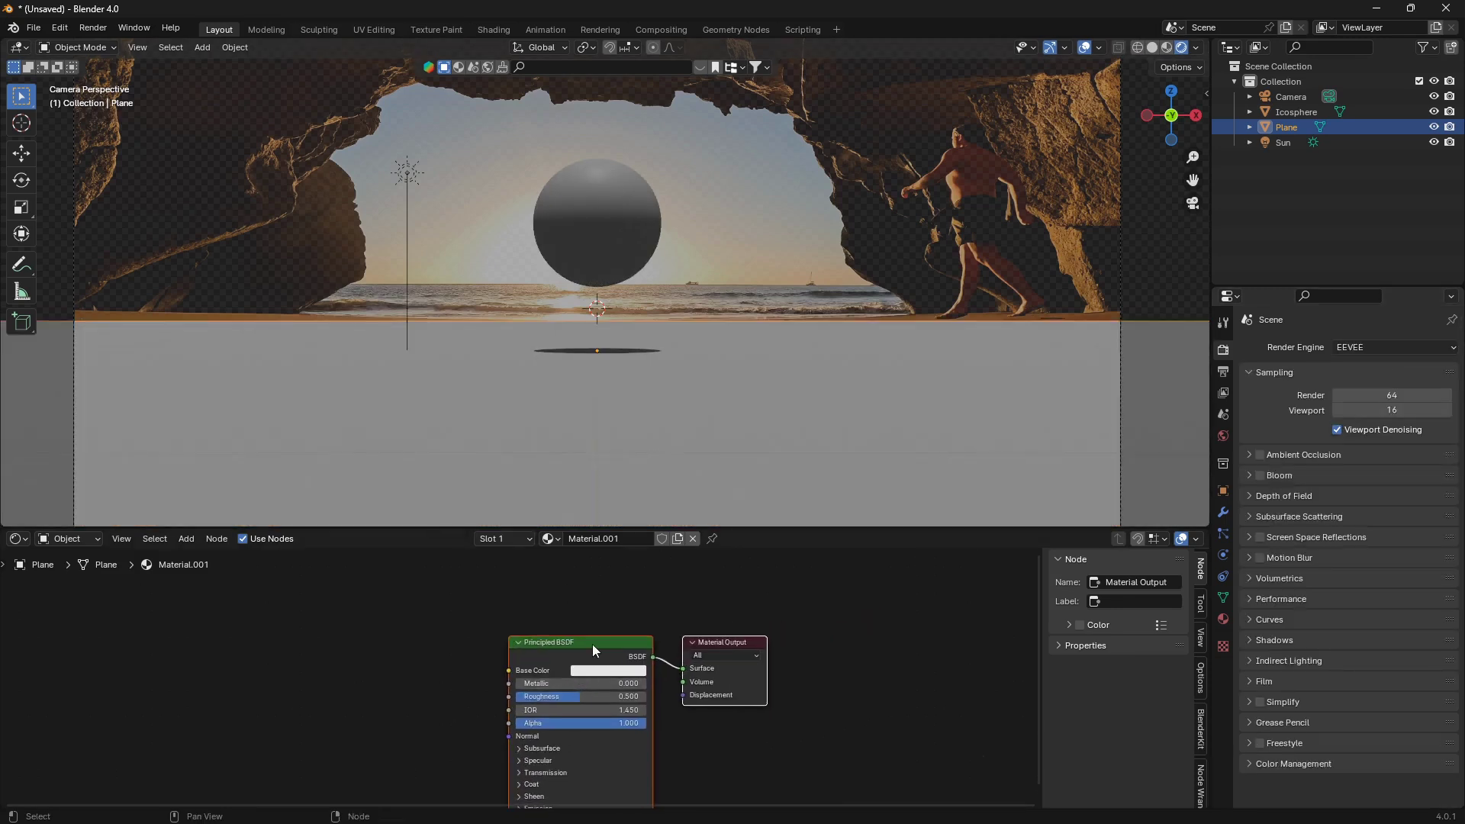
{"action": "left_click", "coordinate": [590, 650]}
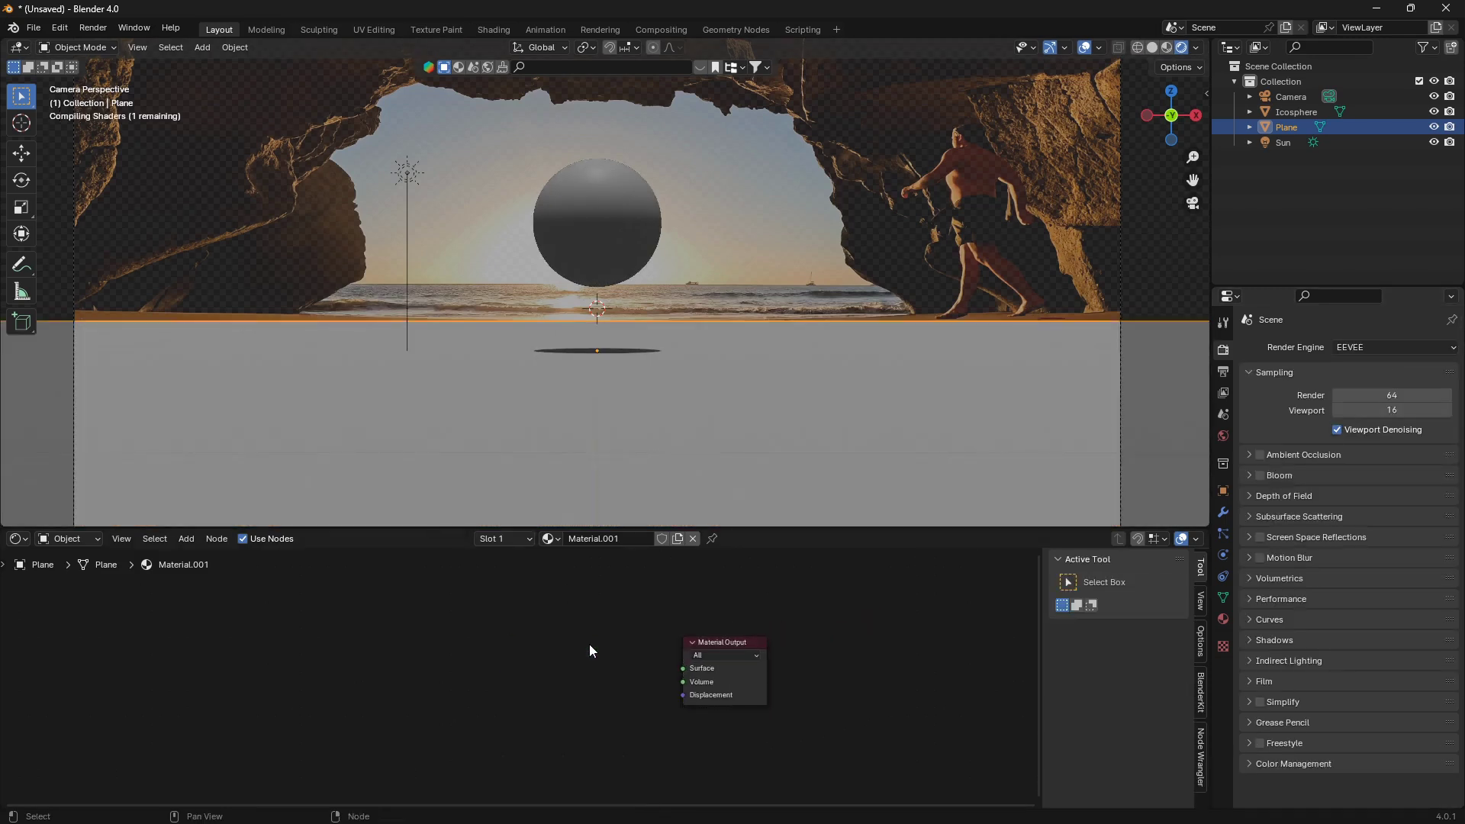
{"action": "key", "text": "x"}
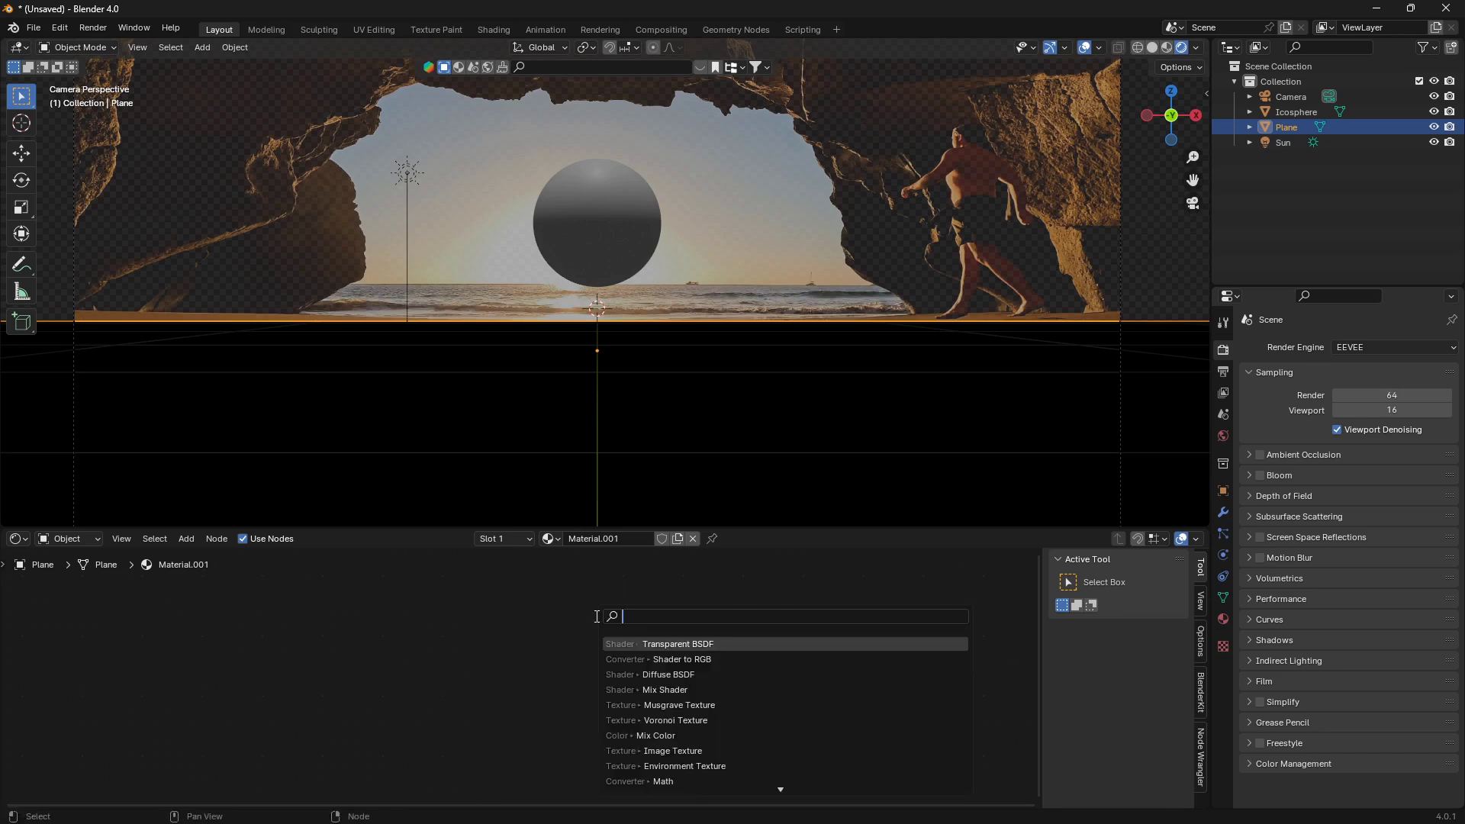
{"action": "type", "text": "mix"}
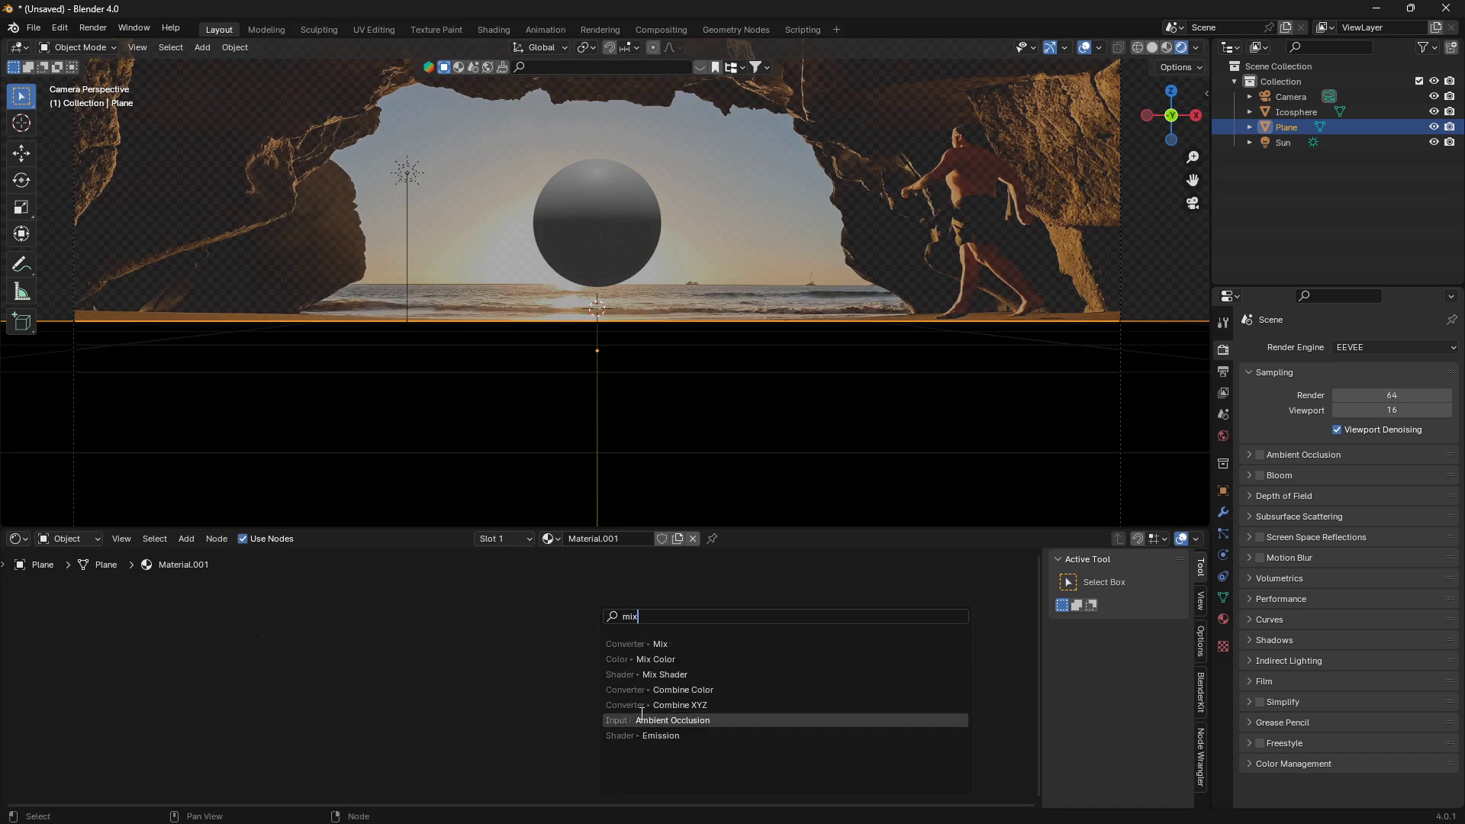
{"action": "left_click", "coordinate": [664, 675]}
{"action": "left_click", "coordinate": [528, 641]}
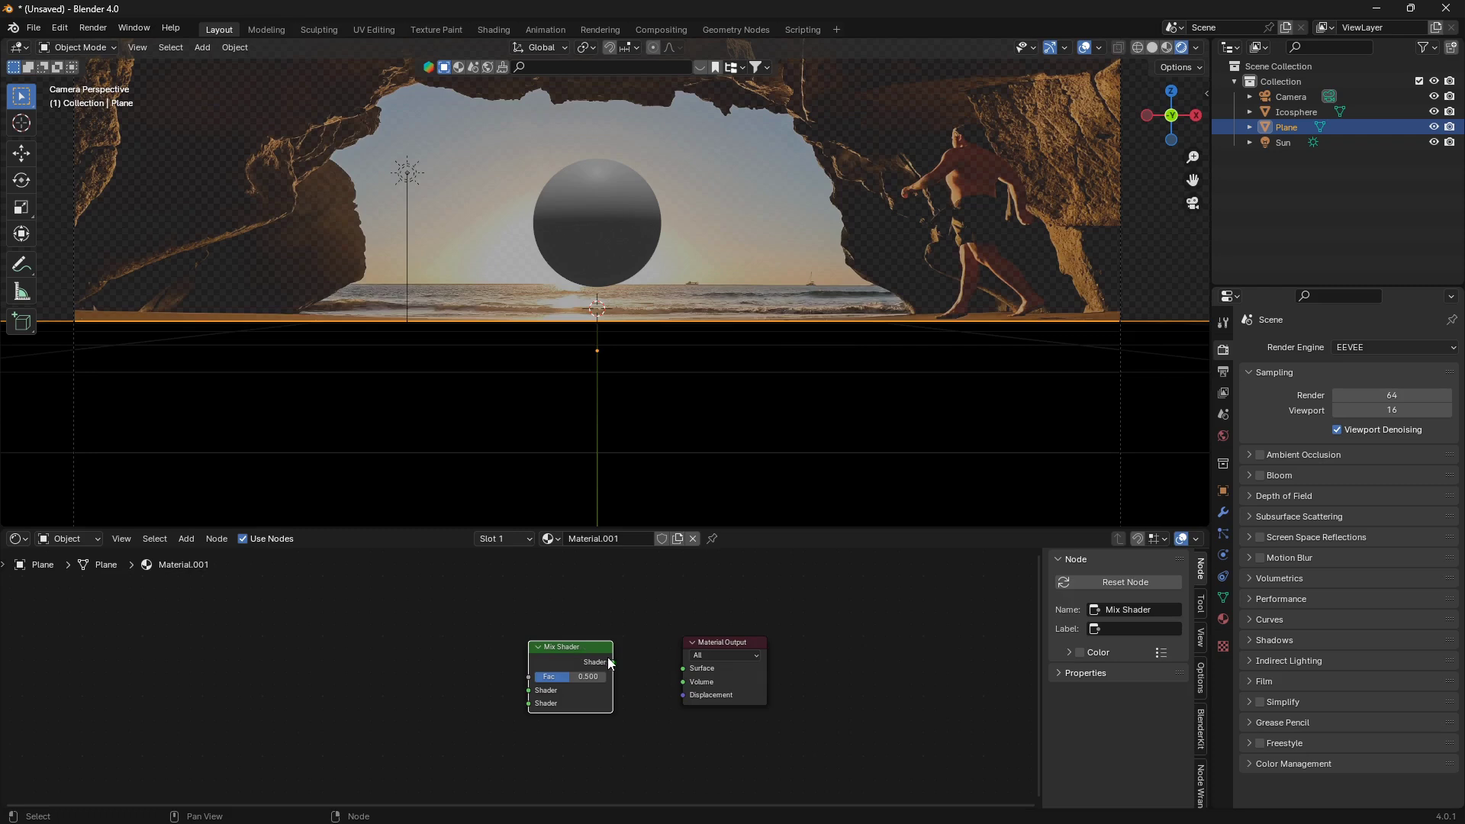
{"action": "left_click_drag", "start_coordinate": [613, 663], "coordinate": [682, 671]}
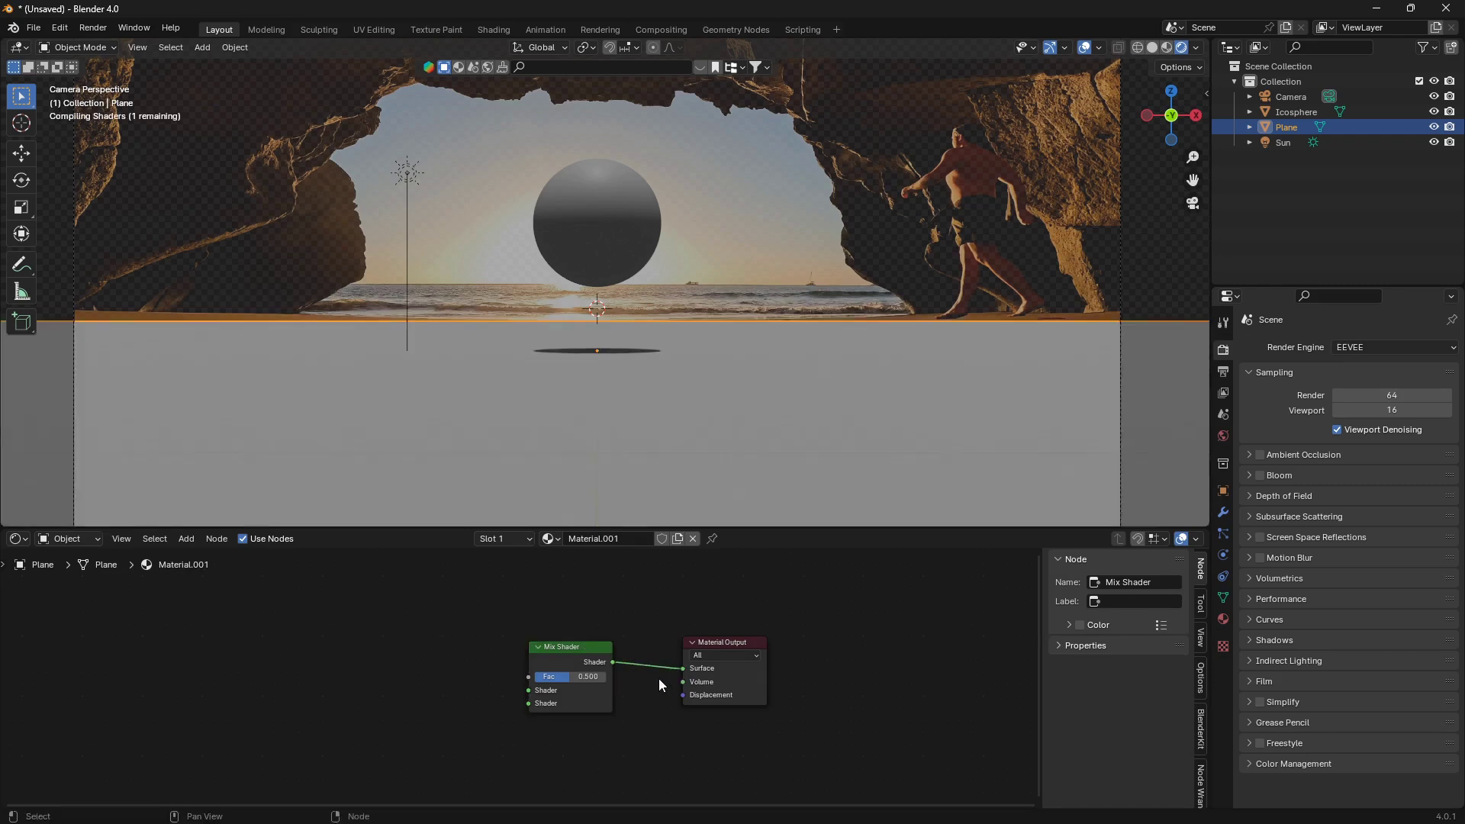
Add a Diffuse BSDF node before the Mix Shader and duplicate it, placing one above the other
{"action": "scroll", "coordinate": [670, 675], "scroll_direction": "left", "scroll_amount": 3}
{"action": "key", "text": "shift+a"}
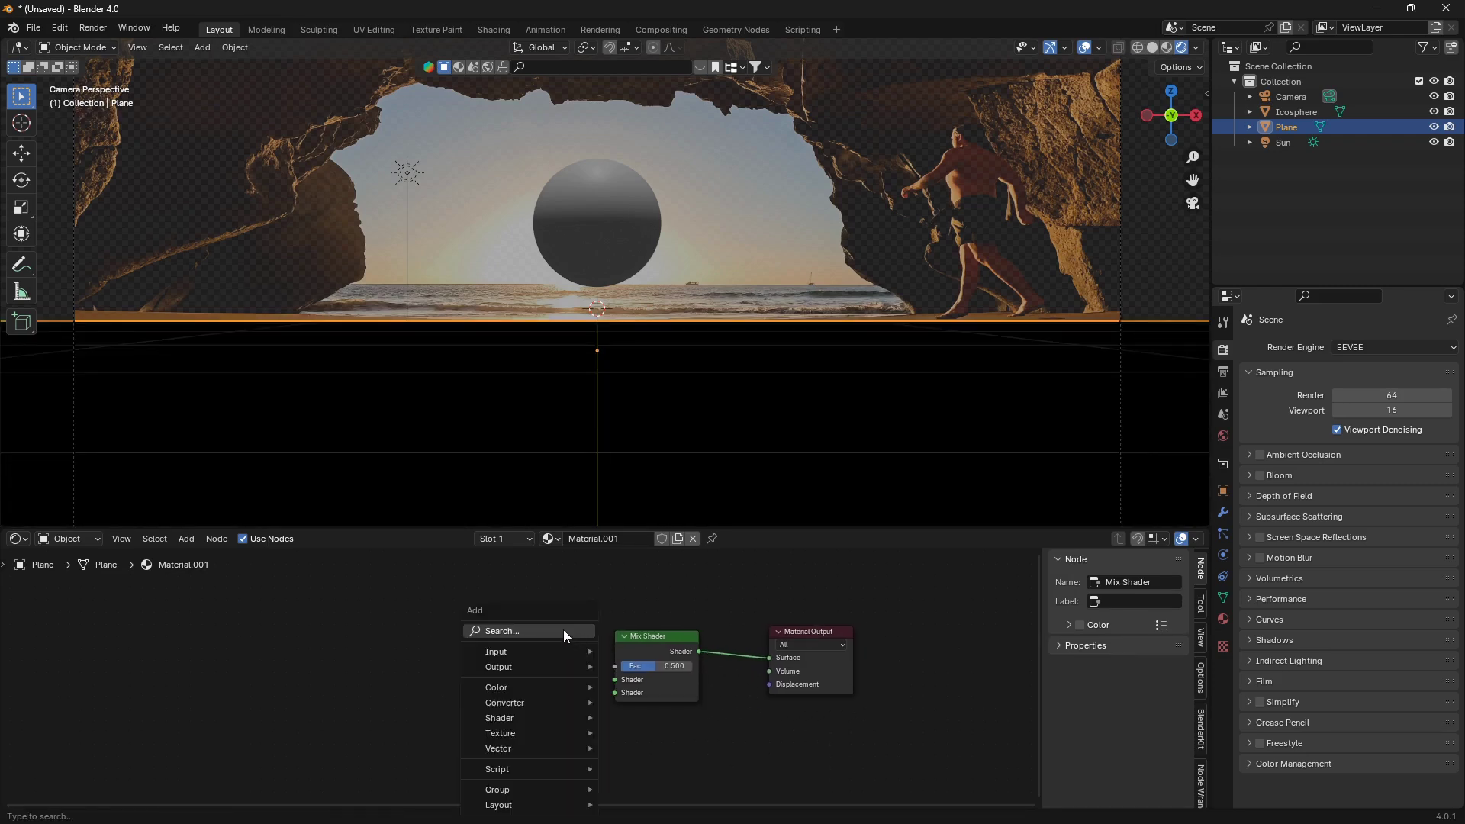
{"action": "left_click", "coordinate": [565, 630]}
{"action": "type", "text": "diff"}
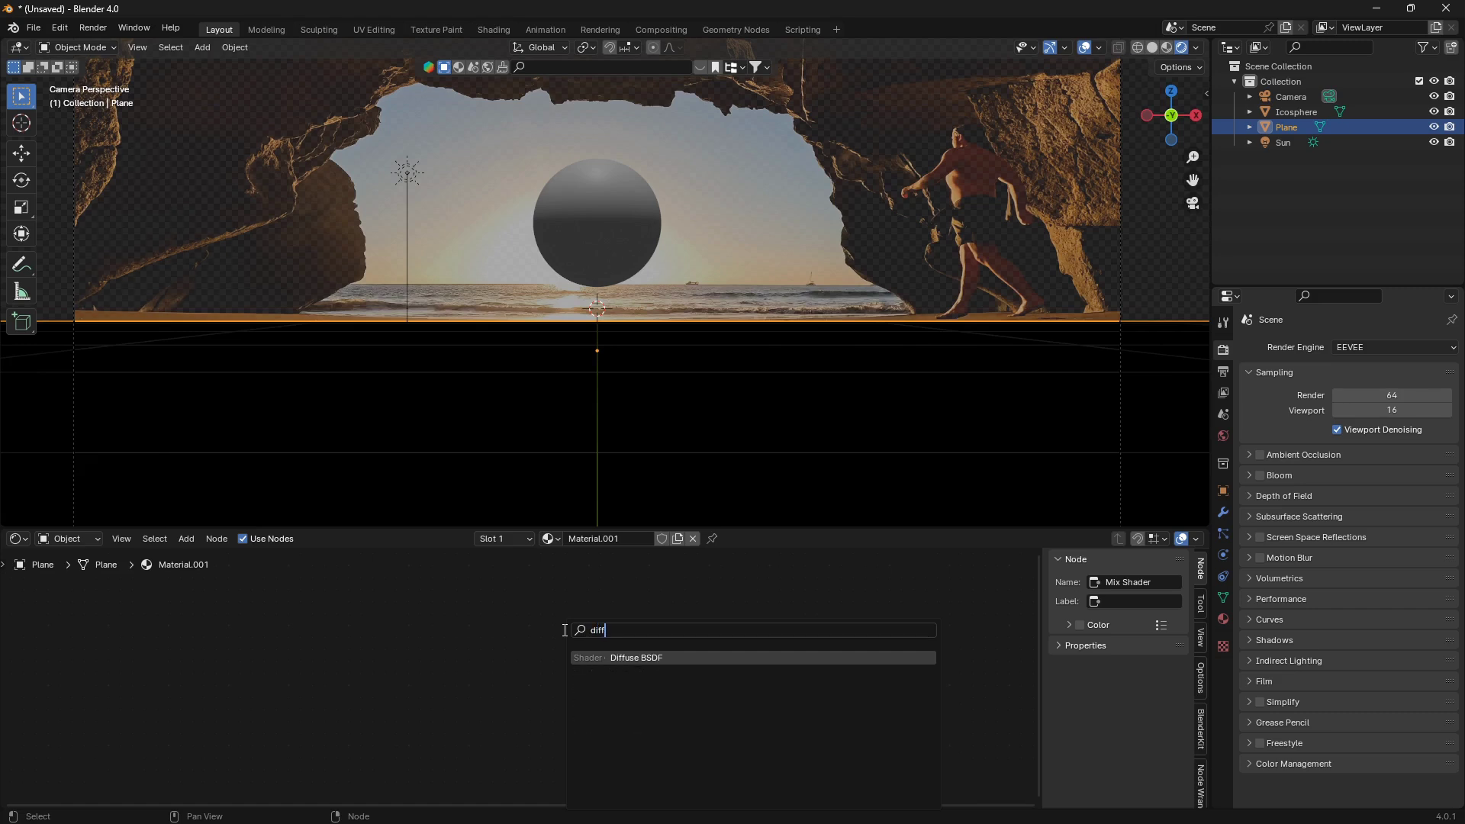
{"action": "left_click", "coordinate": [629, 660]}
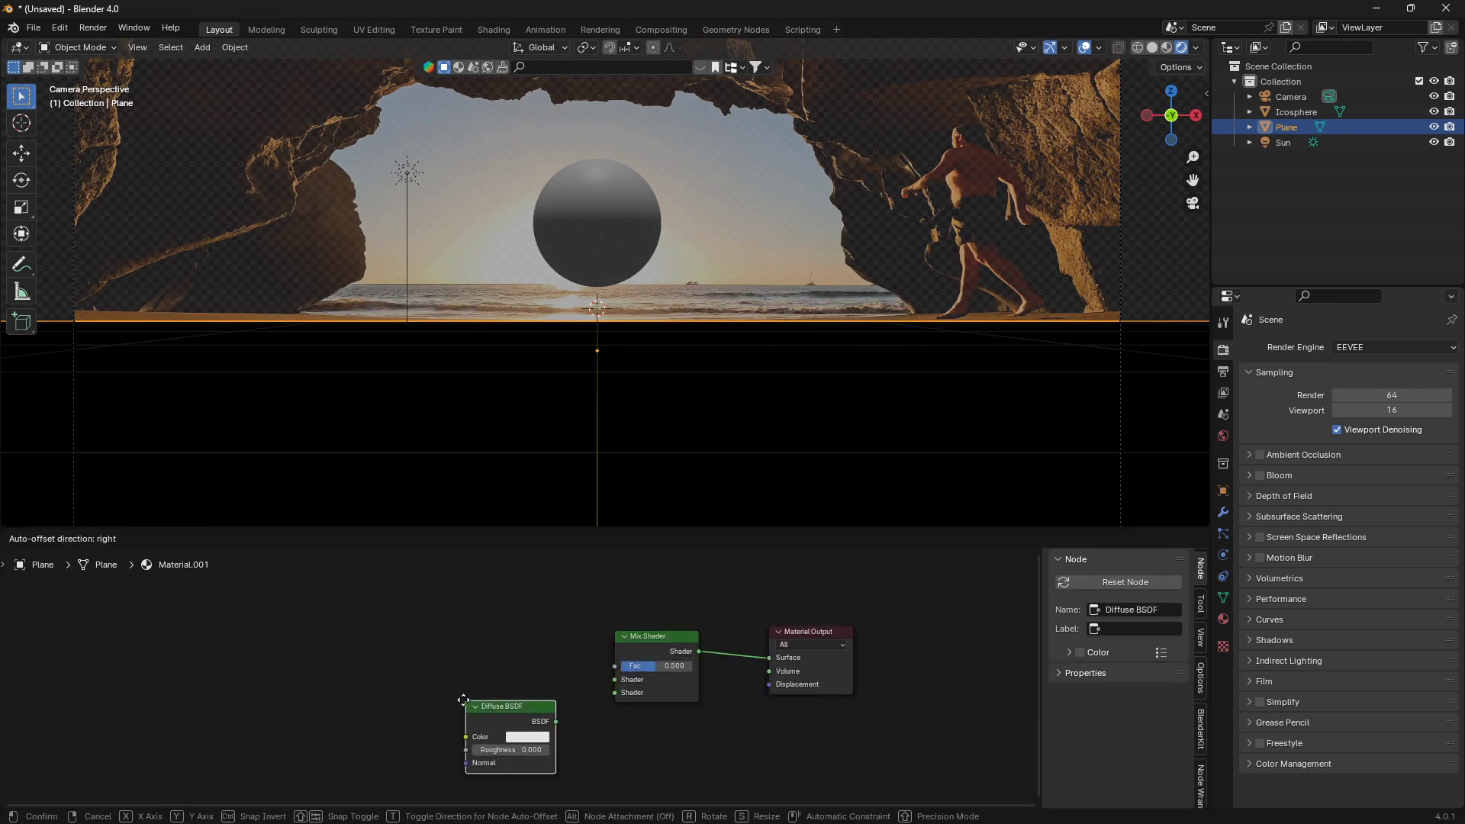
{"action": "left_click", "coordinate": [489, 698]}
{"action": "key", "text": "shift+d"}
{"action": "left_click", "coordinate": [360, 597]}
{"action": "left_click_drag", "start_coordinate": [494, 703], "coordinate": [473, 711]}
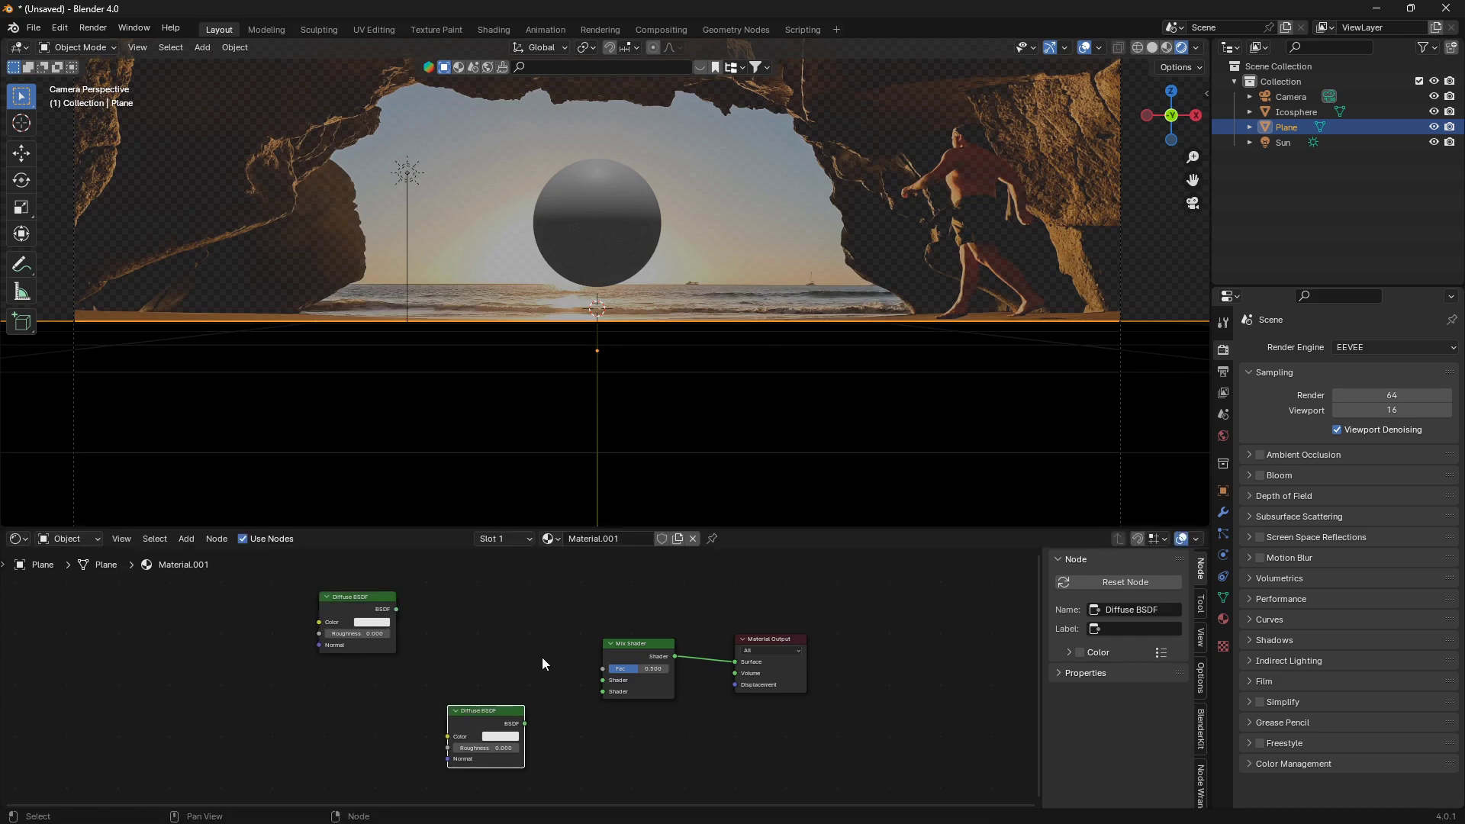
Add a Transparent BSDF node and link it to the Mix Shader's second Shader input
{"action": "key", "text": "shift+a"}
{"action": "left_click", "coordinate": [537, 597]}
{"action": "type", "text": "trans"}
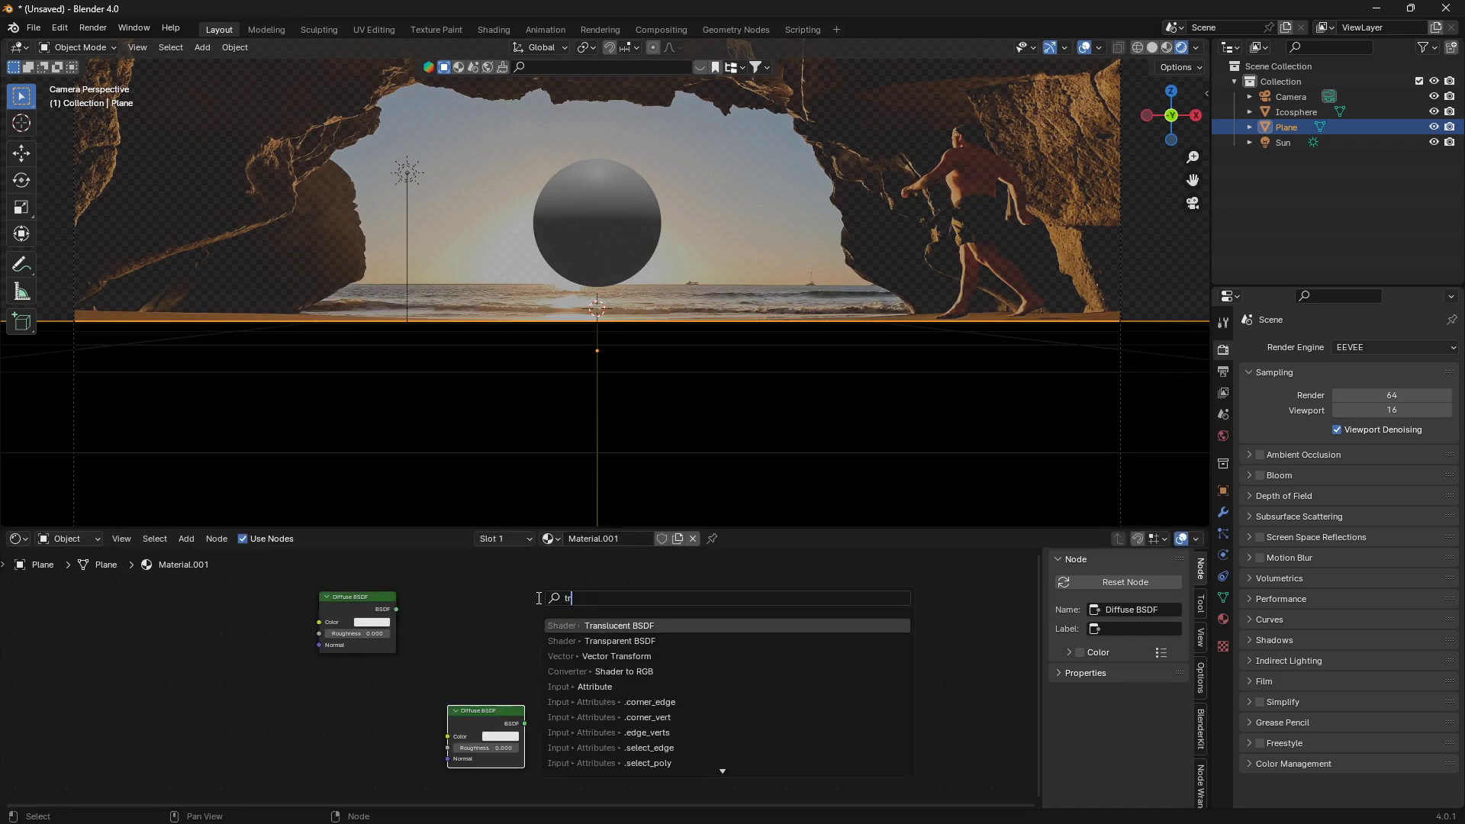
{"action": "left_click", "coordinate": [620, 642]}
{"action": "left_click", "coordinate": [360, 714]}
{"action": "left_click_drag", "start_coordinate": [477, 722], "coordinate": [641, 698]}
{"action": "scroll", "coordinate": [527, 725], "scroll_direction": "up", "scroll_amount": 2}
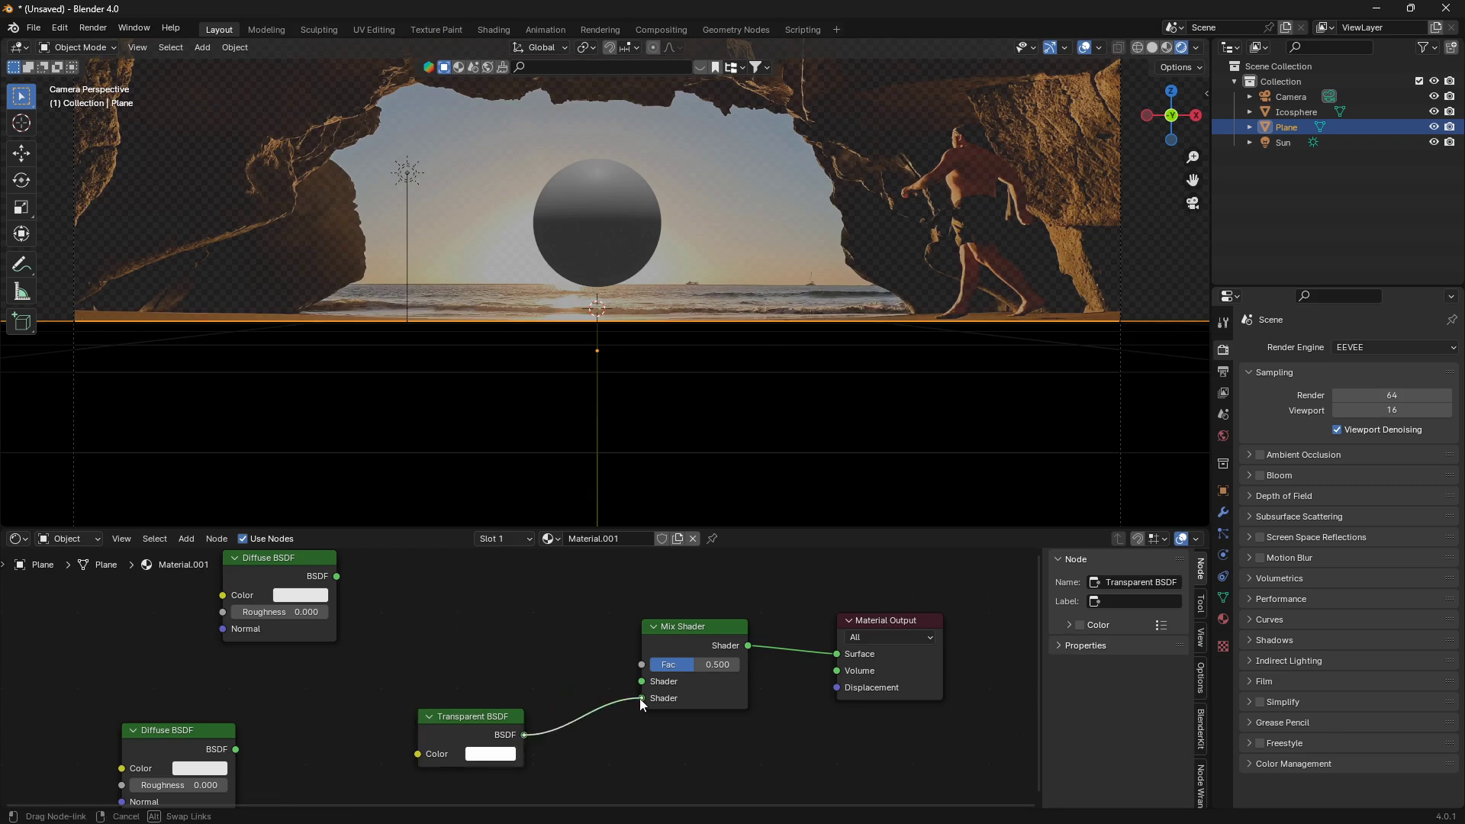
{"action": "left_click_drag", "start_coordinate": [502, 719], "coordinate": [522, 730]}
Link the lower Diffuse BSDF to the Mix Shader's first Shader input and the upper Diffuse BSDF to its Fac input
{"action": "left_click_drag", "start_coordinate": [232, 754], "coordinate": [641, 681]}
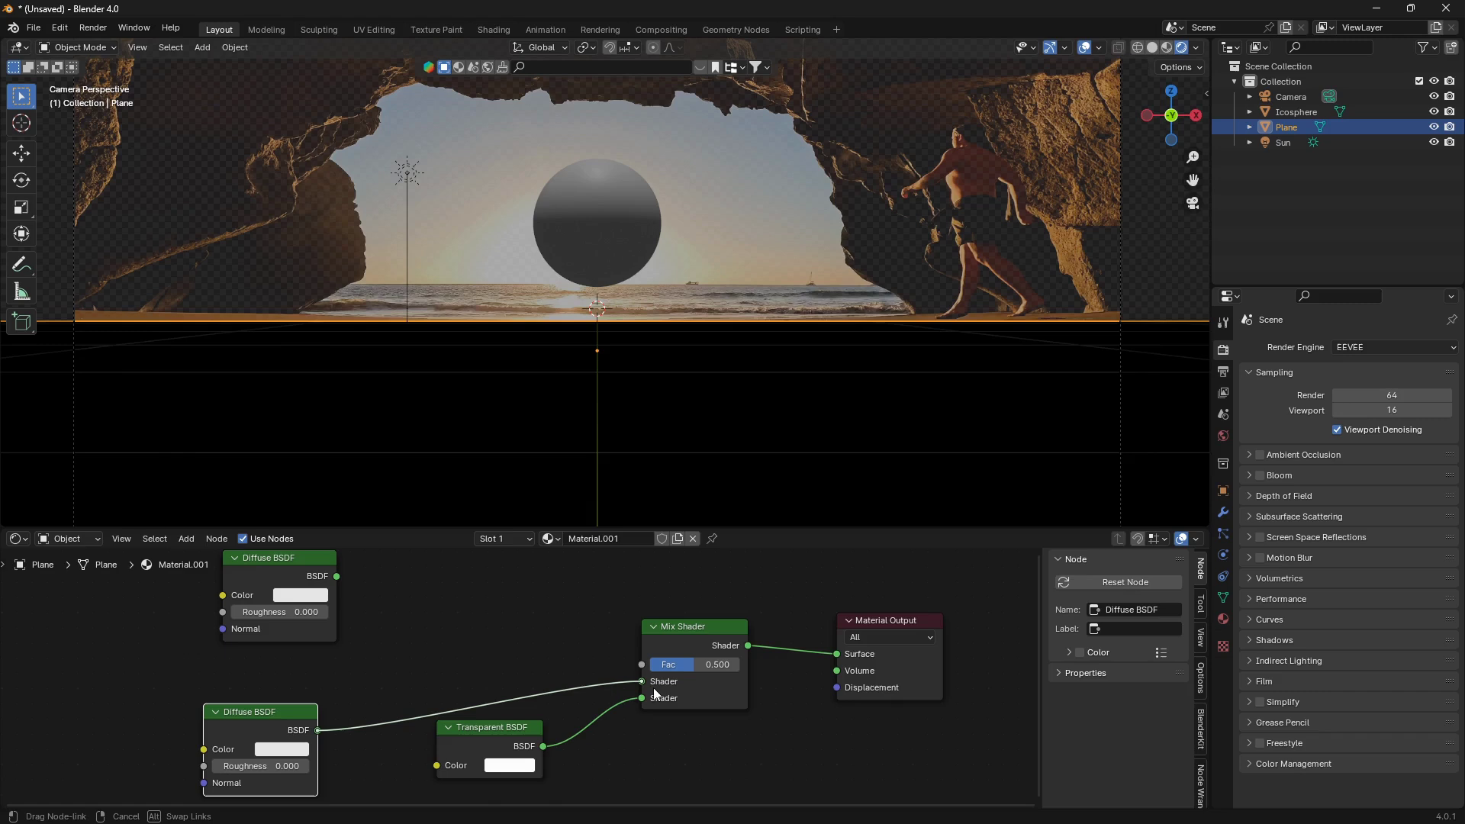
{"action": "middle_click_drag", "start_coordinate": [539, 642], "coordinate": [533, 686]}
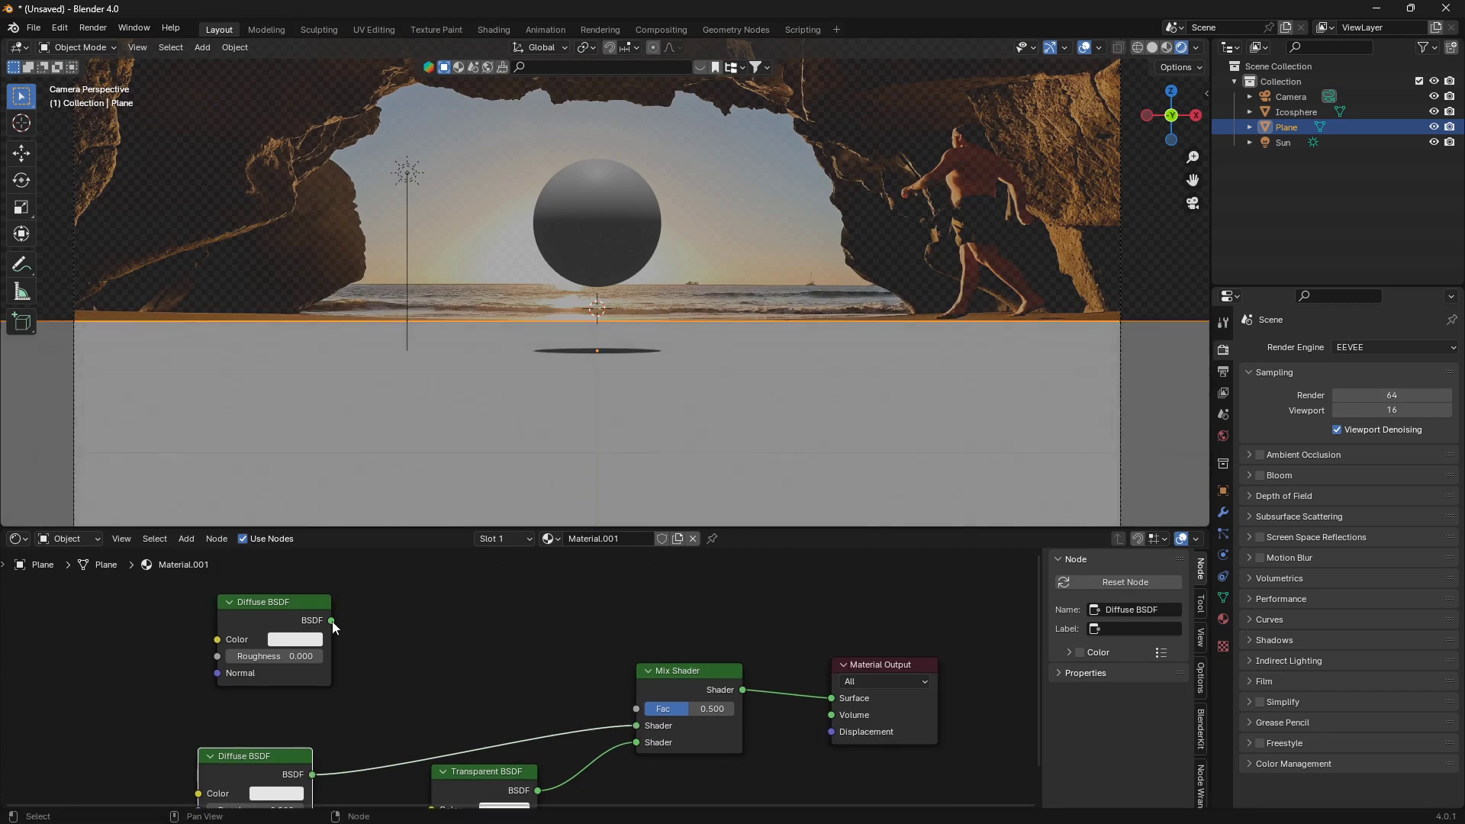
{"action": "left_click_drag", "start_coordinate": [332, 621], "coordinate": [364, 630]}
{"action": "left_click_drag", "start_coordinate": [460, 633], "coordinate": [637, 709]}
{"action": "left_click_drag", "start_coordinate": [287, 602], "coordinate": [211, 619]}
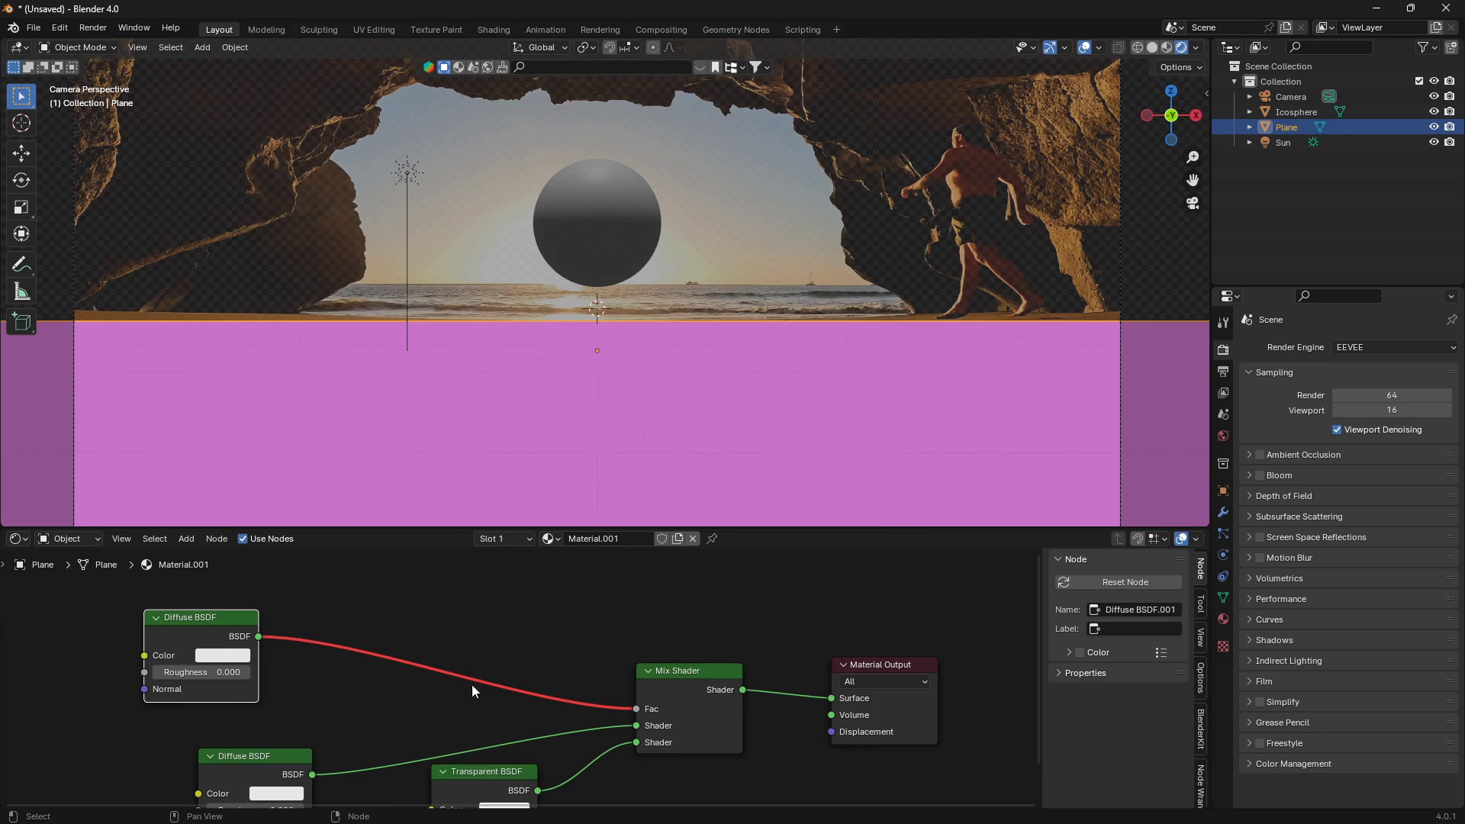
Insert a Shader to RGB node between the upper Diffuse BSDF and the Mix Shader's Fac input
{"action": "key", "text": "shift+a"}
{"action": "key", "text": "shift+a"}
{"action": "key", "text": "shift+a"}
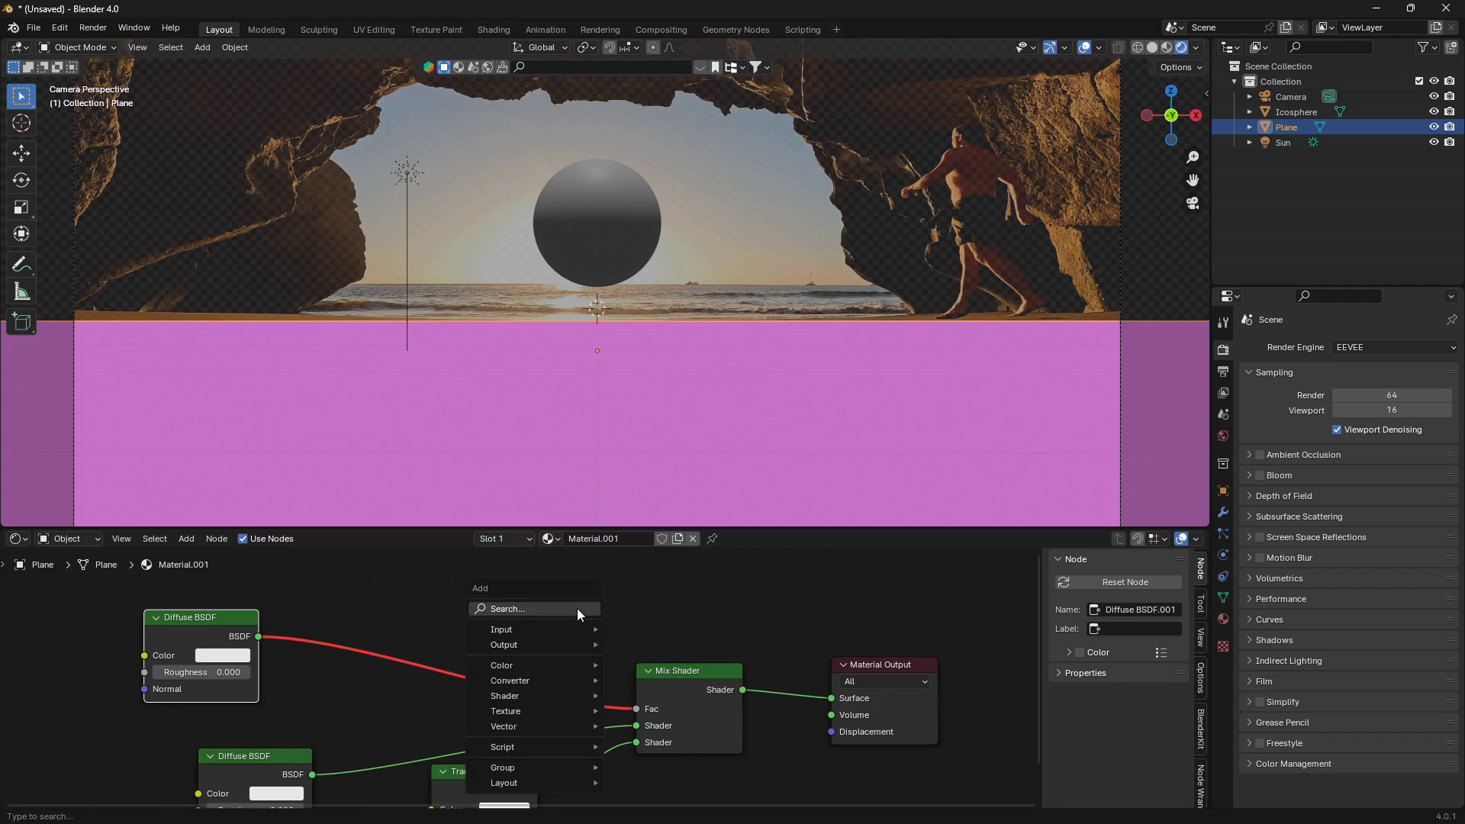
{"action": "left_click", "coordinate": [577, 607]}
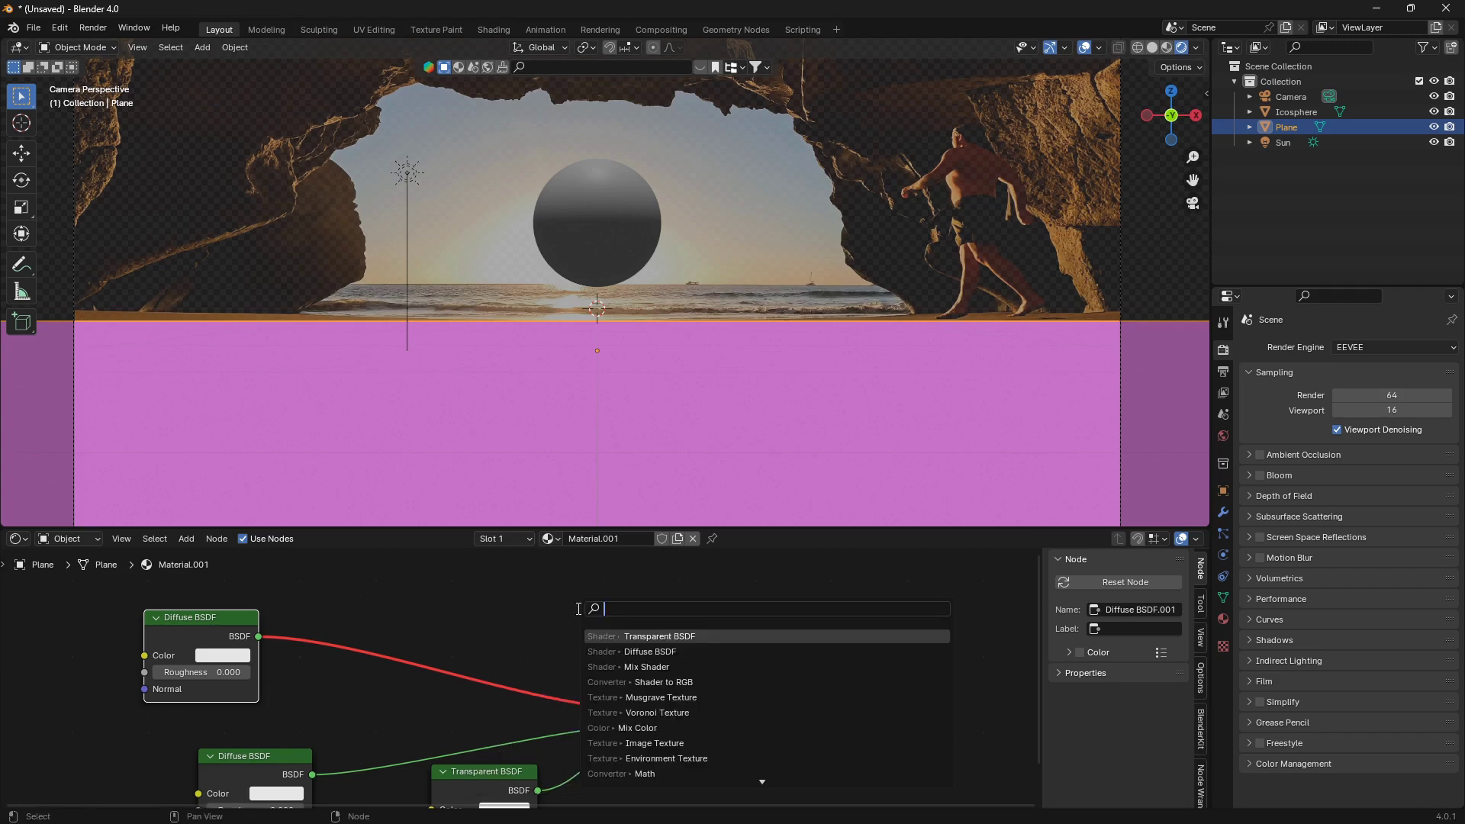
{"action": "type", "text": "rgb"}
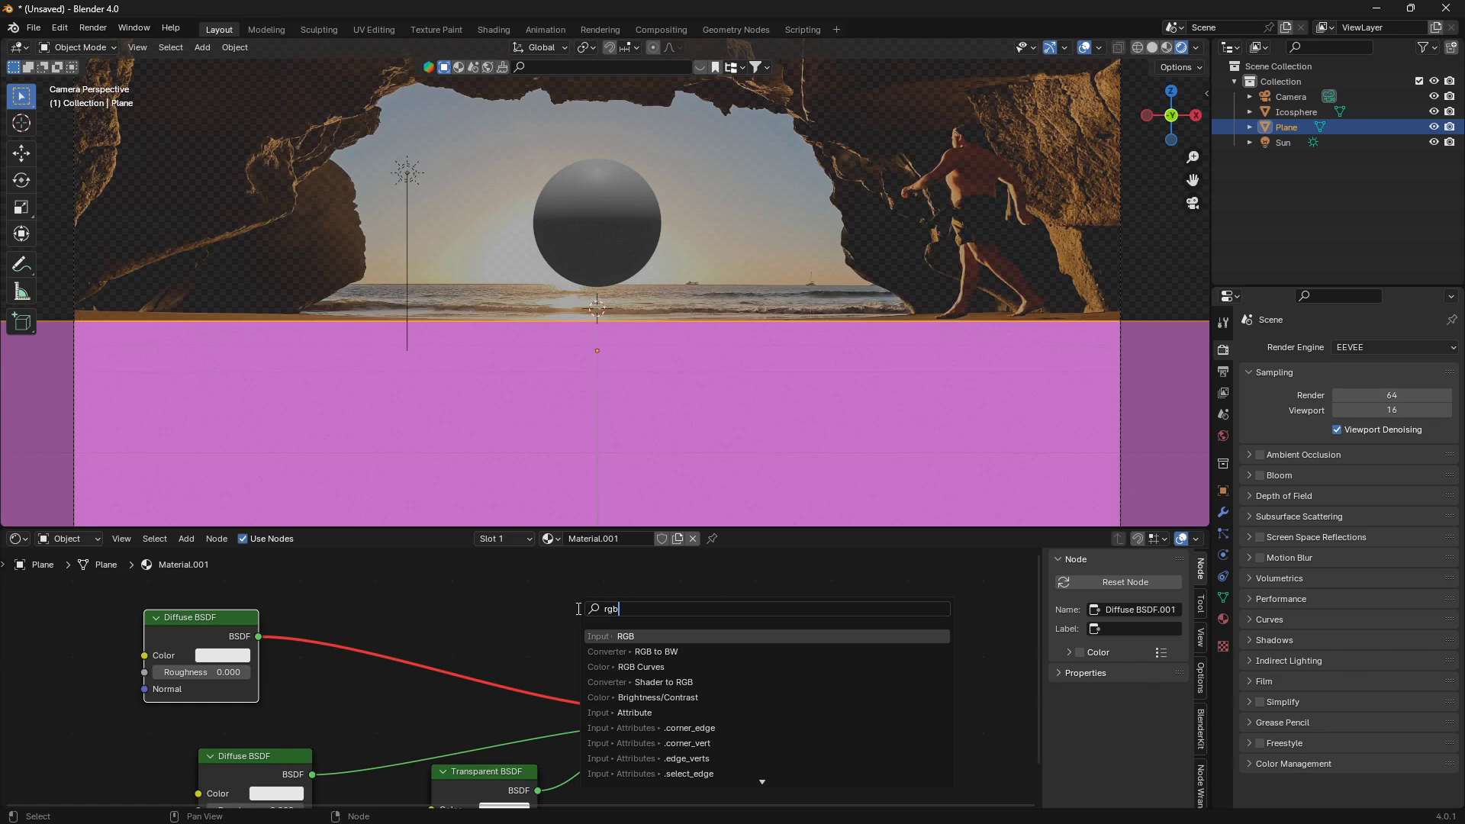
{"action": "left_click", "coordinate": [684, 683]}
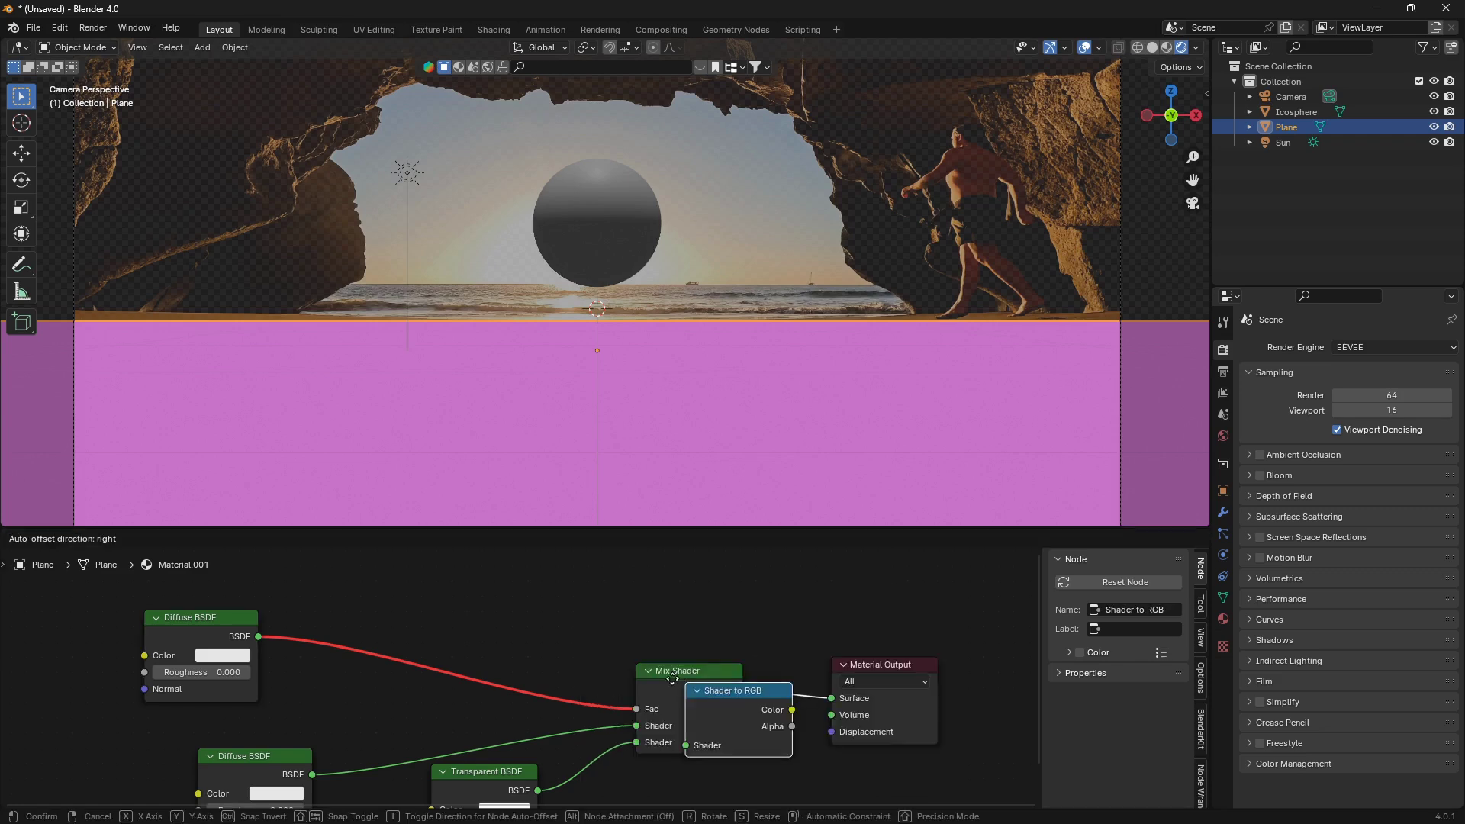
{"action": "left_click", "coordinate": [395, 644]}
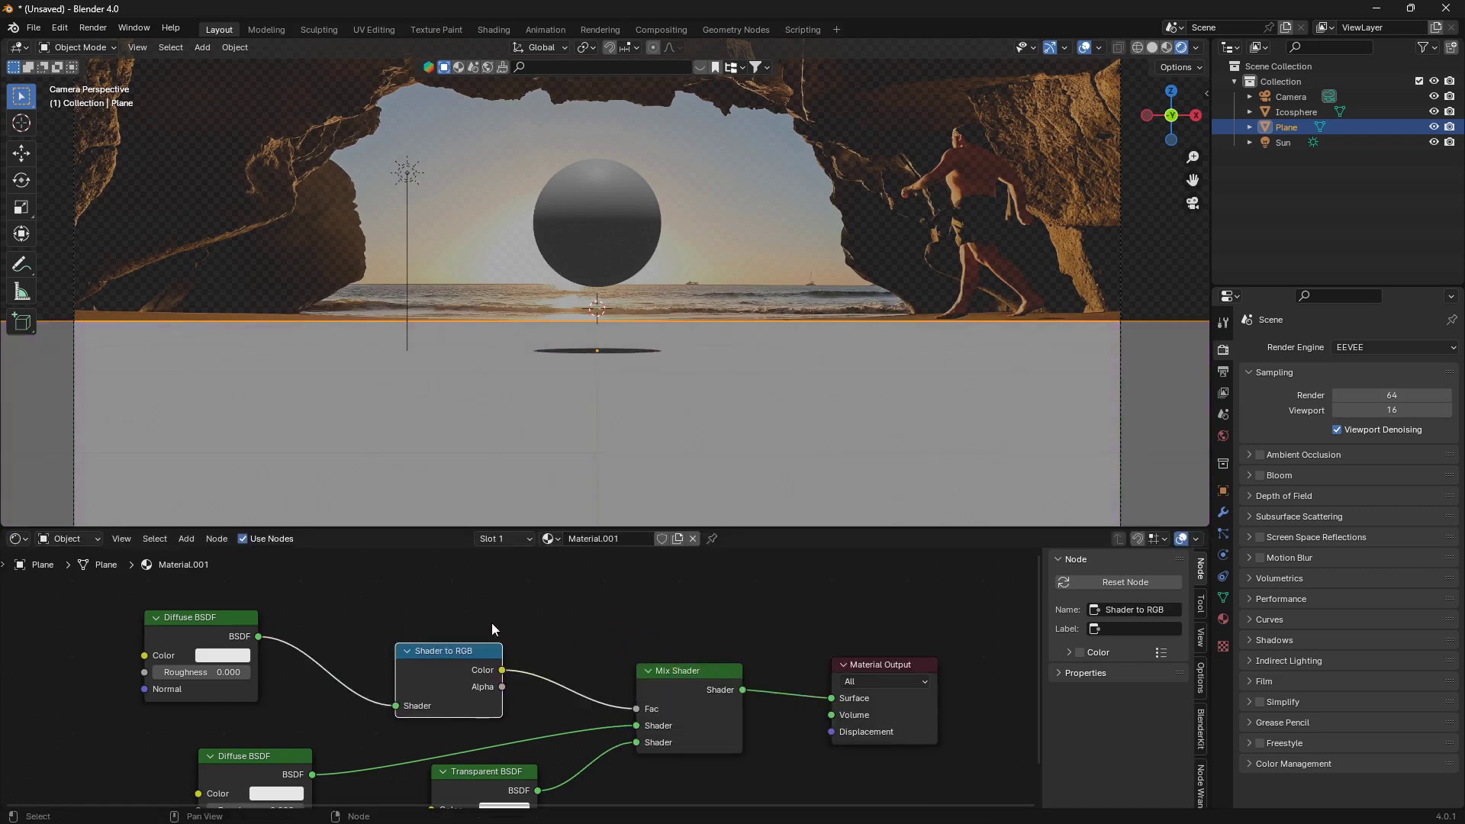
Set the ground material's Blend Mode to Alpha Blend
{"action": "scroll", "coordinate": [712, 296], "scroll_direction": "up", "scroll_amount": 1}
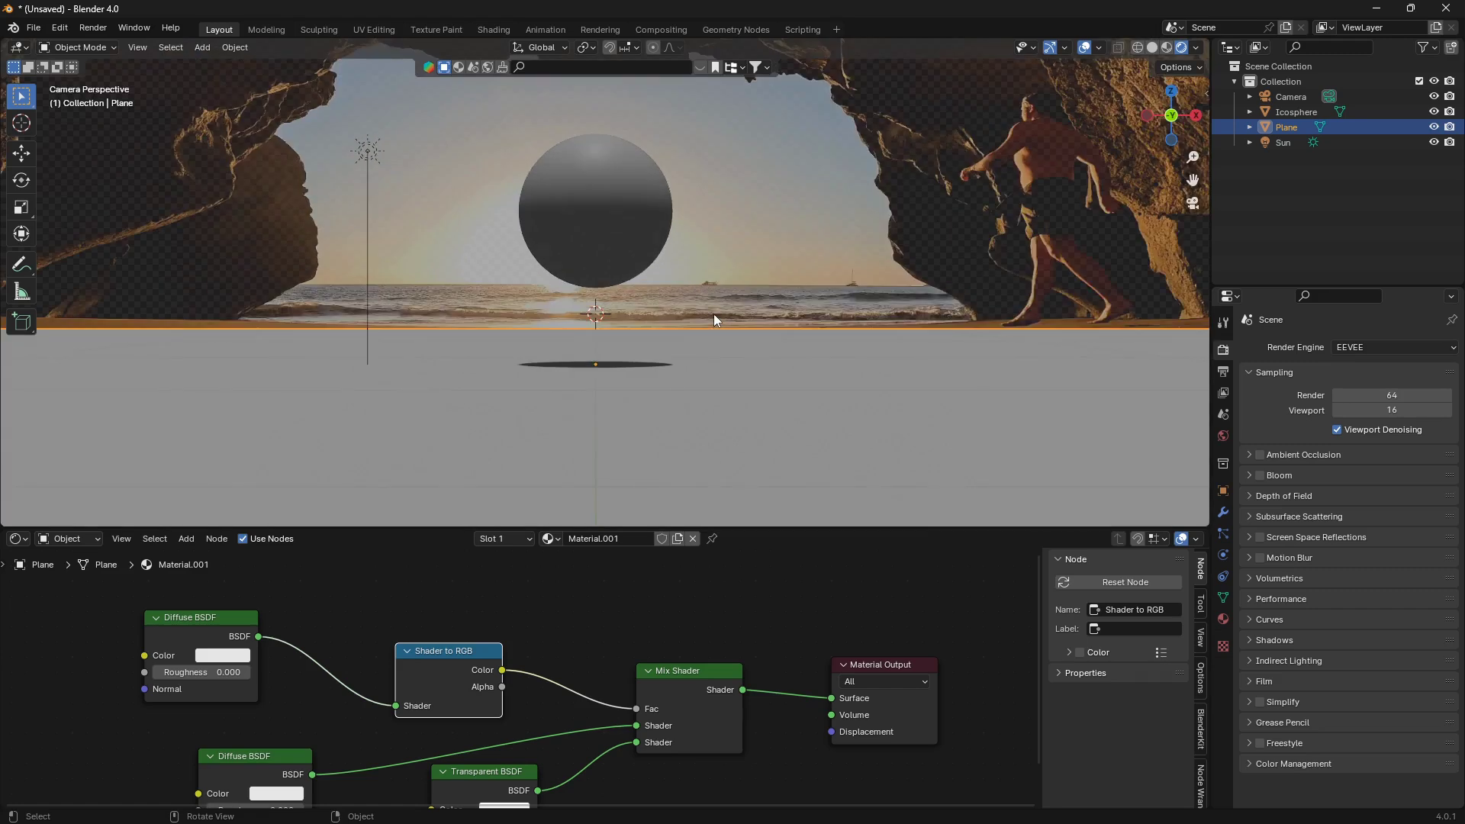
{"action": "left_click", "coordinate": [1226, 620]}
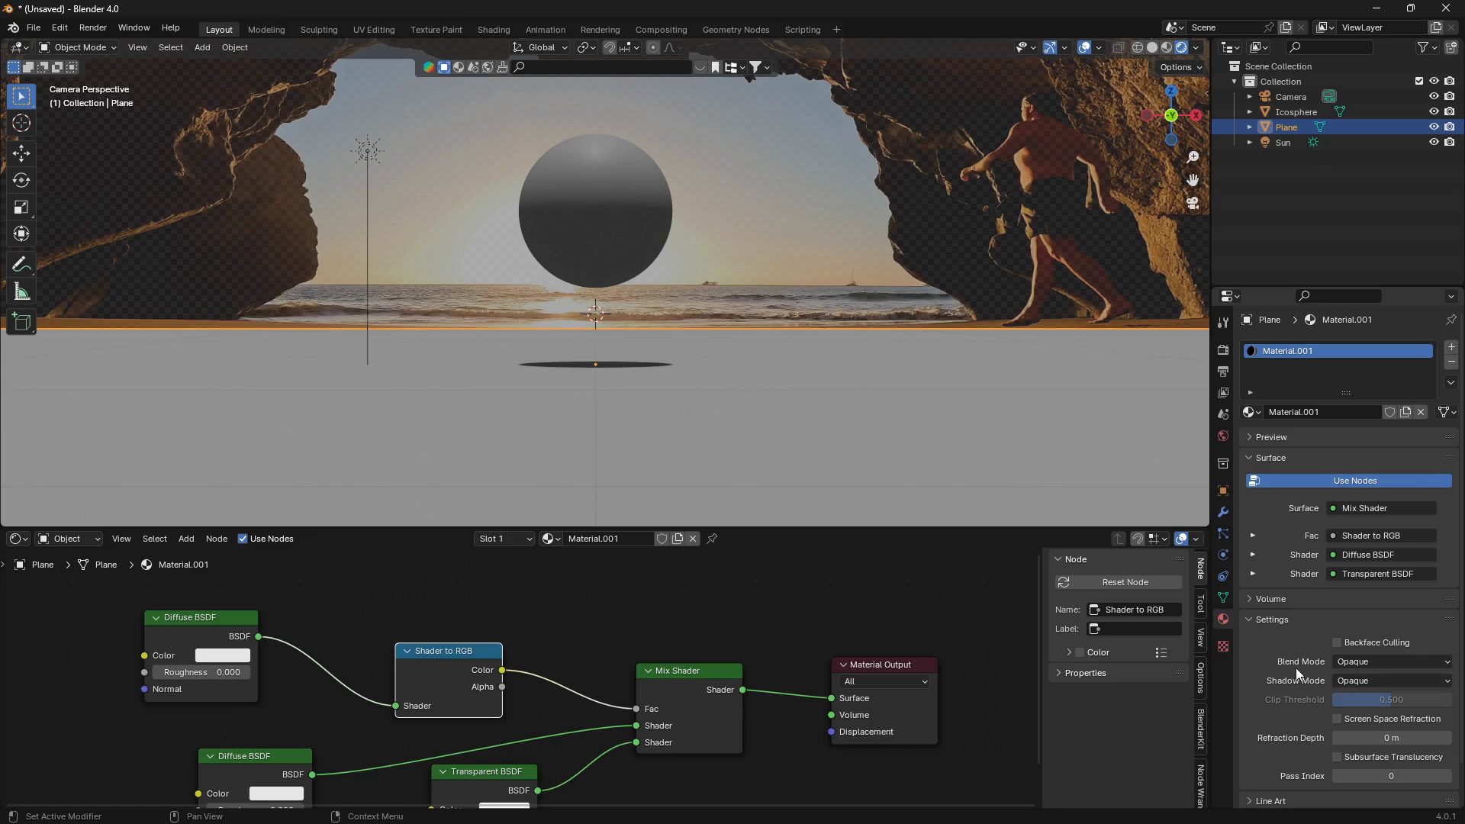
{"action": "left_click", "coordinate": [1418, 659]}
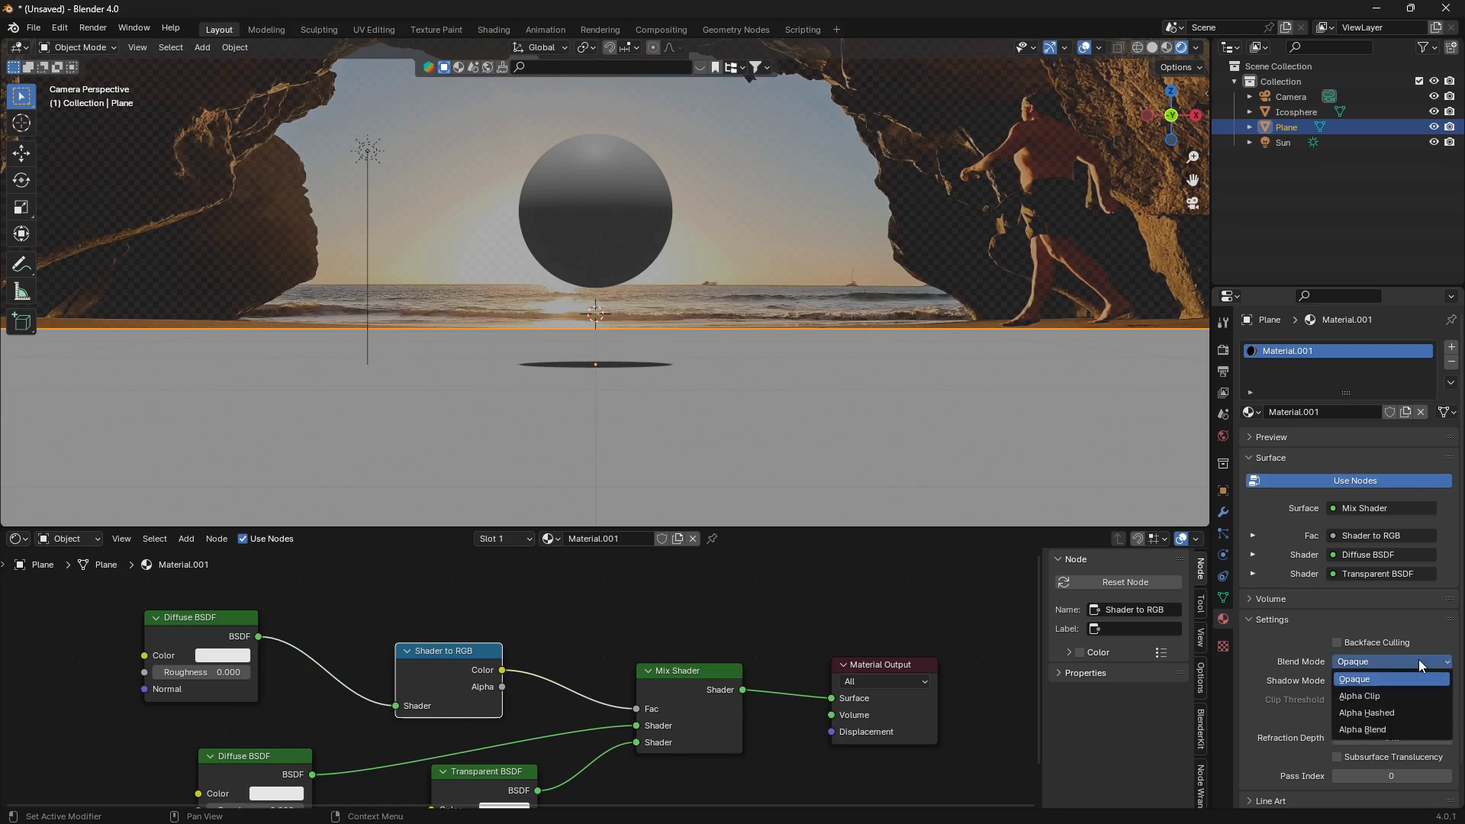
{"action": "left_click", "coordinate": [1386, 728]}
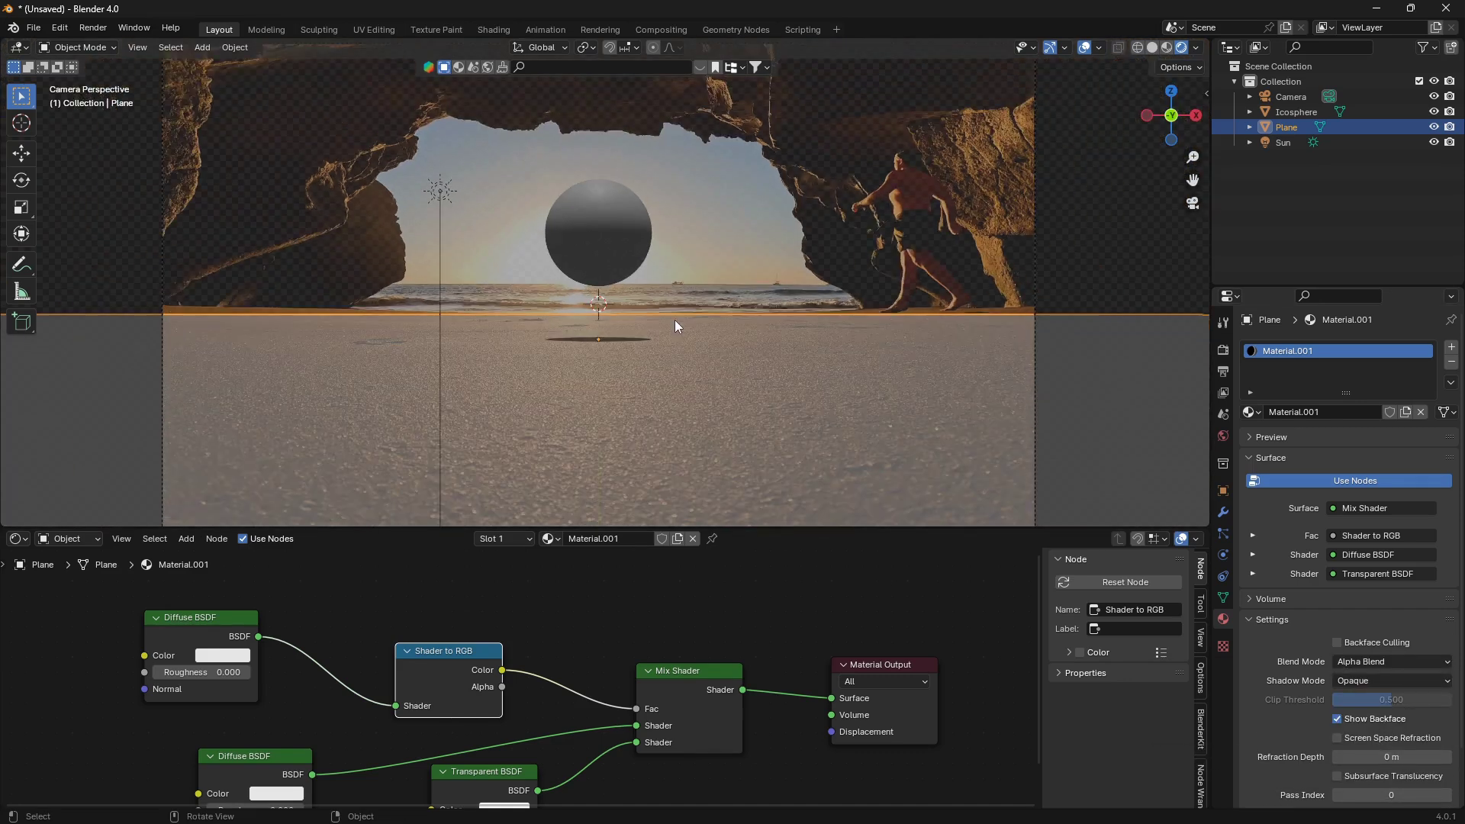
Deselect the ground plane and examine the sphere's shadow on the sand alongside the material's node setup
{"action": "scroll", "coordinate": [674, 320], "scroll_direction": "up", "scroll_amount": 3}
{"action": "left_click", "coordinate": [673, 324]}
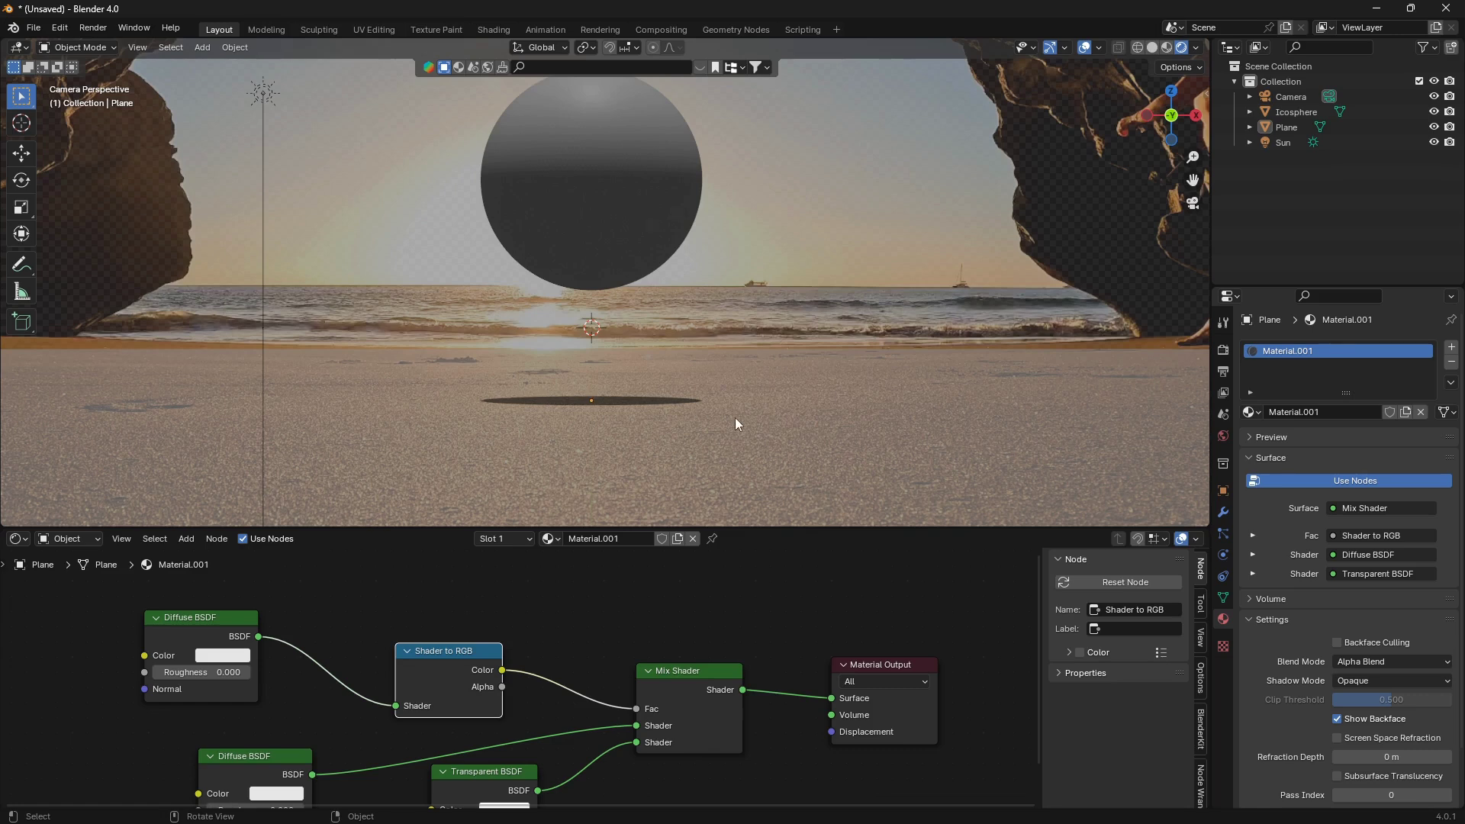
{"action": "middle_click_drag", "start_coordinate": [623, 612], "coordinate": [705, 616]}
{"action": "scroll", "coordinate": [606, 306], "scroll_direction": "down", "scroll_amount": 1}
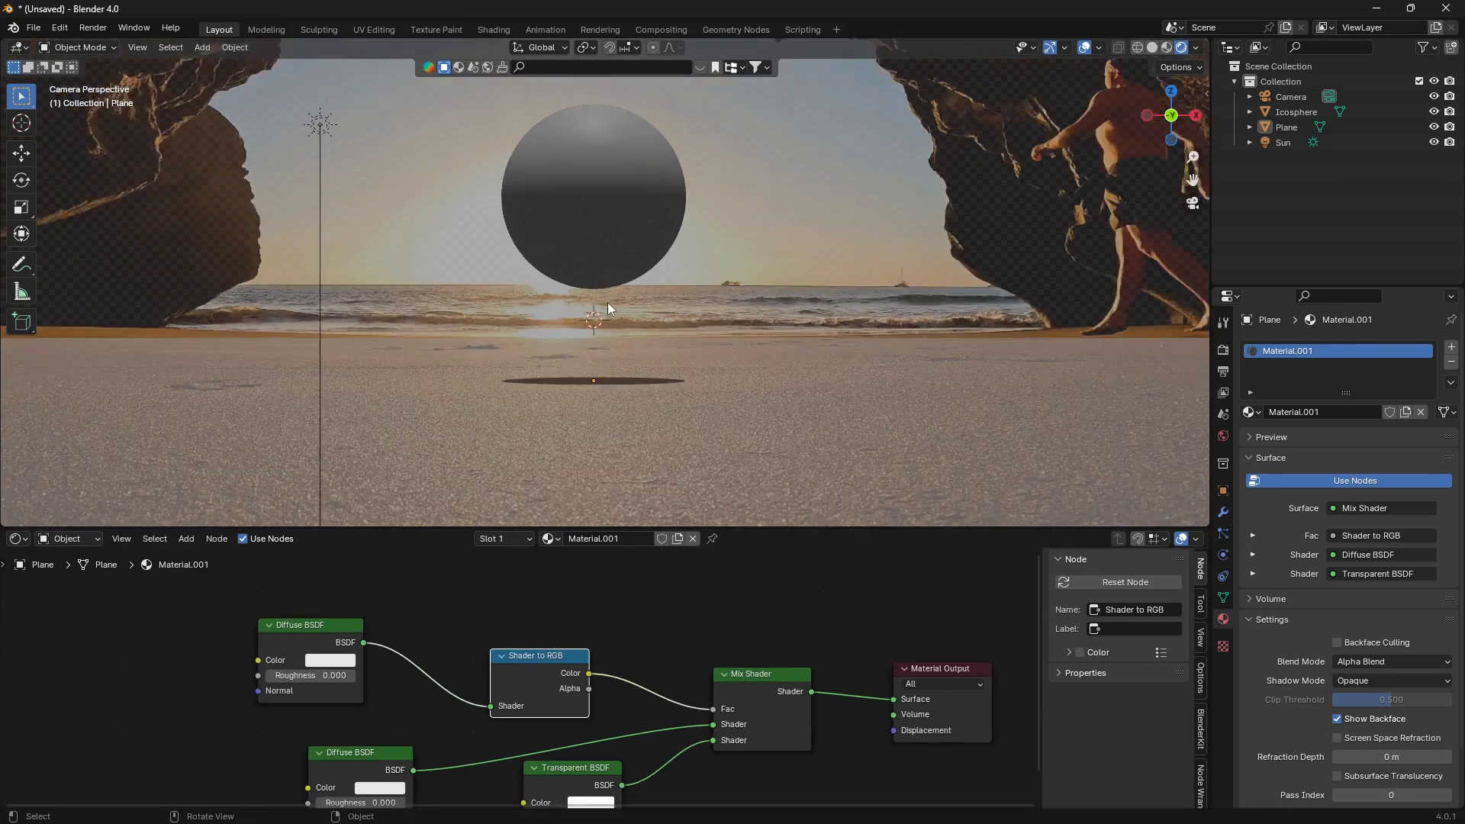
{"action": "scroll", "coordinate": [607, 306], "scroll_direction": "down", "scroll_amount": 1}
{"action": "middle_click_drag", "start_coordinate": [427, 611], "coordinate": [689, 624]}
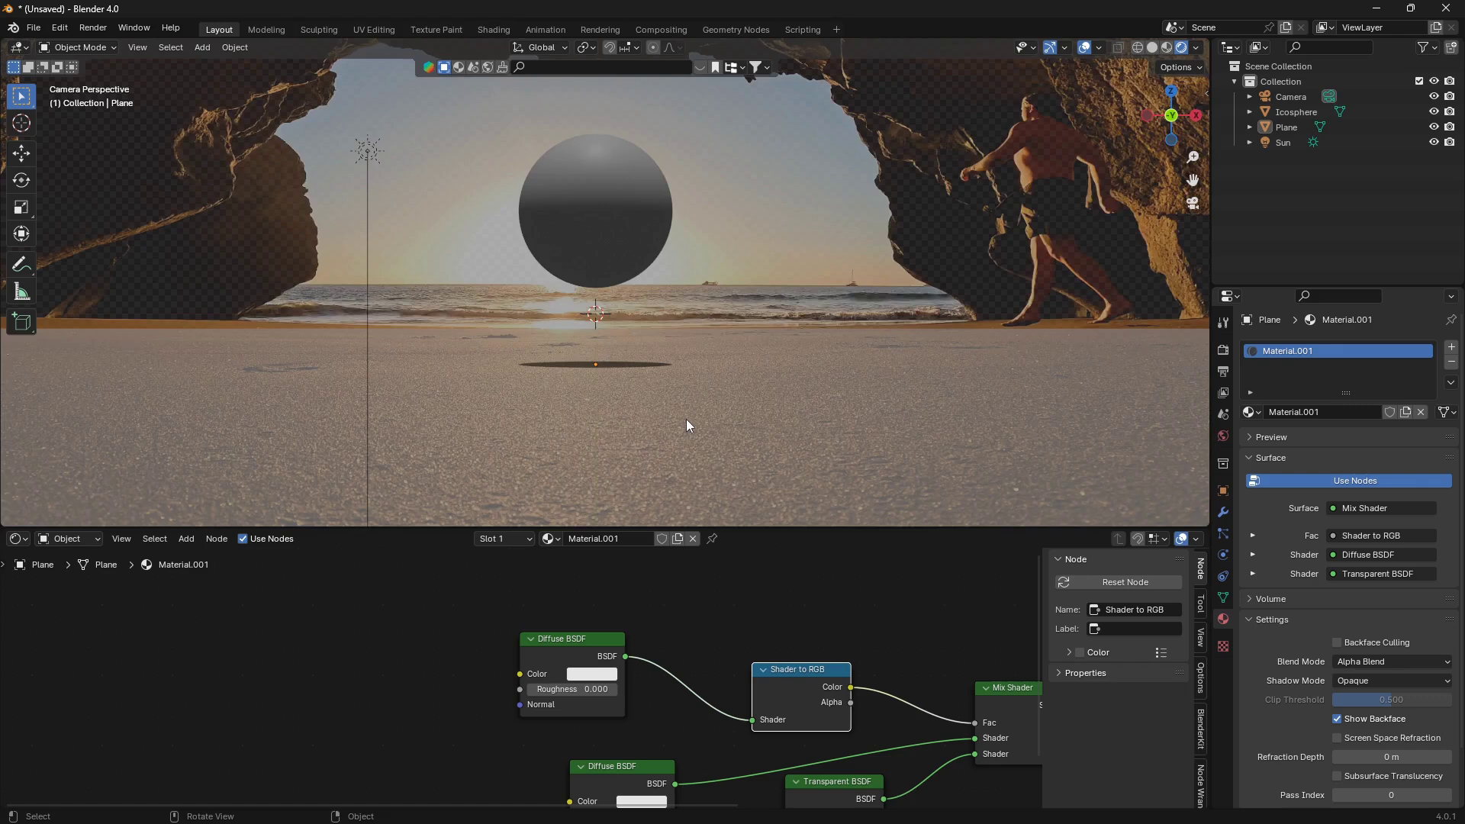
{"action": "scroll", "coordinate": [686, 420], "scroll_direction": "up", "scroll_amount": 1}
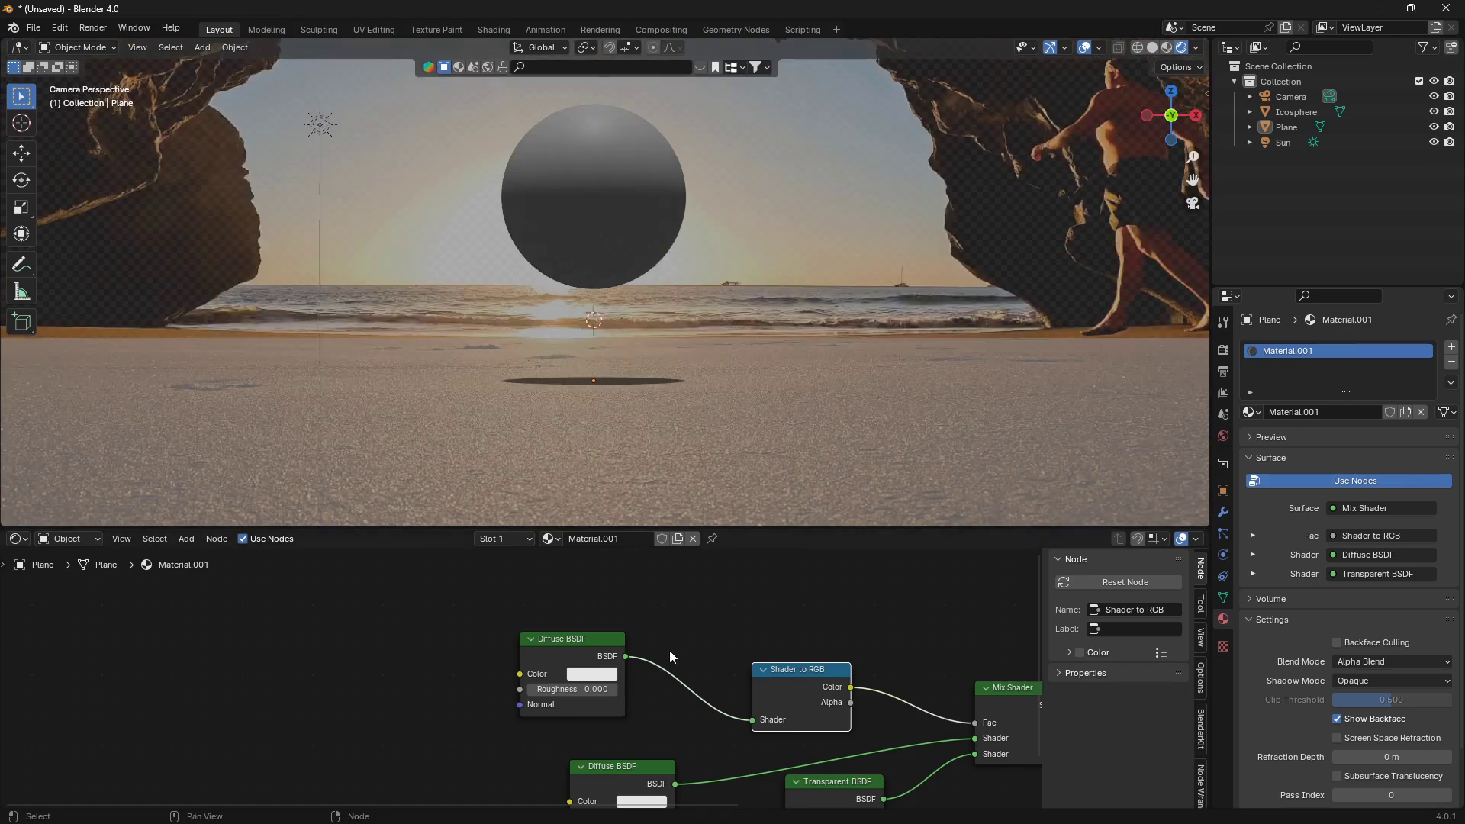
{"action": "scroll", "coordinate": [670, 650], "scroll_direction": "up", "scroll_amount": 1}
{"action": "middle_click_drag", "start_coordinate": [610, 684], "coordinate": [493, 573]}
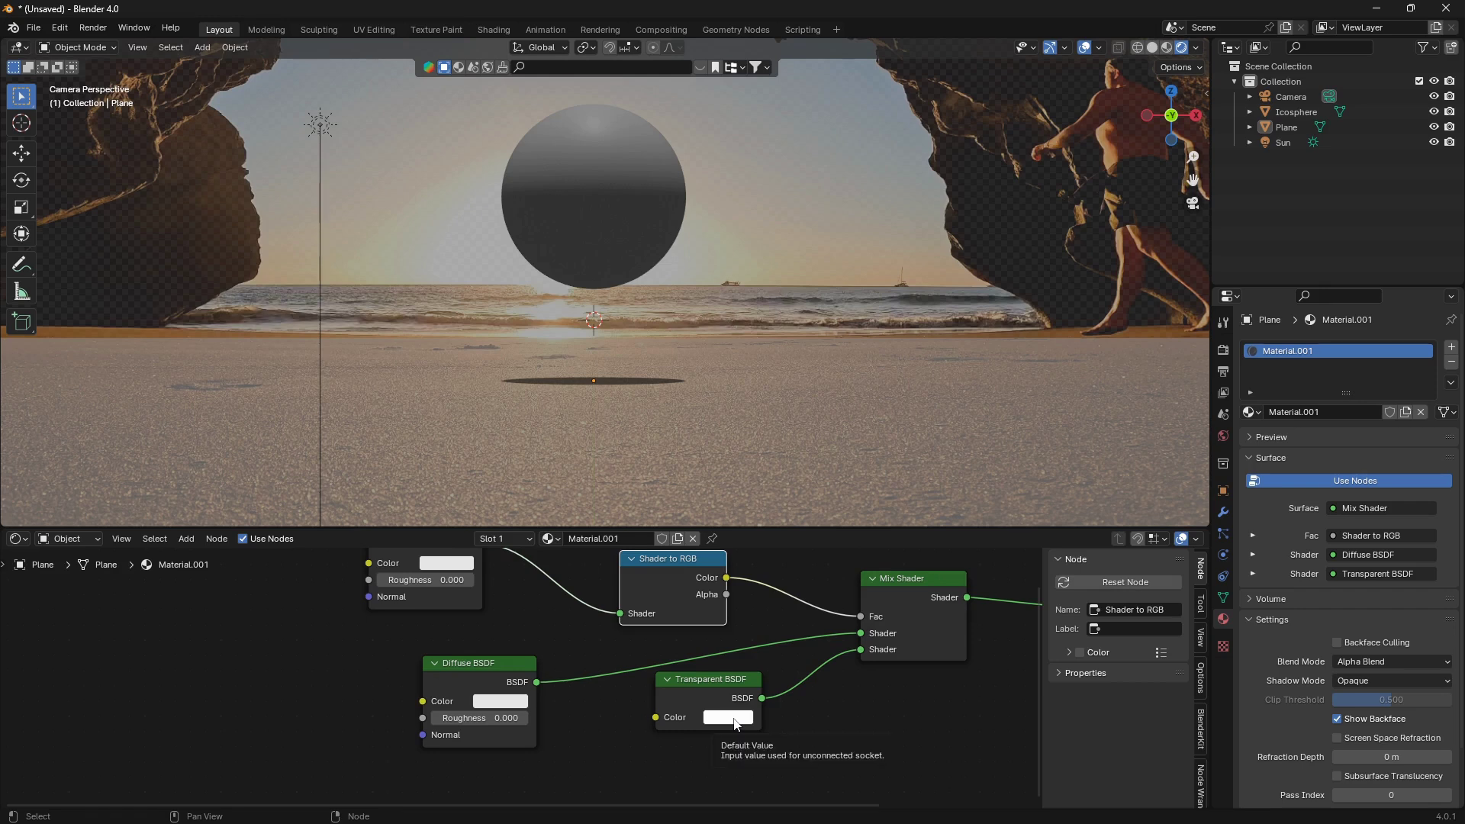
Set the lower Diffuse BSDF's color to black and reposition that node slightly down and left in the graph
{"action": "left_click", "coordinate": [503, 703]}
{"action": "left_click_drag", "start_coordinate": [626, 481], "coordinate": [627, 592]}
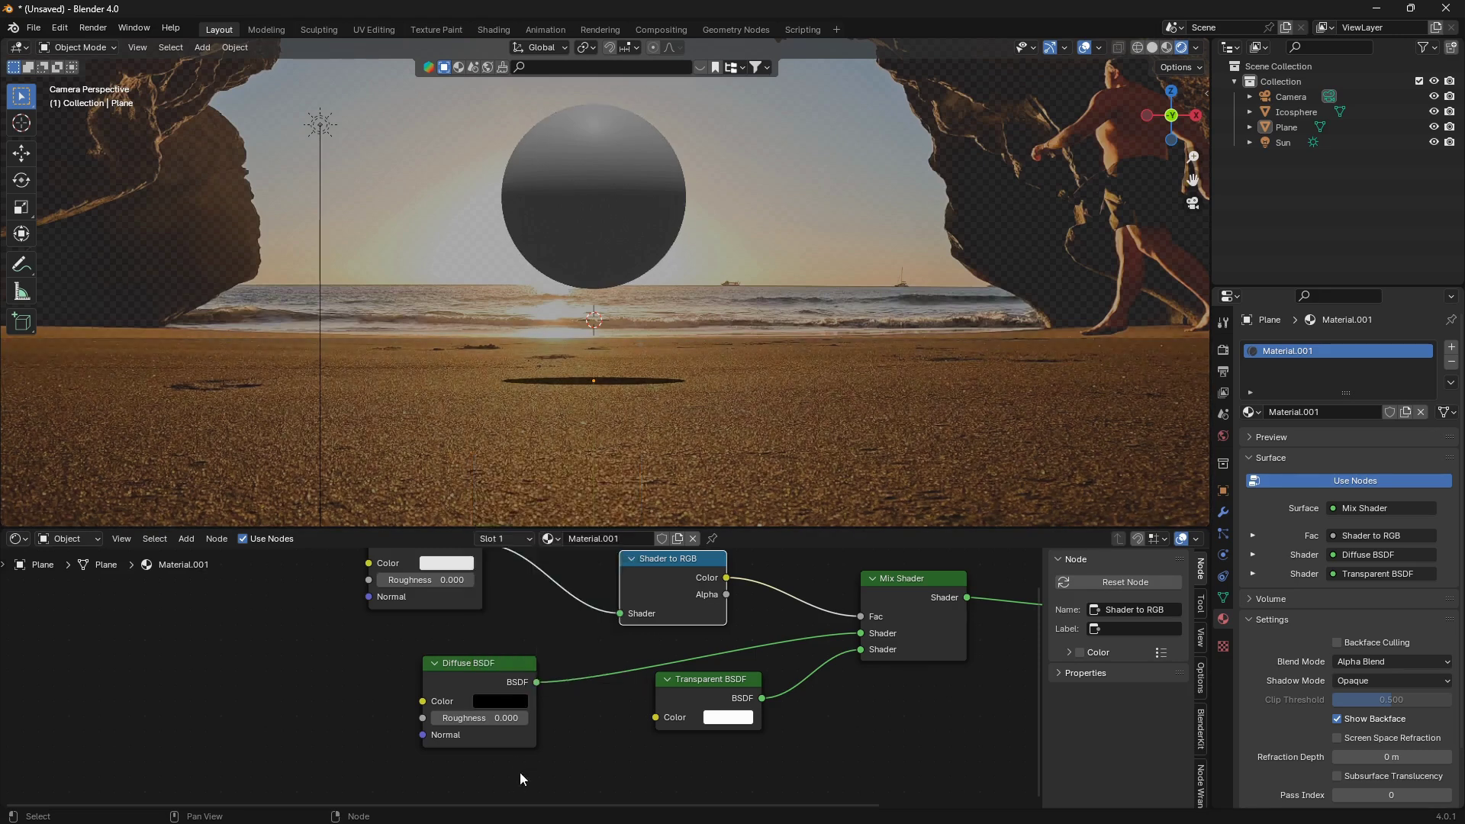
{"action": "left_click_drag", "start_coordinate": [510, 678], "coordinate": [490, 708]}
Try moving the sphere freely and along the Y axis to test its shadow on the sand
{"action": "scroll", "coordinate": [579, 346], "scroll_direction": "down", "scroll_amount": 2}
{"action": "scroll", "coordinate": [580, 348], "scroll_direction": "down", "scroll_amount": 1}
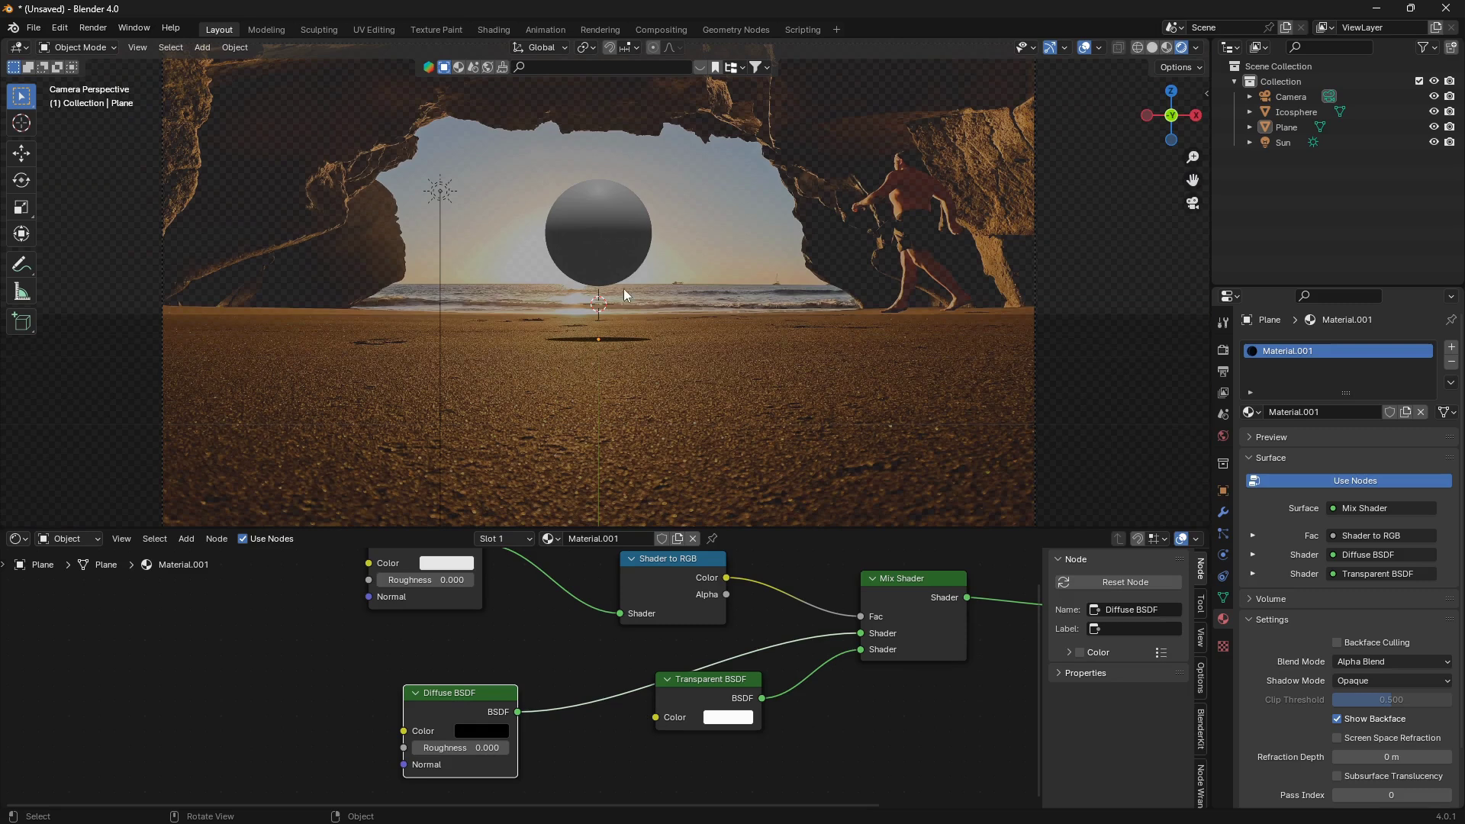
{"action": "left_click", "coordinate": [629, 261]}
{"action": "key", "text": "g"}
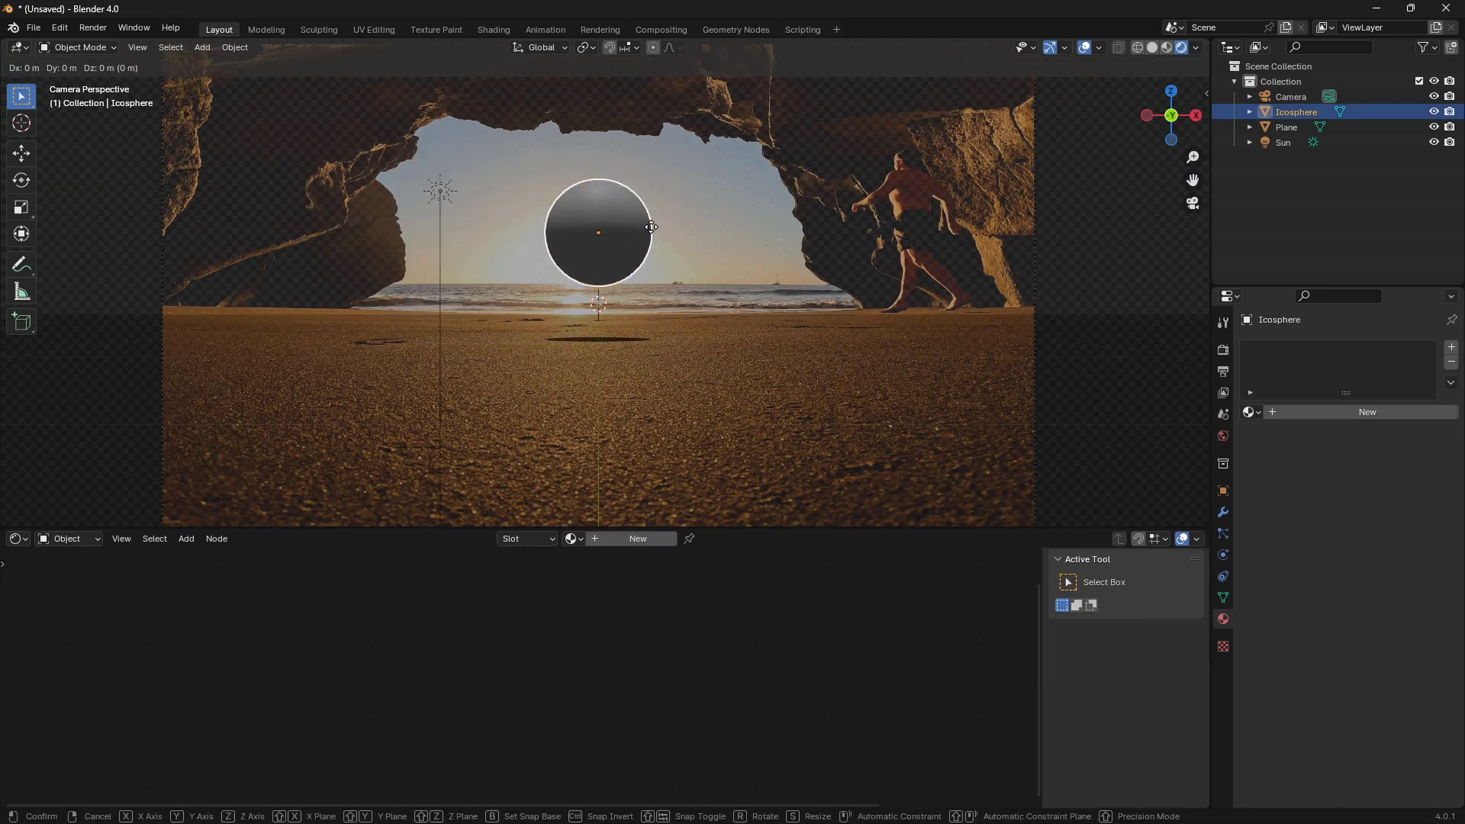
{"action": "left_click", "coordinate": [700, 208]}
{"action": "key", "text": "g"}
{"action": "key", "text": "y"}
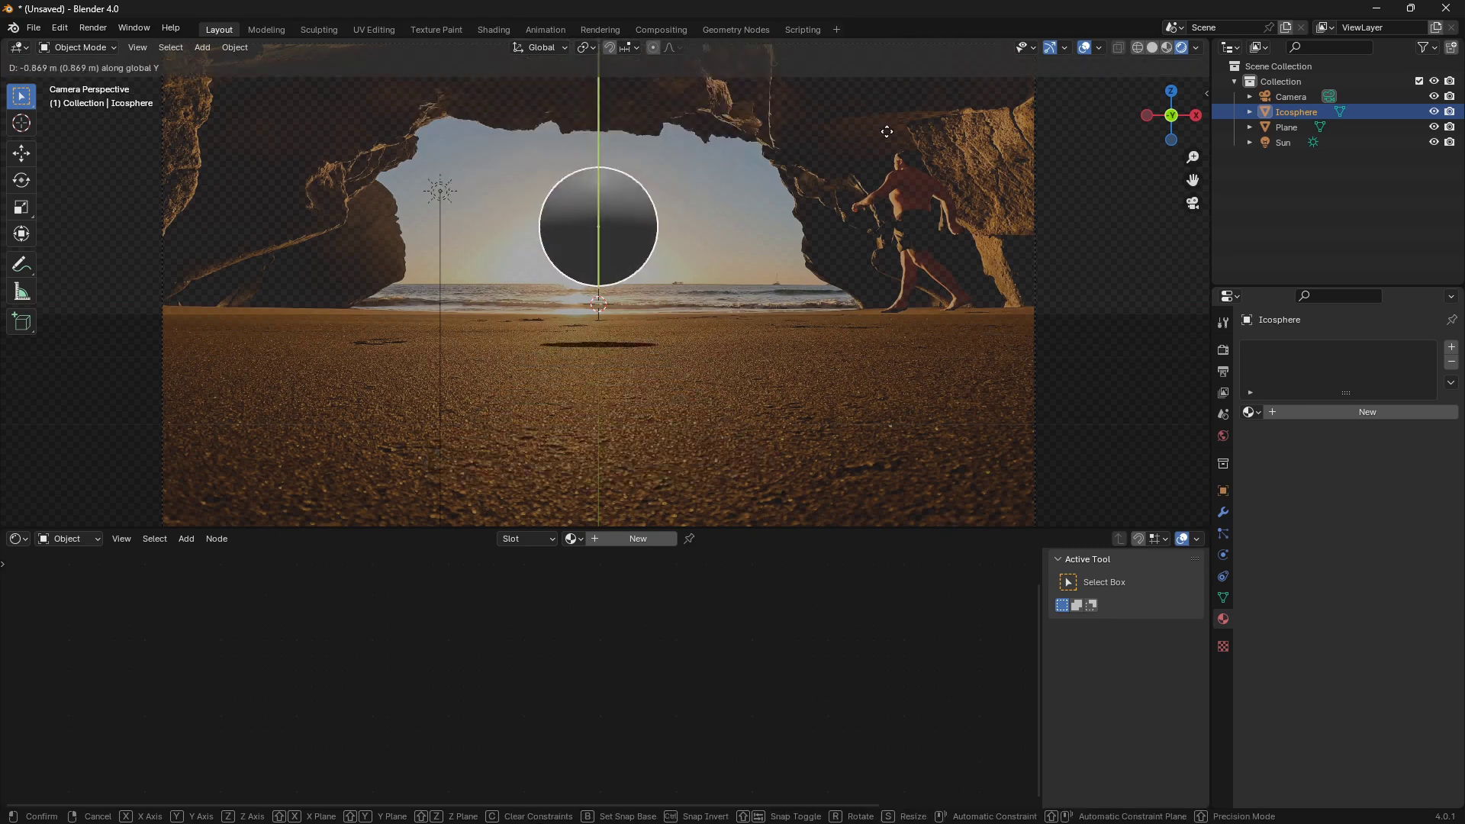
{"action": "left_click", "coordinate": [825, 155]}
Raise the ground plane about 0.08 m along the Z axis
{"action": "scroll", "coordinate": [630, 287], "scroll_direction": "up", "scroll_amount": 3}
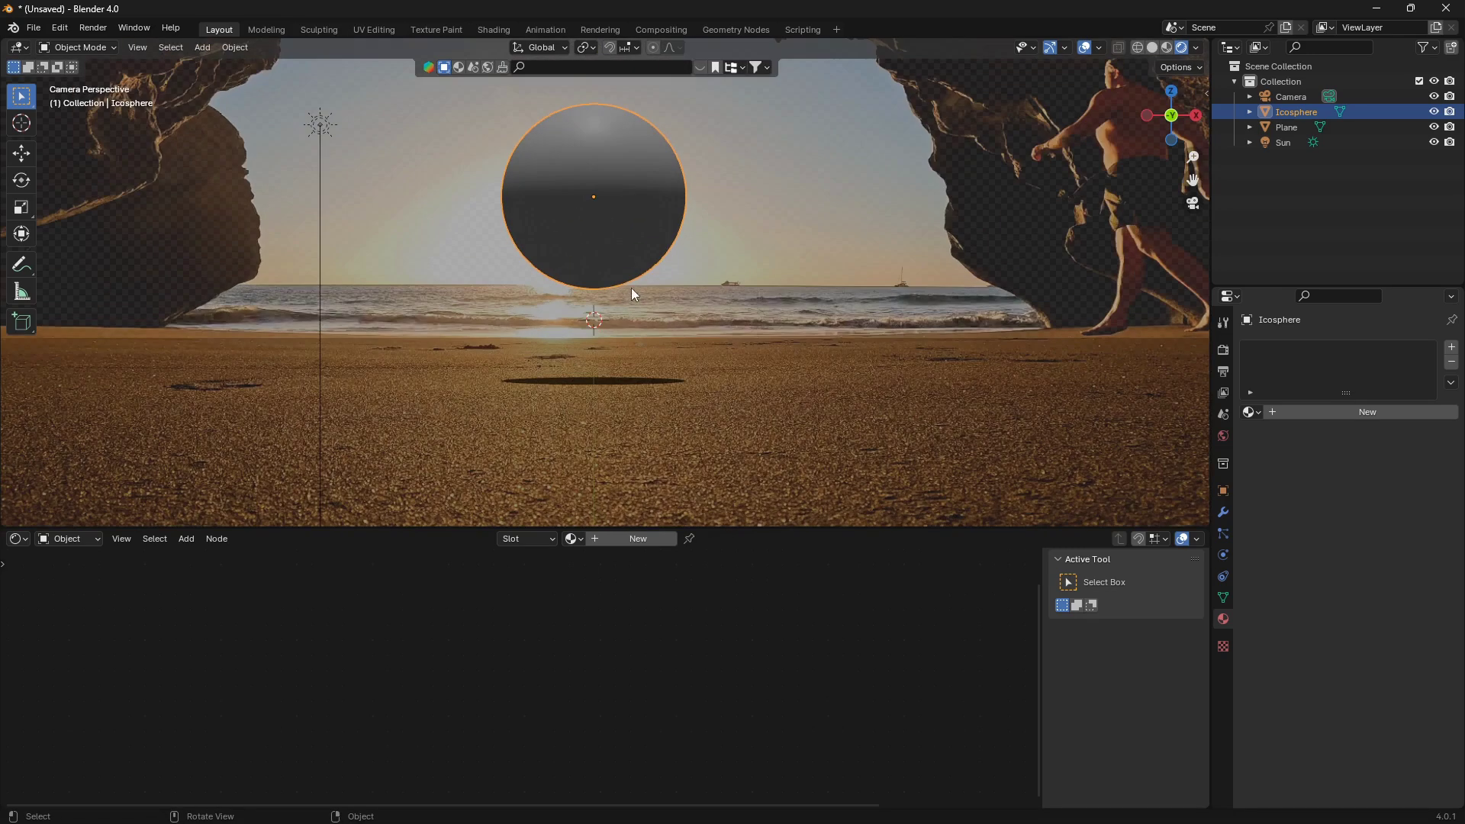
{"action": "left_click", "coordinate": [543, 394]}
{"action": "key", "text": "g"}
{"action": "key", "text": "z"}
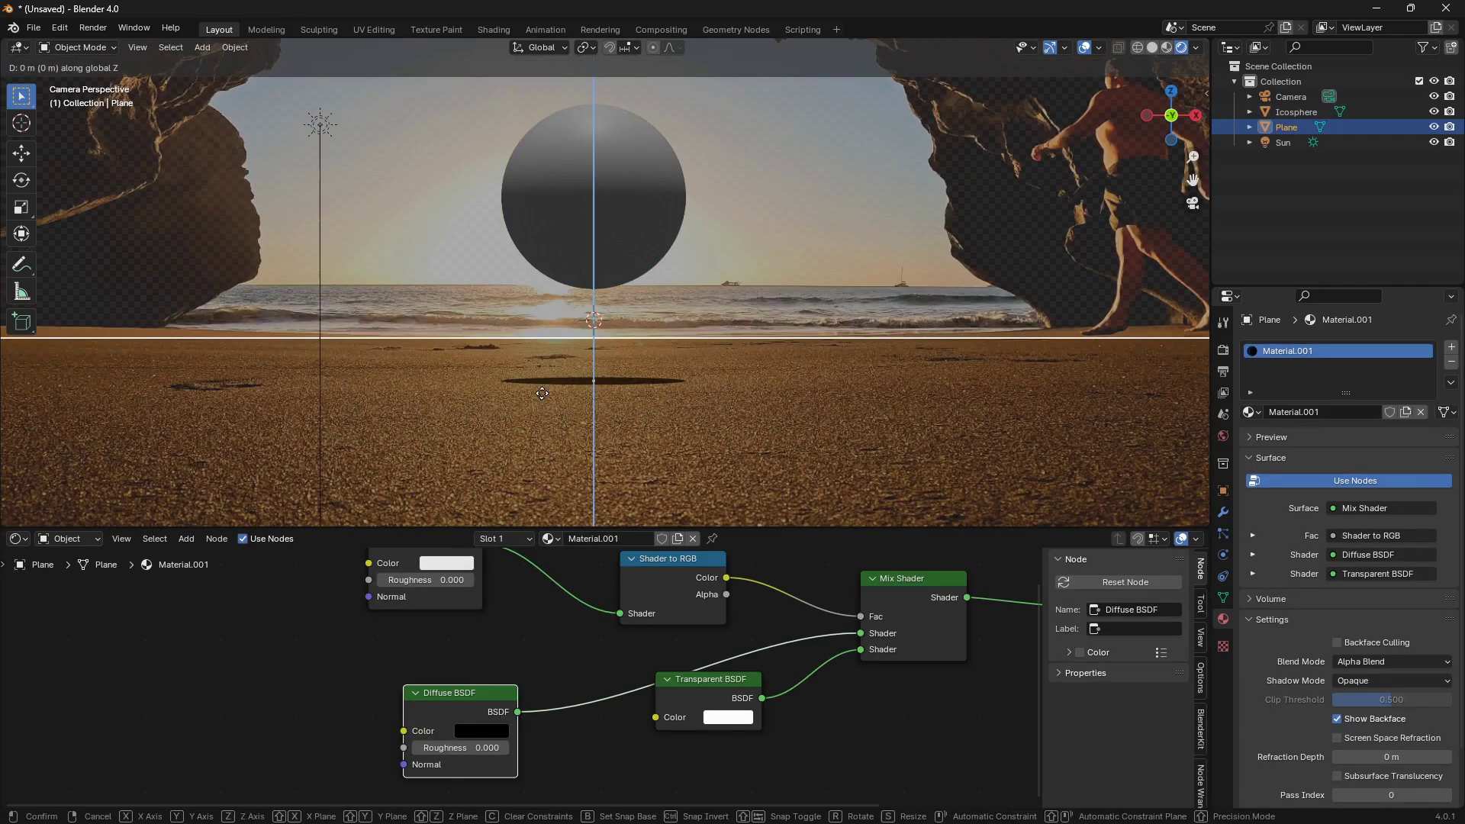
{"action": "left_click", "coordinate": [542, 374]}
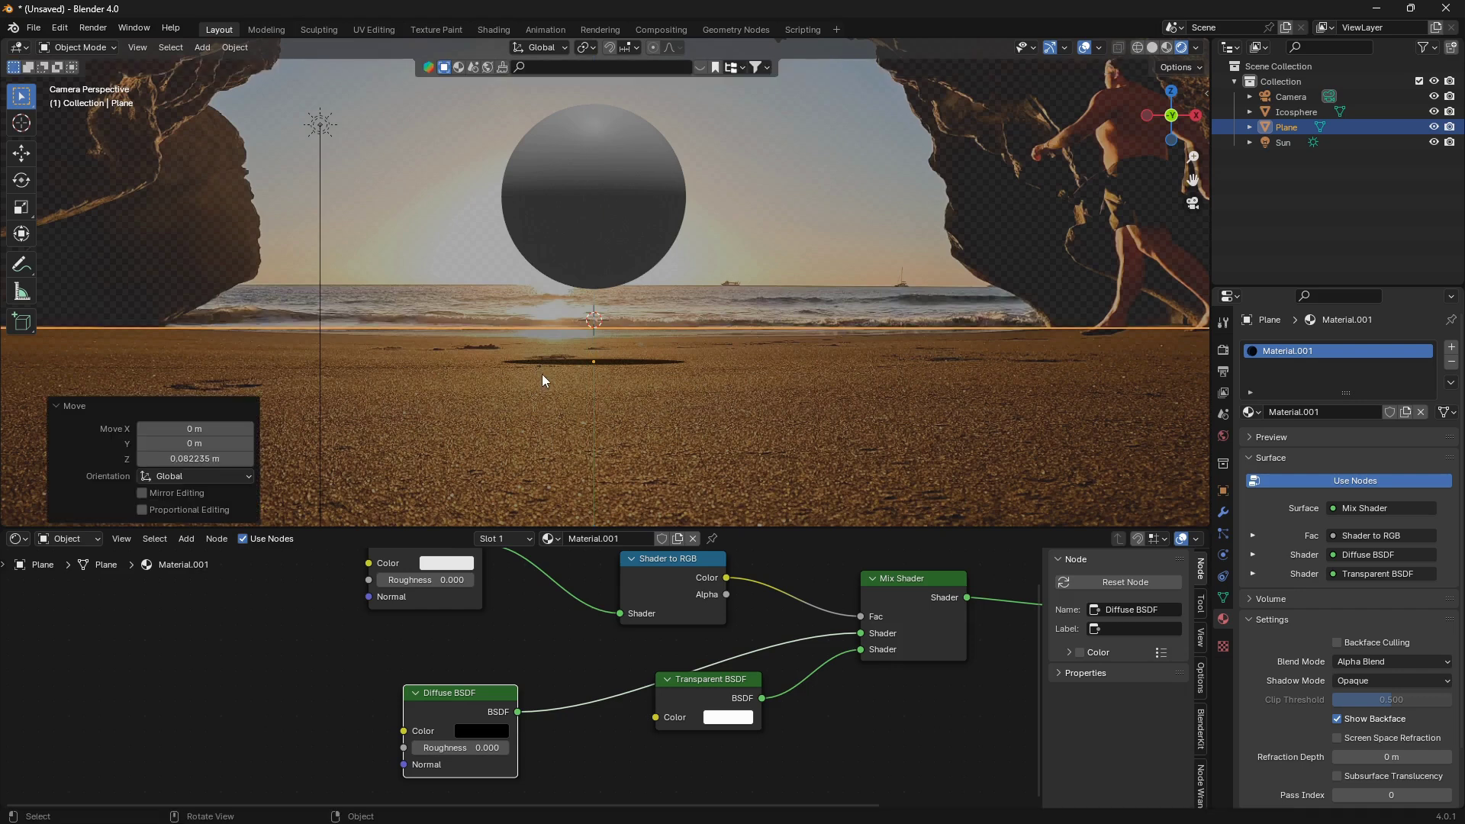
Move the sphere up about 0.25 m and about 0.06 m along X
{"action": "left_click", "coordinate": [598, 252]}
{"action": "scroll", "coordinate": [615, 265], "scroll_direction": "down", "scroll_amount": 1}
{"action": "key", "text": "g"}
{"action": "left_click", "coordinate": [627, 223]}
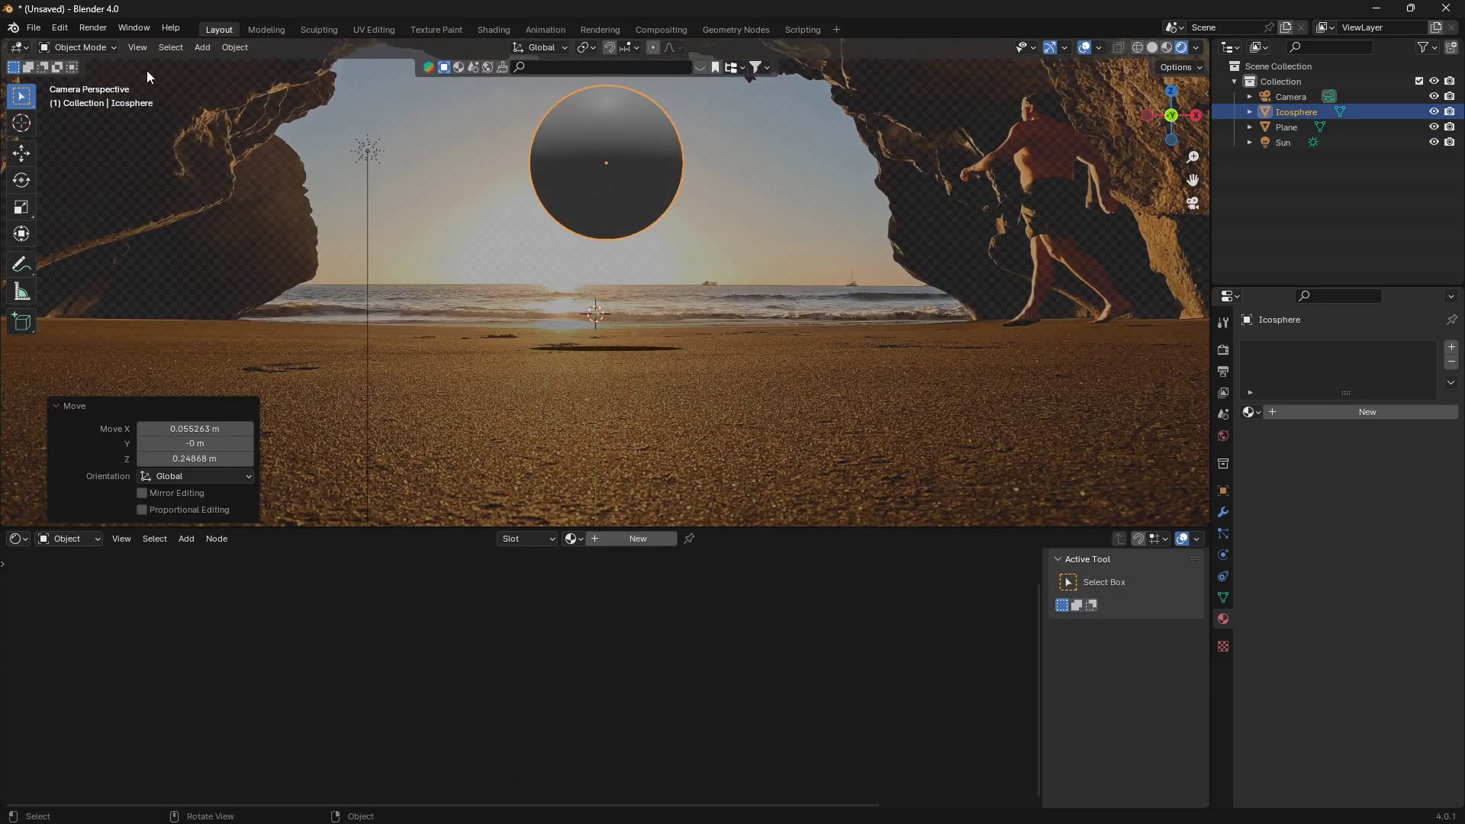
Render the current frame to examine the transparent ground and the sphere's shadow, and close the render window
{"action": "left_click", "coordinate": [92, 27]}
{"action": "left_click", "coordinate": [107, 49]}
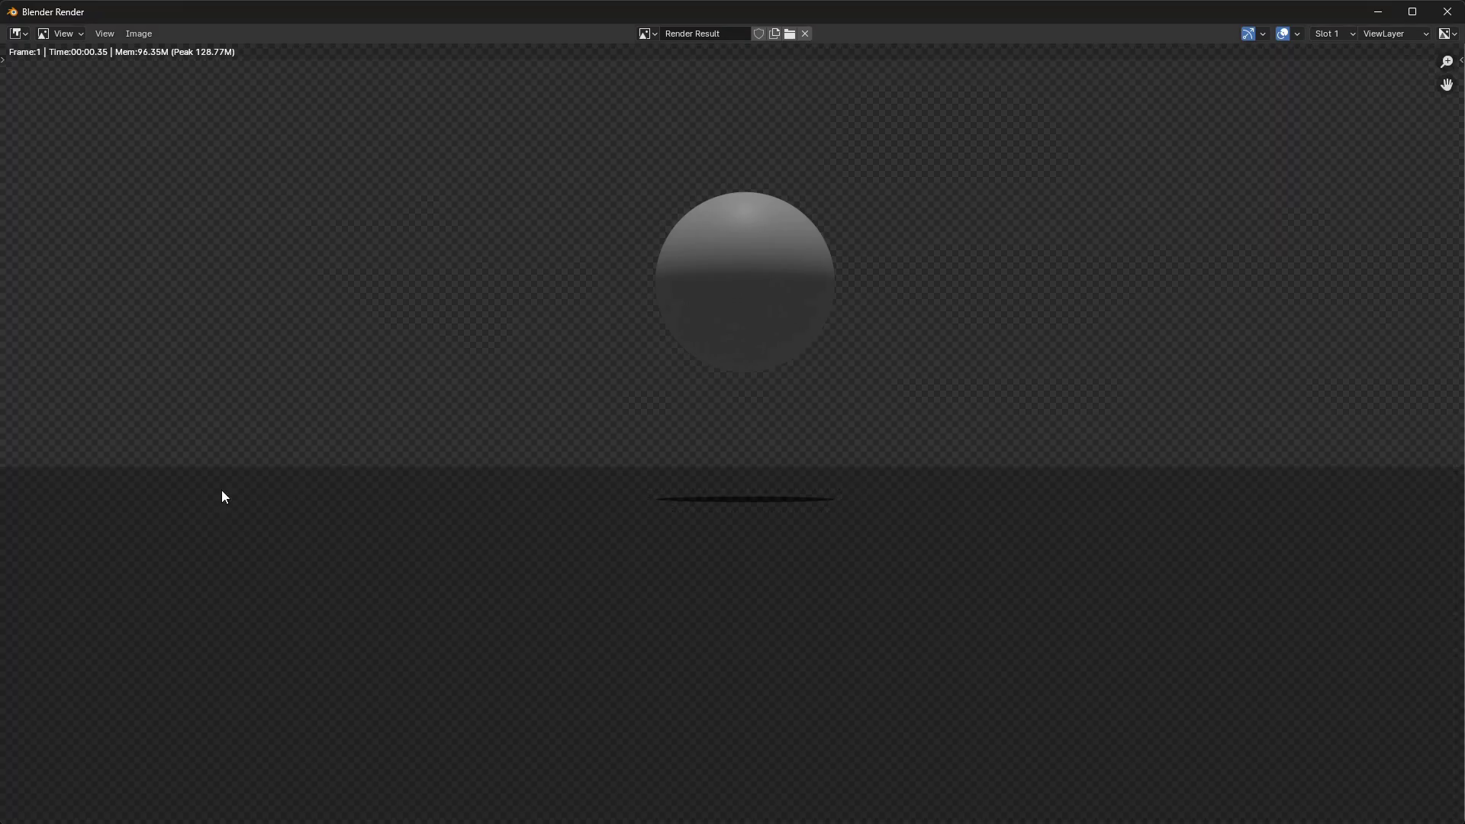
{"action": "left_click", "coordinate": [1448, 12]}
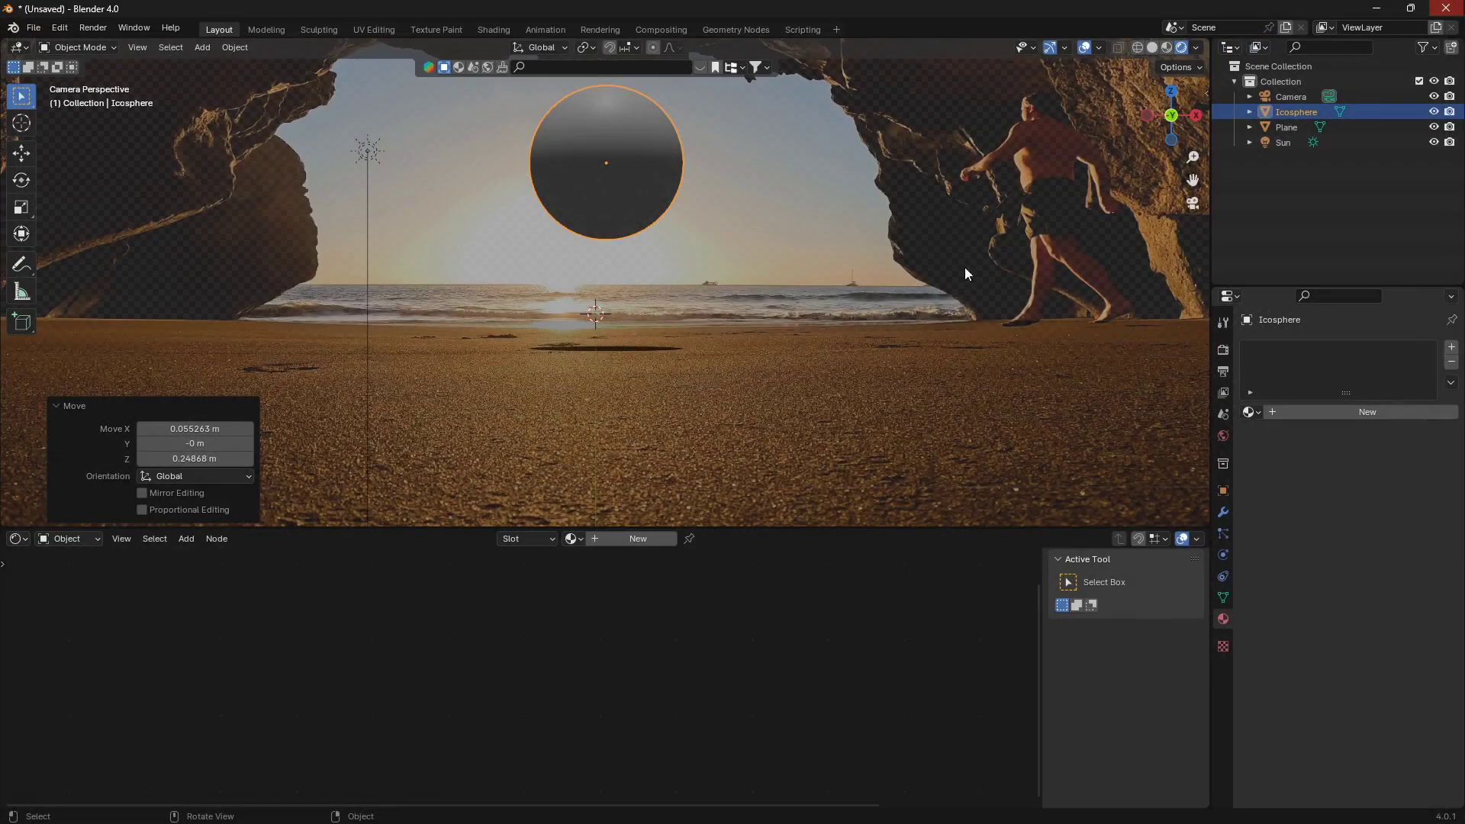
Set the Sun light's strength to 2
{"action": "left_click", "coordinate": [370, 151]}
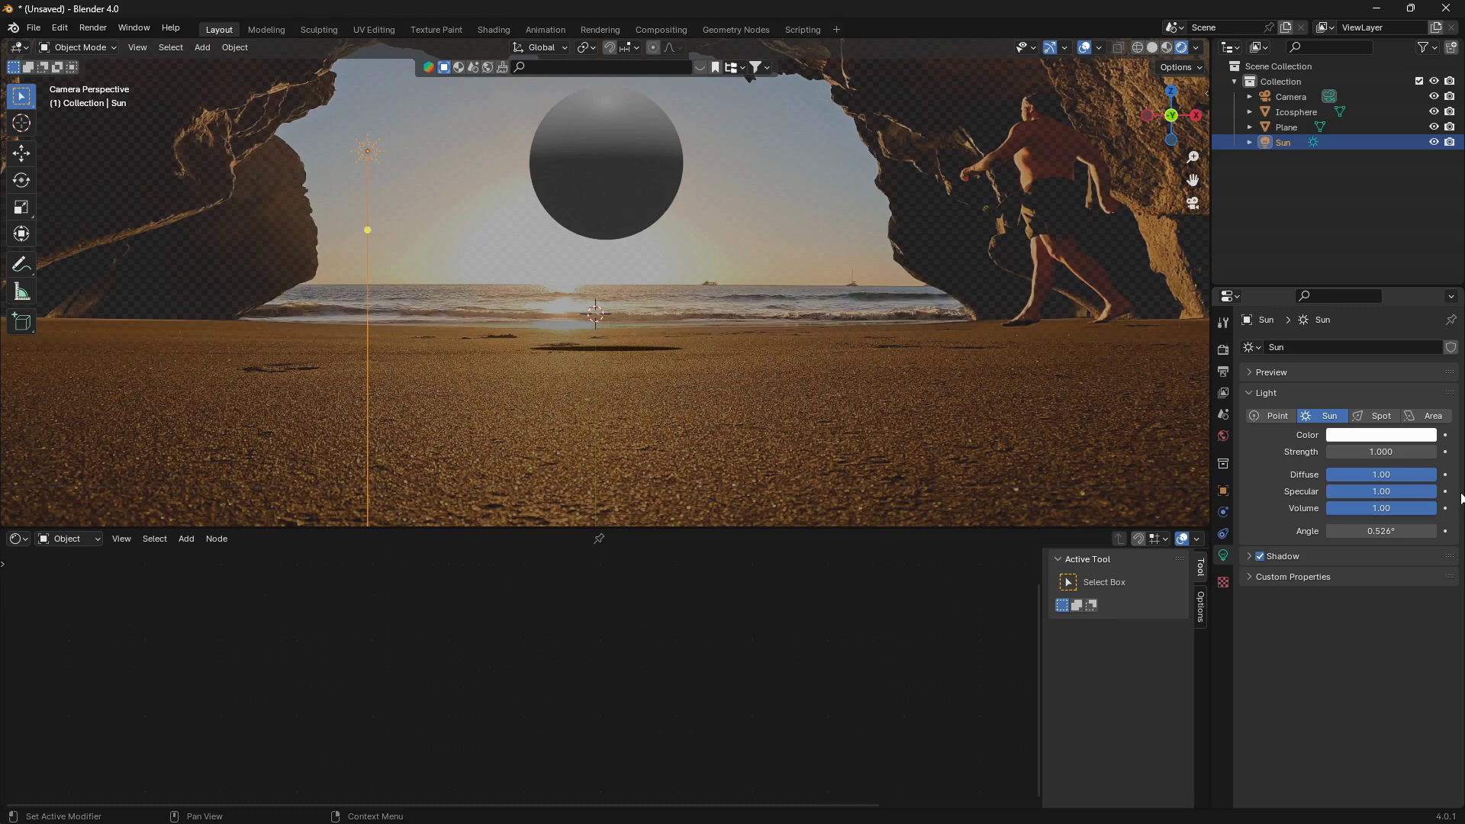
{"action": "left_click", "coordinate": [1400, 452]}
{"action": "type", "text": "2"}
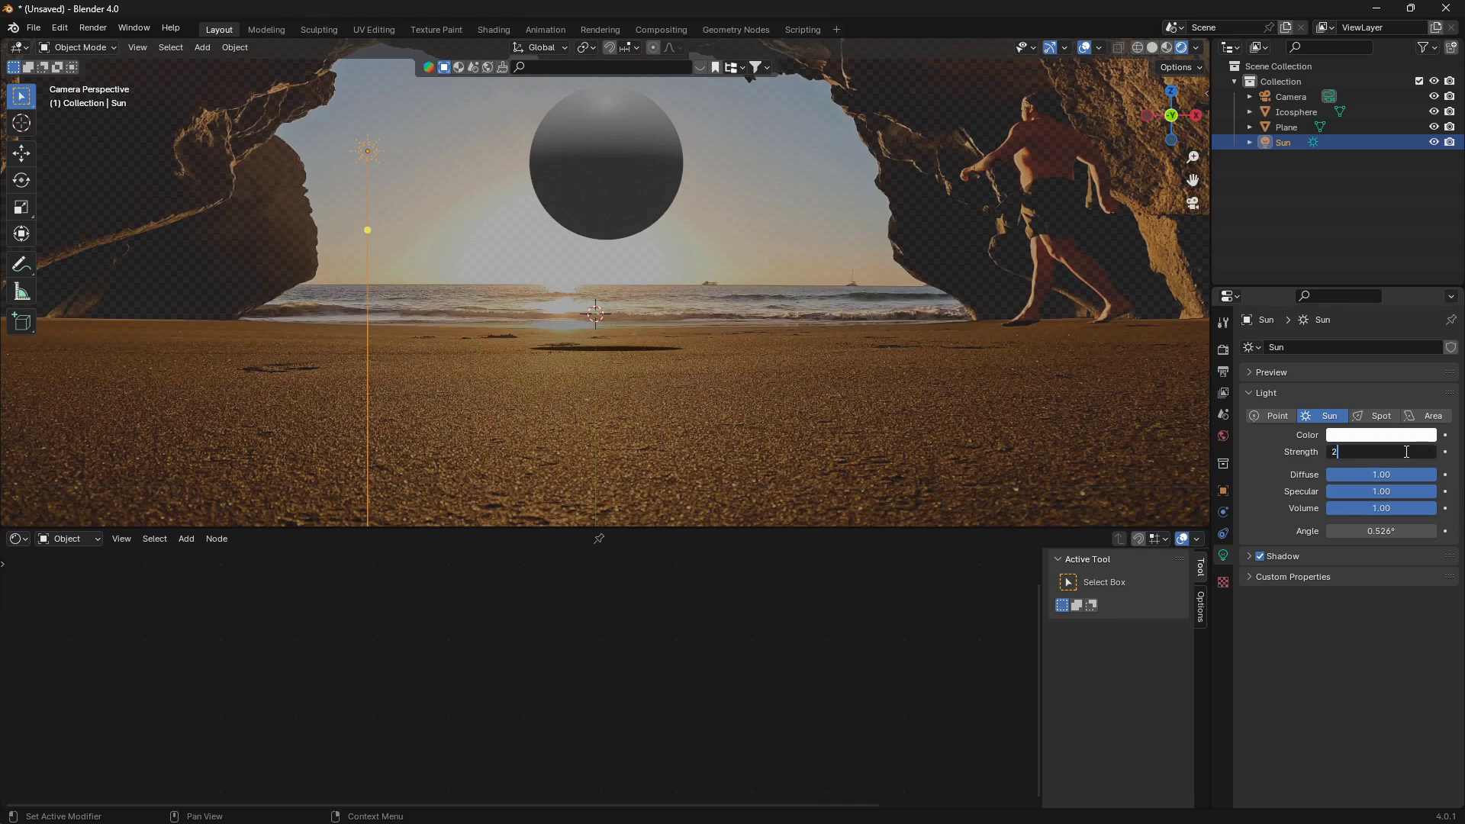
{"action": "key", "text": "Return"}
Render the frame again to check the ground's transparency with the stronger sun, and close the render window
{"action": "left_click", "coordinate": [92, 27]}
{"action": "left_click", "coordinate": [107, 43]}
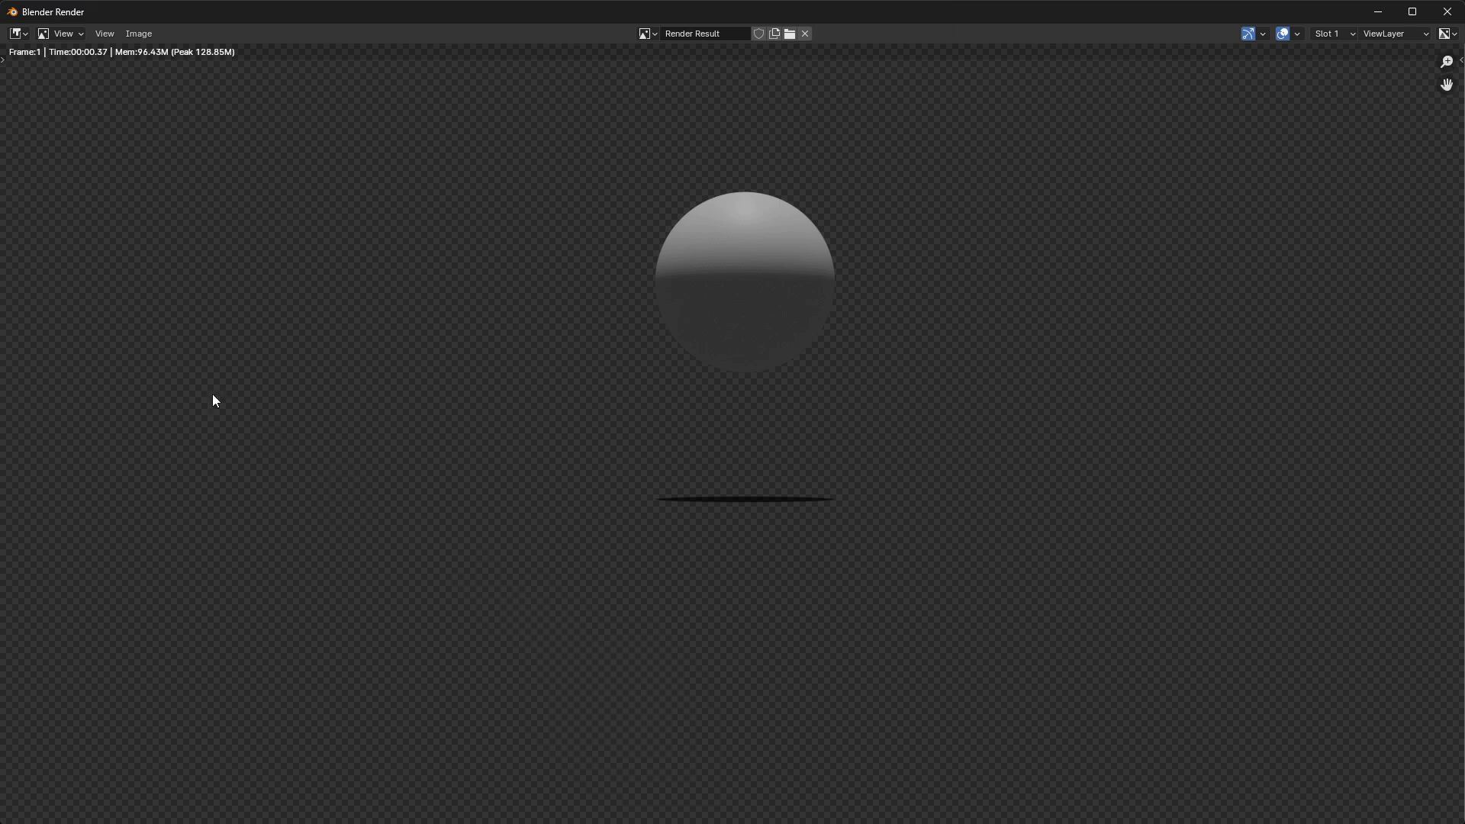
{"action": "left_click", "coordinate": [1447, 11]}
Move the sphere about 5.22 m along the negative Y axis, toward the camera
{"action": "left_click", "coordinate": [603, 217]}
{"action": "key", "text": "g"}
{"action": "key", "text": "x"}
{"action": "key", "text": "y"}
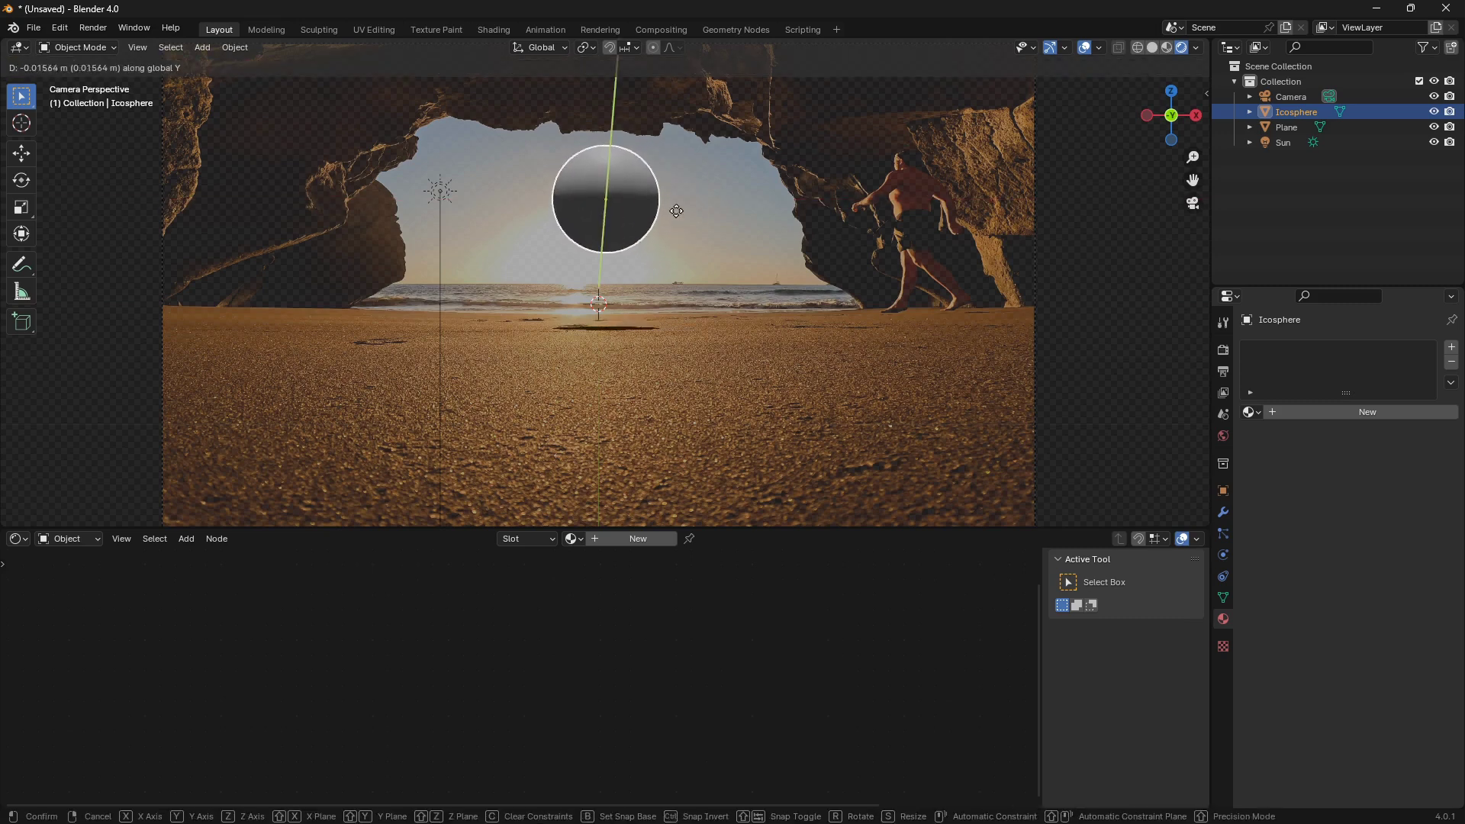
{"action": "left_click", "coordinate": [735, 77]}
Lower the sphere slightly and scale it uniformly by 0.631
{"action": "key", "text": "g"}
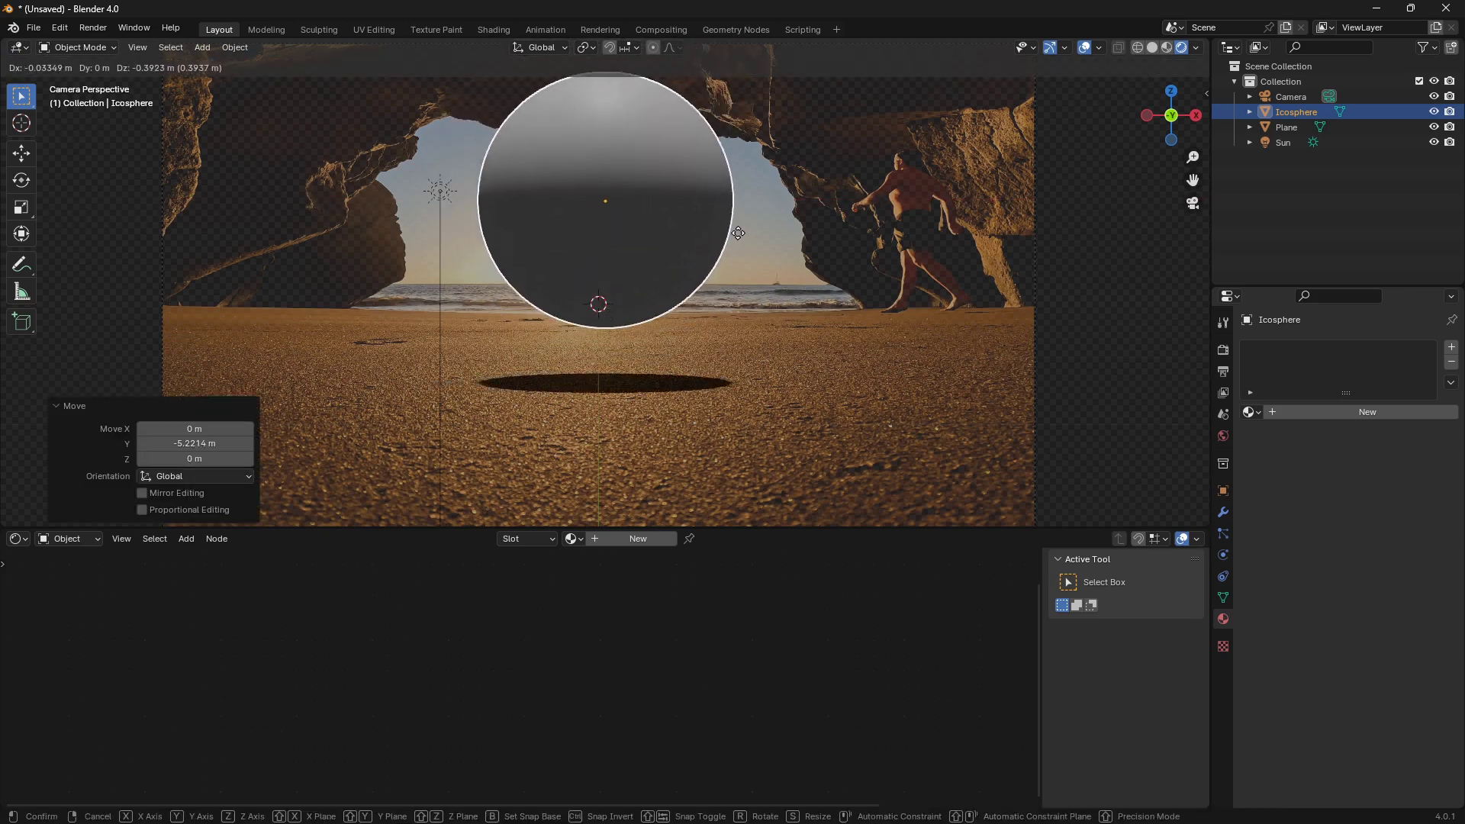
{"action": "left_click", "coordinate": [730, 241]}
{"action": "key", "text": "s"}
{"action": "left_click", "coordinate": [725, 248]}
{"action": "scroll", "coordinate": [723, 286], "scroll_direction": "up", "scroll_amount": 2}
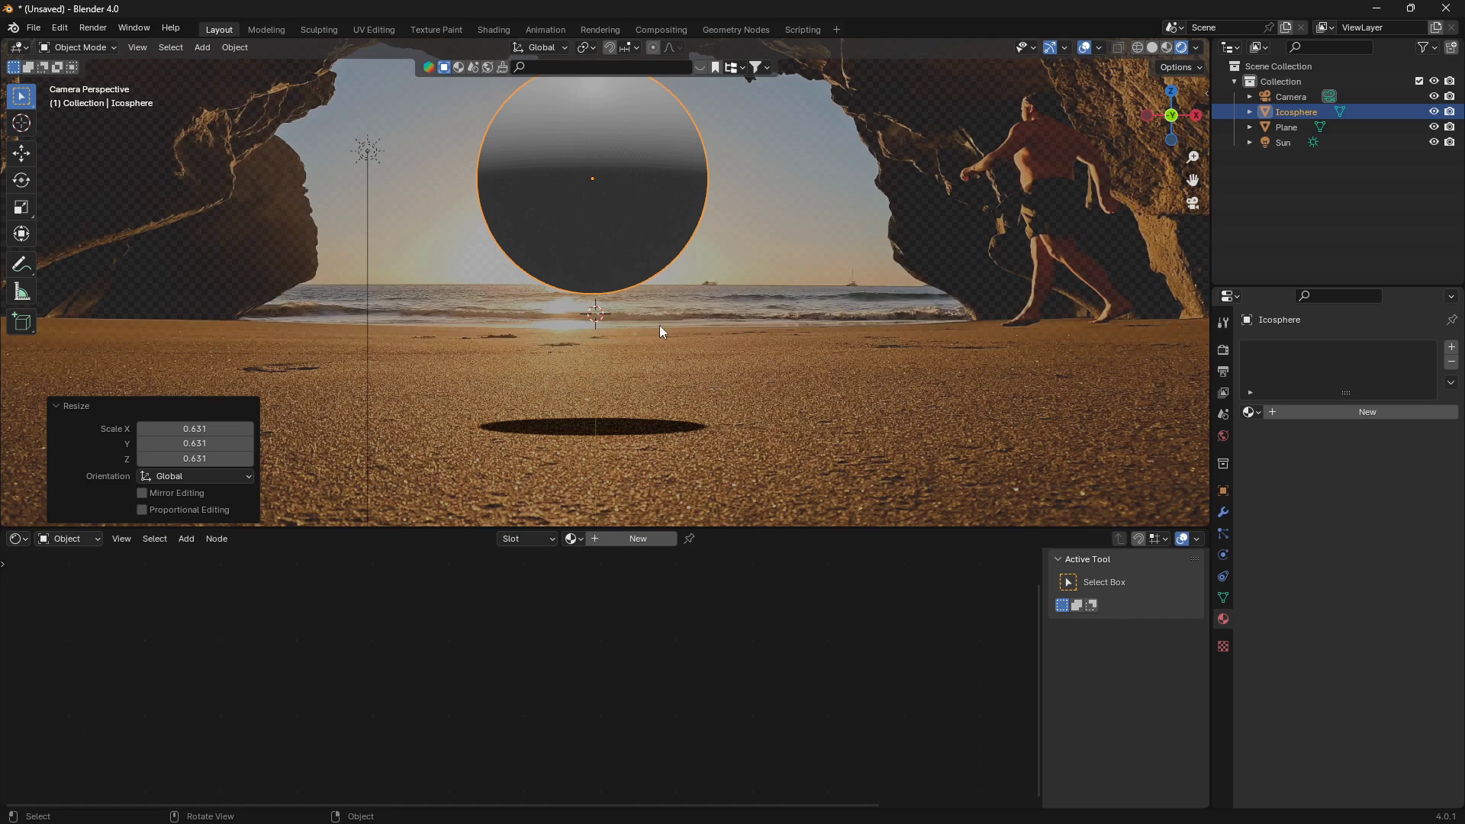
{"action": "key", "text": "Home"}
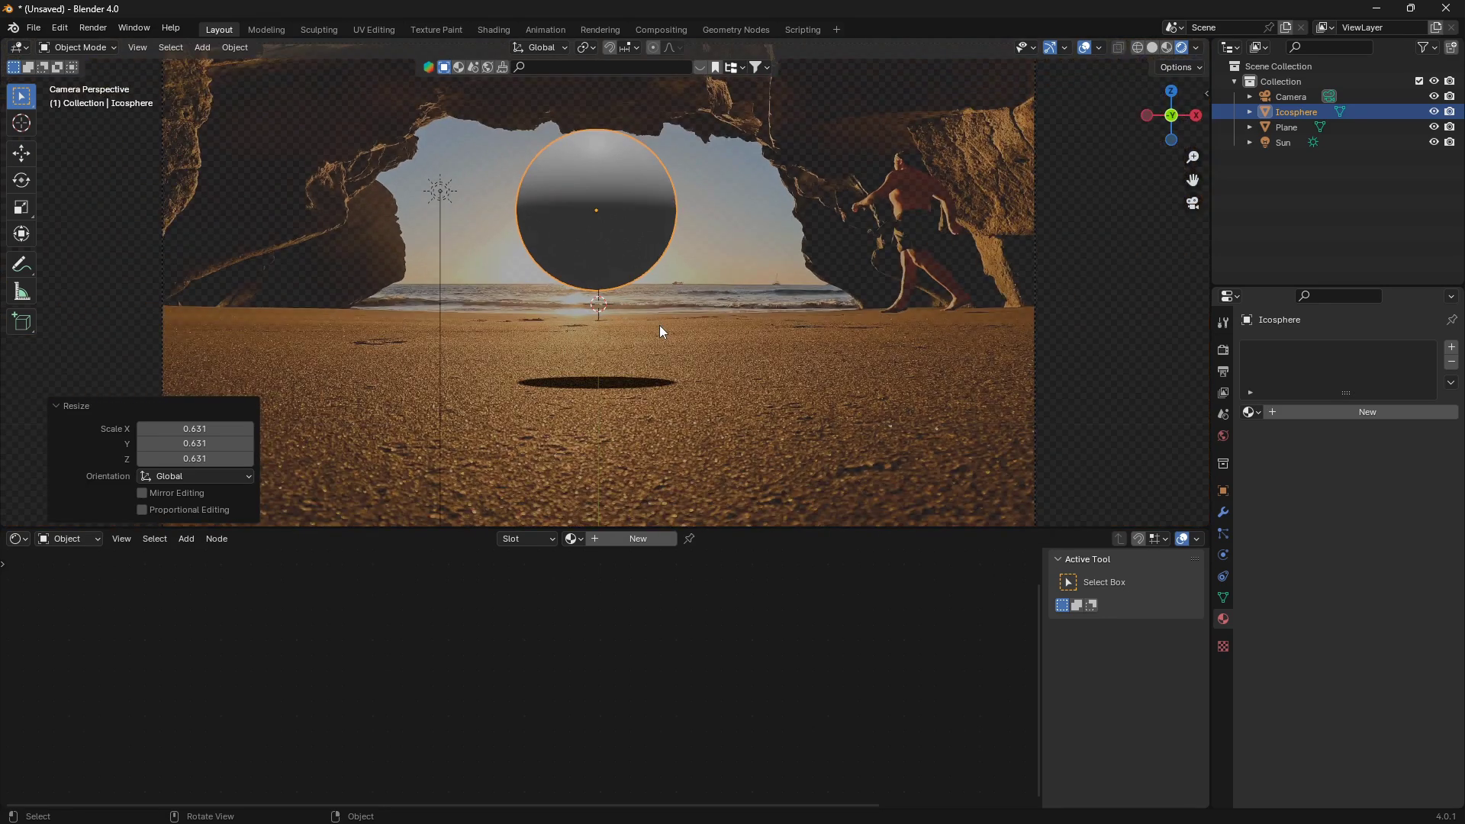